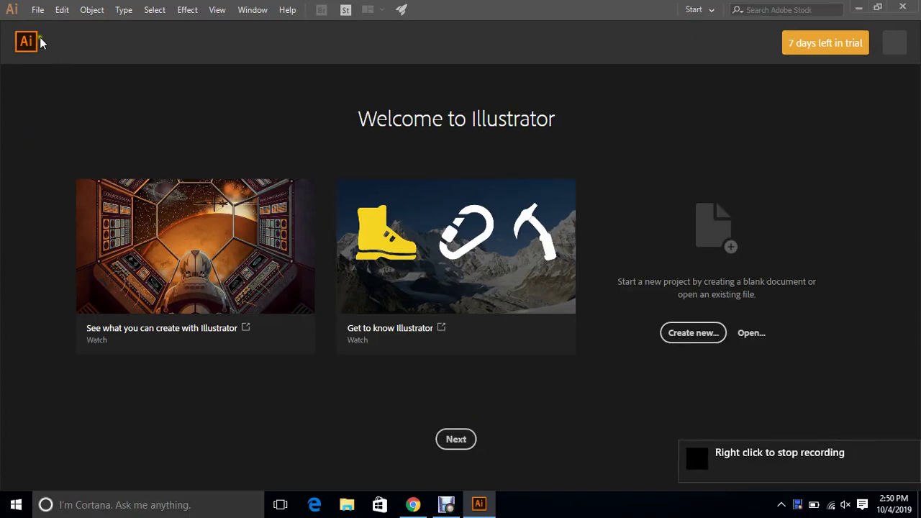
Step: Open the New Document dialog from the File menu
{"action": "left_click", "coordinate": [36, 10]}
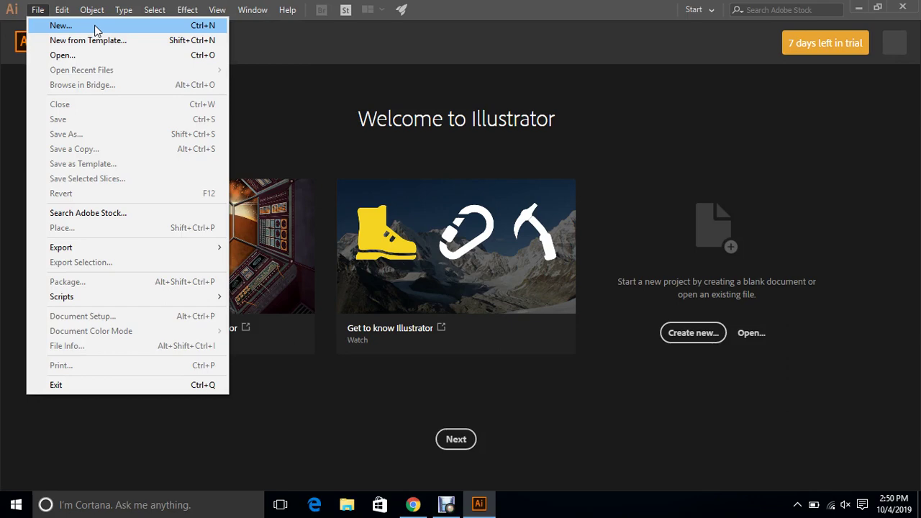
{"action": "left_click", "coordinate": [40, 9]}
{"action": "left_click", "coordinate": [40, 9]}
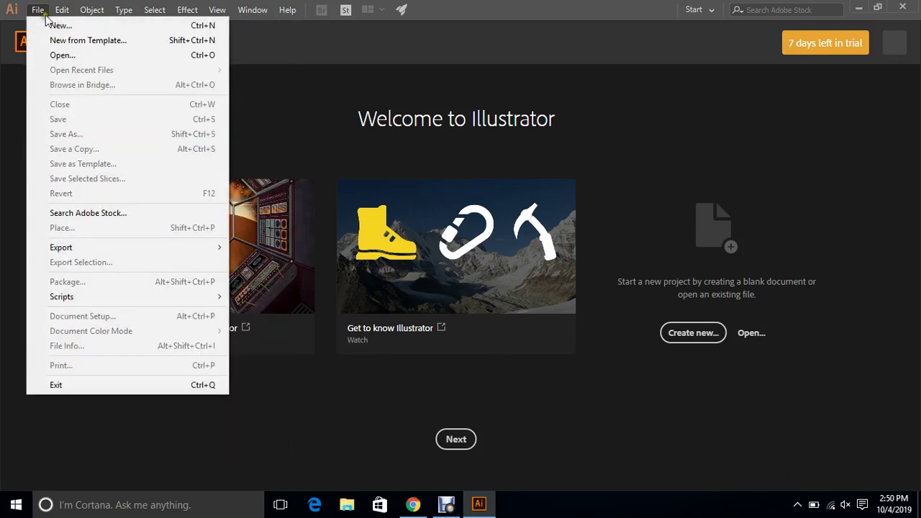
{"action": "left_click", "coordinate": [46, 26]}
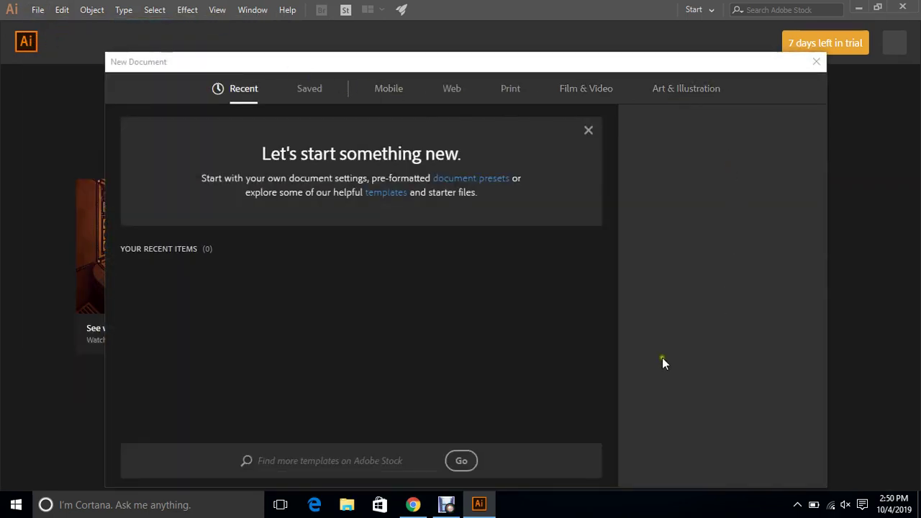
Step: Close the 'Let's start something new' banner and show the Mobile presets
{"action": "left_click", "coordinate": [589, 131]}
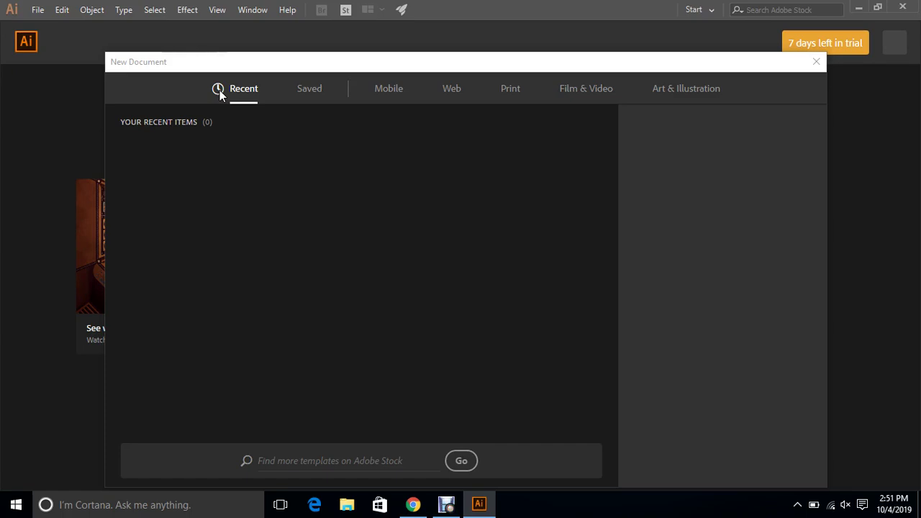
{"action": "left_click", "coordinate": [387, 90]}
Step: Browse the Mobile blank presets and templates, including iPhone 6/6s at 750 × 1334 px
{"action": "left_click", "coordinate": [387, 91]}
{"action": "scroll", "coordinate": [376, 220], "scroll_direction": "down", "scroll_amount": 1}
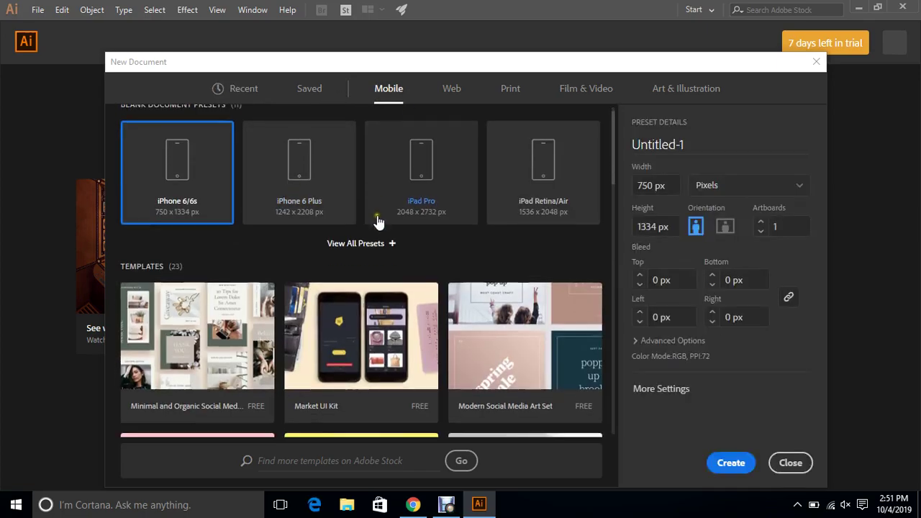
{"action": "scroll", "coordinate": [376, 221], "scroll_direction": "down", "scroll_amount": 3}
{"action": "scroll", "coordinate": [405, 197], "scroll_direction": "up", "scroll_amount": 4}
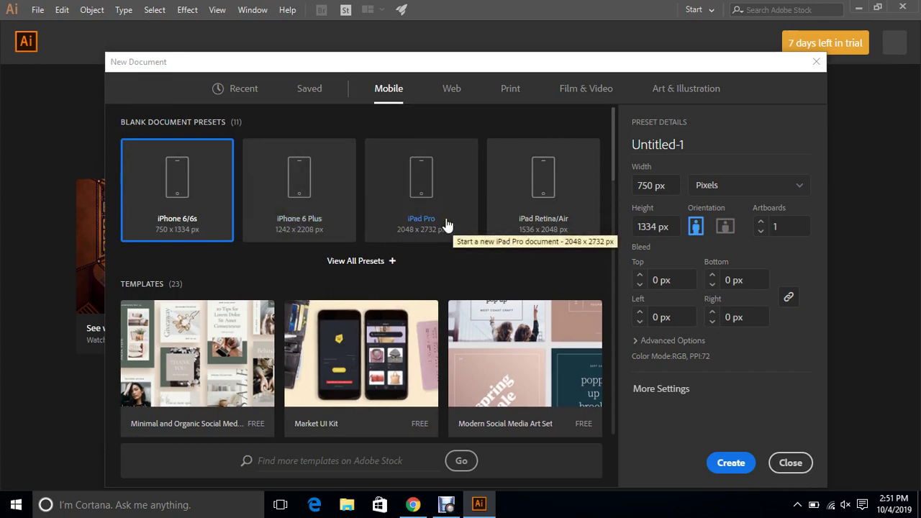
{"action": "scroll", "coordinate": [418, 304], "scroll_direction": "down", "scroll_amount": 4}
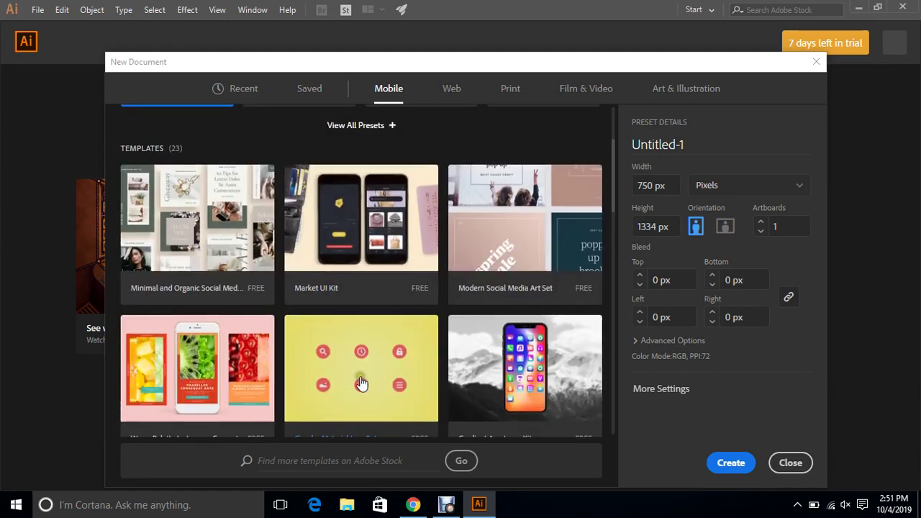
{"action": "scroll", "coordinate": [361, 383], "scroll_direction": "down", "scroll_amount": 2}
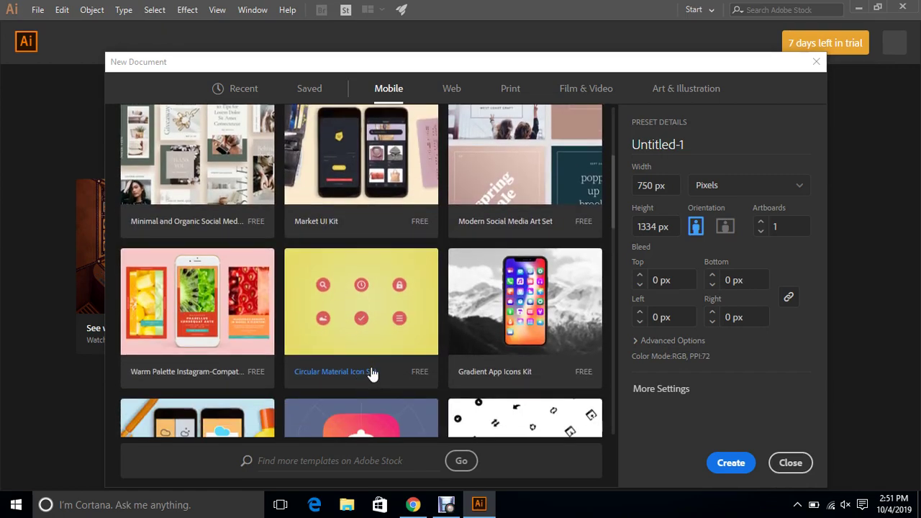
{"action": "scroll", "coordinate": [237, 335], "scroll_direction": "down", "scroll_amount": 5}
{"action": "scroll", "coordinate": [401, 332], "scroll_direction": "down", "scroll_amount": 3}
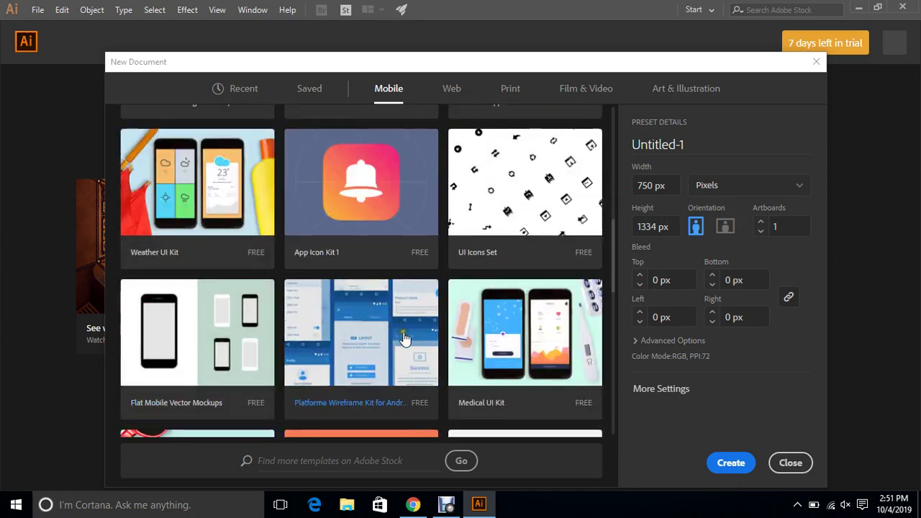
{"action": "scroll", "coordinate": [446, 317], "scroll_direction": "up", "scroll_amount": 10}
{"action": "scroll", "coordinate": [446, 317], "scroll_direction": "up", "scroll_amount": 3}
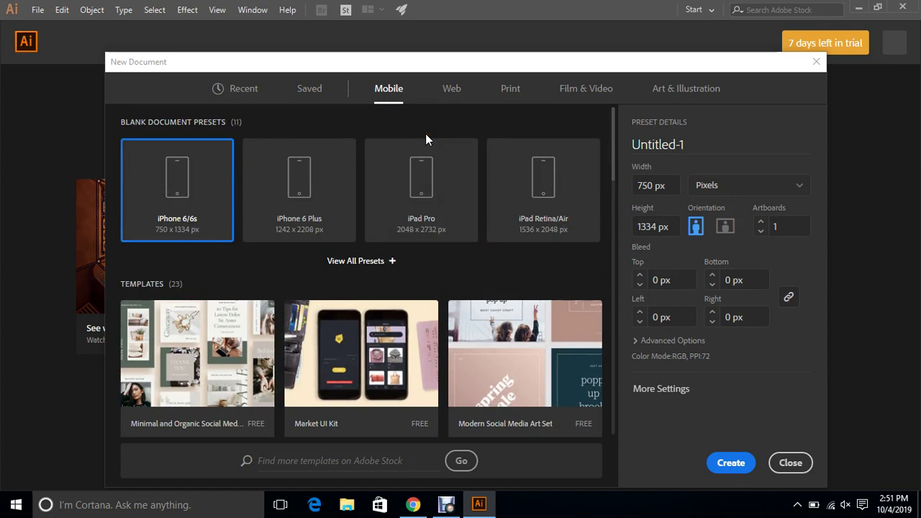
Step: View the Web presets, then the Print presets with Letter at 612 × 792 pt CMYK
{"action": "left_click", "coordinate": [452, 88]}
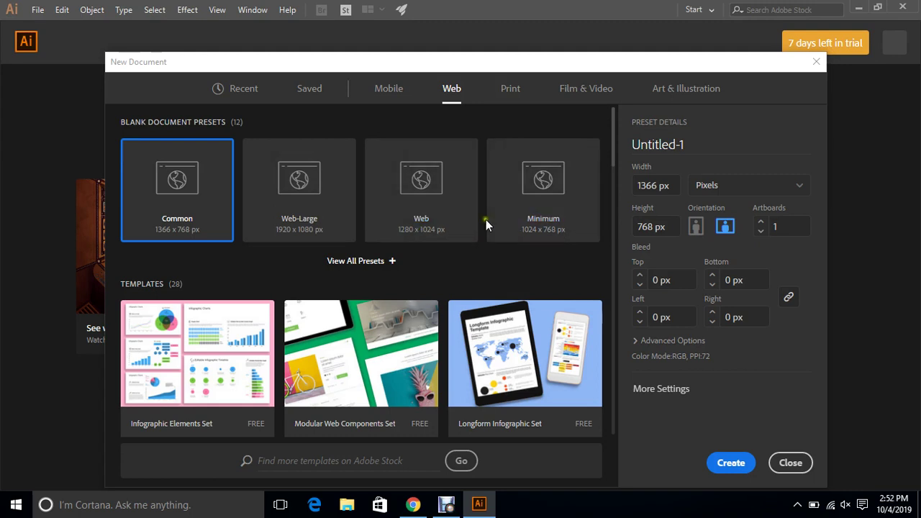
{"action": "left_click", "coordinate": [512, 90]}
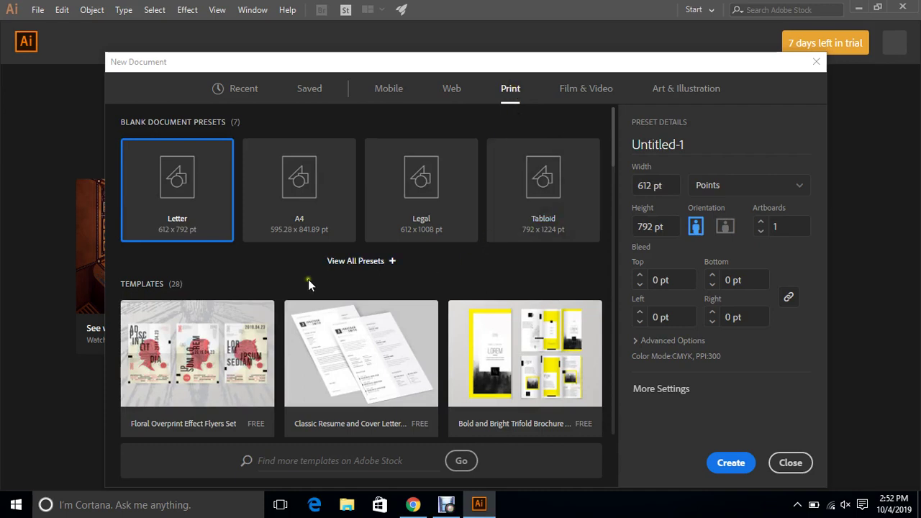
Step: Review all Print presets, then switch to Art & Illustration with Postcard at 288 × 560 pt
{"action": "left_click", "coordinate": [385, 263]}
{"action": "scroll", "coordinate": [317, 309], "scroll_direction": "down", "scroll_amount": 2}
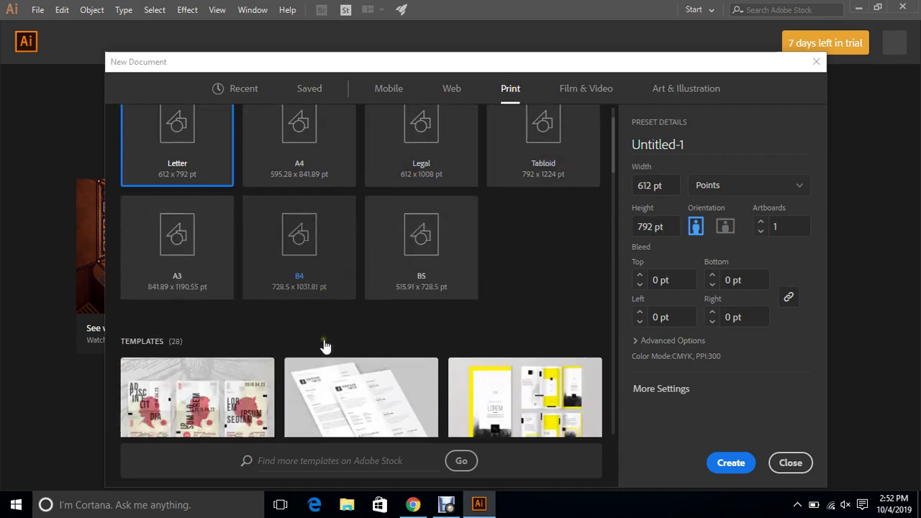
{"action": "scroll", "coordinate": [257, 174], "scroll_direction": "down", "scroll_amount": 2}
{"action": "scroll", "coordinate": [302, 327], "scroll_direction": "up", "scroll_amount": 1}
{"action": "scroll", "coordinate": [302, 327], "scroll_direction": "up", "scroll_amount": 2}
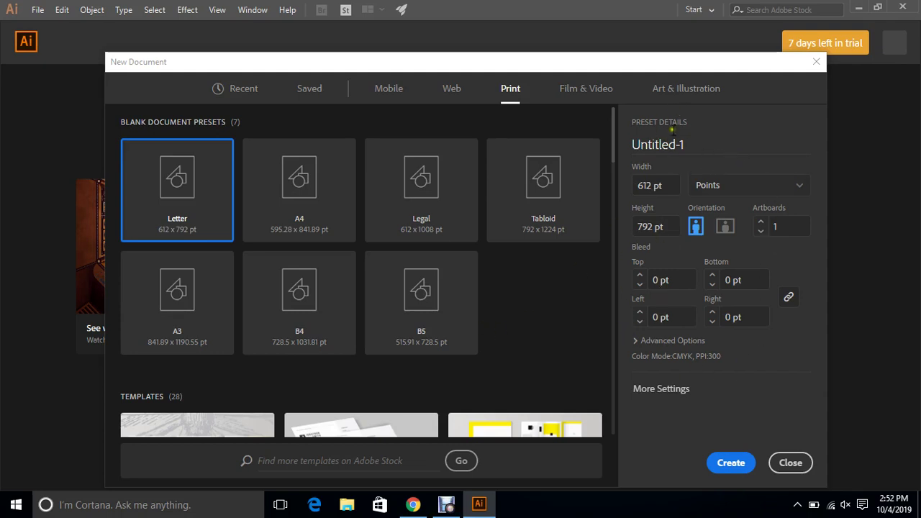
{"action": "left_click", "coordinate": [690, 90]}
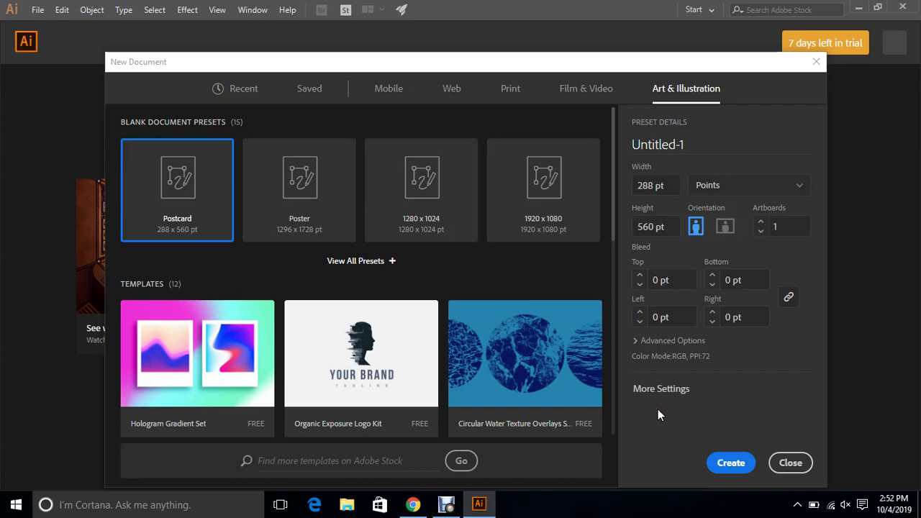
Step: Select the Untitled-1 name in the Preset Details name field
{"action": "left_click", "coordinate": [692, 138]}
{"action": "left_click_drag", "start_coordinate": [630, 66], "coordinate": [605, 42]}
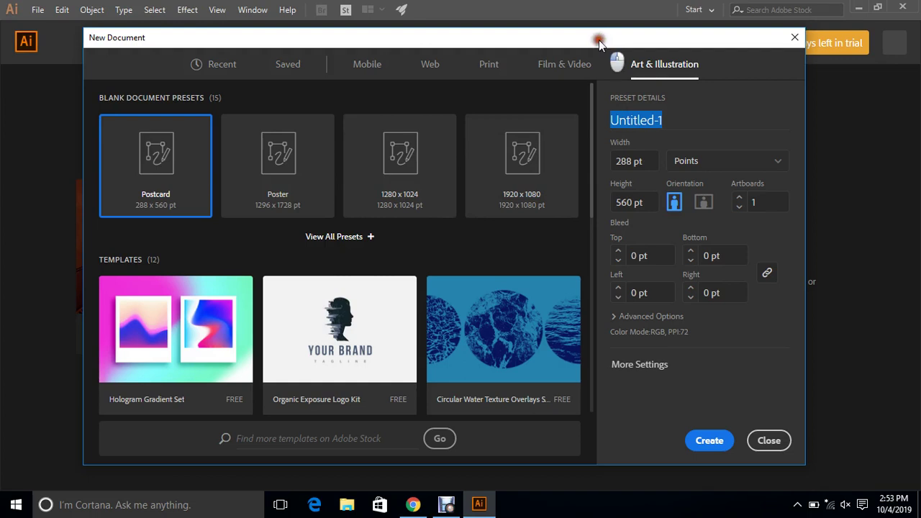
{"action": "left_click_drag", "start_coordinate": [603, 44], "coordinate": [595, 43]}
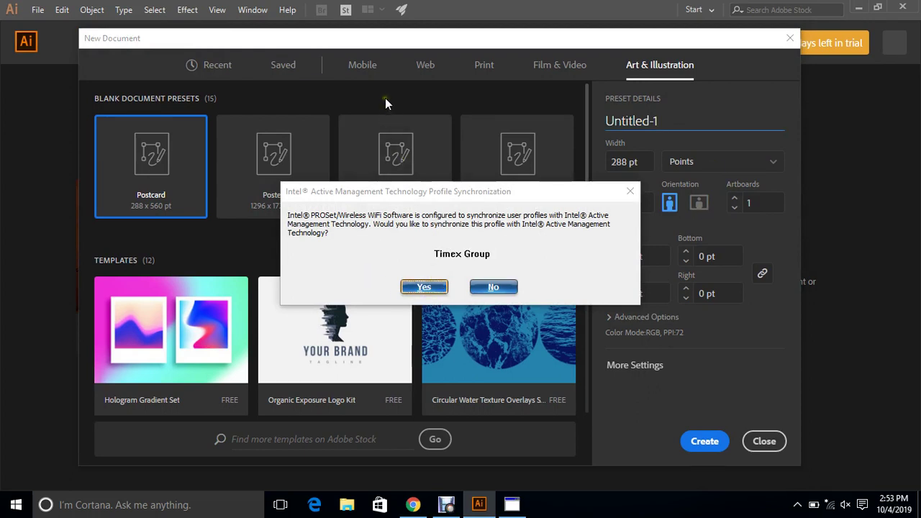
{"action": "left_click", "coordinate": [424, 289]}
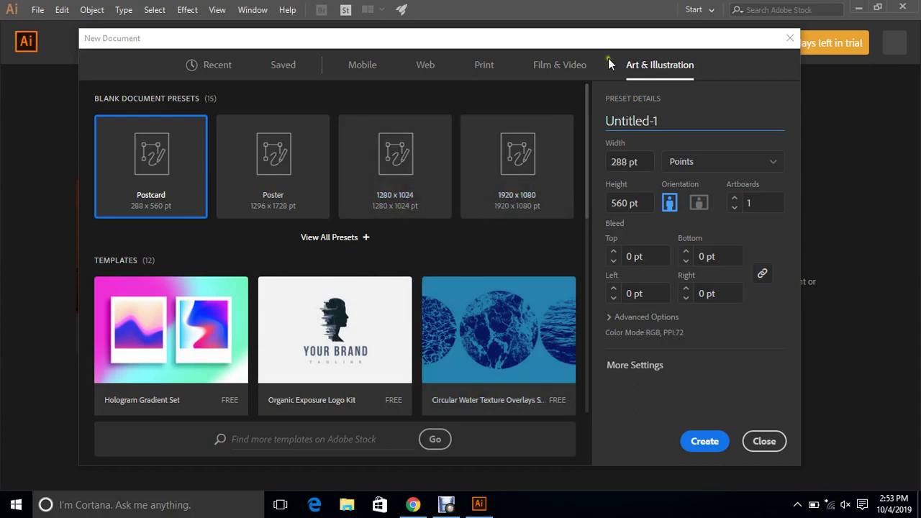
Step: Rename the document from Untitled-1 to 'Class- Basic'
{"action": "key", "text": "BackSpace"}
{"action": "key", "text": "BackSpace"}
{"action": "key", "text": "BackSpace"}
{"action": "key", "text": "BackSpace"}
{"action": "key", "text": "BackSpace"}
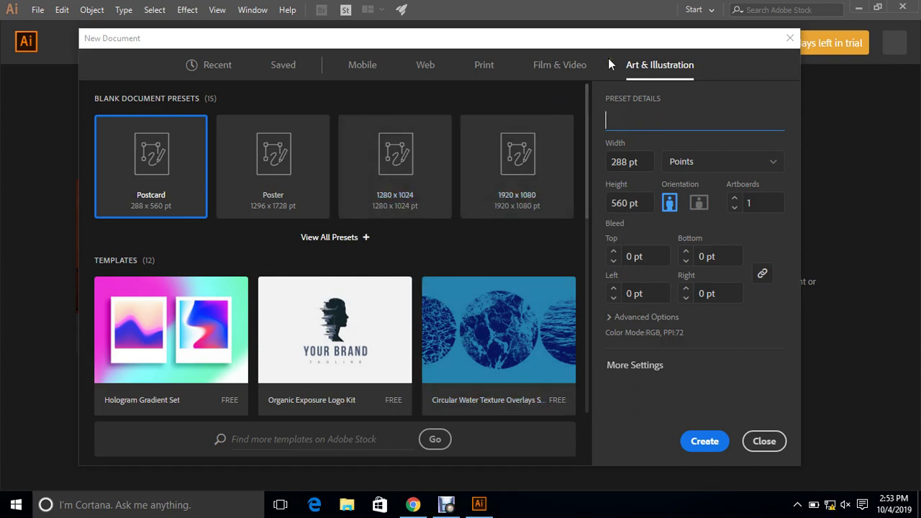
{"action": "type", "text": "Class"}
{"action": "type", "text": " 1"}
{"action": "key", "text": "BackSpace"}
{"action": "key", "text": "BackSpace"}
{"action": "type", "text": "- "}
{"action": "type", "text": "Basic"}
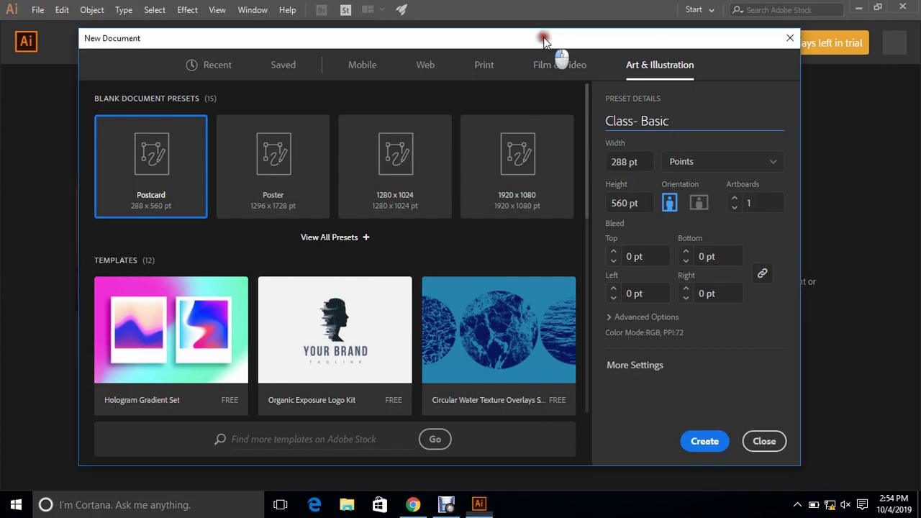
{"action": "left_click_drag", "start_coordinate": [542, 38], "coordinate": [542, 34]}
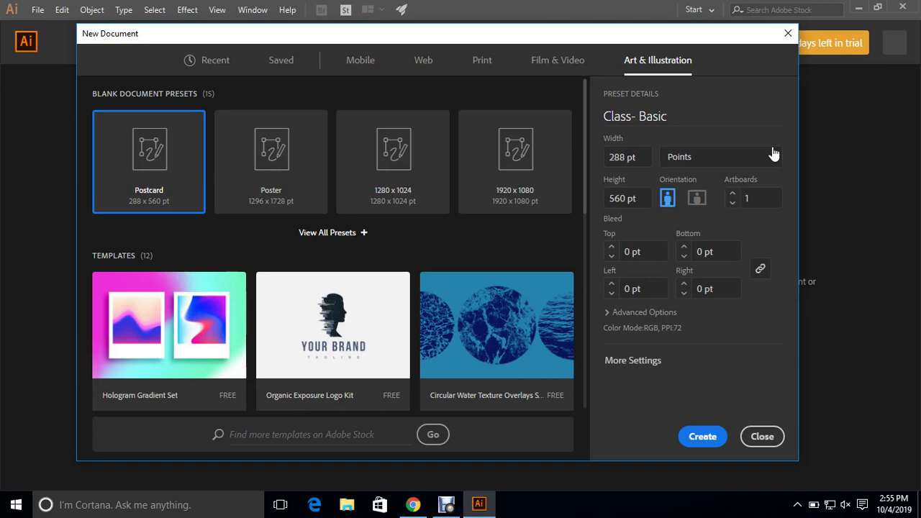
Step: Change the document units to Picas, making the size 24p0 × 46p8
{"action": "left_click", "coordinate": [720, 160]}
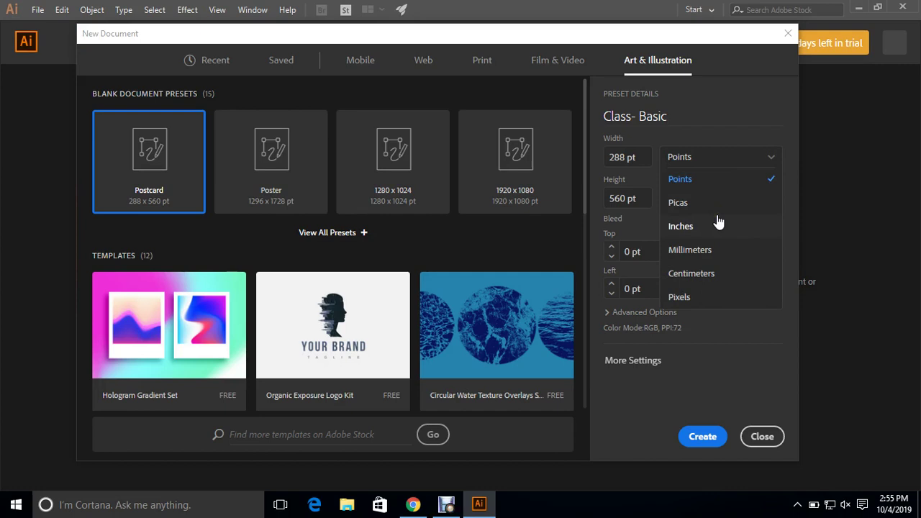
{"action": "left_click", "coordinate": [721, 202]}
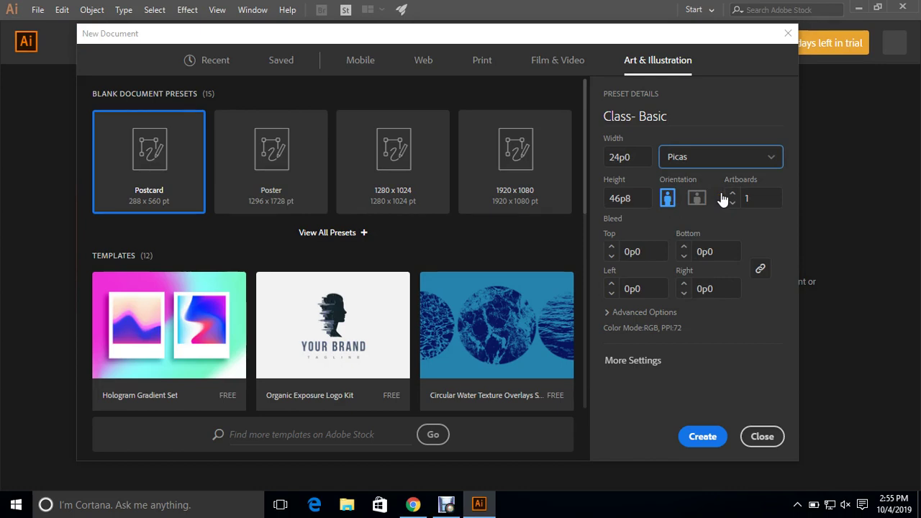
Step: Change the document units to Inches, making the size 4 in × 7.778 in
{"action": "left_click", "coordinate": [696, 153]}
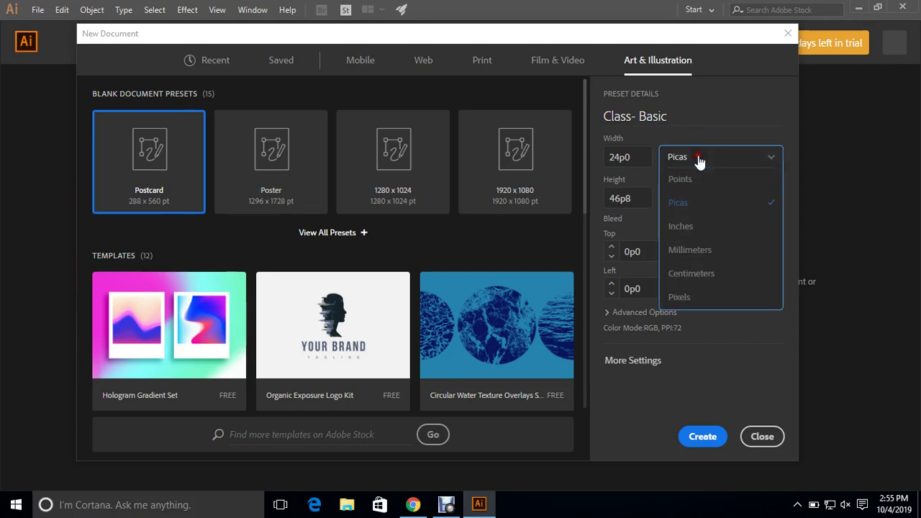
{"action": "left_click", "coordinate": [692, 228]}
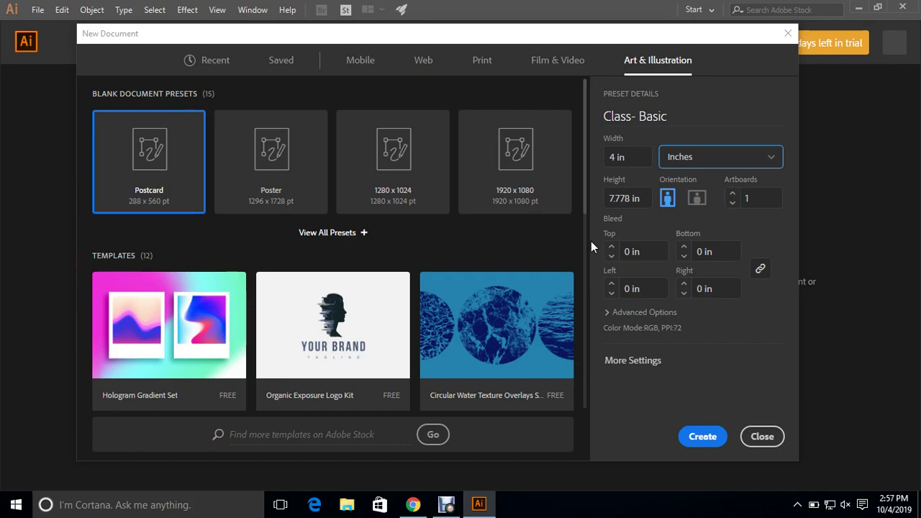
Step: Expand Advanced Options to reveal RGB Color mode and Screen (72 ppi) raster effects
{"action": "left_click", "coordinate": [630, 312]}
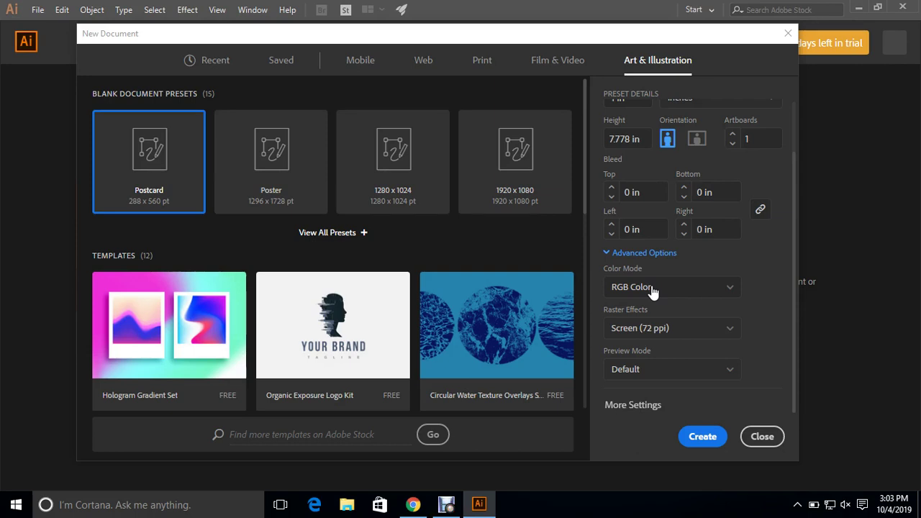
Step: Open the Raster Effects dropdown to list High (300 ppi), Medium (150 ppi) and Screen (72 ppi)
{"action": "left_click", "coordinate": [609, 329]}
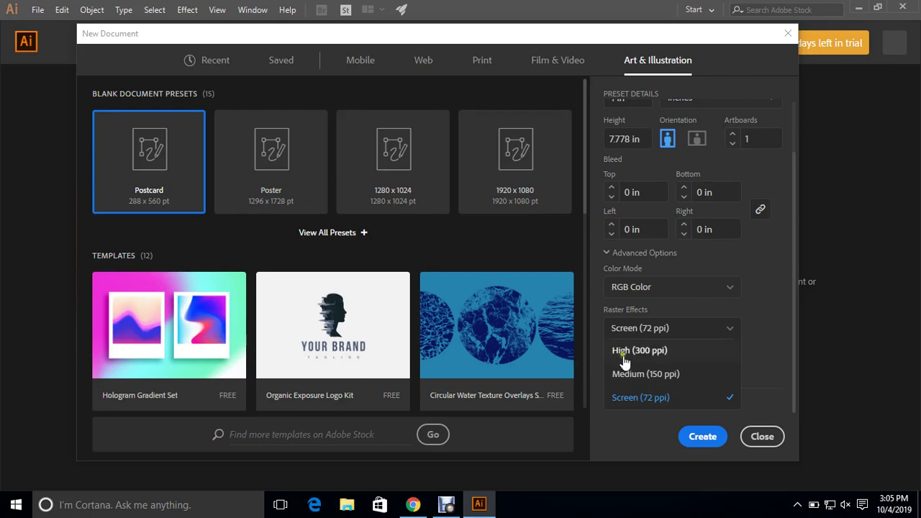
Step: Change the raster effects resolution from Screen (72 ppi) to High (300 ppi)
{"action": "left_click", "coordinate": [624, 352]}
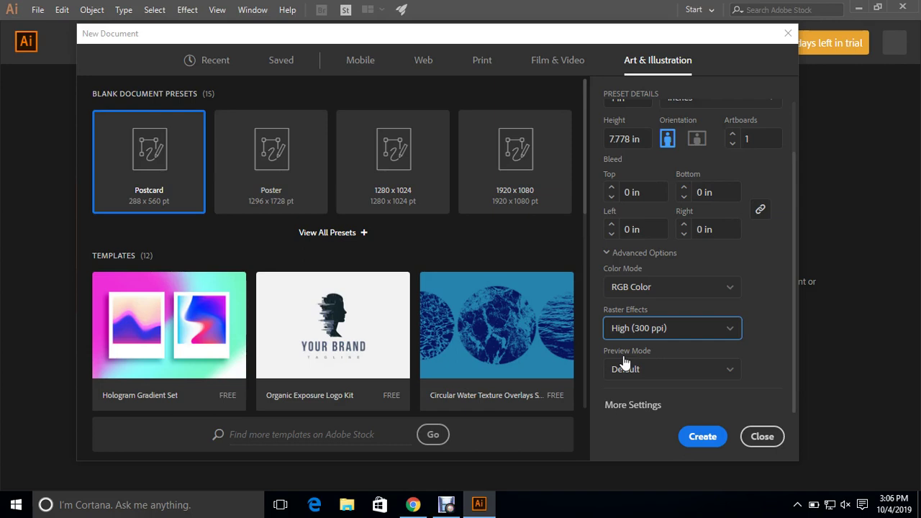
{"action": "left_click", "coordinate": [623, 428]}
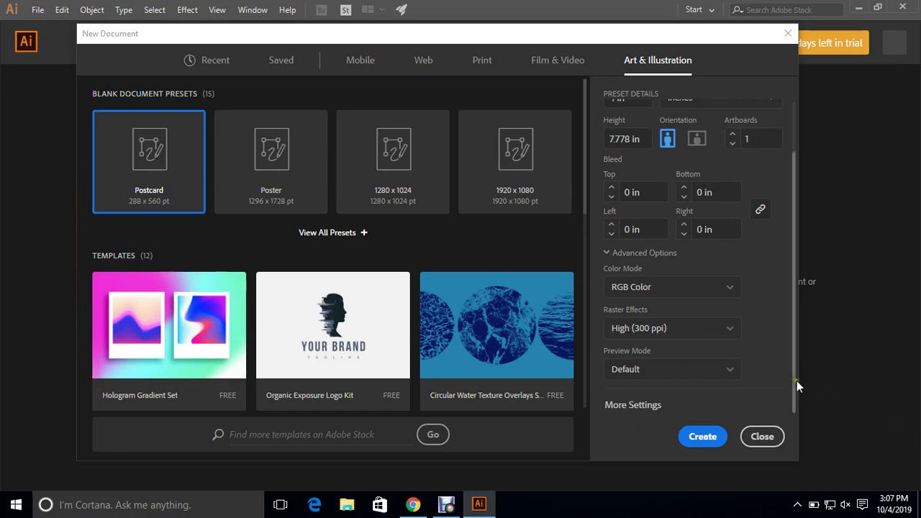
Step: Enter 5 in as the width and 7 in as the height for Class- Basic
{"action": "left_click_drag", "start_coordinate": [790, 381], "coordinate": [790, 162]}
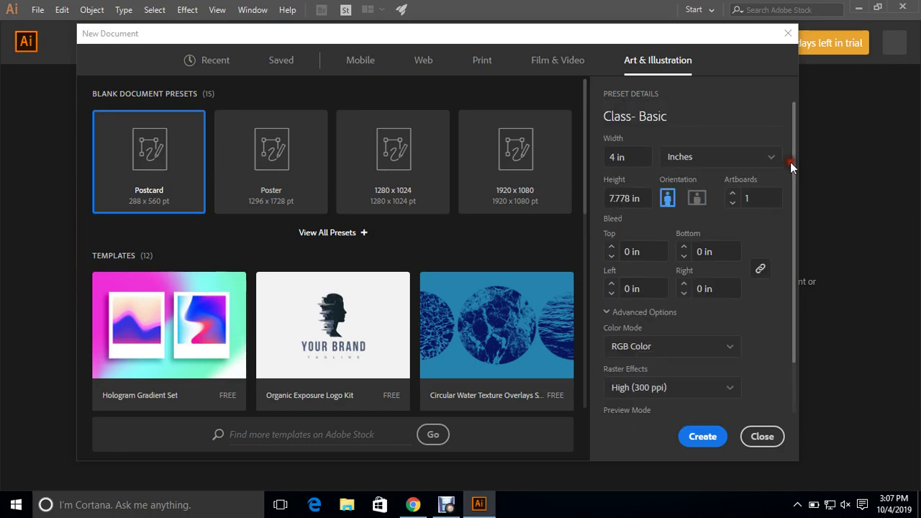
{"action": "double_click", "coordinate": [616, 157]}
{"action": "type", "text": "5"}
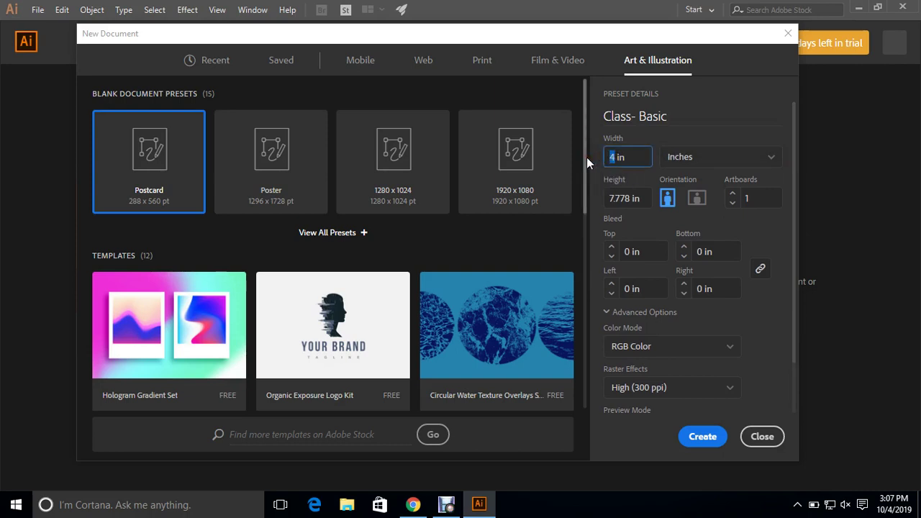
{"action": "key", "text": "Tab"}
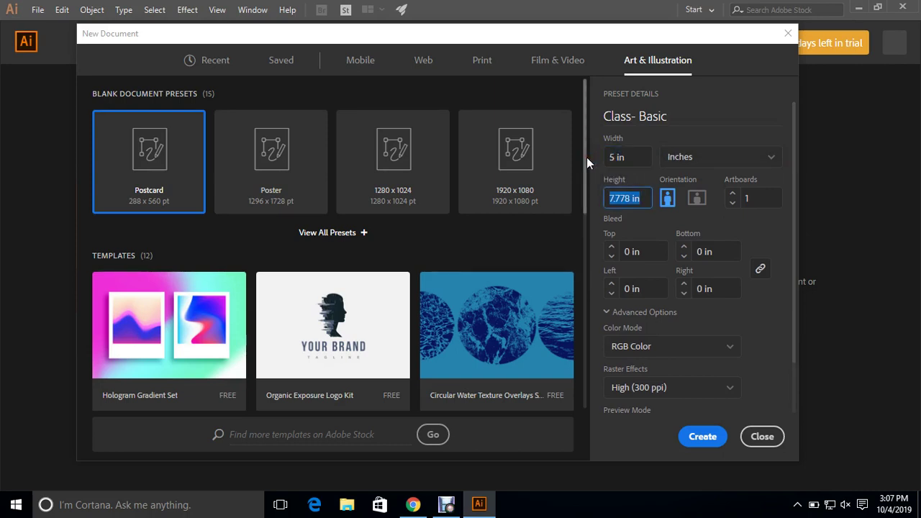
{"action": "key", "text": "BackSpace"}
{"action": "type", "text": "7"}
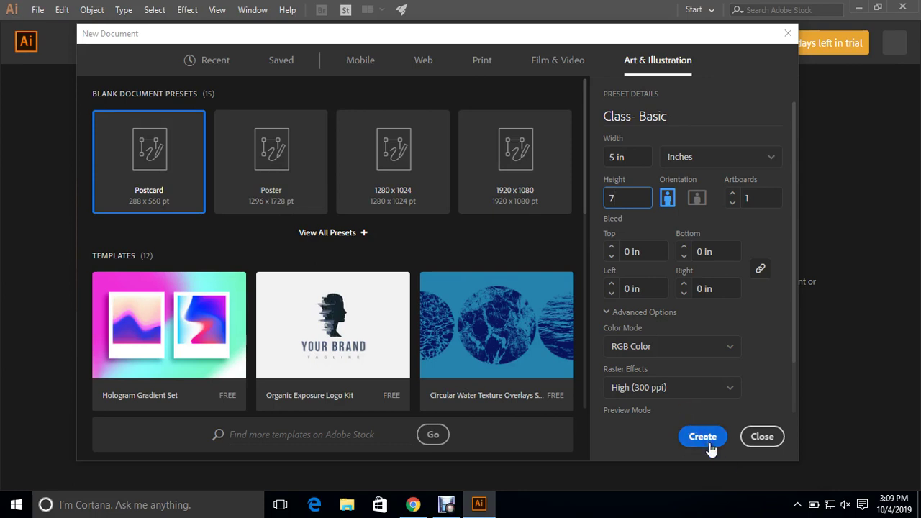
Step: Create the 5 x 7 in portrait Class- Basic document
{"action": "left_click", "coordinate": [702, 437]}
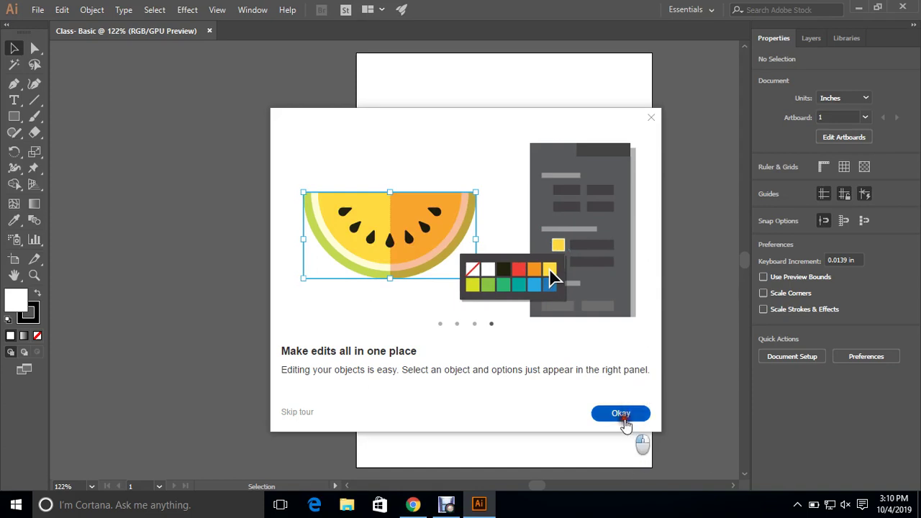
Step: Dismiss the welcome tour, then open and close the File menu and New Document dialog
{"action": "left_click", "coordinate": [622, 415]}
{"action": "left_click", "coordinate": [37, 10]}
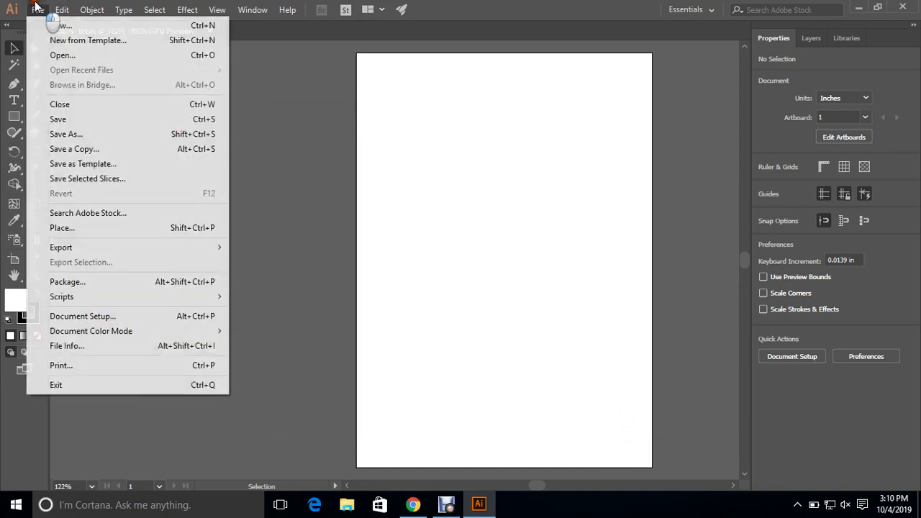
{"action": "left_click", "coordinate": [38, 9]}
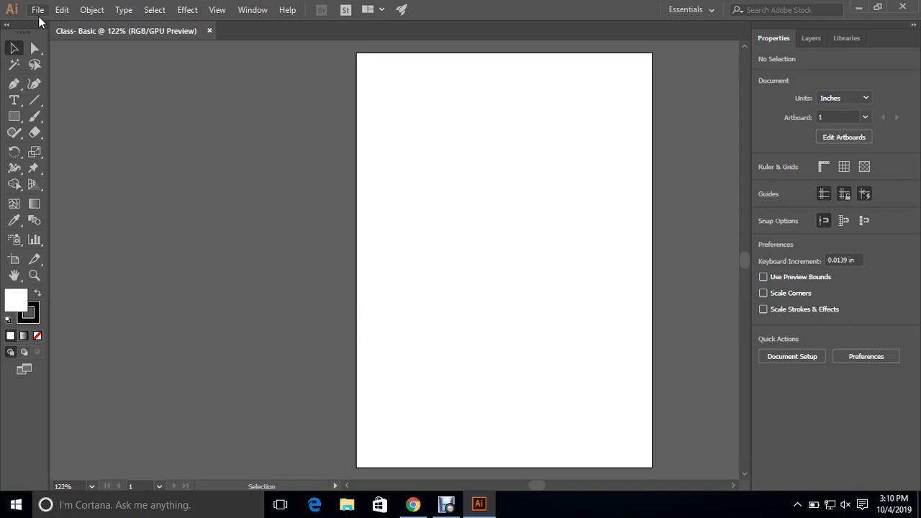
{"action": "key", "text": "ctrl+n"}
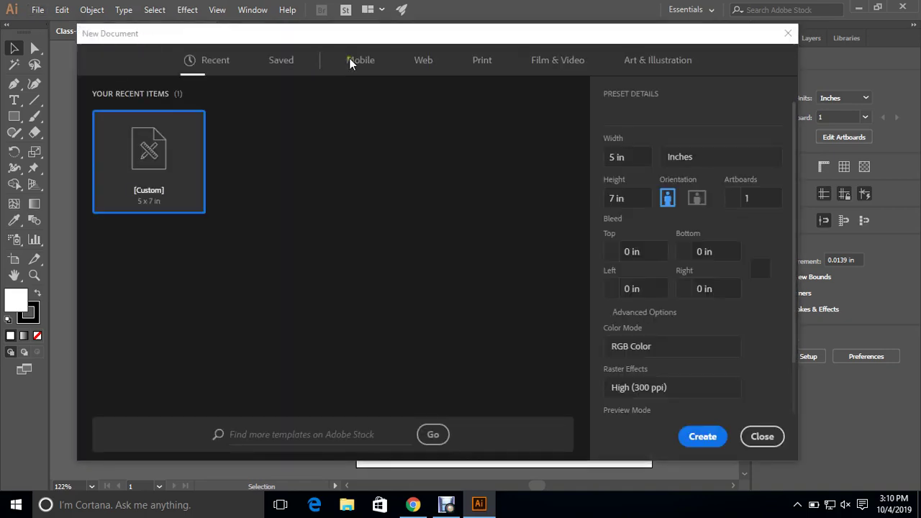
{"action": "key", "text": "Return"}
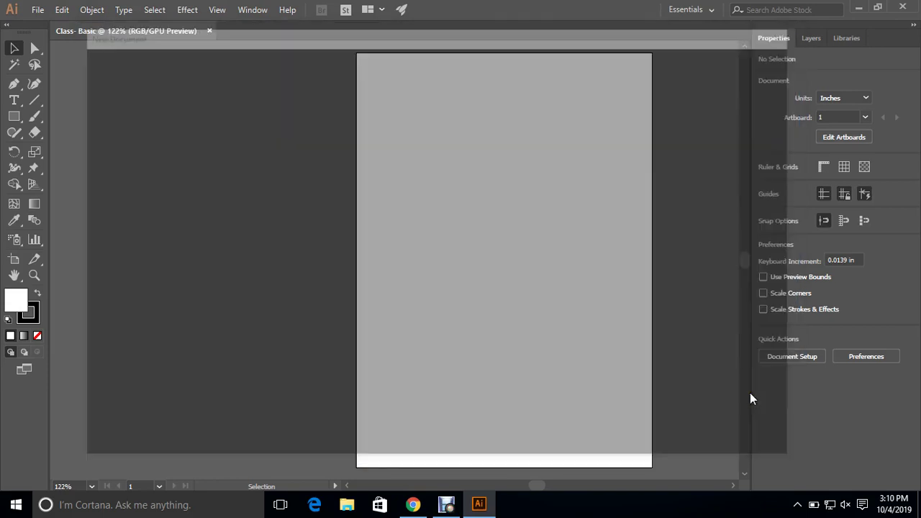
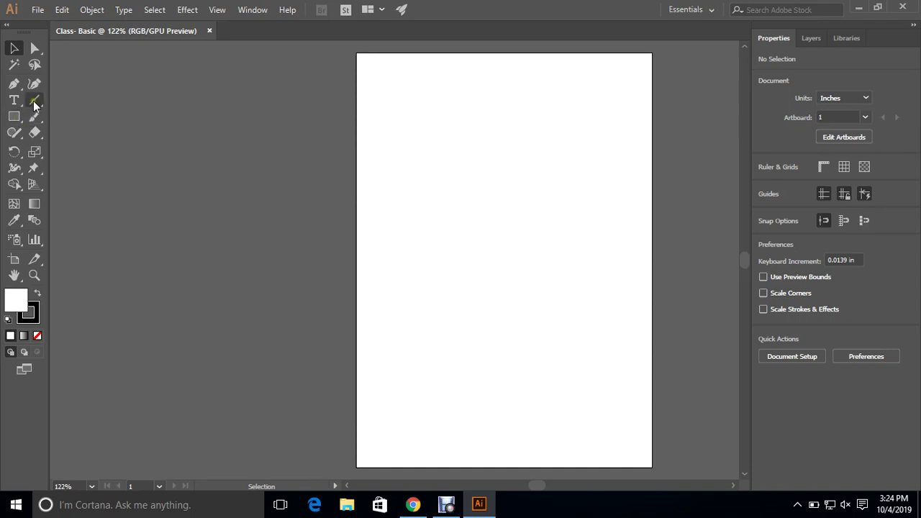
Step: With the Shaper Tool, draw a short diagonal line on the pasteboard and an oval across the artboard's left edge
{"action": "left_click", "coordinate": [34, 102]}
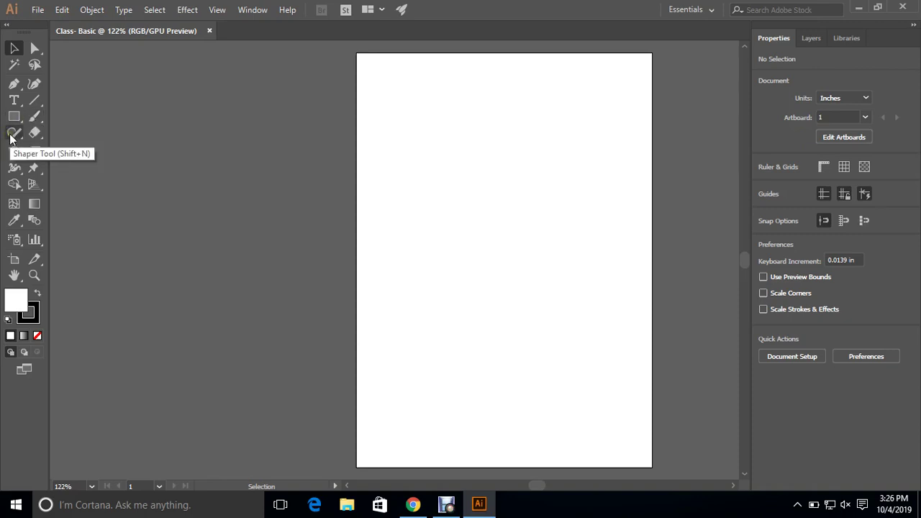
{"action": "left_click", "coordinate": [11, 135]}
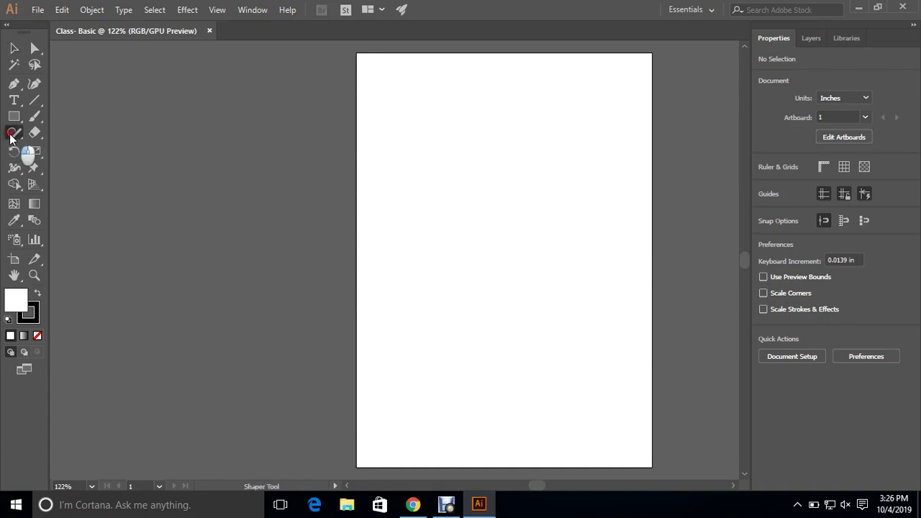
{"action": "left_click_drag", "start_coordinate": [153, 162], "coordinate": [198, 218]}
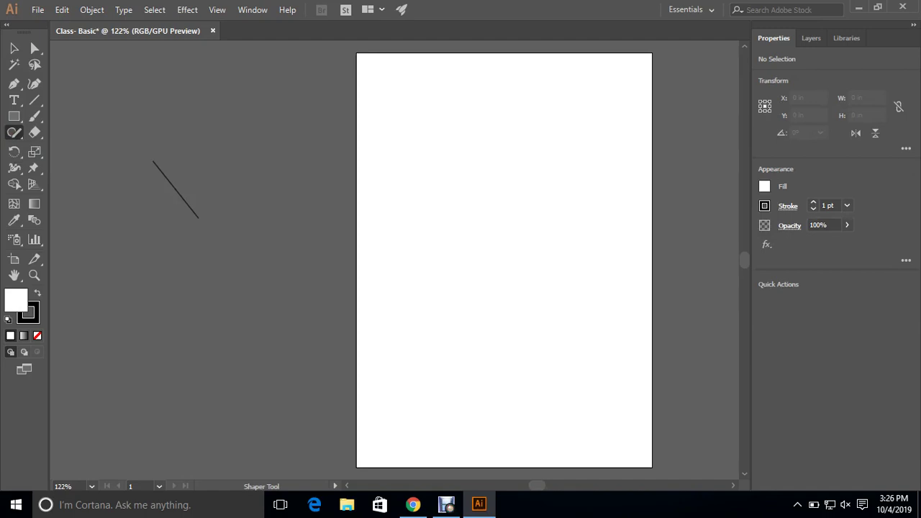
{"action": "mouse_move", "coordinate": [233, 178]}
{"action": "left_mouse_down"}
{"action": "mouse_move", "coordinate": [492, 214]}
{"action": "mouse_move", "coordinate": [252, 223]}
{"action": "left_mouse_up"}
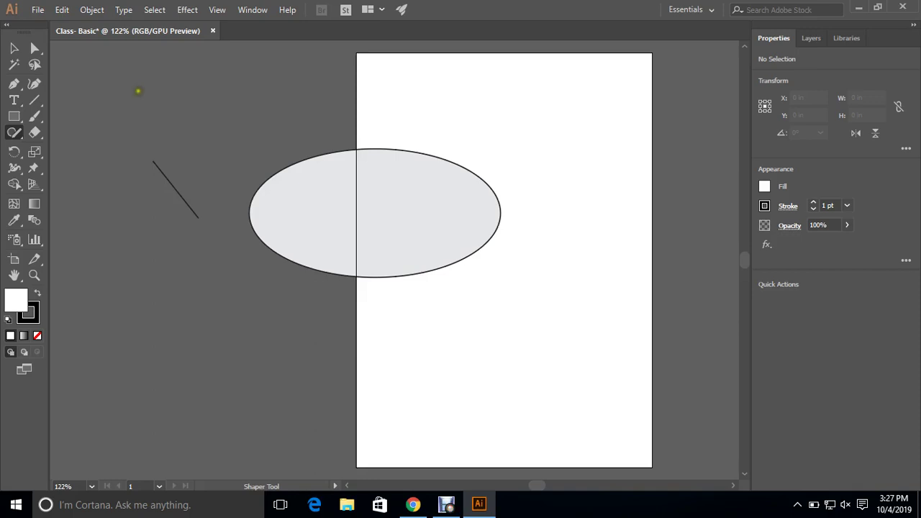
{"action": "left_click", "coordinate": [15, 136]}
Step: Try the Scale Tool beside the ellipse, then erase a strip that cuts the ellipse in two
{"action": "left_click", "coordinate": [43, 160]}
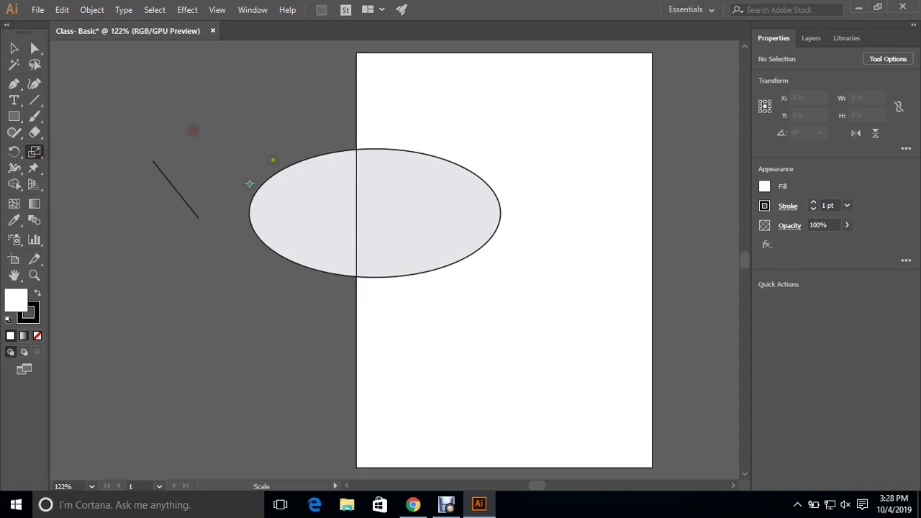
{"action": "left_click", "coordinate": [273, 160]}
{"action": "left_click", "coordinate": [12, 48]}
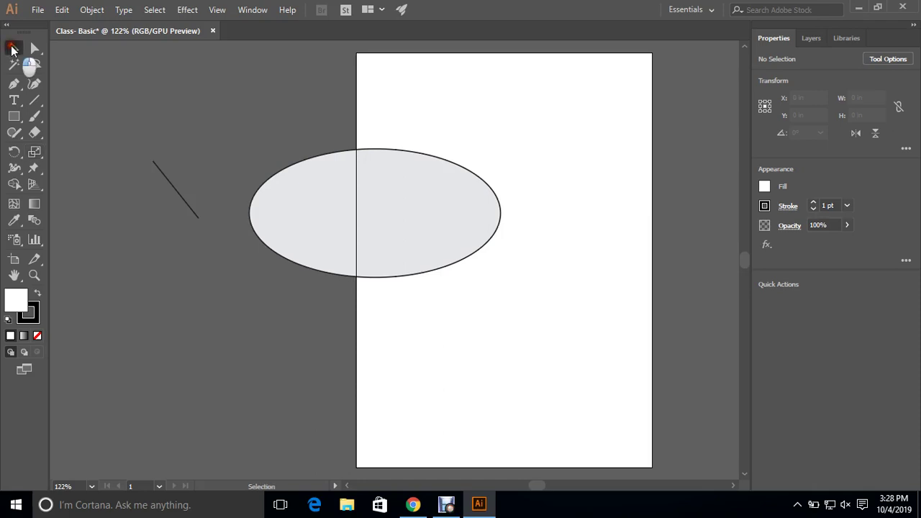
{"action": "left_click", "coordinate": [34, 132]}
{"action": "left_click_drag", "start_coordinate": [412, 153], "coordinate": [389, 282]}
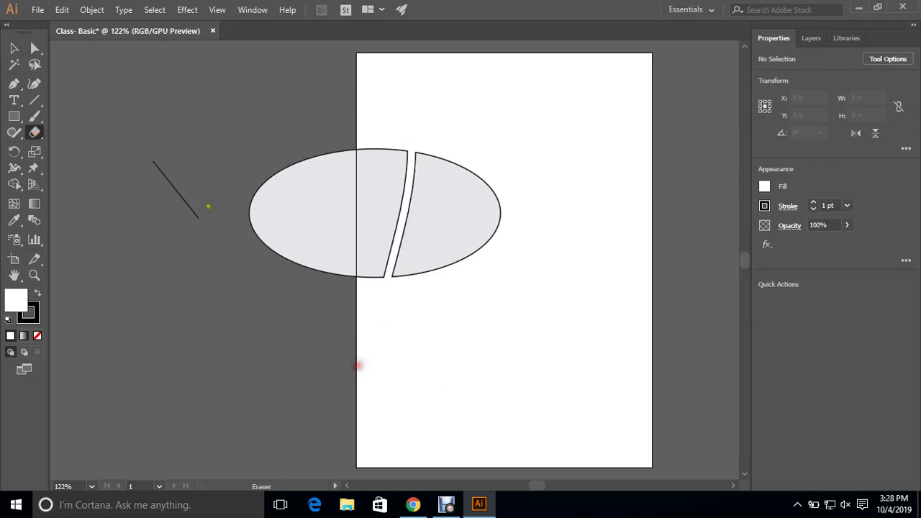
Step: Delete the ellipse's left piece and the diagonal line
{"action": "left_click", "coordinate": [19, 48]}
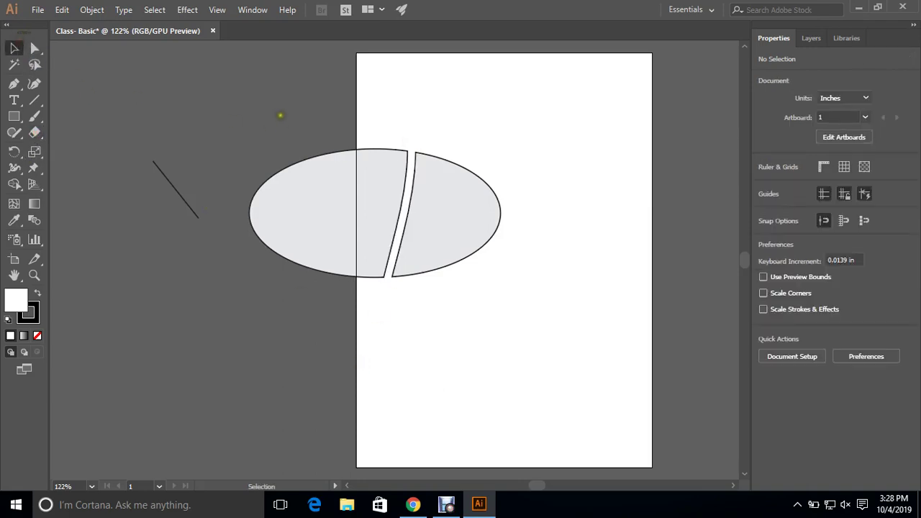
{"action": "left_click", "coordinate": [309, 194]}
{"action": "key", "text": "Delete"}
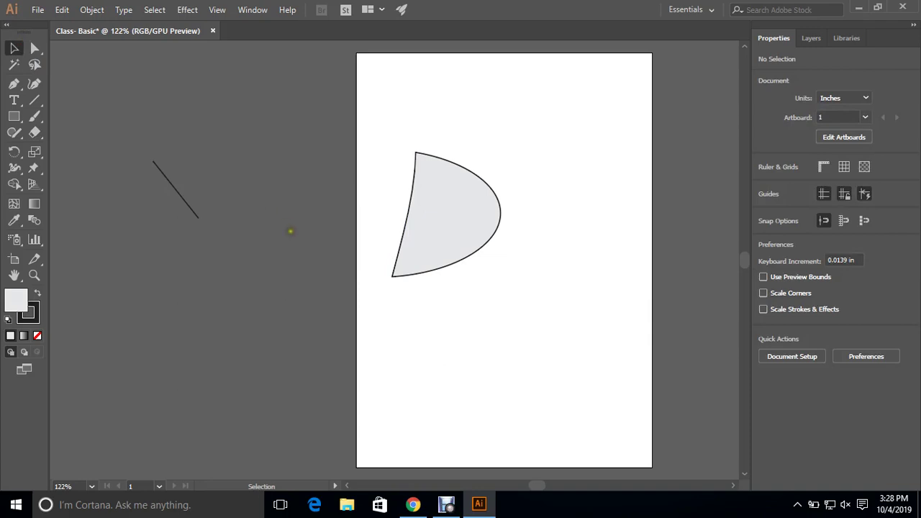
{"action": "left_click_drag", "start_coordinate": [113, 97], "coordinate": [158, 206]}
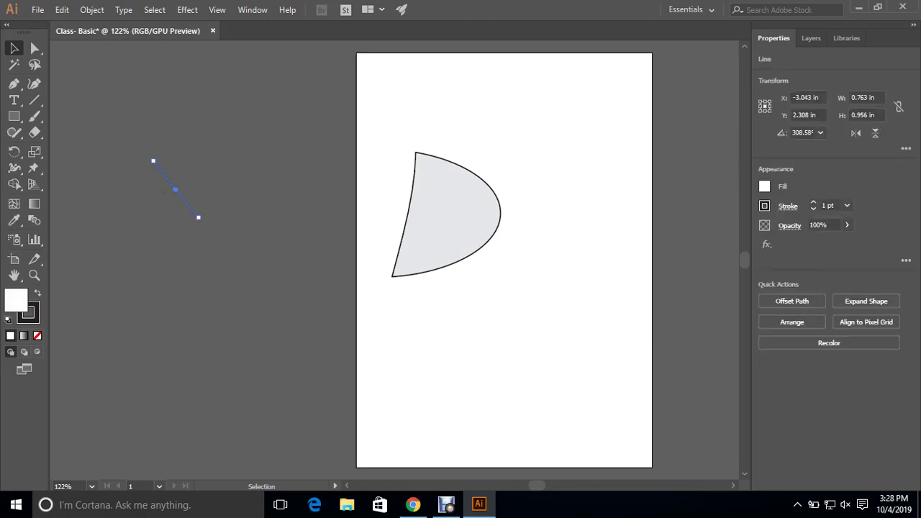
{"action": "key", "text": "Delete"}
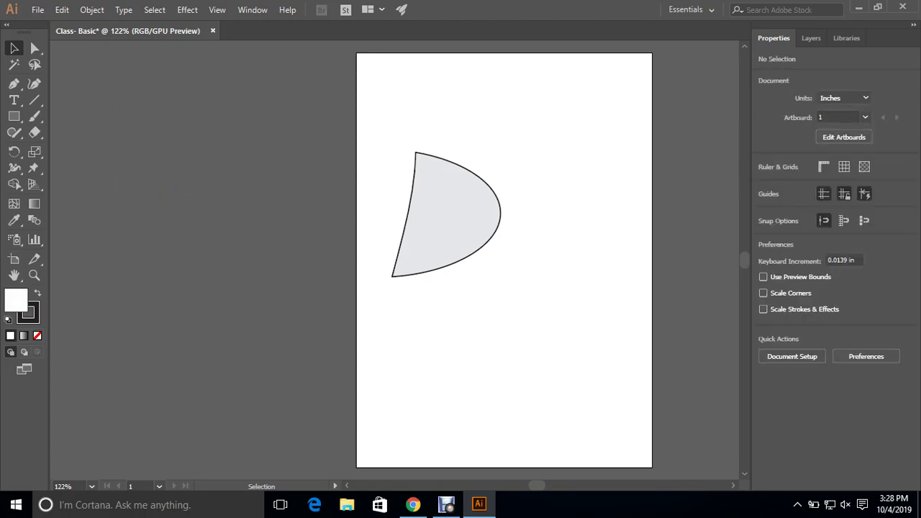
Step: Widen the remaining ellipse piece's stroke into a thick crescent with the Width Tool
{"action": "left_click", "coordinate": [13, 168]}
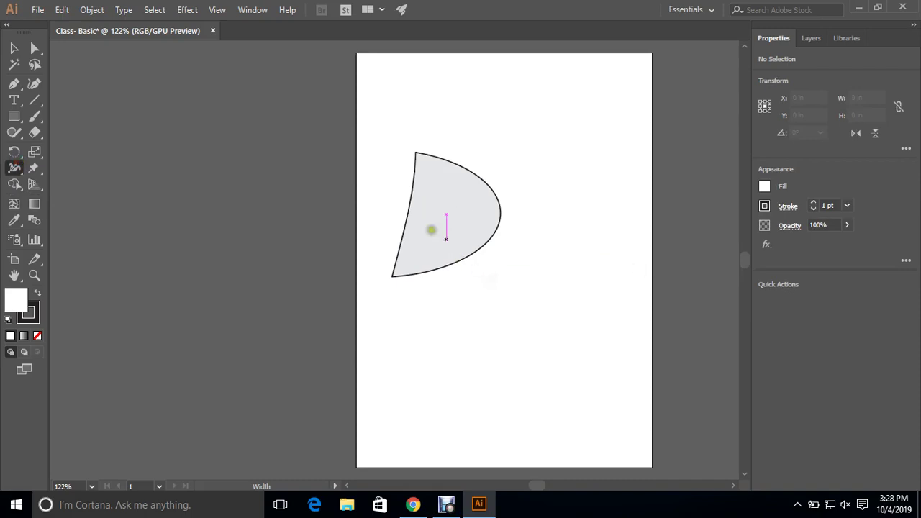
{"action": "left_click", "coordinate": [13, 48]}
{"action": "left_click", "coordinate": [484, 211]}
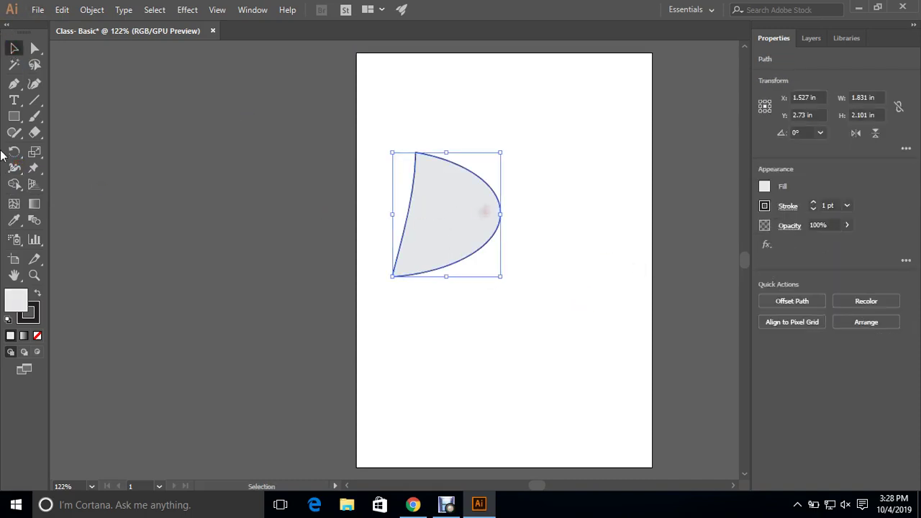
{"action": "left_click", "coordinate": [14, 167]}
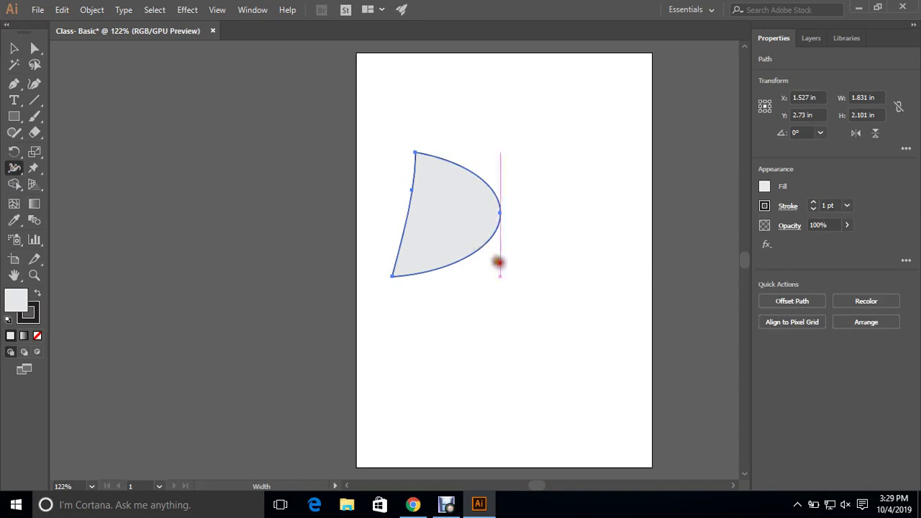
{"action": "left_click_drag", "start_coordinate": [480, 246], "coordinate": [491, 261]}
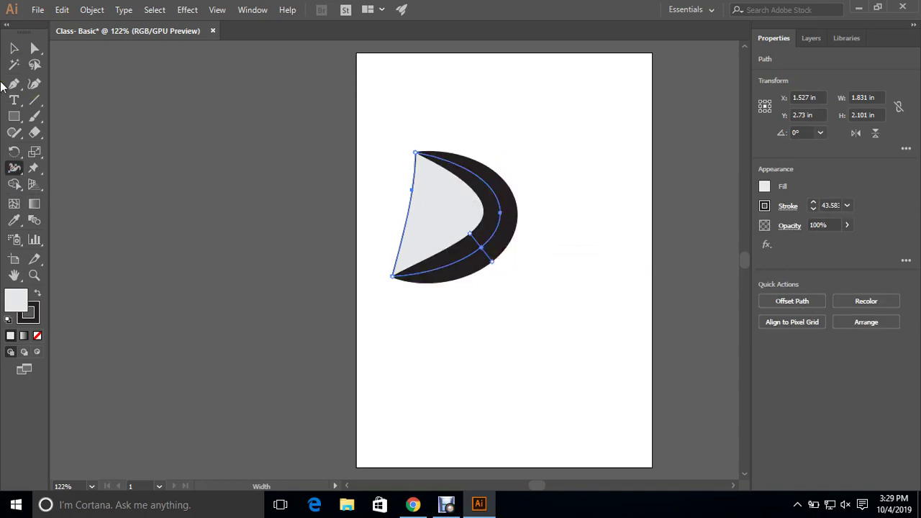
Step: Select the crescent shape and delete it, leaving the artboard empty
{"action": "left_click", "coordinate": [14, 49]}
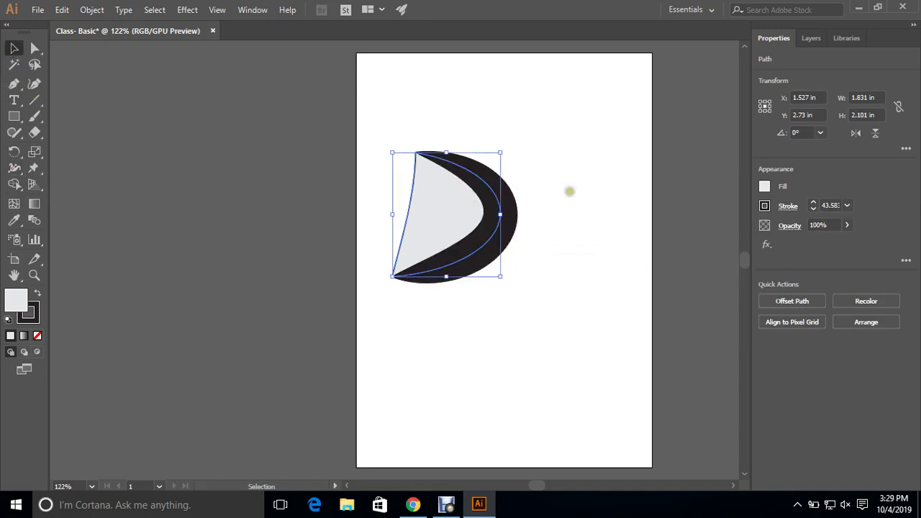
{"action": "left_click", "coordinate": [569, 190]}
{"action": "left_click", "coordinate": [391, 282]}
{"action": "key", "text": "Delete"}
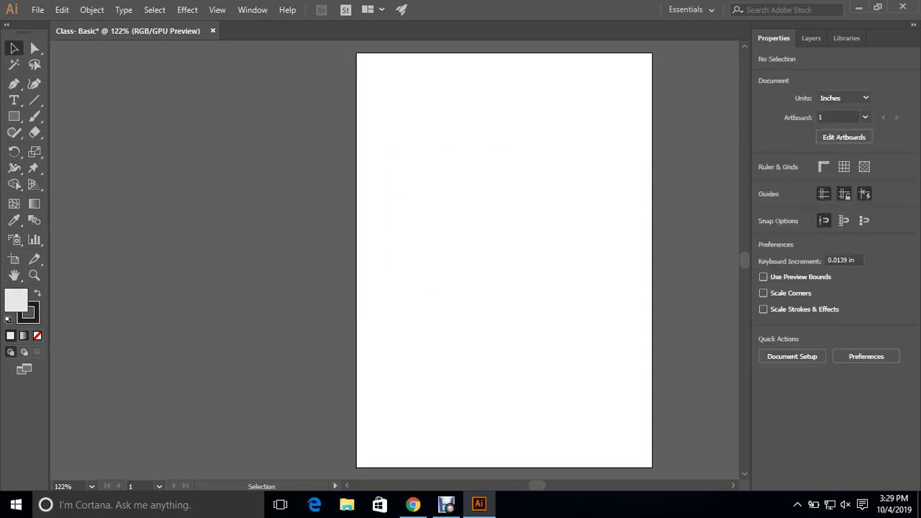
{"action": "left_click", "coordinate": [32, 170]}
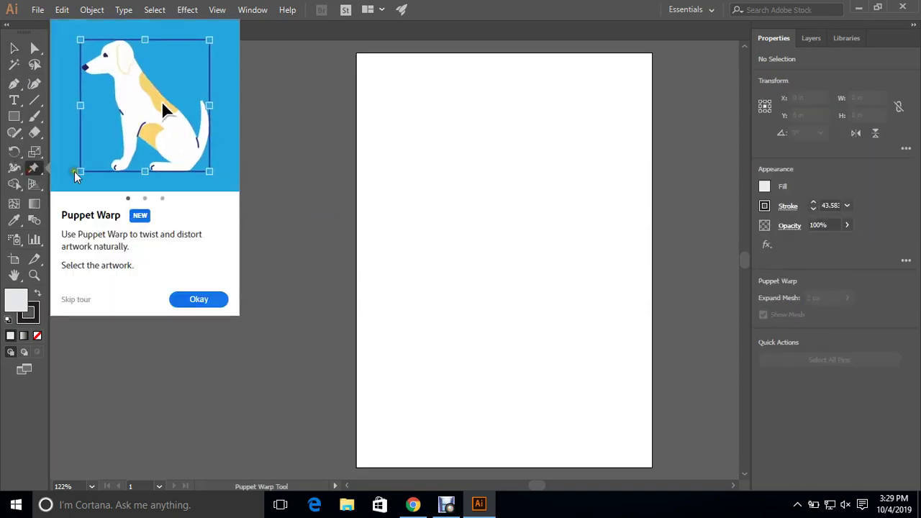
{"action": "left_click", "coordinate": [8, 42]}
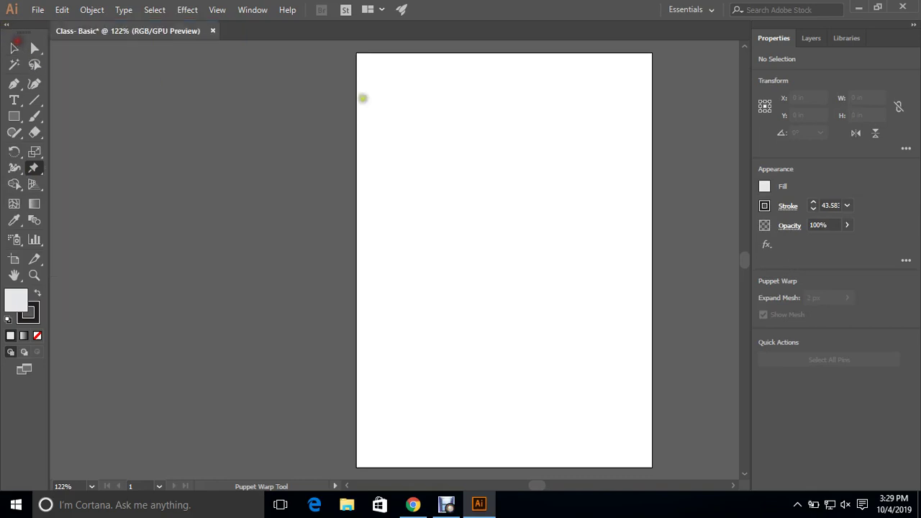
{"action": "left_click", "coordinate": [35, 167]}
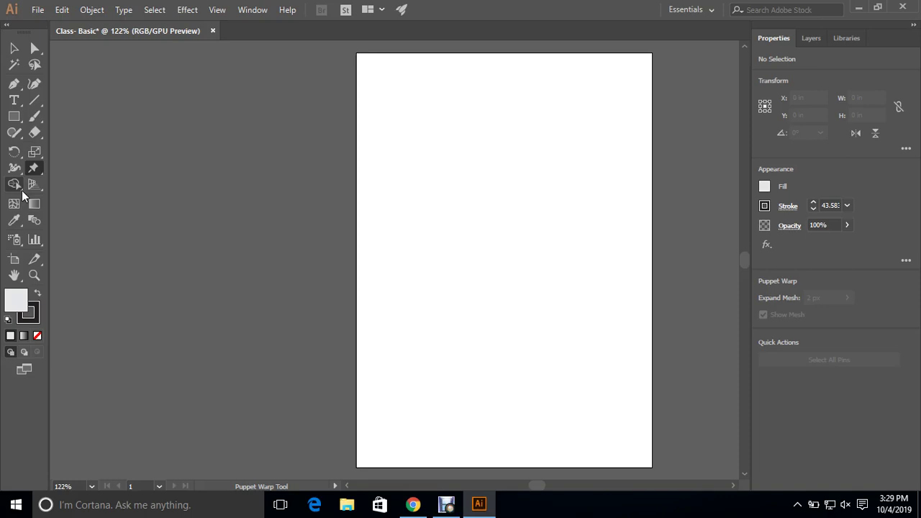
{"action": "left_click", "coordinate": [17, 186]}
{"action": "left_click", "coordinate": [34, 185]}
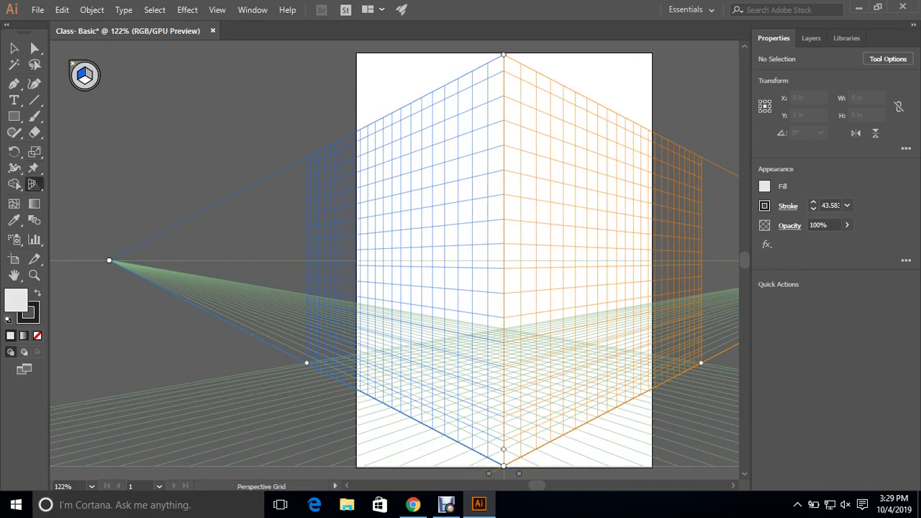
{"action": "left_click", "coordinate": [72, 64]}
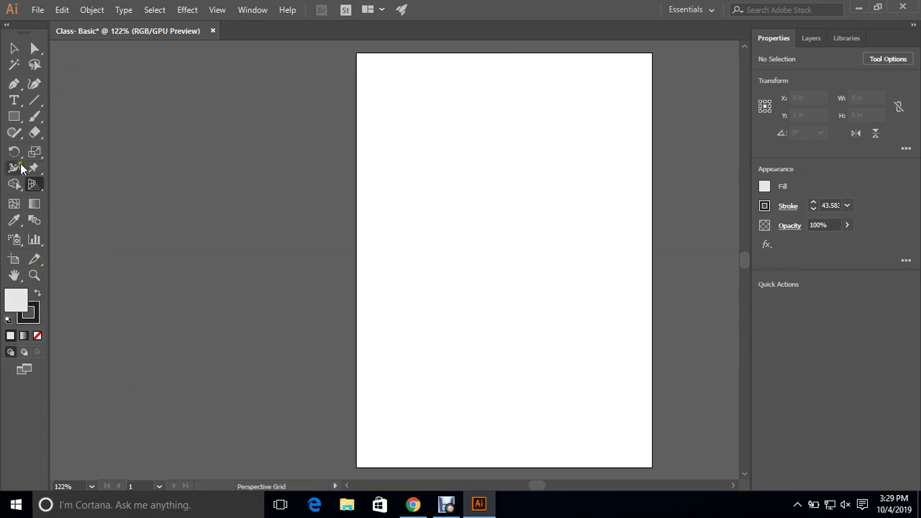
{"action": "left_click", "coordinate": [15, 48]}
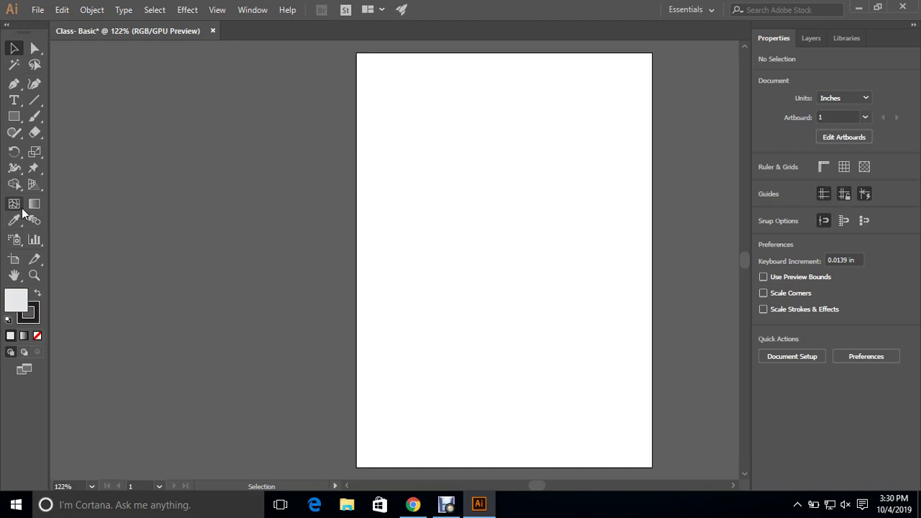
Step: Switch to the Mesh tool for gradient-mesh editing
{"action": "left_click", "coordinate": [12, 203]}
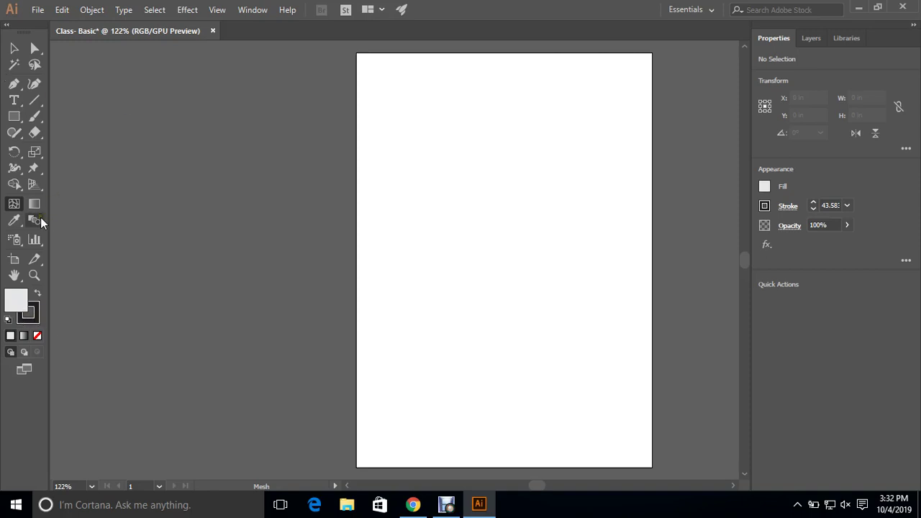
Step: Return to the Selection tool (V)
{"action": "left_click", "coordinate": [13, 48]}
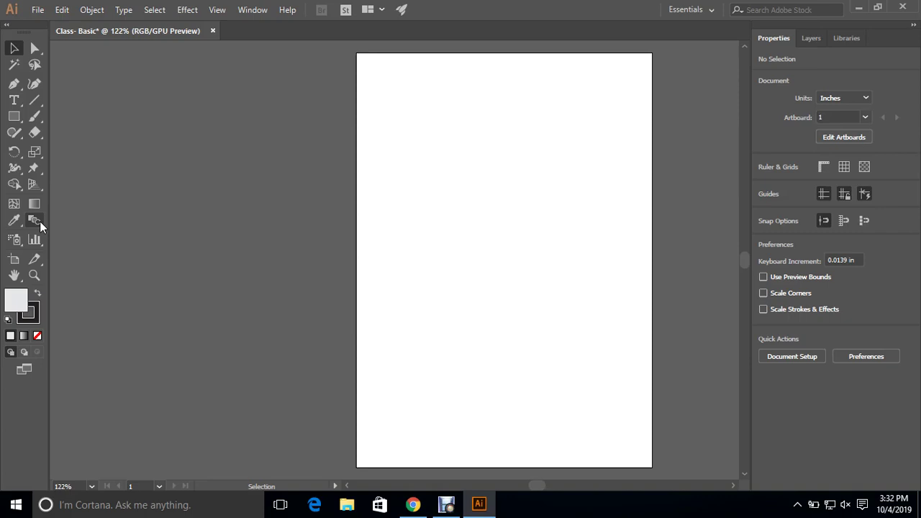
{"action": "left_click", "coordinate": [34, 222]}
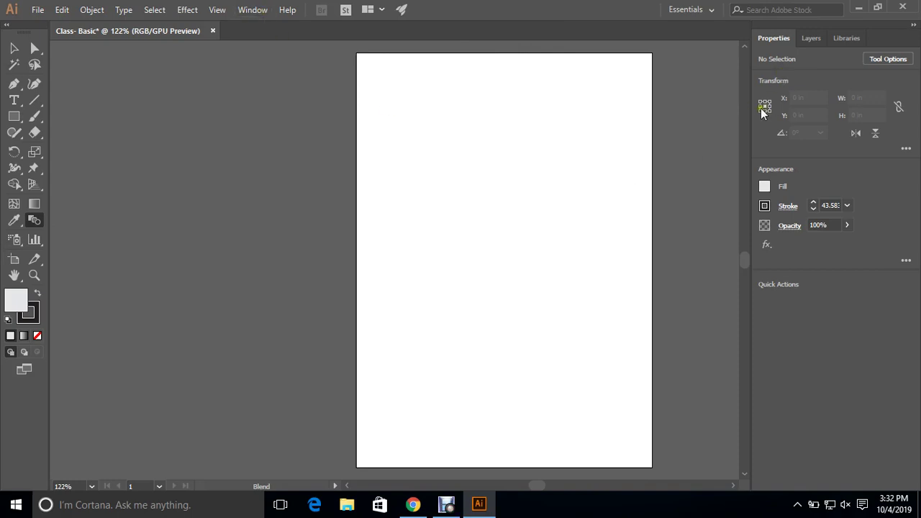
{"action": "left_click", "coordinate": [778, 9]}
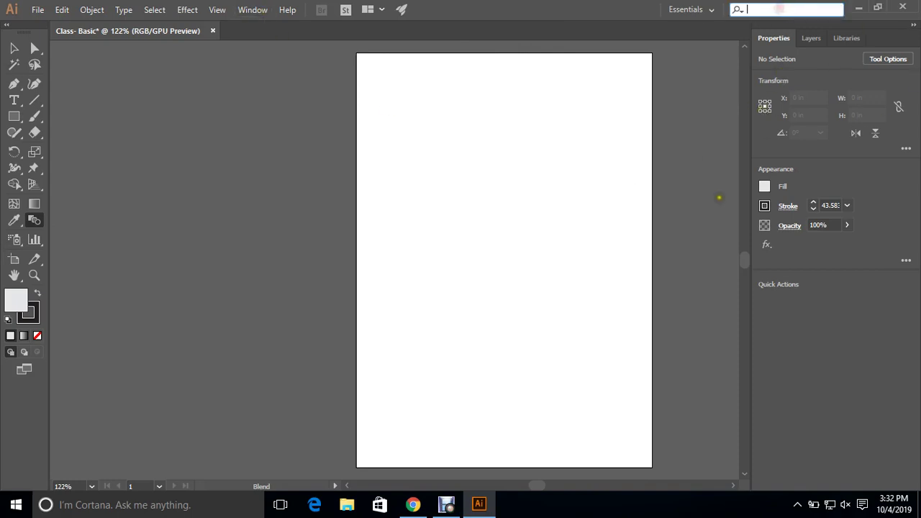
{"action": "left_click", "coordinate": [608, 223]}
{"action": "left_click", "coordinate": [15, 48]}
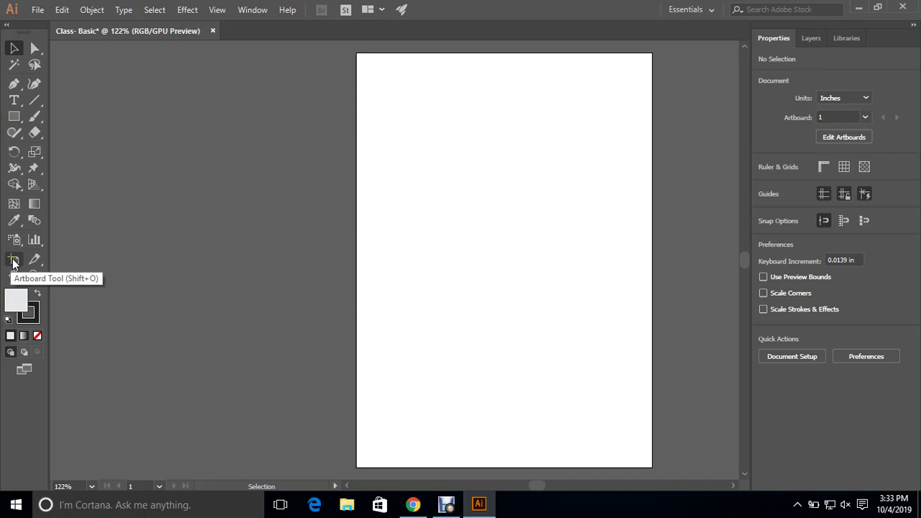
{"action": "left_click", "coordinate": [13, 261]}
{"action": "key", "text": "ctrl+1"}
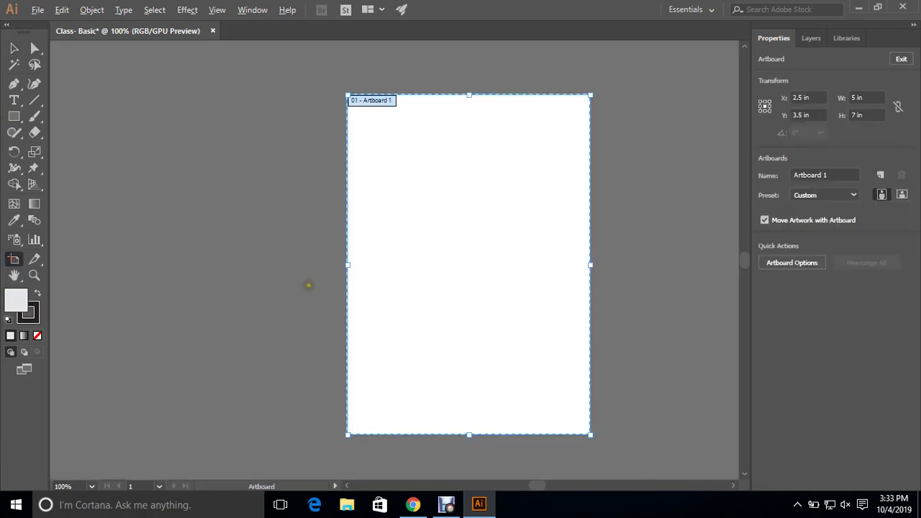
{"action": "scroll", "coordinate": [421, 303], "scroll_direction": "down", "scroll_amount": 2}
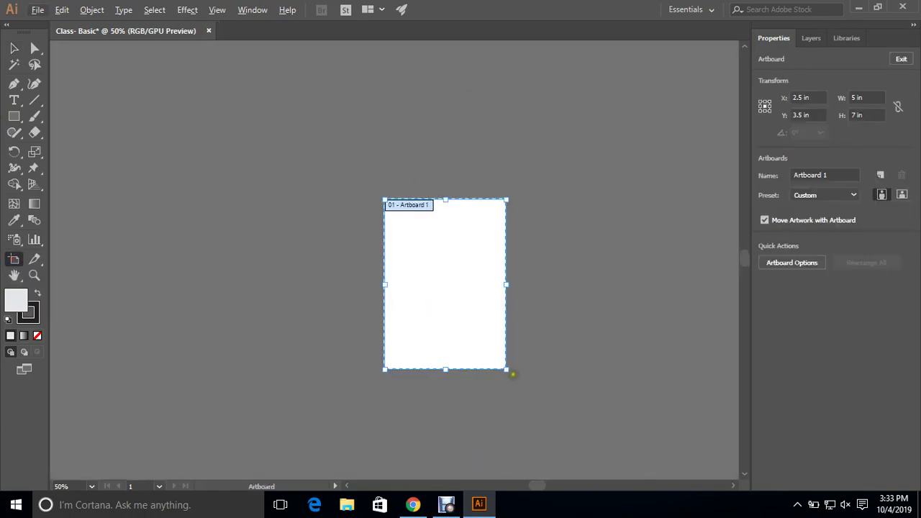
{"action": "left_click_drag", "start_coordinate": [508, 369], "coordinate": [529, 394]}
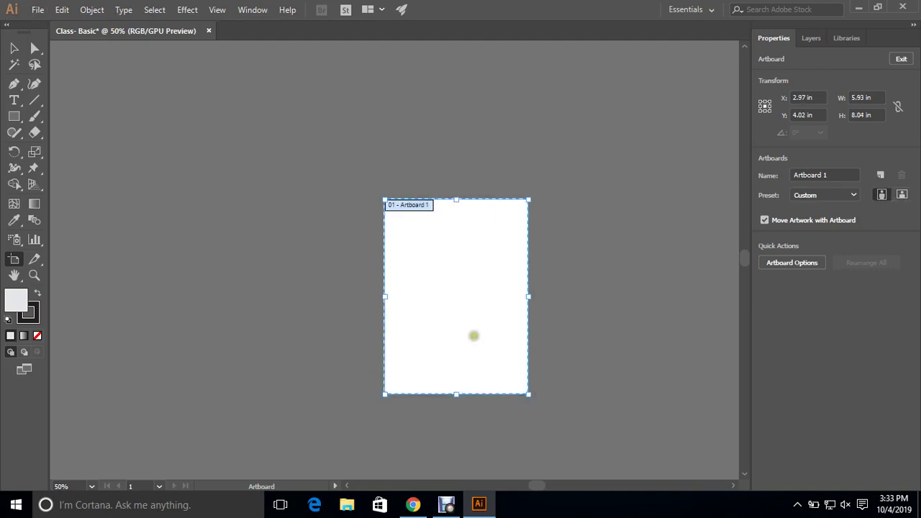
{"action": "left_click_drag", "start_coordinate": [473, 333], "coordinate": [295, 333]}
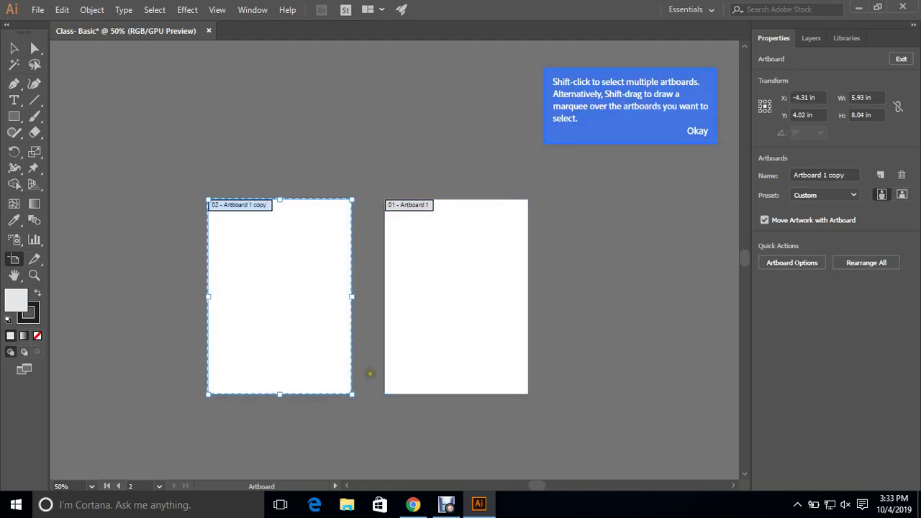
{"action": "key", "text": "ctrl+z"}
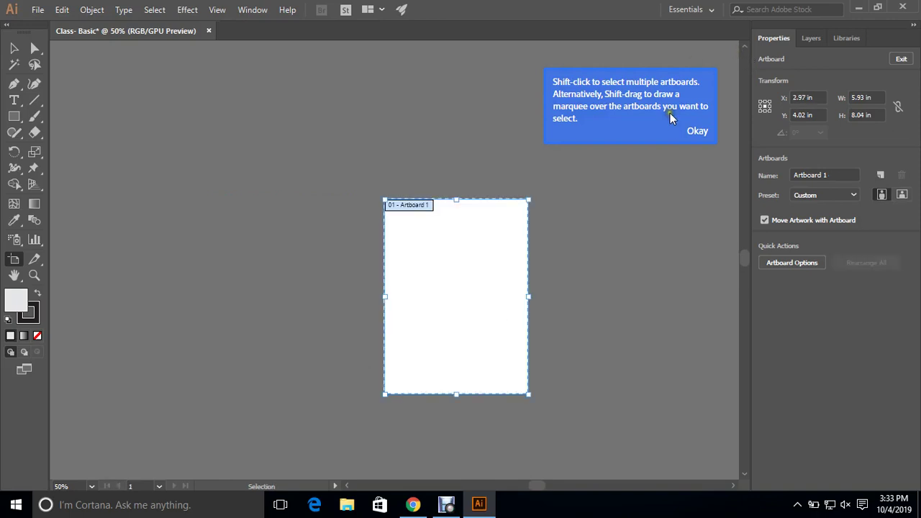
{"action": "key", "text": "ctrl+z"}
{"action": "key", "text": "ctrl+z"}
{"action": "key", "text": "ctrl+z"}
{"action": "key", "text": "ctrl+z"}
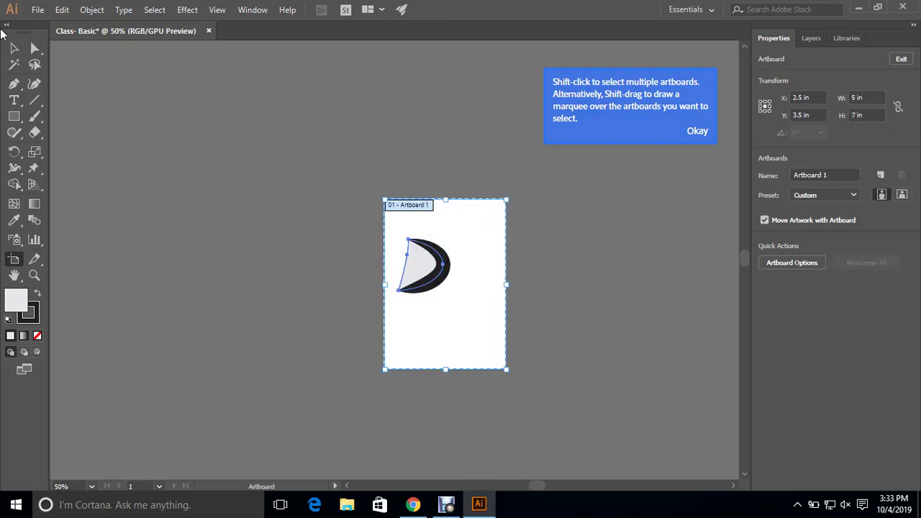
{"action": "left_click", "coordinate": [22, 49]}
{"action": "key", "text": "ctrl+z"}
{"action": "key", "text": "ctrl+z"}
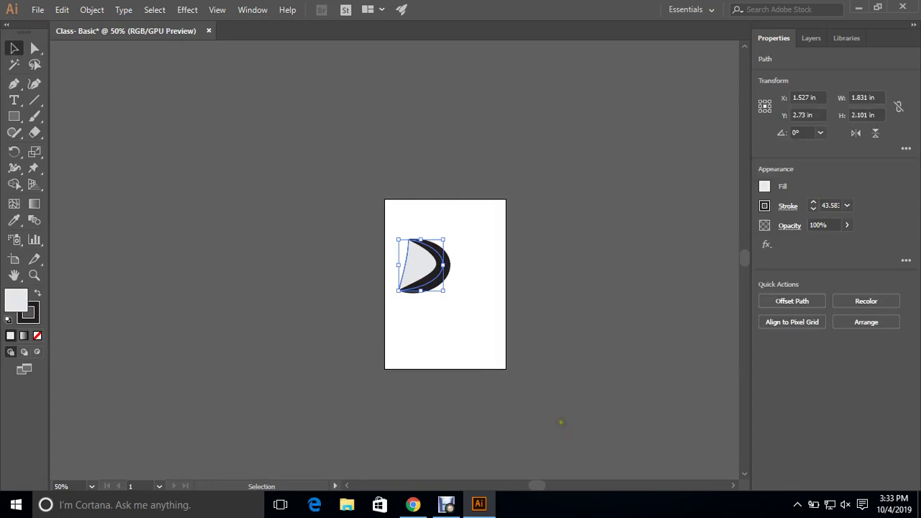
{"action": "key", "text": "ctrl+z"}
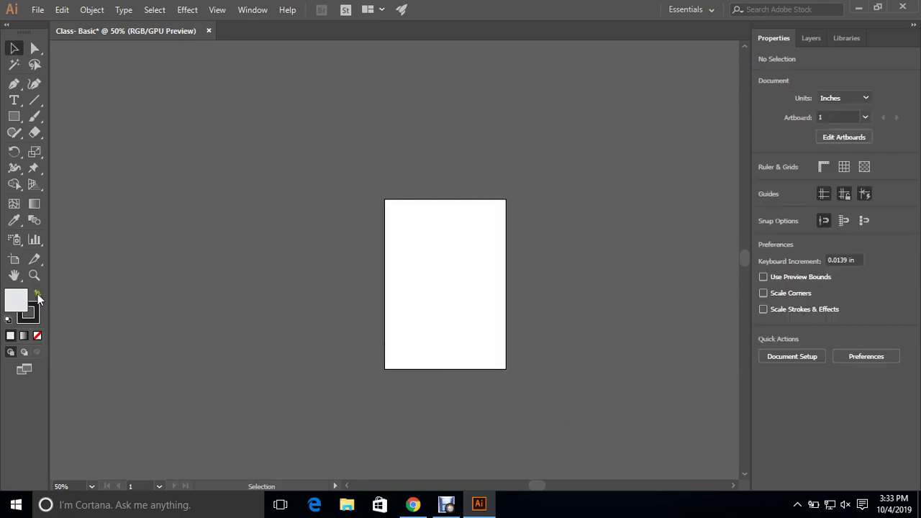
{"action": "scroll", "coordinate": [127, 283], "scroll_direction": "up", "scroll_amount": 1}
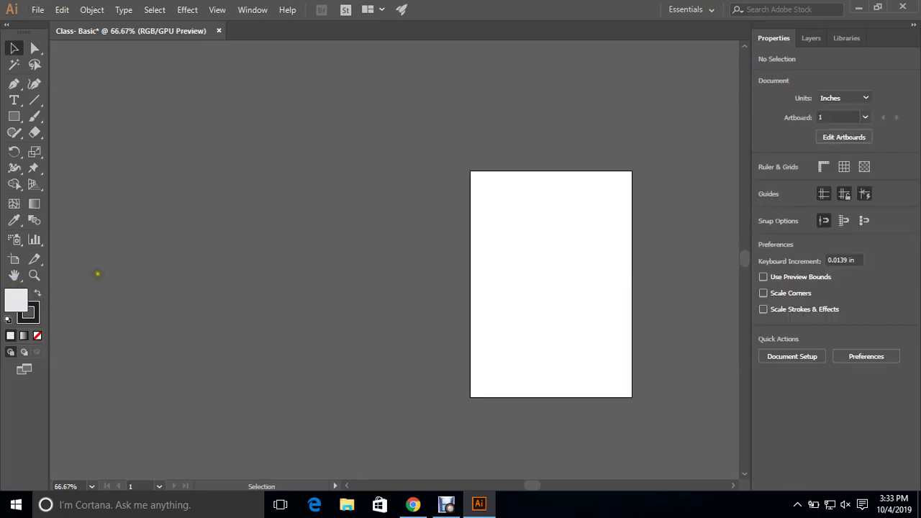
{"action": "left_click", "coordinate": [13, 276]}
{"action": "mouse_move", "coordinate": [551, 319]}
{"action": "left_mouse_down"}
{"action": "mouse_move", "coordinate": [359, 453]}
{"action": "mouse_move", "coordinate": [590, 404]}
{"action": "mouse_move", "coordinate": [783, 256]}
{"action": "left_mouse_up"}
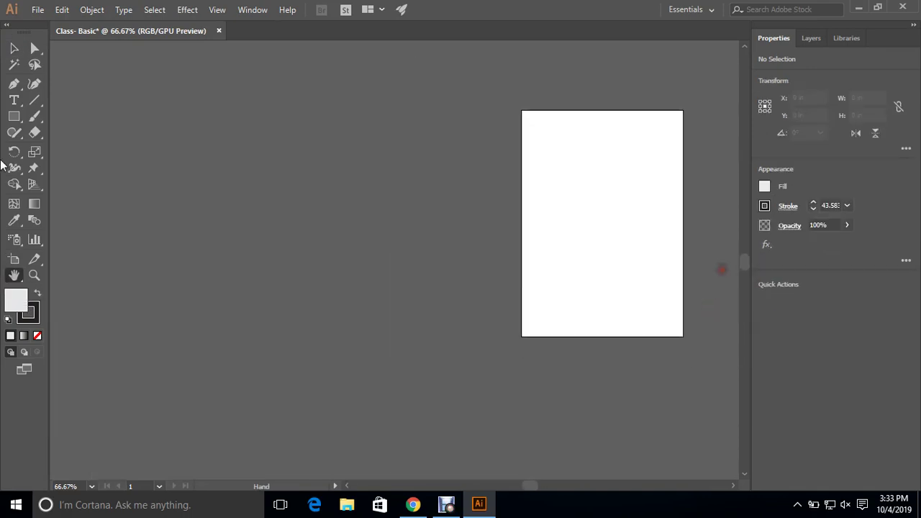
{"action": "left_click", "coordinate": [15, 49]}
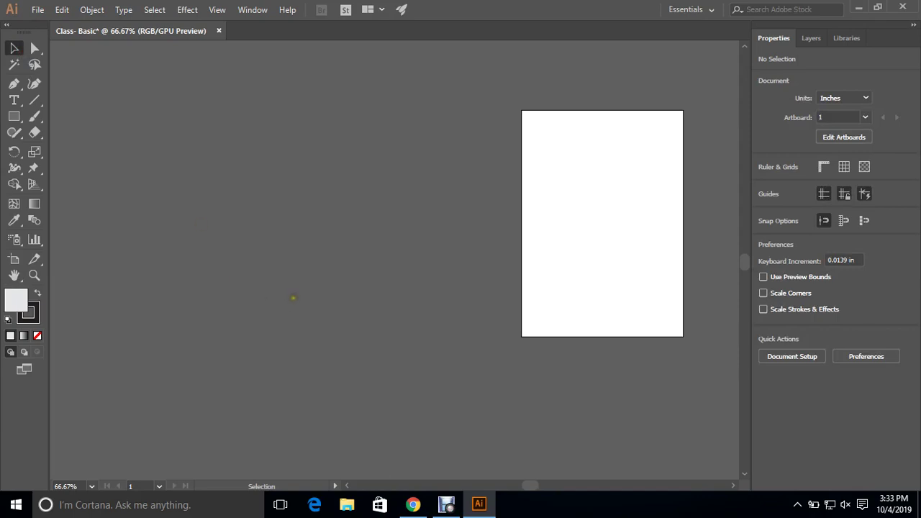
{"action": "key", "text": "space"}
{"action": "key", "text": "space"}
{"action": "left_click_drag", "start_coordinate": [540, 160], "coordinate": [407, 207]}
{"action": "mouse_move", "coordinate": [295, 101]}
{"action": "left_mouse_down"}
{"action": "mouse_move", "coordinate": [475, 166]}
{"action": "mouse_move", "coordinate": [279, 243]}
{"action": "mouse_move", "coordinate": [508, 353]}
{"action": "mouse_move", "coordinate": [509, 242]}
{"action": "mouse_move", "coordinate": [598, 168]}
{"action": "mouse_move", "coordinate": [781, 137]}
{"action": "mouse_move", "coordinate": [658, 306]}
{"action": "mouse_move", "coordinate": [574, 238]}
{"action": "mouse_move", "coordinate": [750, 172]}
{"action": "mouse_move", "coordinate": [736, 169]}
{"action": "mouse_move", "coordinate": [746, 194]}
{"action": "left_mouse_up"}
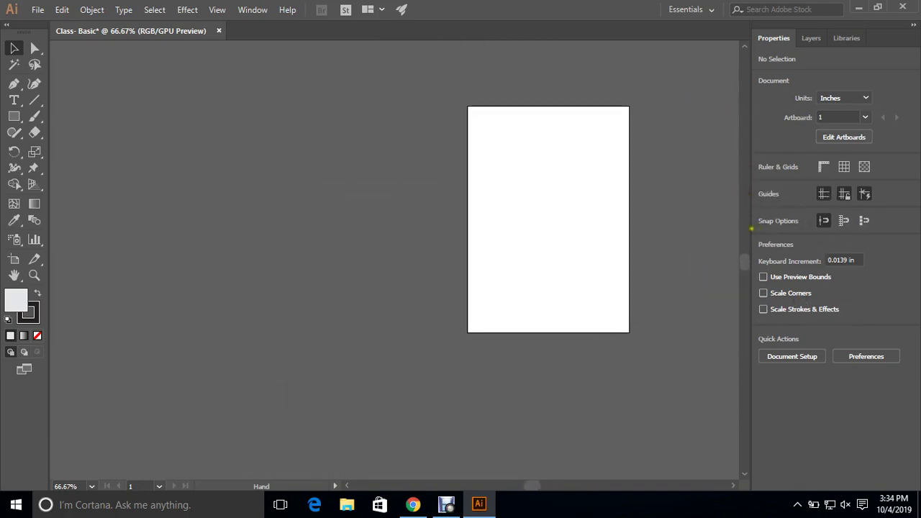
{"action": "left_click", "coordinate": [581, 218]}
{"action": "scroll", "coordinate": [919, 371], "scroll_direction": "down", "scroll_amount": 1}
{"action": "scroll", "coordinate": [920, 371], "scroll_direction": "down", "scroll_amount": 1}
{"action": "scroll", "coordinate": [919, 371], "scroll_direction": "down", "scroll_amount": 1}
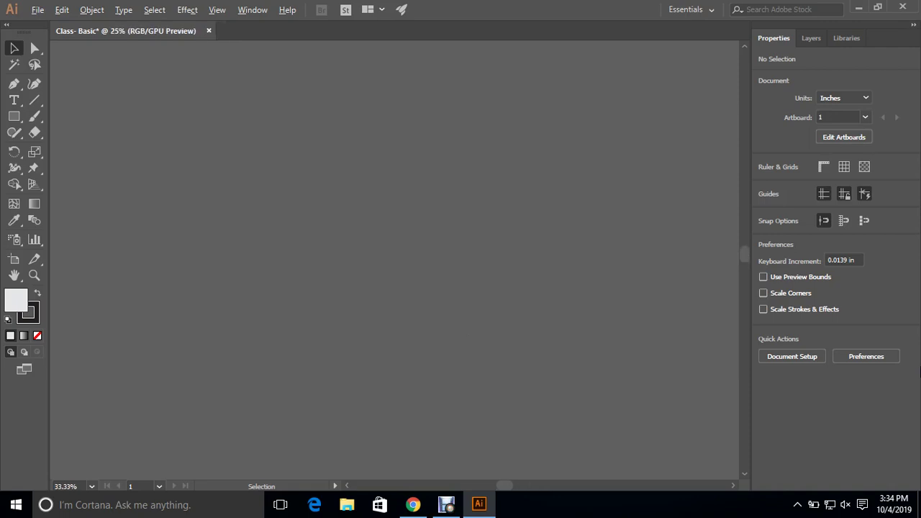
{"action": "scroll", "coordinate": [920, 371], "scroll_direction": "up", "scroll_amount": 2}
{"action": "scroll", "coordinate": [920, 370], "scroll_direction": "up", "scroll_amount": 1}
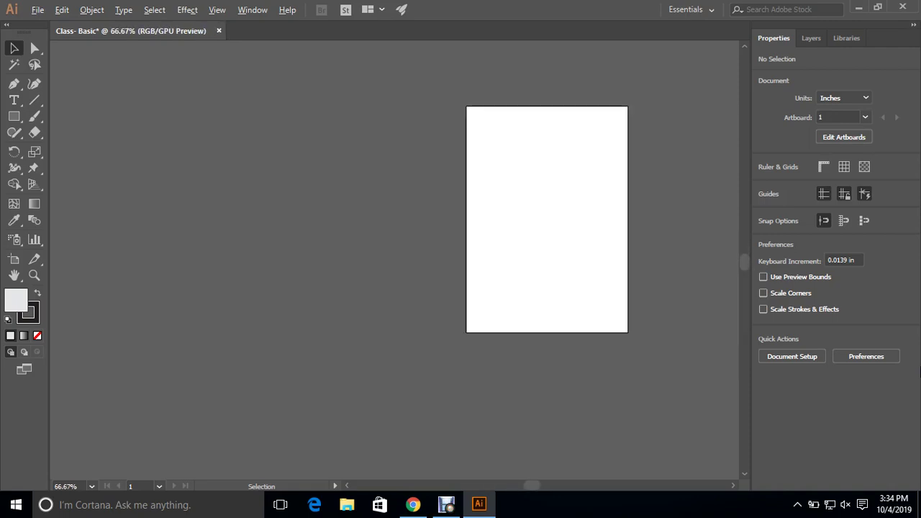
{"action": "scroll", "coordinate": [920, 371], "scroll_direction": "up", "scroll_amount": 1}
{"action": "scroll", "coordinate": [919, 371], "scroll_direction": "down", "scroll_amount": 1}
{"action": "scroll", "coordinate": [919, 371], "scroll_direction": "down", "scroll_amount": 1}
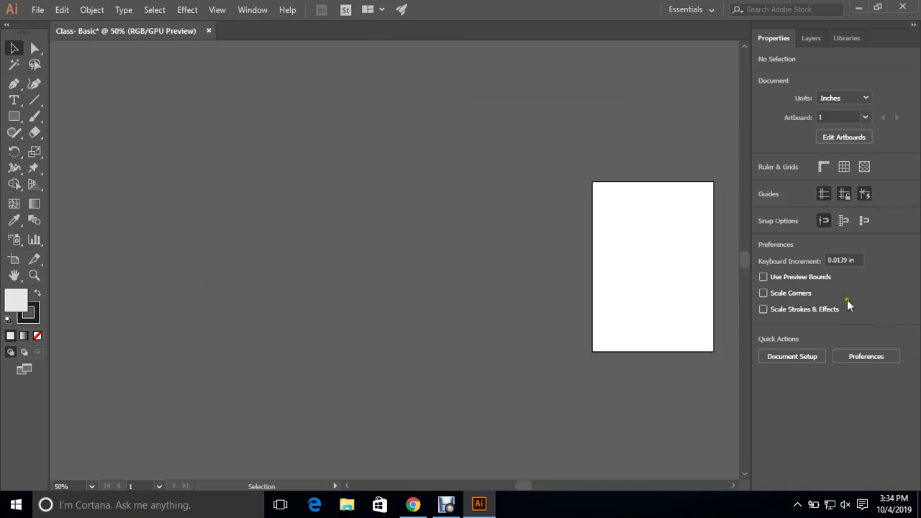
{"action": "left_click_drag", "start_coordinate": [616, 259], "coordinate": [416, 253]}
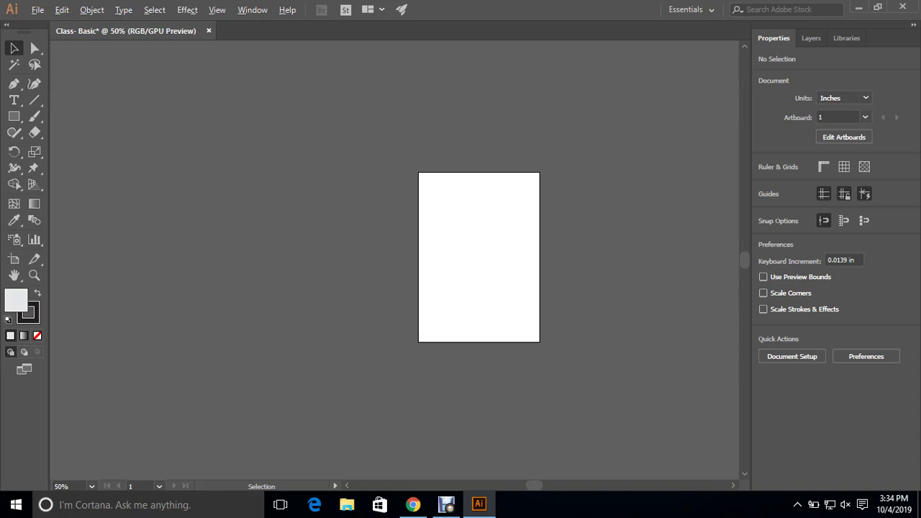
{"action": "key", "text": "ctrl+plus"}
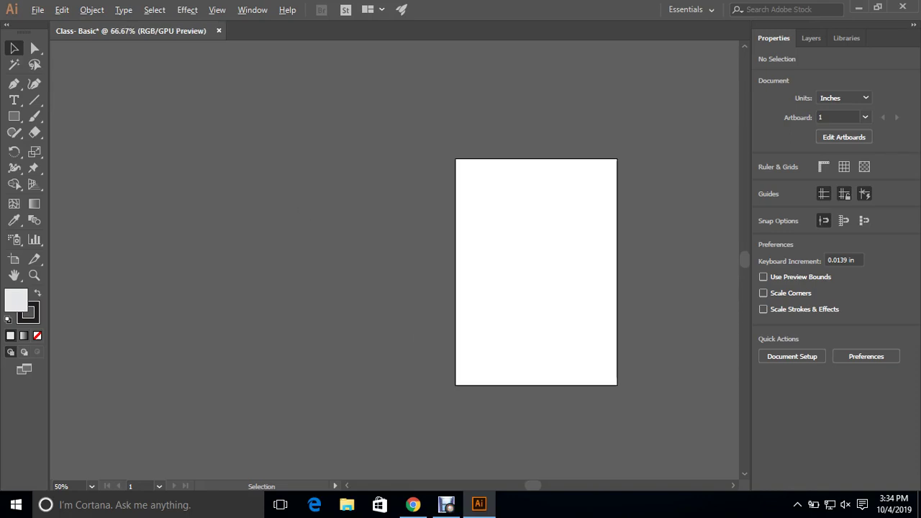
{"action": "key", "text": "ctrl+plus"}
{"action": "key", "text": "ctrl+minus"}
{"action": "key", "text": "ctrl+minus"}
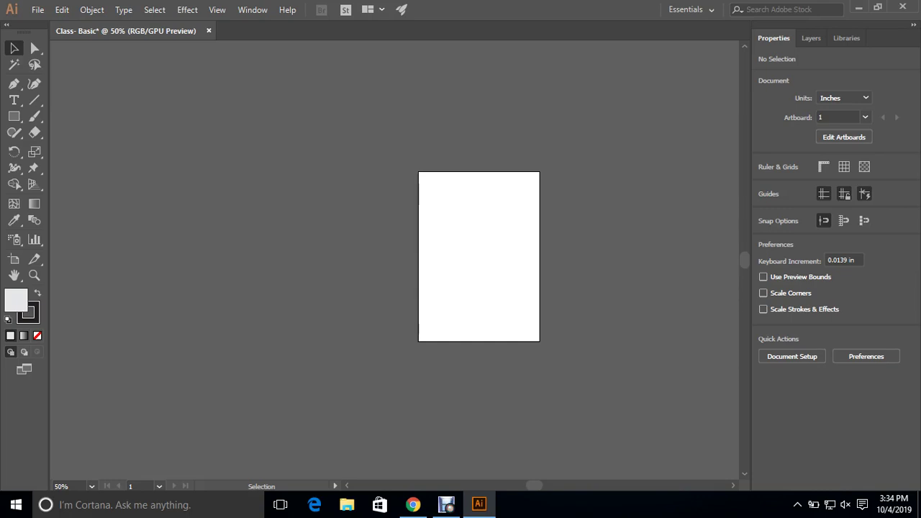
{"action": "key", "text": "space"}
{"action": "left_click_drag", "start_coordinate": [365, 240], "coordinate": [384, 240]}
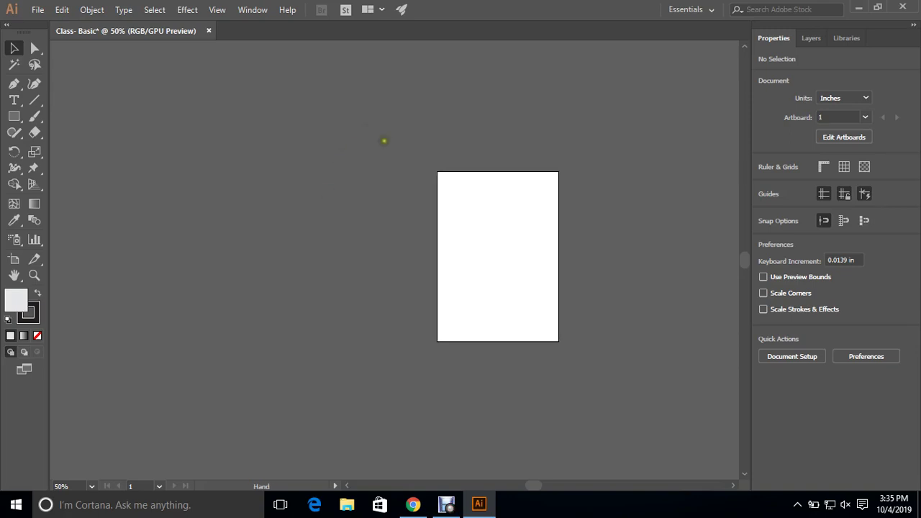
{"action": "left_click_drag", "start_coordinate": [384, 142], "coordinate": [355, 138]}
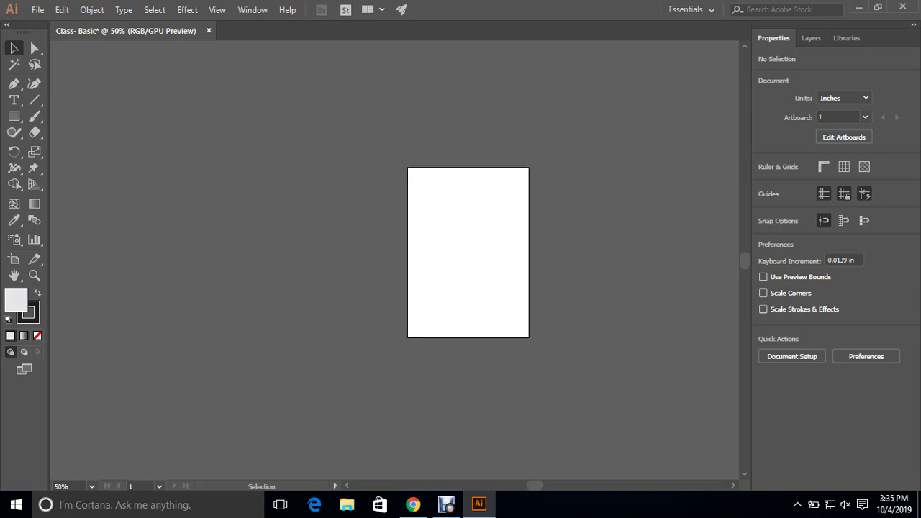
{"action": "left_click_drag", "start_coordinate": [575, 124], "coordinate": [533, 142]}
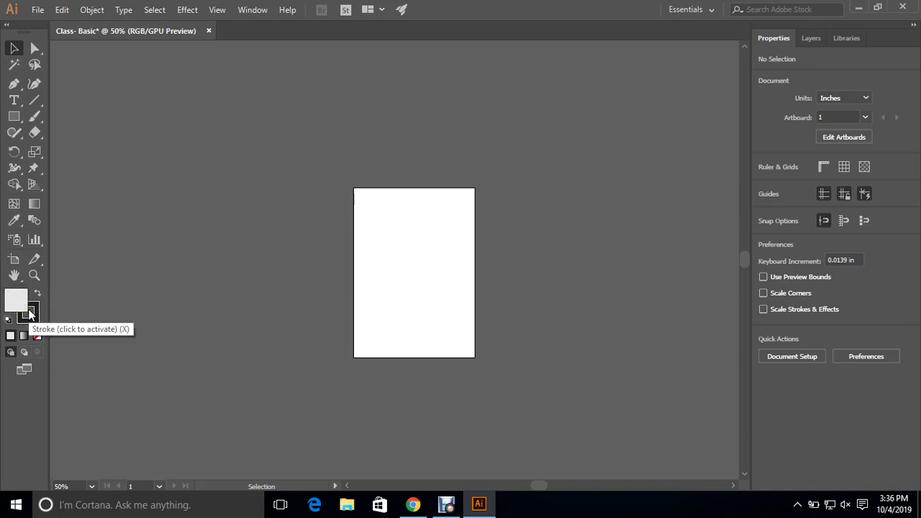
{"action": "key", "text": "x"}
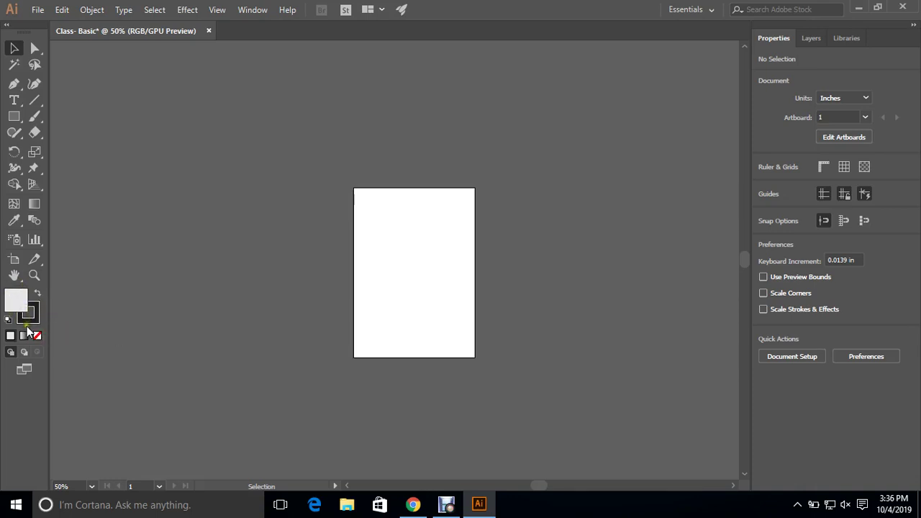
{"action": "left_click", "coordinate": [12, 301]}
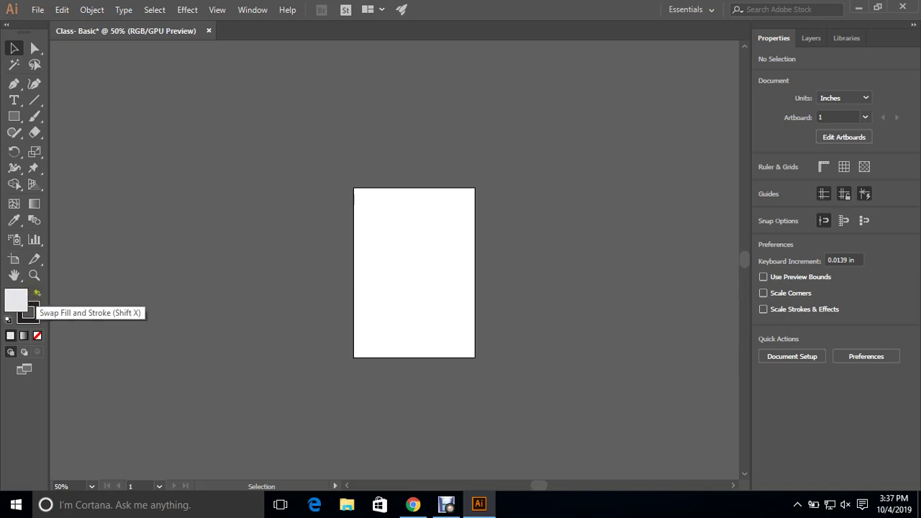
{"action": "left_click", "coordinate": [37, 293]}
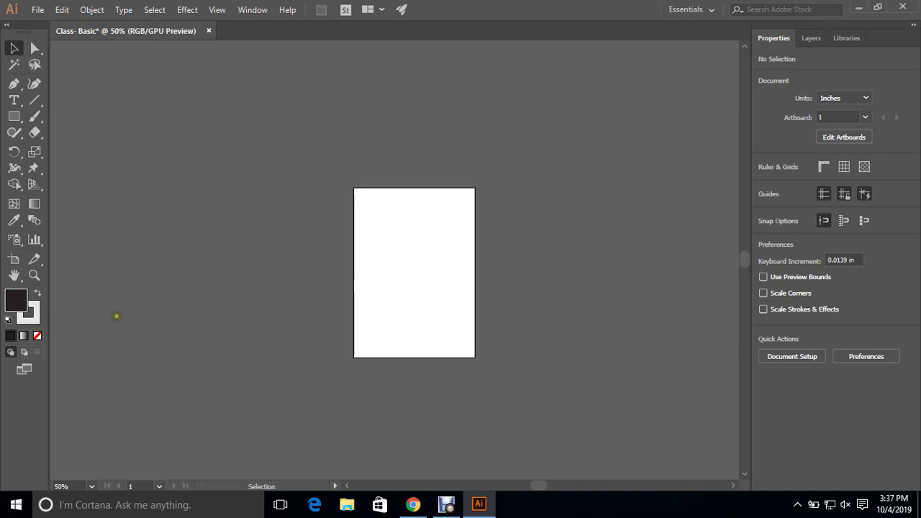
{"action": "left_click", "coordinate": [37, 291]}
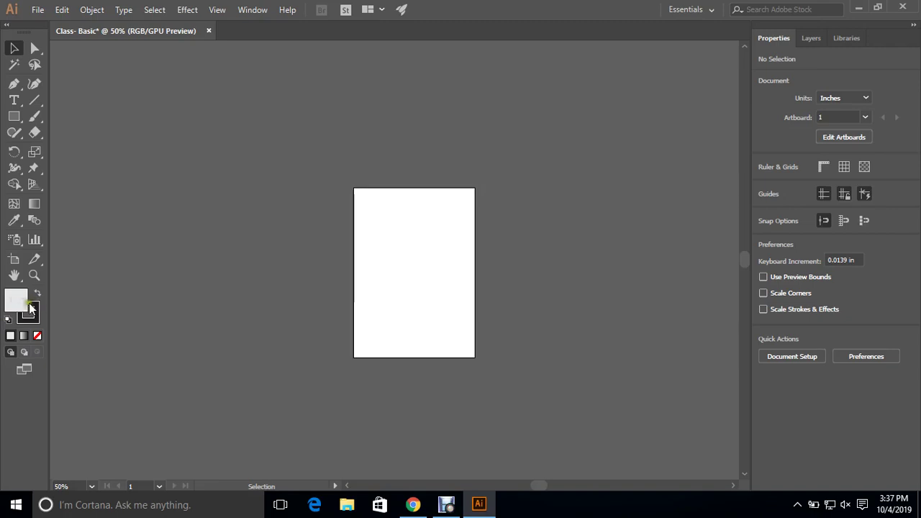
{"action": "left_click", "coordinate": [18, 304]}
Step: Try a pink stroke and brown fill on the Color spectrum, then restore default white fill and black stroke
{"action": "left_click", "coordinate": [24, 309]}
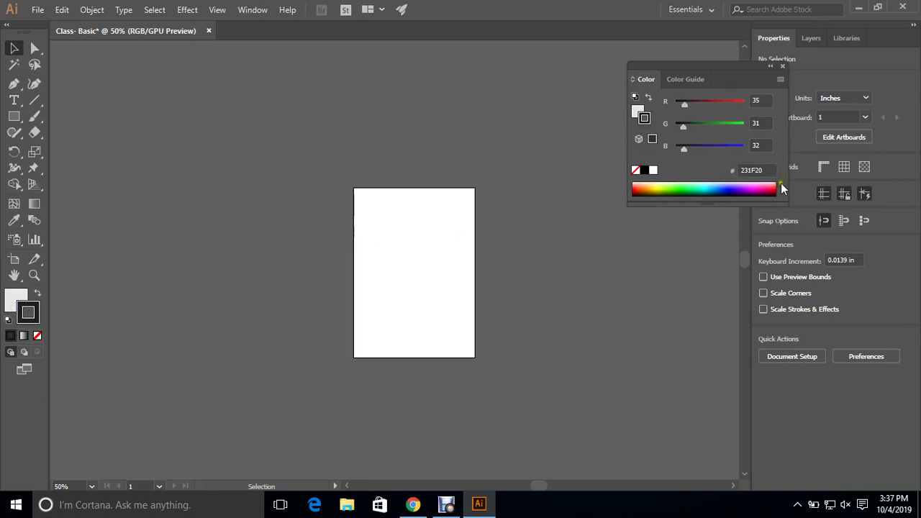
{"action": "mouse_move", "coordinate": [723, 190]}
{"action": "left_mouse_down"}
{"action": "mouse_move", "coordinate": [761, 188]}
{"action": "mouse_move", "coordinate": [659, 188]}
{"action": "left_mouse_up"}
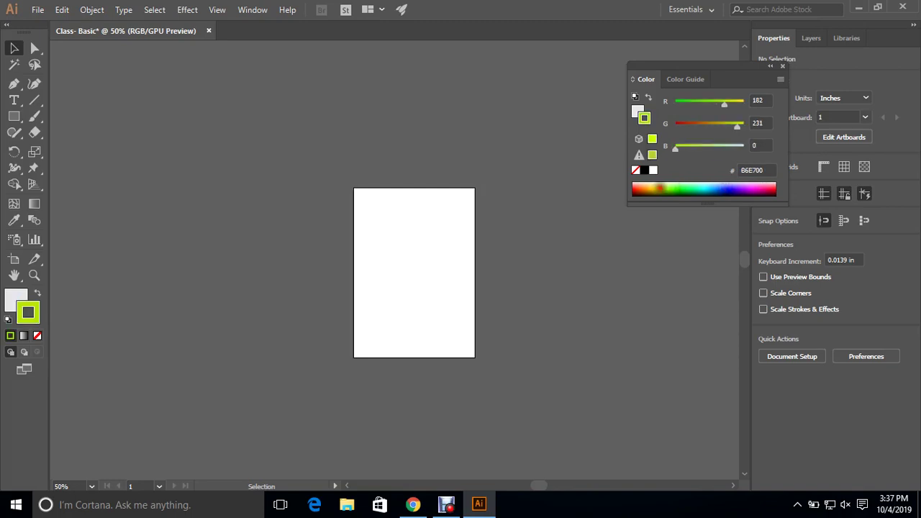
{"action": "left_click", "coordinate": [10, 301]}
{"action": "left_click_drag", "start_coordinate": [647, 190], "coordinate": [735, 188]}
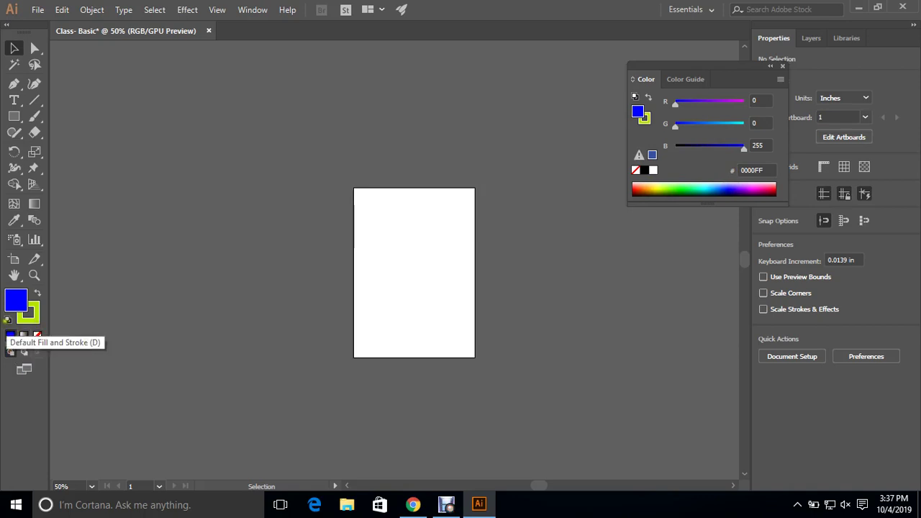
{"action": "left_click", "coordinate": [8, 319]}
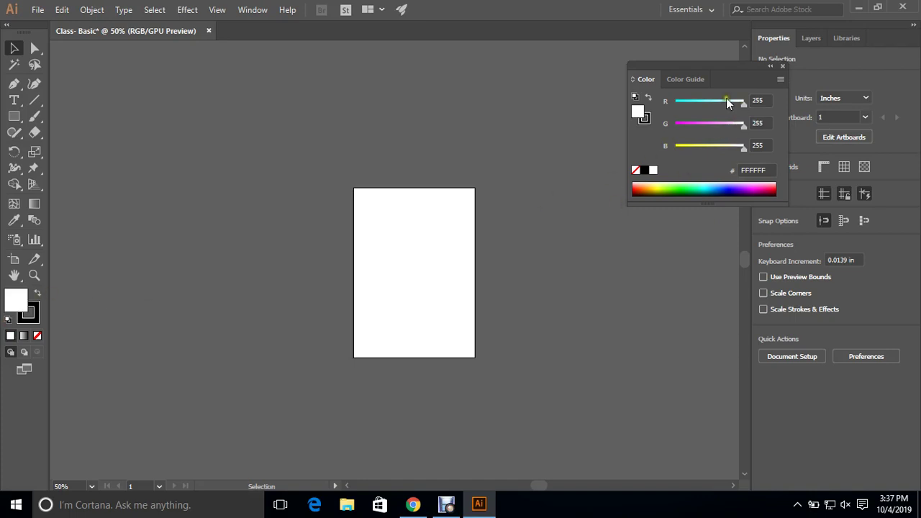
Step: Collapse the right dock, dock the Color panel into it, and pan the blank artboard
{"action": "left_click", "coordinate": [912, 24]}
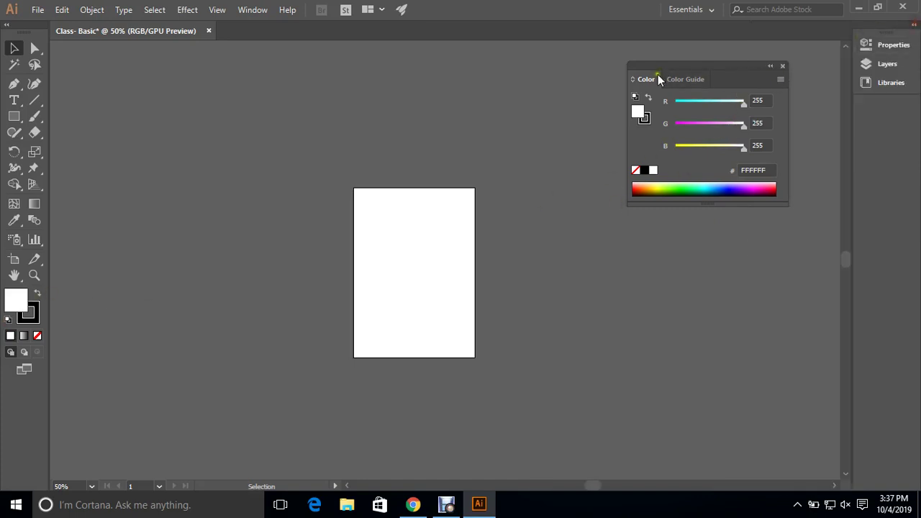
{"action": "mouse_move", "coordinate": [657, 74]}
{"action": "left_mouse_down"}
{"action": "mouse_move", "coordinate": [750, 74]}
{"action": "mouse_move", "coordinate": [890, 42]}
{"action": "left_mouse_up"}
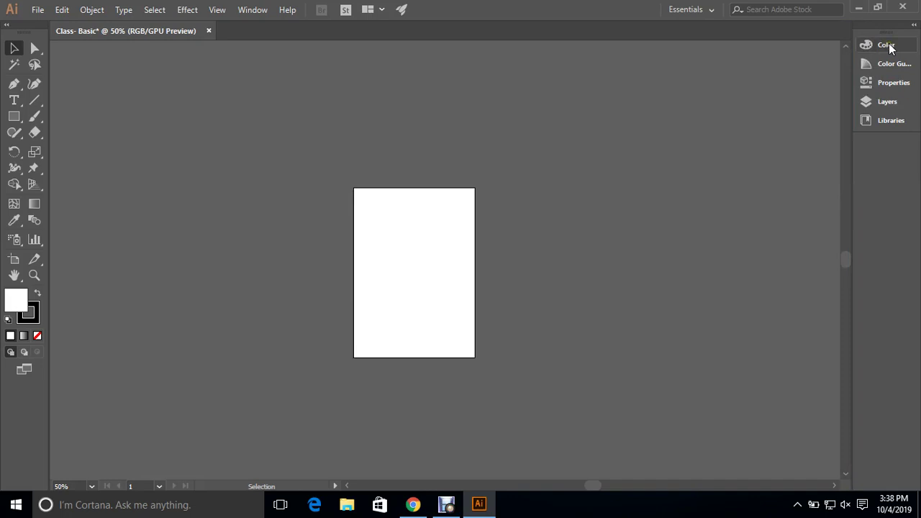
{"action": "left_click", "coordinate": [254, 11]}
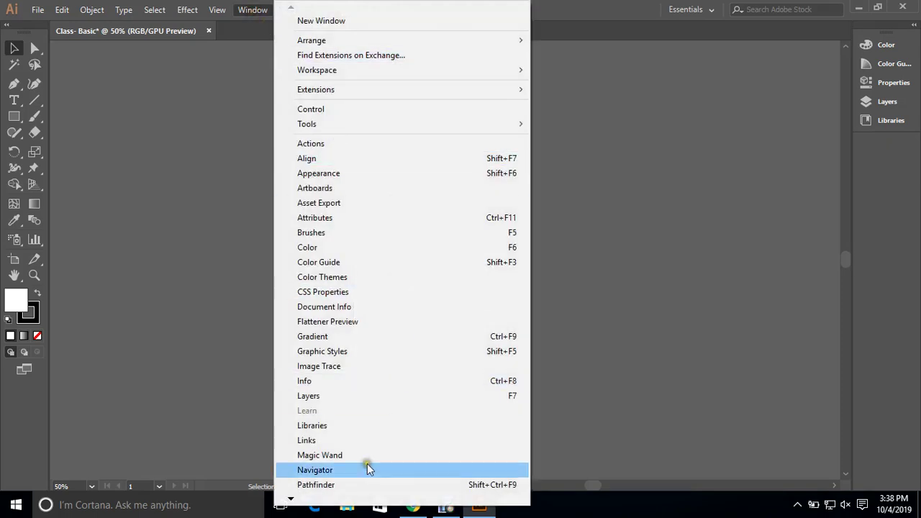
{"action": "left_click", "coordinate": [154, 265]}
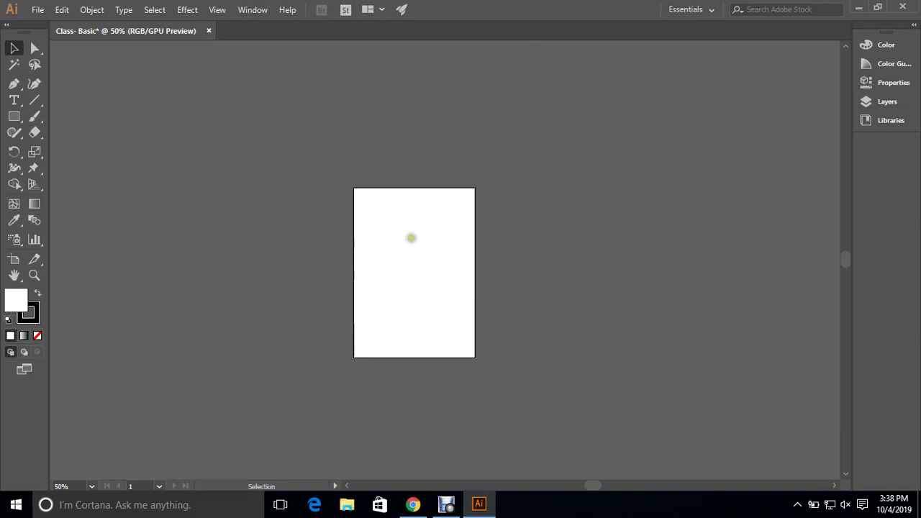
{"action": "left_click_drag", "start_coordinate": [374, 264], "coordinate": [438, 241]}
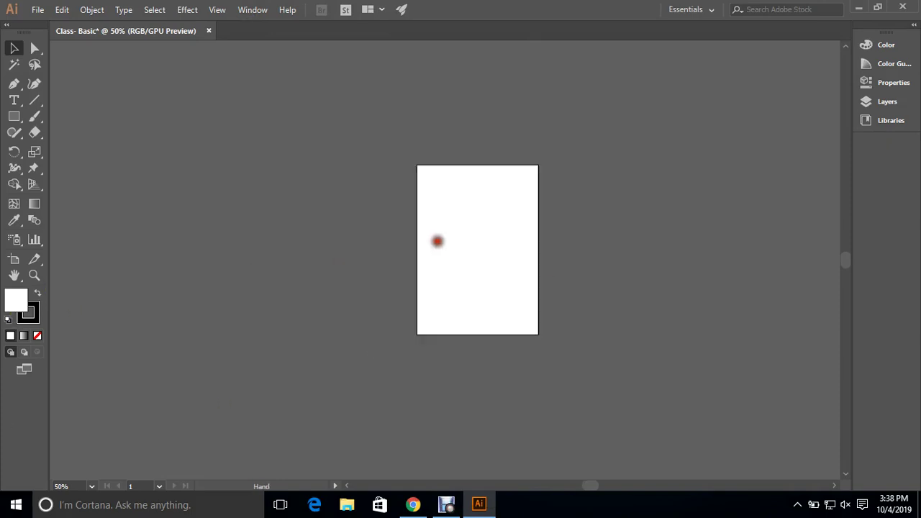
{"action": "left_click_drag", "start_coordinate": [492, 209], "coordinate": [507, 212]}
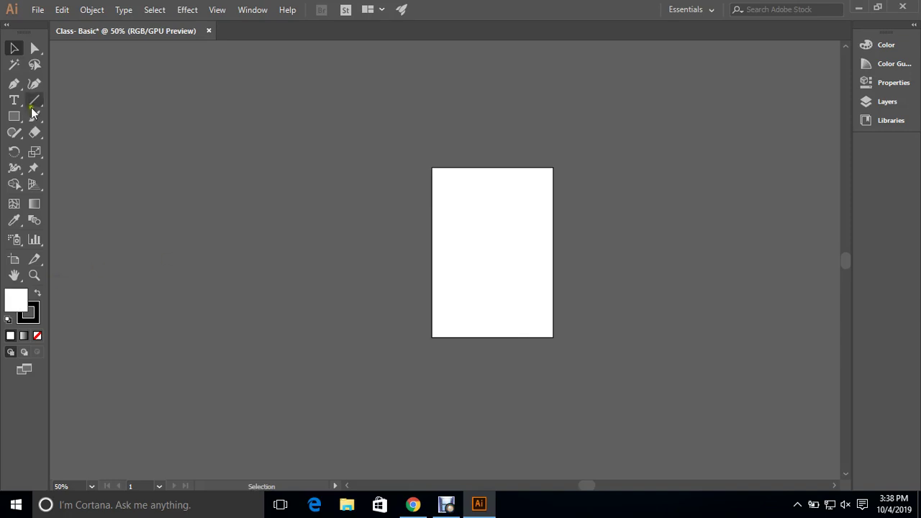
{"action": "left_click_drag", "start_coordinate": [137, 128], "coordinate": [163, 138]}
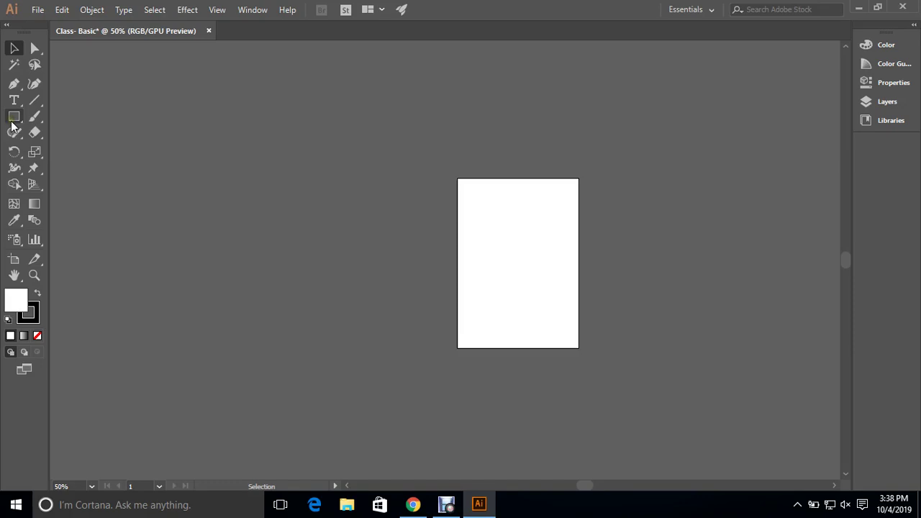
Step: Draw a small square left of the artboard and adjust the view around it
{"action": "left_click", "coordinate": [12, 119]}
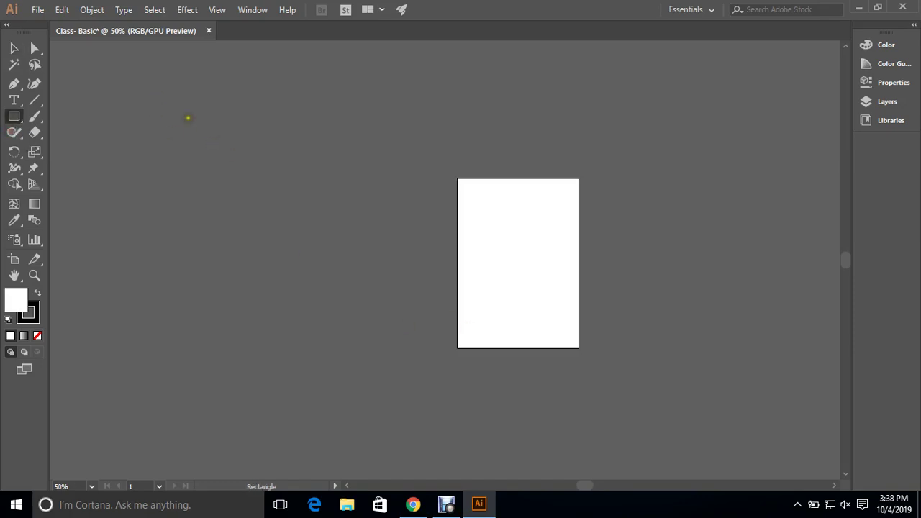
{"action": "left_click_drag", "start_coordinate": [132, 87], "coordinate": [196, 151]}
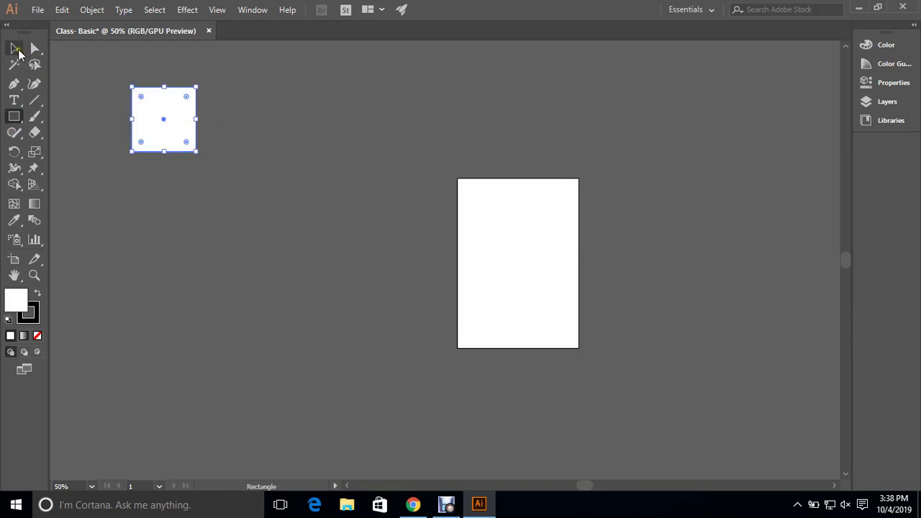
{"action": "left_click", "coordinate": [13, 47]}
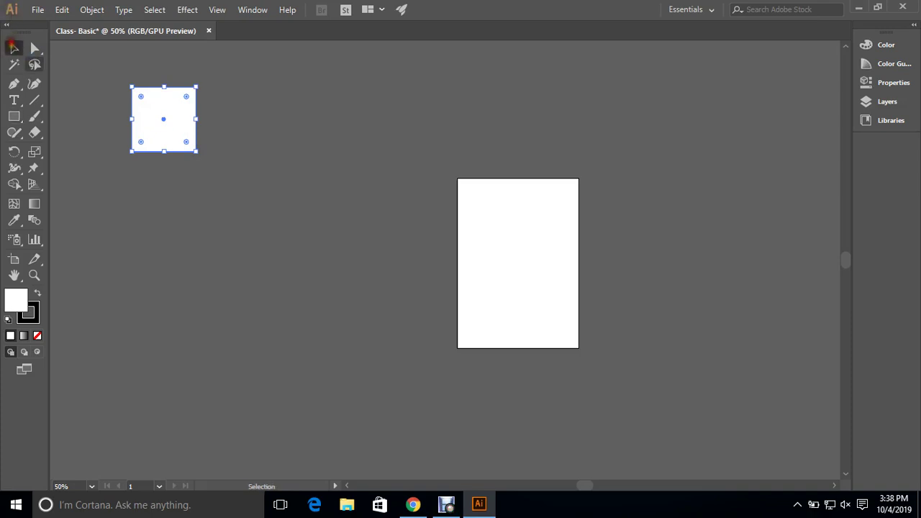
{"action": "left_click", "coordinate": [299, 114]}
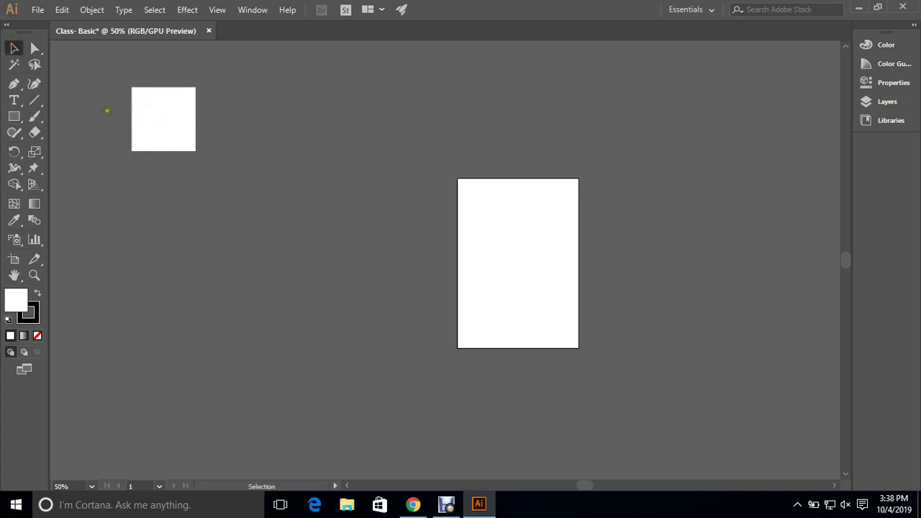
{"action": "scroll", "coordinate": [171, 91], "scroll_direction": "up", "scroll_amount": 3}
{"action": "left_click_drag", "start_coordinate": [462, 257], "coordinate": [719, 255]}
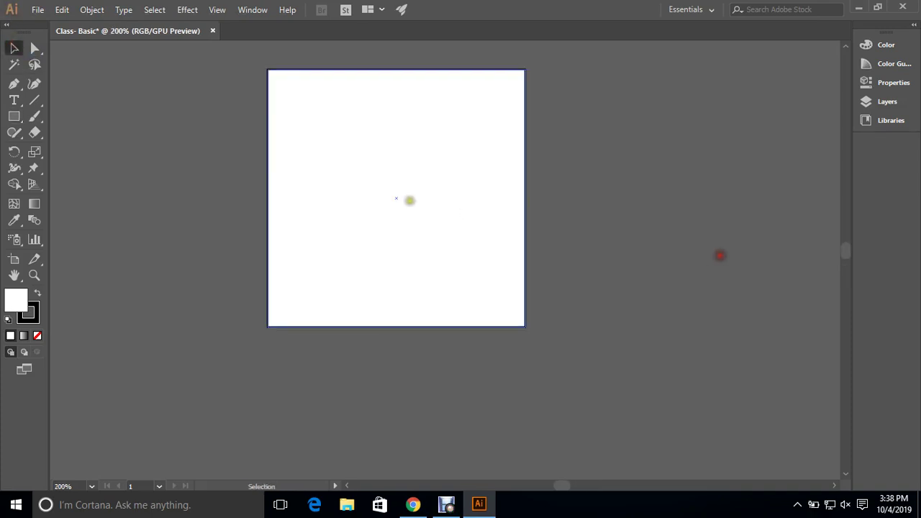
{"action": "scroll", "coordinate": [409, 199], "scroll_direction": "up", "scroll_amount": 1}
{"action": "left_click_drag", "start_coordinate": [387, 196], "coordinate": [384, 280]}
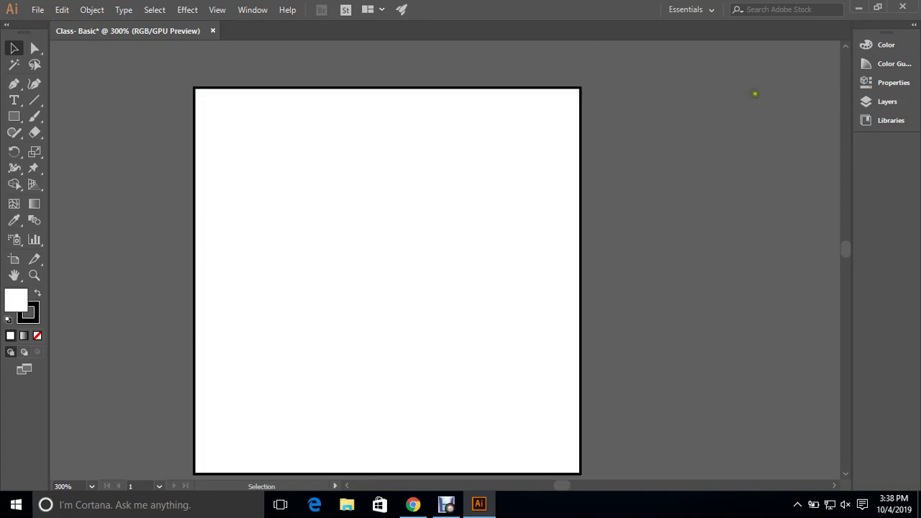
{"action": "scroll", "coordinate": [745, 103], "scroll_direction": "down", "scroll_amount": 1}
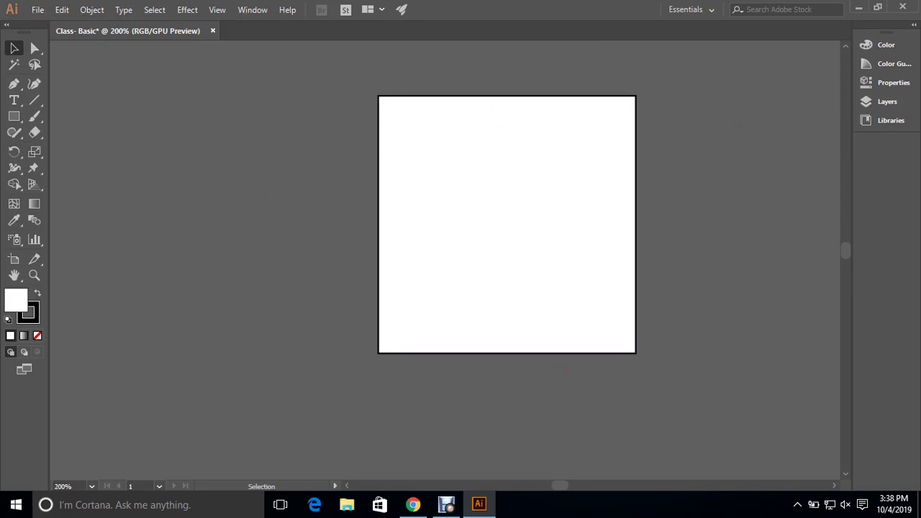
{"action": "scroll", "coordinate": [576, 345], "scroll_direction": "down", "scroll_amount": 1}
{"action": "left_click_drag", "start_coordinate": [533, 291], "coordinate": [310, 252]}
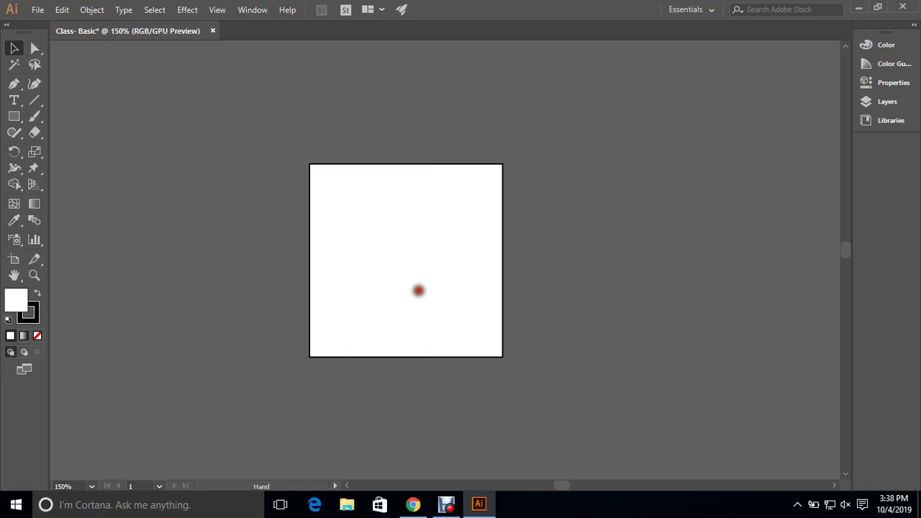
Step: Draw a tall narrow rectangle and three stacked wide rectangles beside the square, aligning their edges
{"action": "left_click", "coordinate": [14, 116]}
{"action": "left_click_drag", "start_coordinate": [392, 117], "coordinate": [438, 310]}
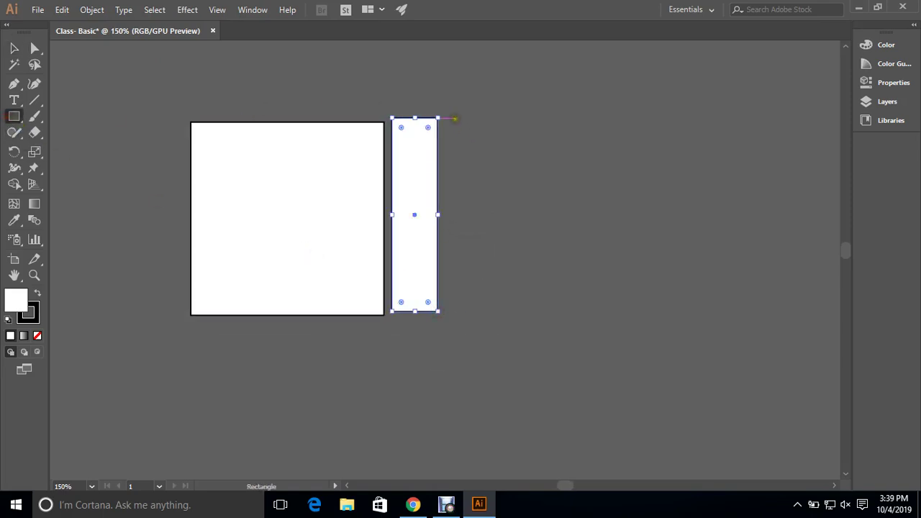
{"action": "left_click_drag", "start_coordinate": [455, 117], "coordinate": [613, 160]}
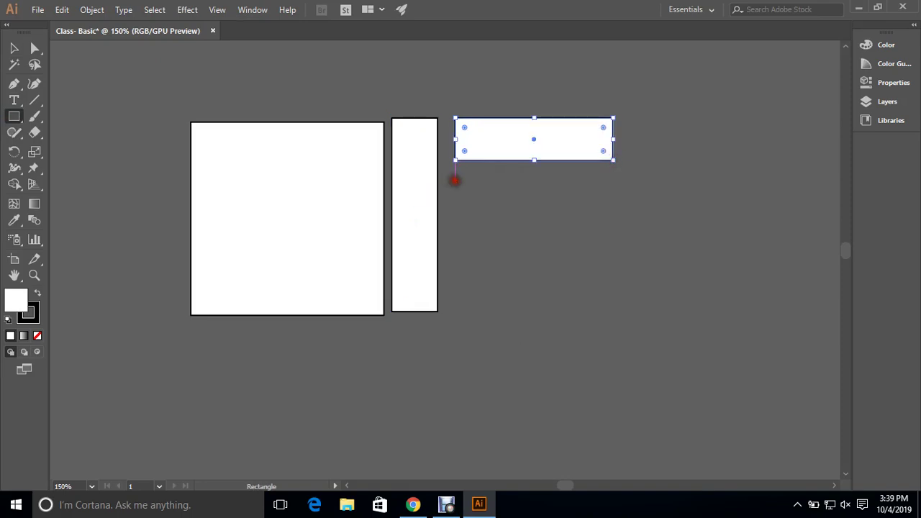
{"action": "left_click_drag", "start_coordinate": [454, 180], "coordinate": [612, 224]}
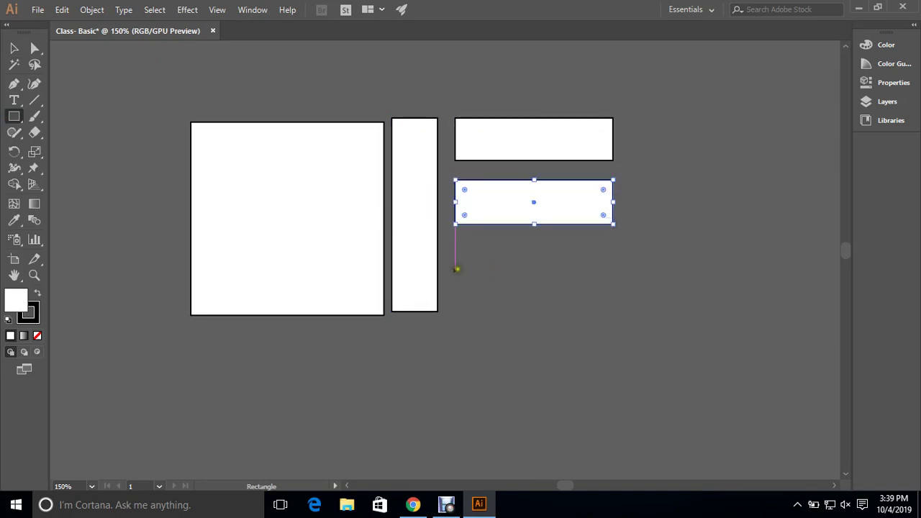
{"action": "left_click_drag", "start_coordinate": [466, 258], "coordinate": [613, 315]}
{"action": "left_click_drag", "start_coordinate": [463, 286], "coordinate": [455, 286]}
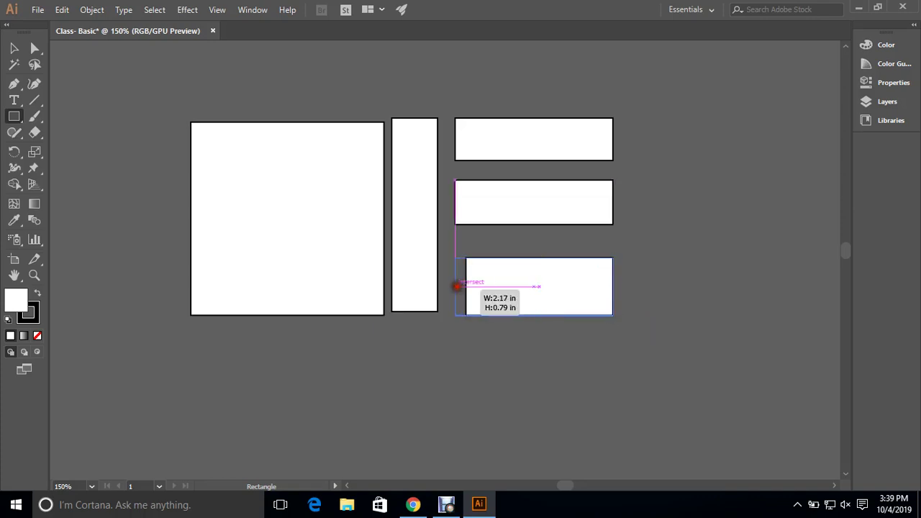
{"action": "left_click_drag", "start_coordinate": [532, 256], "coordinate": [532, 234]}
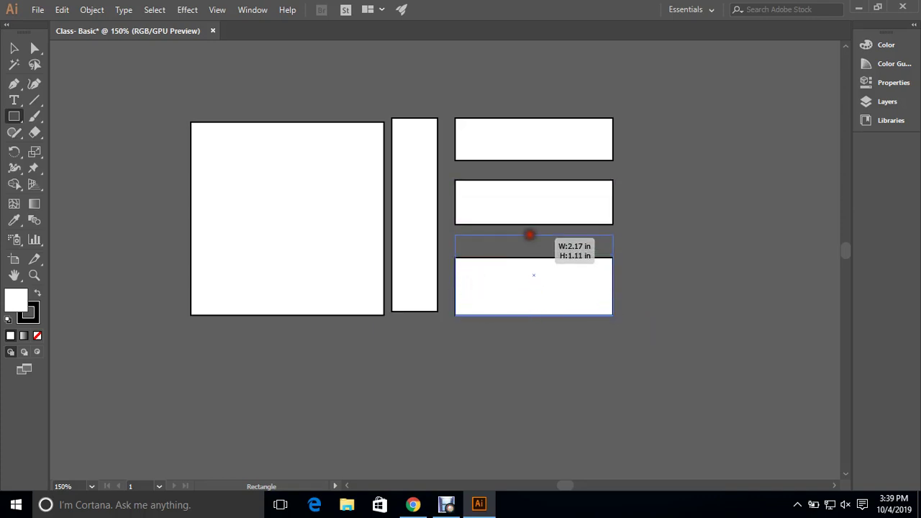
{"action": "left_click", "coordinate": [13, 48]}
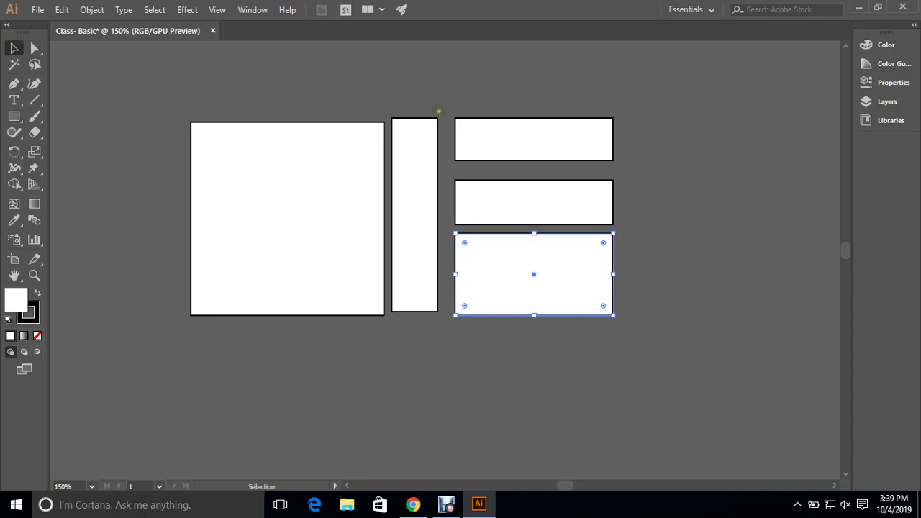
Step: Adjust the tall narrow rectangle's height, then delete it
{"action": "left_click", "coordinate": [417, 128]}
{"action": "left_click_drag", "start_coordinate": [417, 183], "coordinate": [417, 187]}
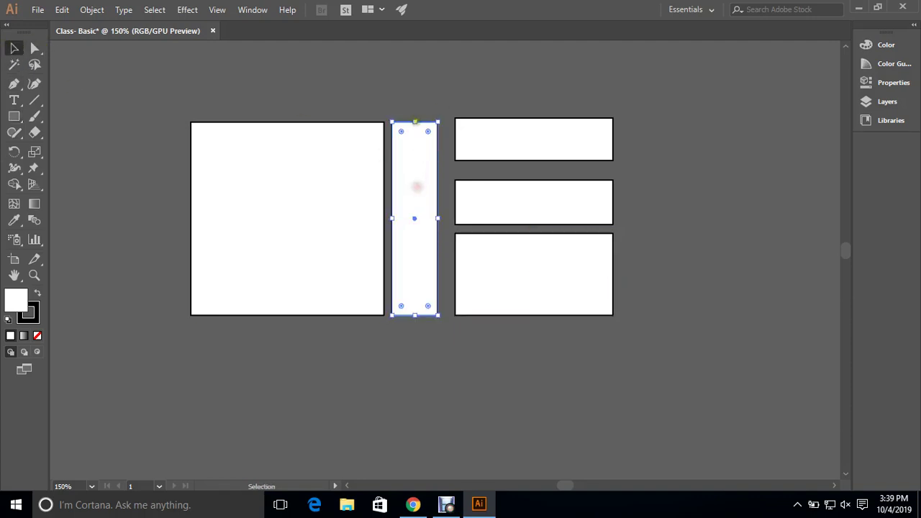
{"action": "mouse_move", "coordinate": [415, 122]}
{"action": "left_mouse_down"}
{"action": "mouse_move", "coordinate": [415, 233]}
{"action": "mouse_move", "coordinate": [415, 70]}
{"action": "left_mouse_up"}
{"action": "left_click", "coordinate": [417, 233]}
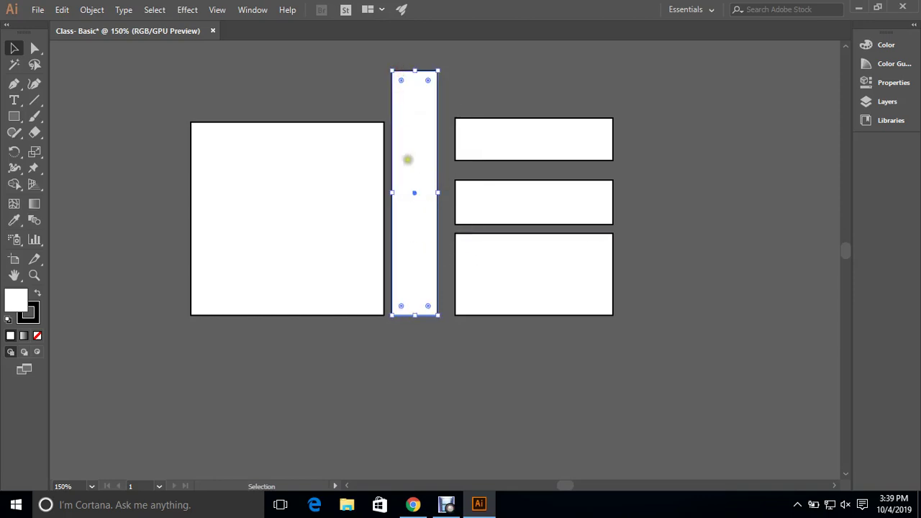
{"action": "key", "text": "Delete"}
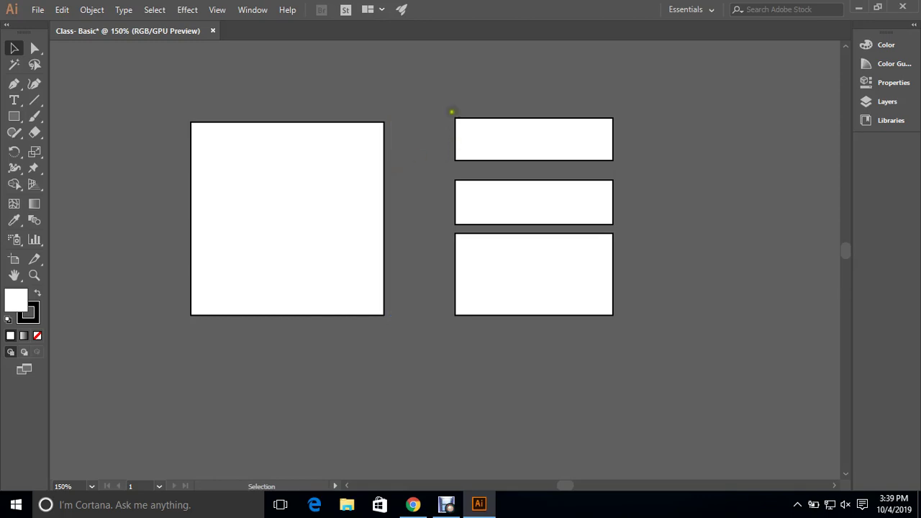
Step: Select the three stacked rectangles and scale them down slightly
{"action": "left_click_drag", "start_coordinate": [451, 111], "coordinate": [559, 312]}
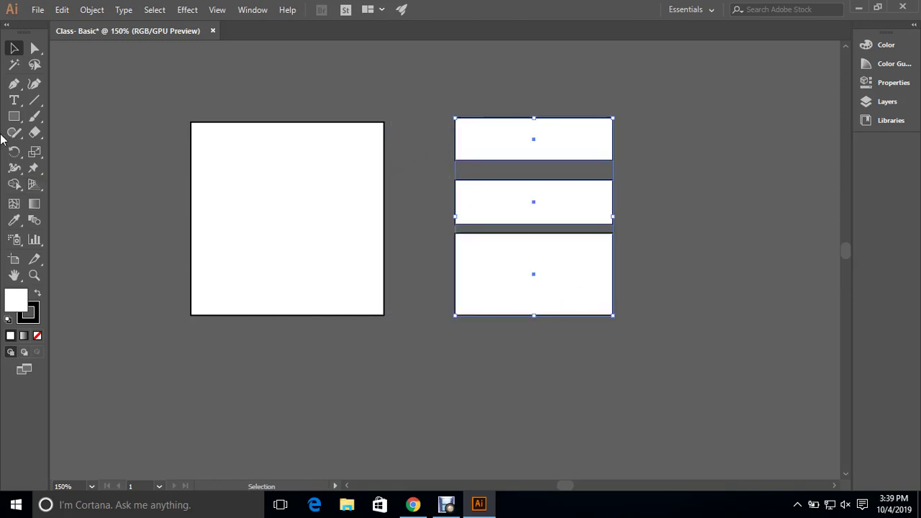
{"action": "left_click", "coordinate": [79, 87]}
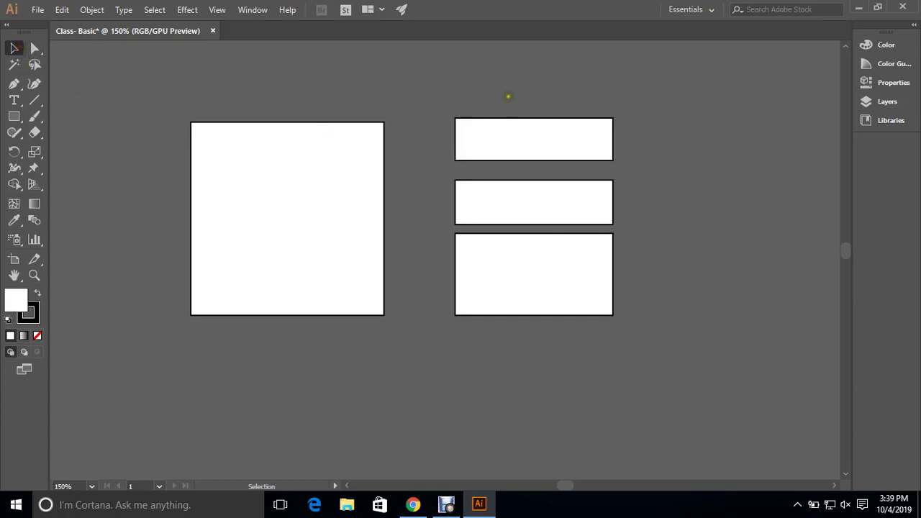
{"action": "mouse_move", "coordinate": [508, 96]}
{"action": "left_mouse_down"}
{"action": "mouse_move", "coordinate": [567, 303]}
{"action": "mouse_move", "coordinate": [510, 284]}
{"action": "left_mouse_up"}
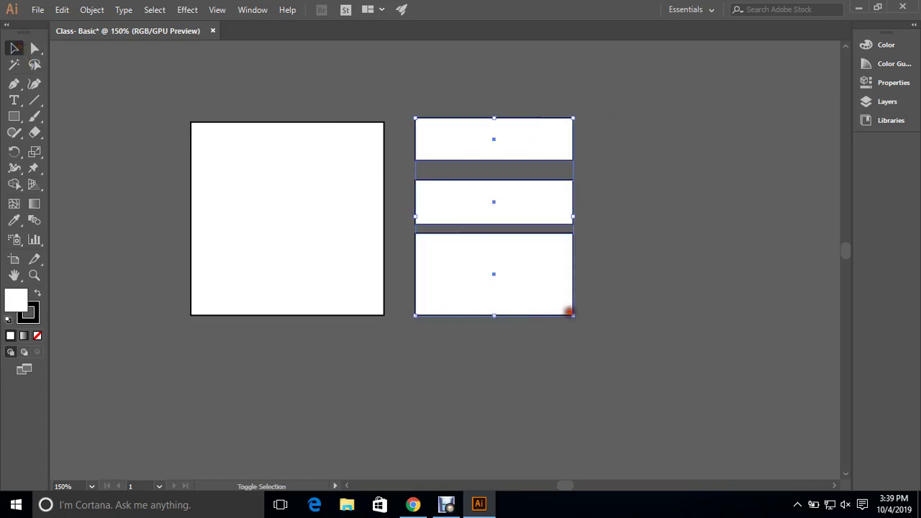
{"action": "mouse_move", "coordinate": [572, 314]}
{"action": "left_mouse_down"}
{"action": "mouse_move", "coordinate": [493, 237]}
{"action": "mouse_move", "coordinate": [717, 412]}
{"action": "mouse_move", "coordinate": [583, 311]}
{"action": "left_mouse_up"}
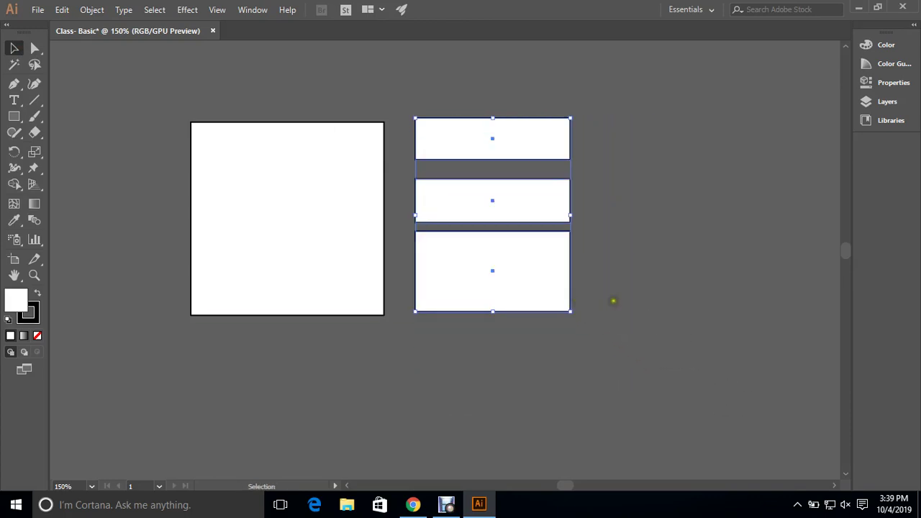
{"action": "left_click", "coordinate": [622, 283]}
{"action": "left_click", "coordinate": [491, 199]}
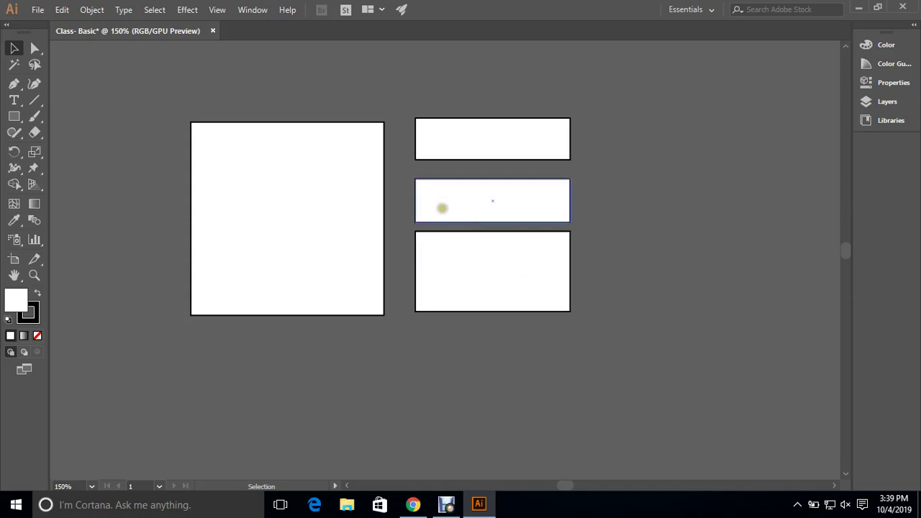
{"action": "scroll", "coordinate": [497, 212], "scroll_direction": "up", "scroll_amount": 2}
{"action": "scroll", "coordinate": [497, 210], "scroll_direction": "down", "scroll_amount": 1}
{"action": "scroll", "coordinate": [492, 203], "scroll_direction": "down", "scroll_amount": 2}
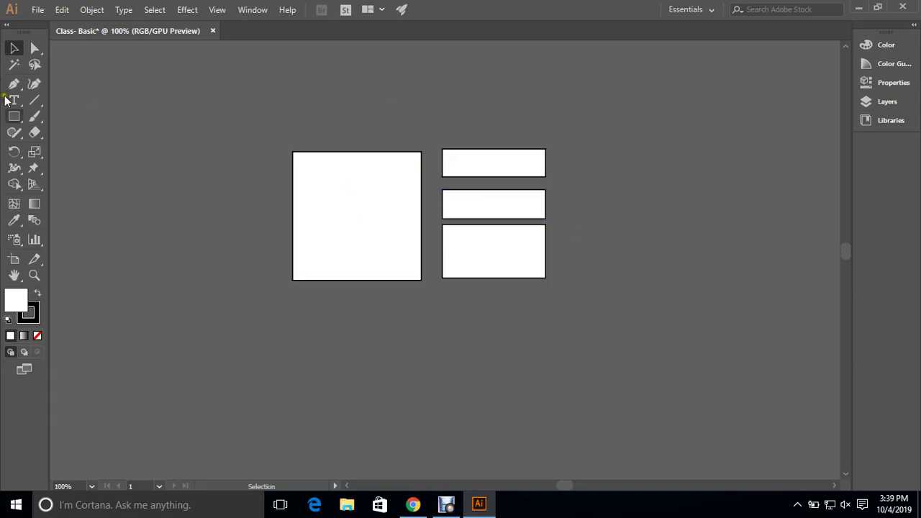
{"action": "left_click", "coordinate": [14, 116]}
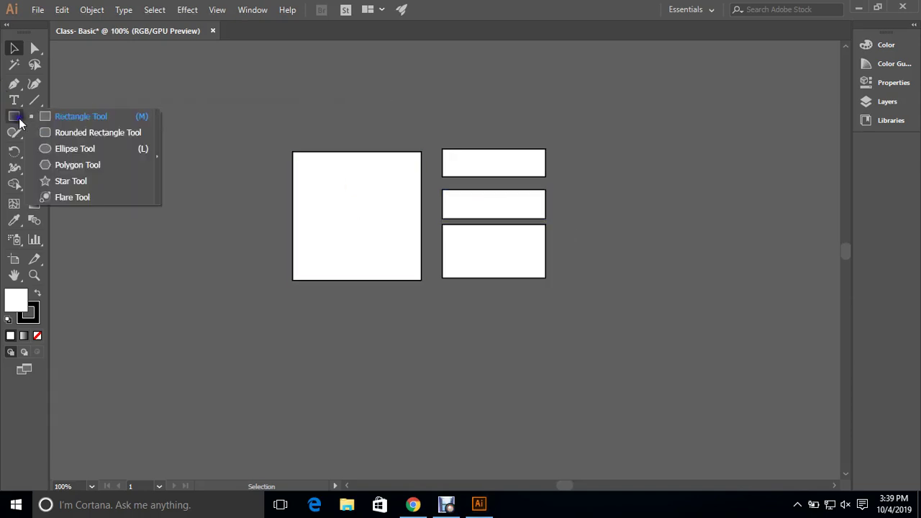
Step: Draw a tall narrow rounded rectangle right of the stacked rectangles with the Rounded Rectangle Tool
{"action": "left_click", "coordinate": [87, 133]}
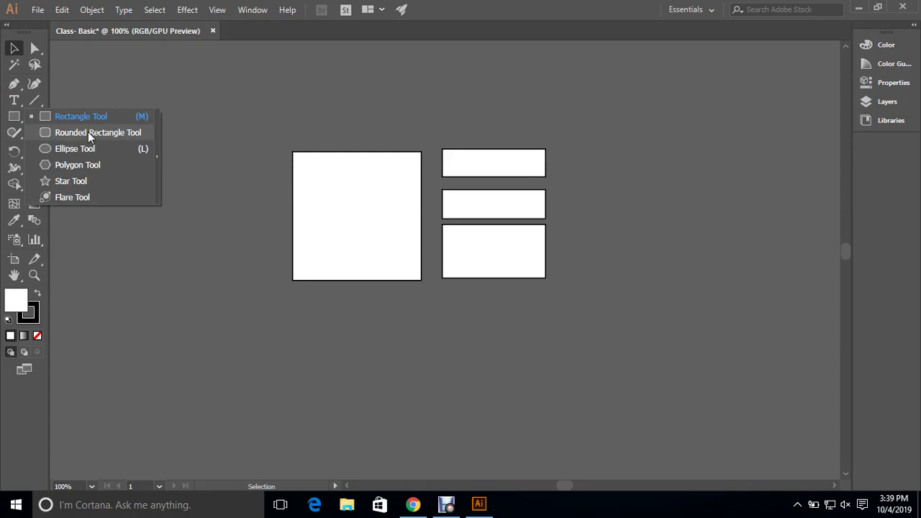
{"action": "left_click", "coordinate": [54, 132]}
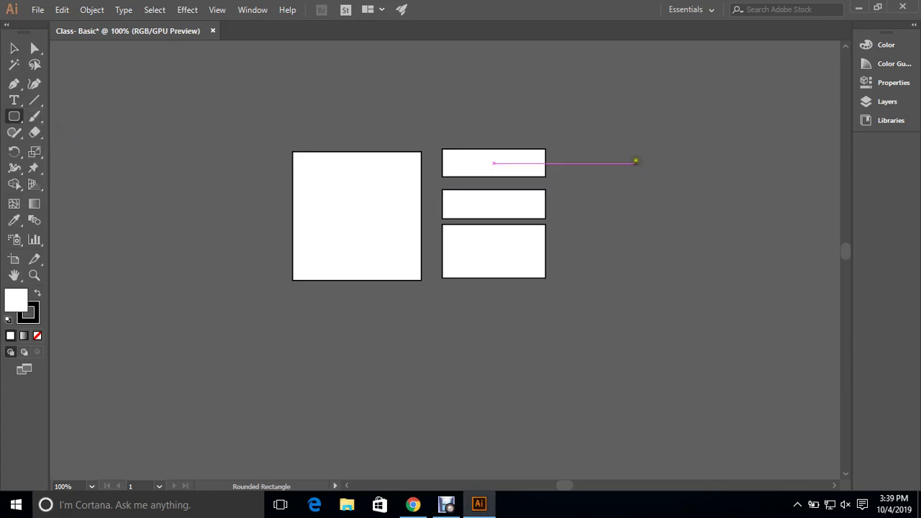
{"action": "left_click_drag", "start_coordinate": [578, 151], "coordinate": [624, 280]}
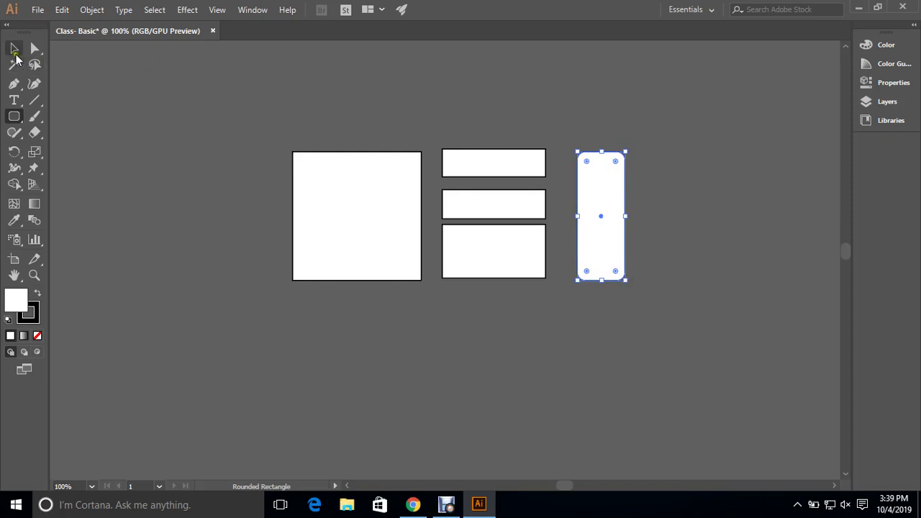
{"action": "left_click", "coordinate": [15, 47]}
{"action": "left_click", "coordinate": [72, 65]}
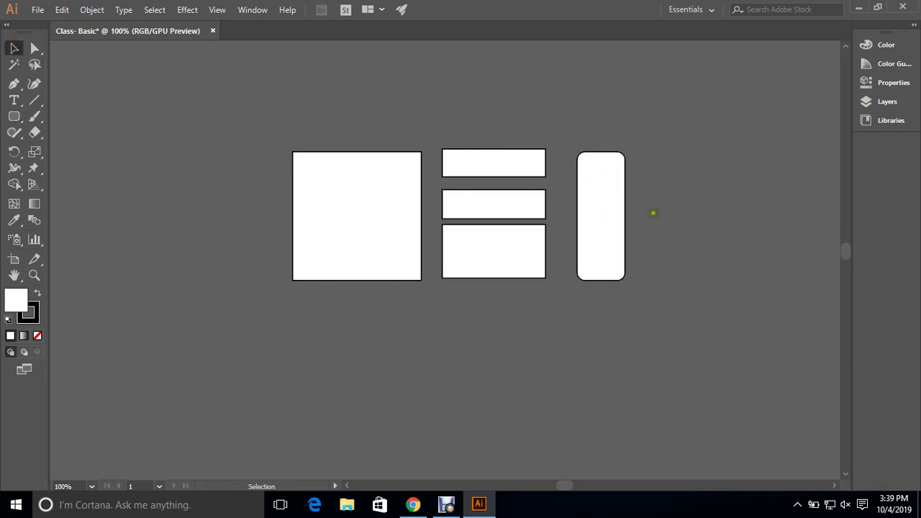
{"action": "scroll", "coordinate": [653, 213], "scroll_direction": "up", "scroll_amount": 2}
{"action": "left_click_drag", "start_coordinate": [530, 237], "coordinate": [520, 236]}
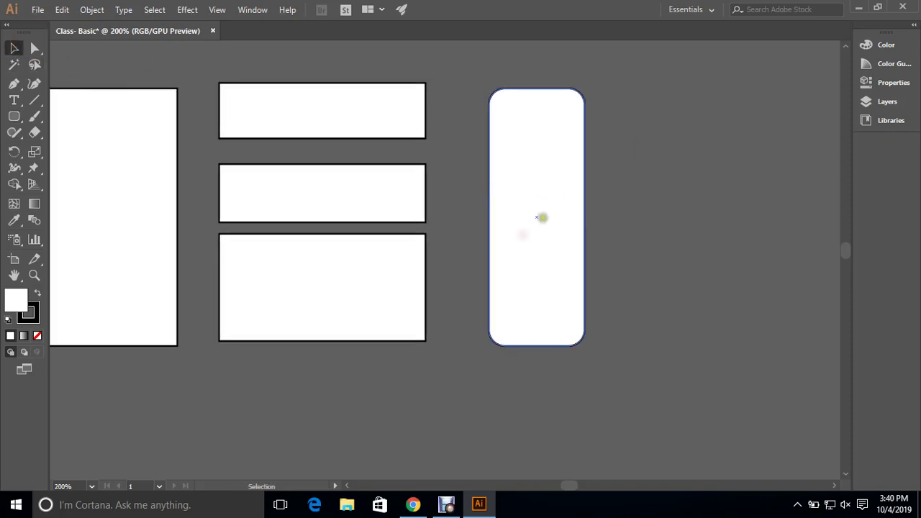
{"action": "scroll", "coordinate": [532, 218], "scroll_direction": "down", "scroll_amount": 2}
{"action": "left_click", "coordinate": [528, 222]}
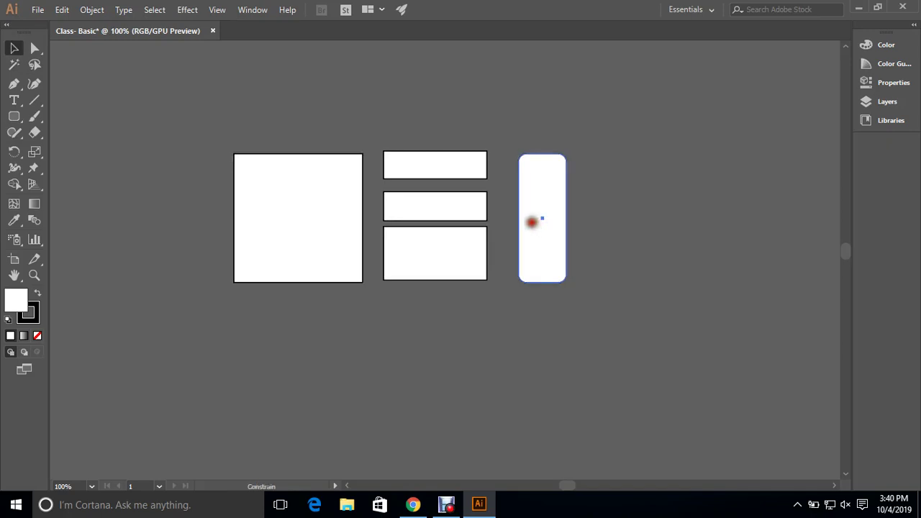
{"action": "left_click", "coordinate": [603, 211]}
Step: Draw two stacked rounded rectangles and a large one at the far right, then recentre the view
{"action": "left_click", "coordinate": [14, 116]}
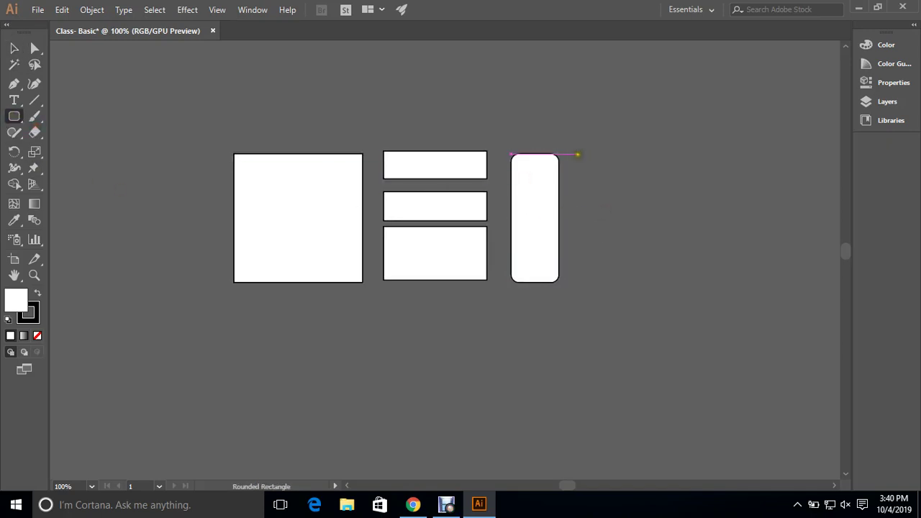
{"action": "left_click_drag", "start_coordinate": [578, 154], "coordinate": [651, 223]}
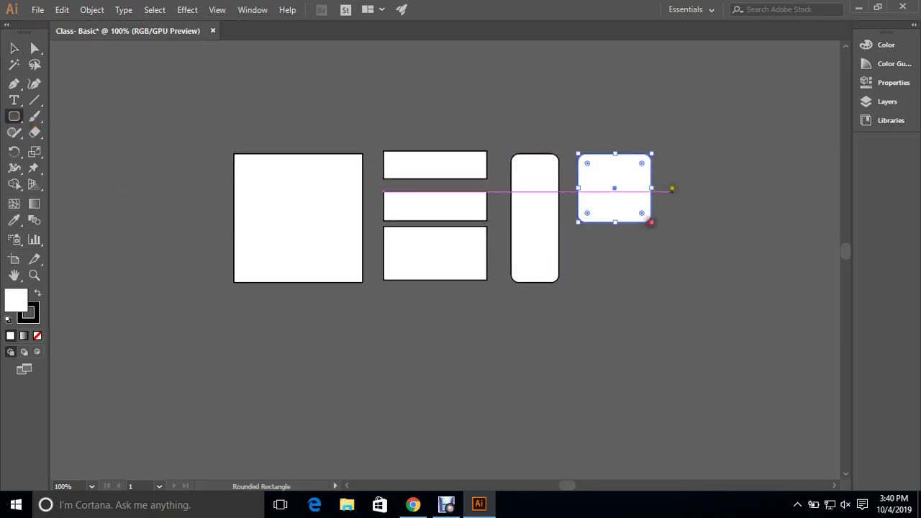
{"action": "left_click_drag", "start_coordinate": [578, 233], "coordinate": [652, 280]}
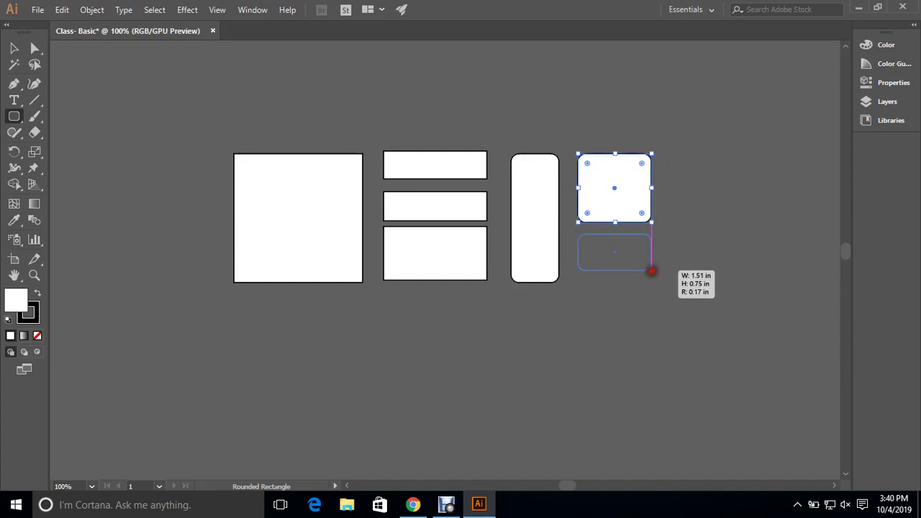
{"action": "scroll", "coordinate": [504, 237], "scroll_direction": "right", "scroll_amount": 3}
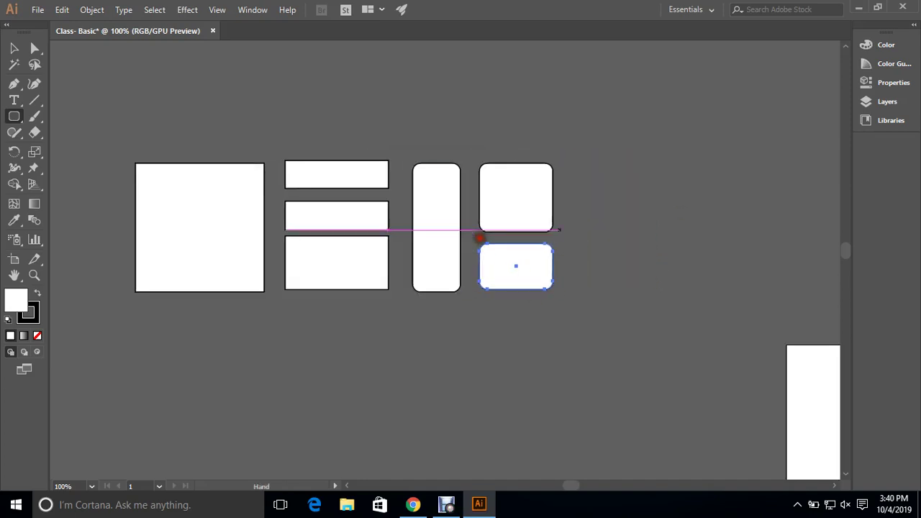
{"action": "mouse_move", "coordinate": [566, 168]}
{"action": "left_mouse_down"}
{"action": "mouse_move", "coordinate": [635, 277]}
{"action": "mouse_move", "coordinate": [676, 291]}
{"action": "left_mouse_up"}
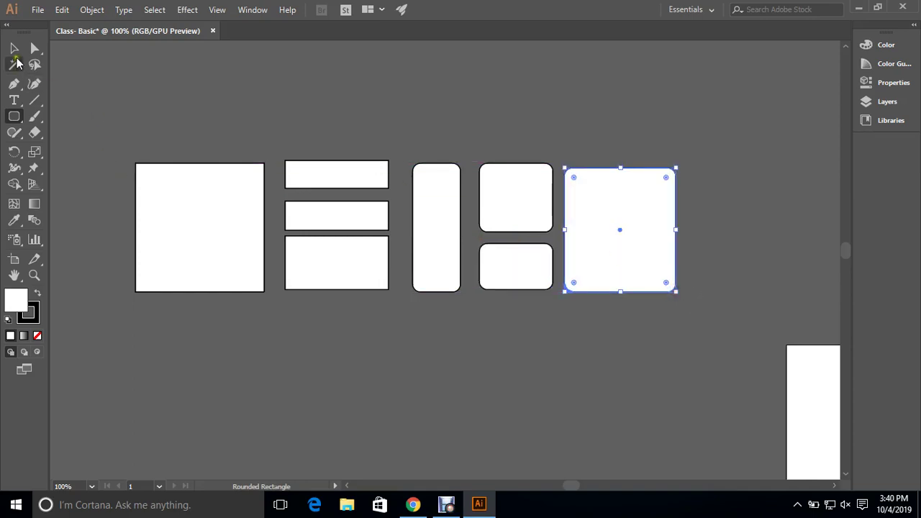
{"action": "left_click", "coordinate": [14, 48]}
{"action": "left_click_drag", "start_coordinate": [118, 114], "coordinate": [247, 136]}
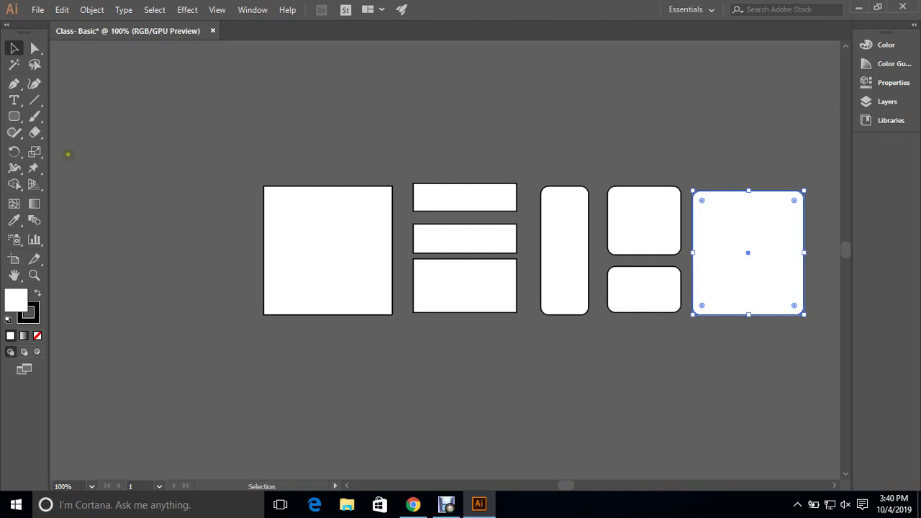
{"action": "left_click_drag", "start_coordinate": [170, 154], "coordinate": [164, 126]}
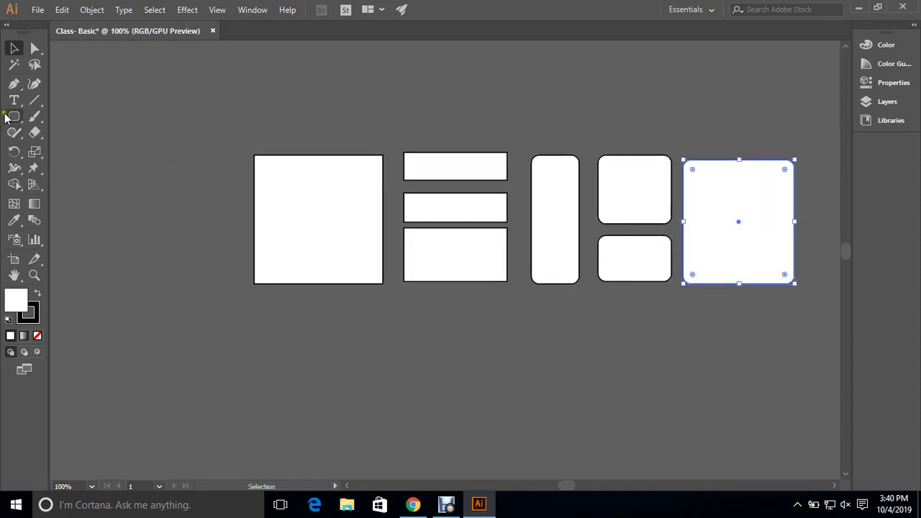
{"action": "mouse_move", "coordinate": [7, 118]}
{"action": "left_mouse_down"}
{"action": "mouse_move", "coordinate": [72, 148]}
{"action": "mouse_move", "coordinate": [231, 281]}
{"action": "left_mouse_up"}
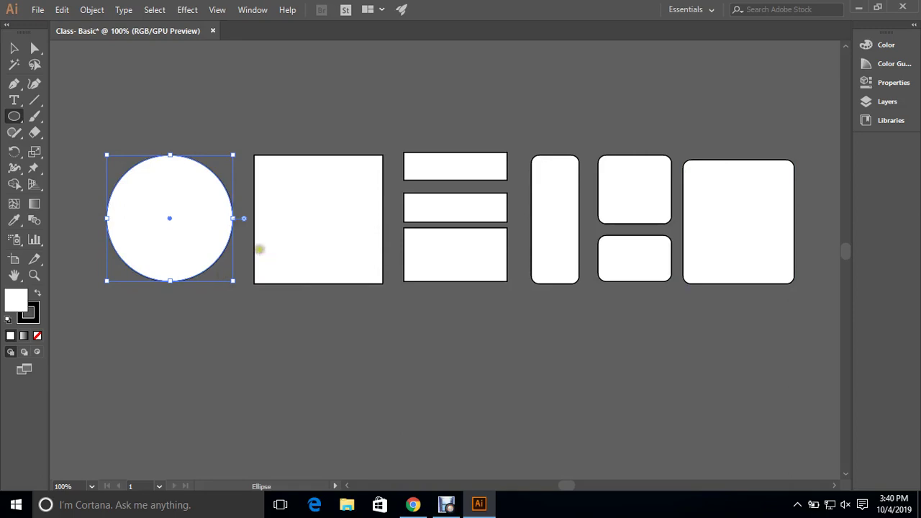
Step: Draw three ellipses: a flat one below the square, a tall thin one and a wide one
{"action": "left_click_drag", "start_coordinate": [259, 316], "coordinate": [372, 328]}
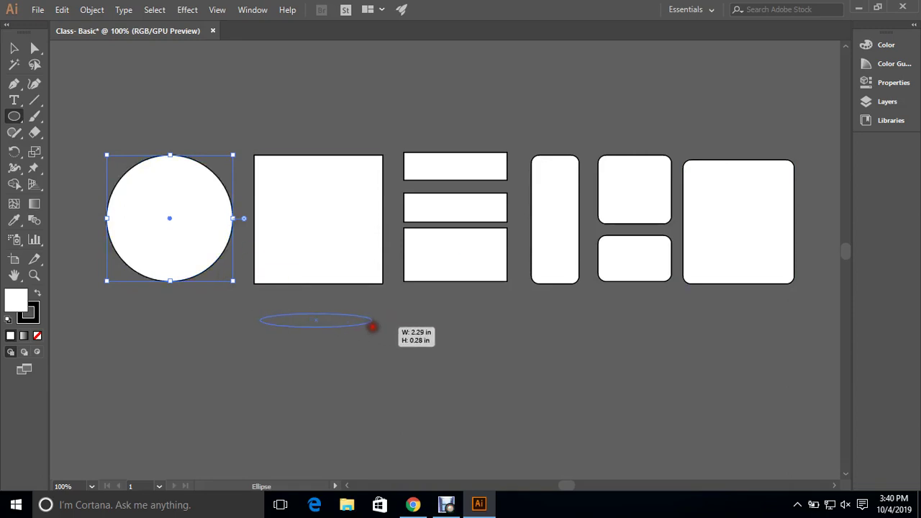
{"action": "left_click_drag", "start_coordinate": [372, 328], "coordinate": [374, 327]}
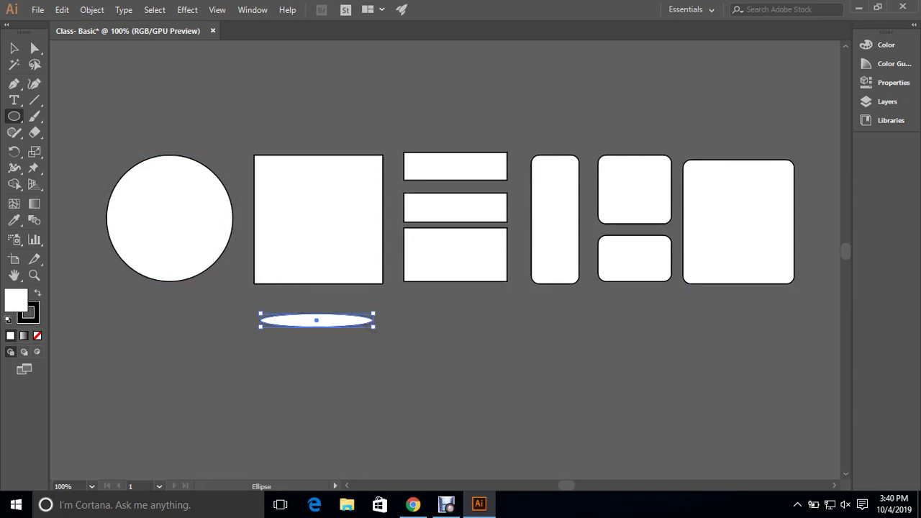
{"action": "left_click_drag", "start_coordinate": [446, 321], "coordinate": [458, 429]}
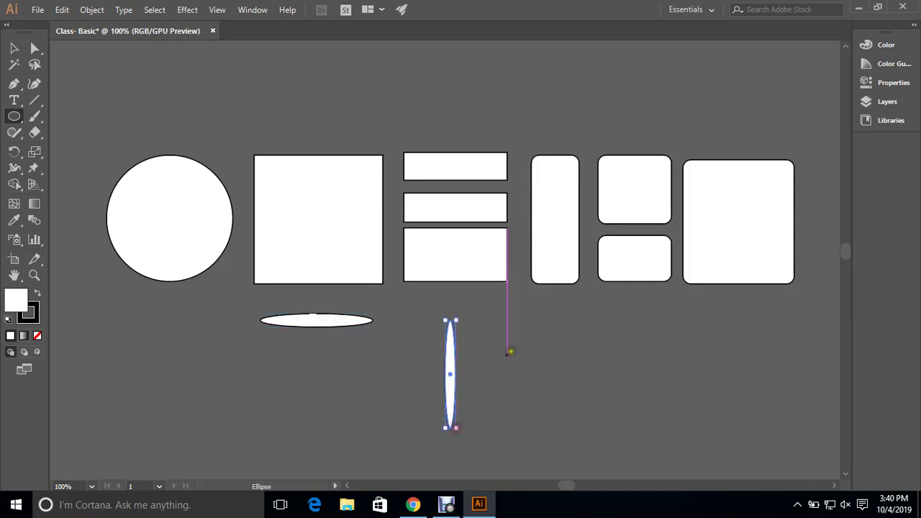
{"action": "left_click_drag", "start_coordinate": [494, 338], "coordinate": [610, 361]}
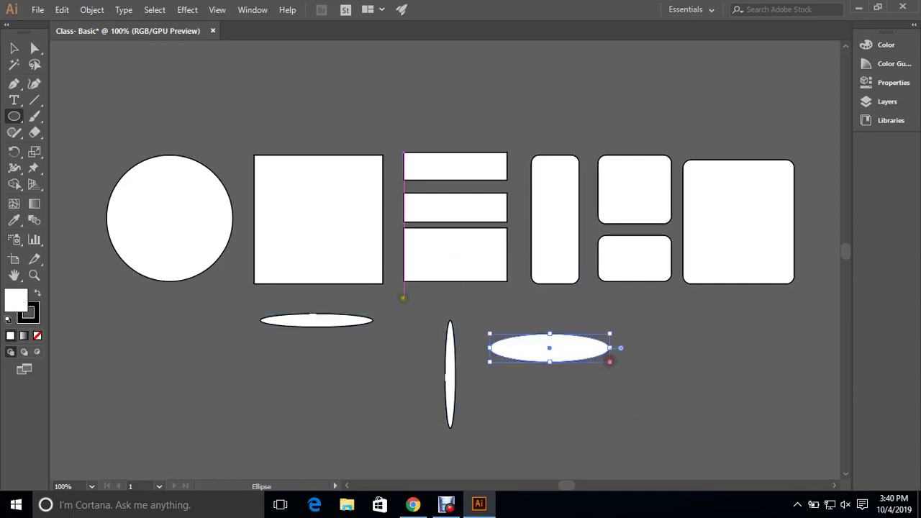
Step: Switch to the Polygon Tool and draw two hexagons in the lower-left corner
{"action": "left_click", "coordinate": [16, 117]}
{"action": "left_click", "coordinate": [77, 165]}
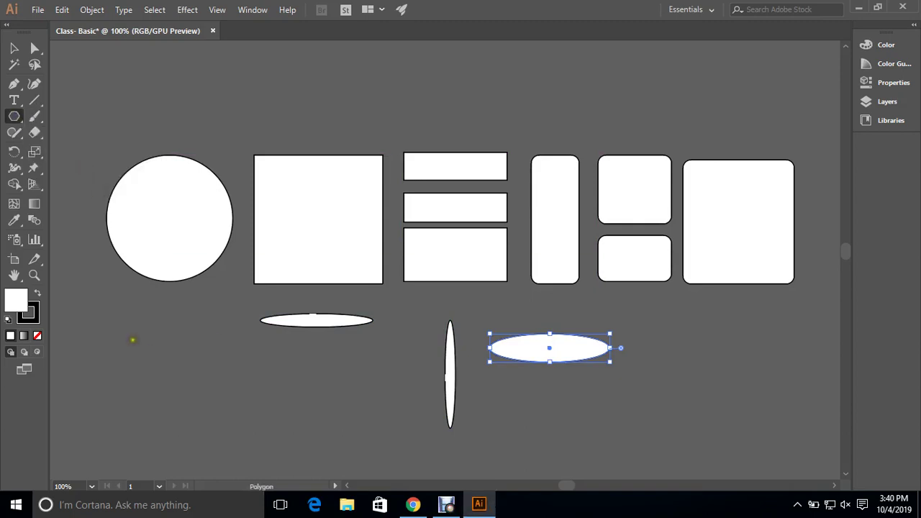
{"action": "left_click_drag", "start_coordinate": [122, 338], "coordinate": [146, 338]}
{"action": "mouse_move", "coordinate": [184, 363]}
{"action": "left_mouse_down"}
{"action": "mouse_move", "coordinate": [200, 391]}
{"action": "mouse_move", "coordinate": [253, 428]}
{"action": "mouse_move", "coordinate": [231, 395]}
{"action": "left_mouse_up"}
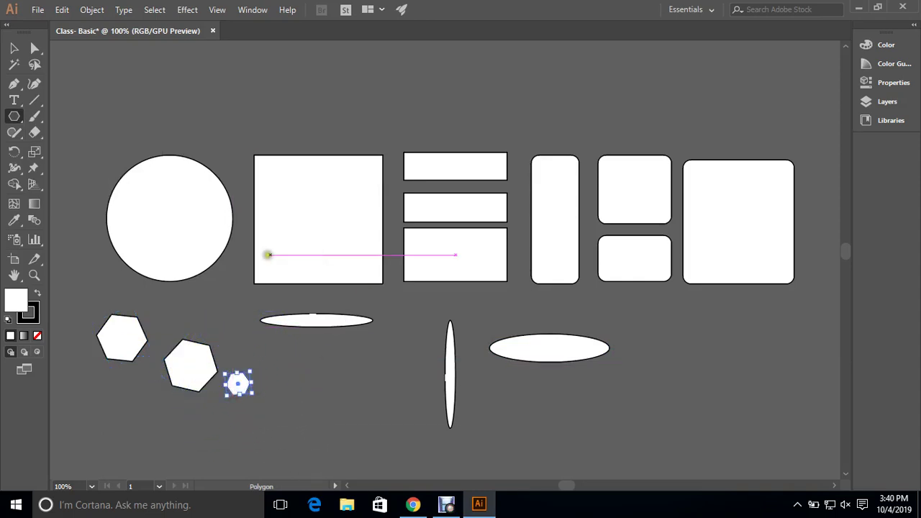
Step: Draw a medium, a tiny and a large star above the rectangles with the Star Tool
{"action": "left_click", "coordinate": [14, 115]}
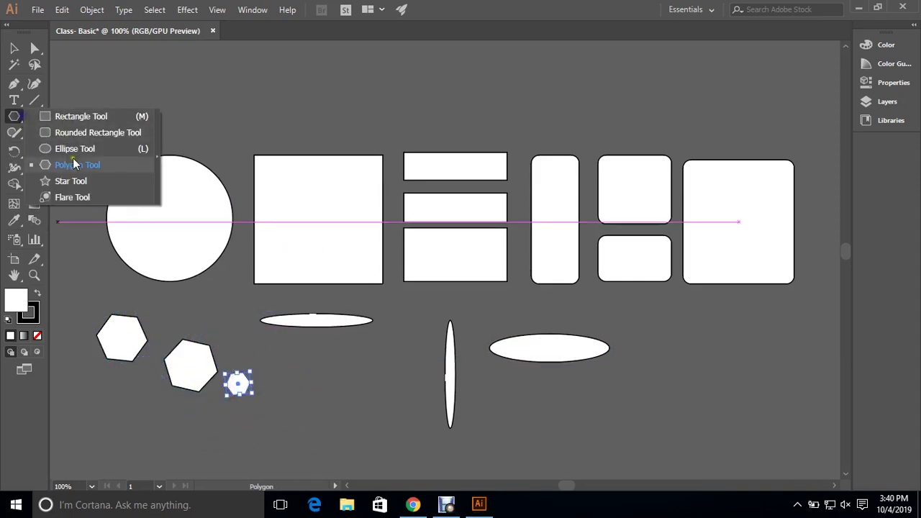
{"action": "left_click", "coordinate": [84, 182]}
{"action": "left_click_drag", "start_coordinate": [319, 113], "coordinate": [330, 135]}
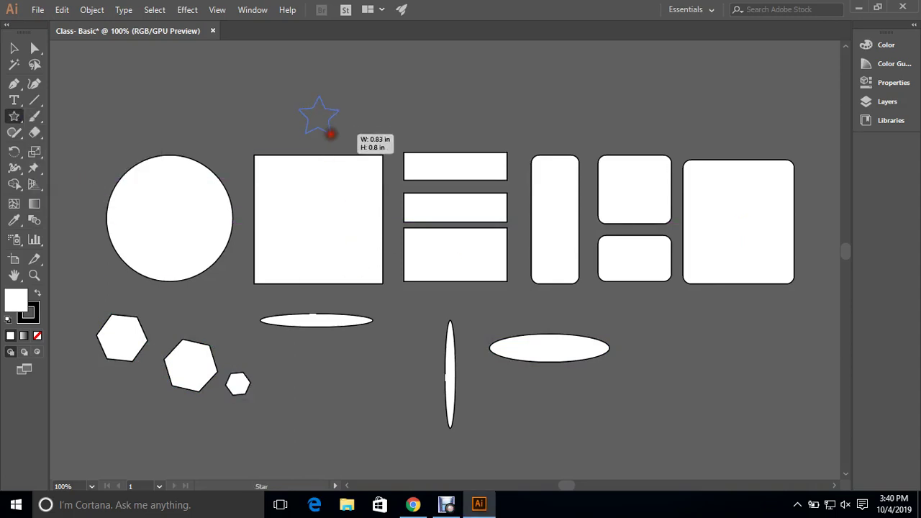
{"action": "left_click_drag", "start_coordinate": [378, 112], "coordinate": [381, 117]}
{"action": "mouse_move", "coordinate": [424, 76]}
{"action": "left_mouse_down"}
{"action": "mouse_move", "coordinate": [404, 130]}
{"action": "mouse_move", "coordinate": [418, 163]}
{"action": "mouse_move", "coordinate": [442, 86]}
{"action": "mouse_move", "coordinate": [470, 177]}
{"action": "mouse_move", "coordinate": [470, 224]}
{"action": "mouse_move", "coordinate": [480, 227]}
{"action": "left_mouse_up"}
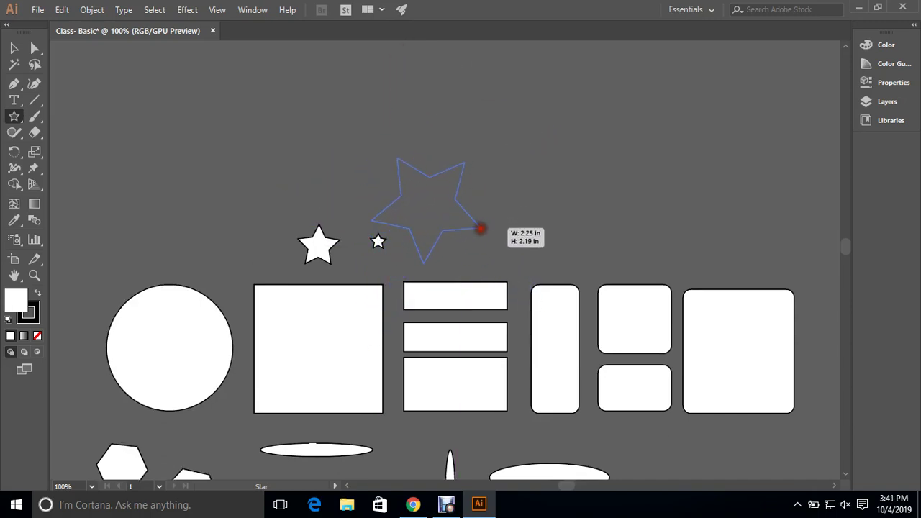
{"action": "key", "text": "v"}
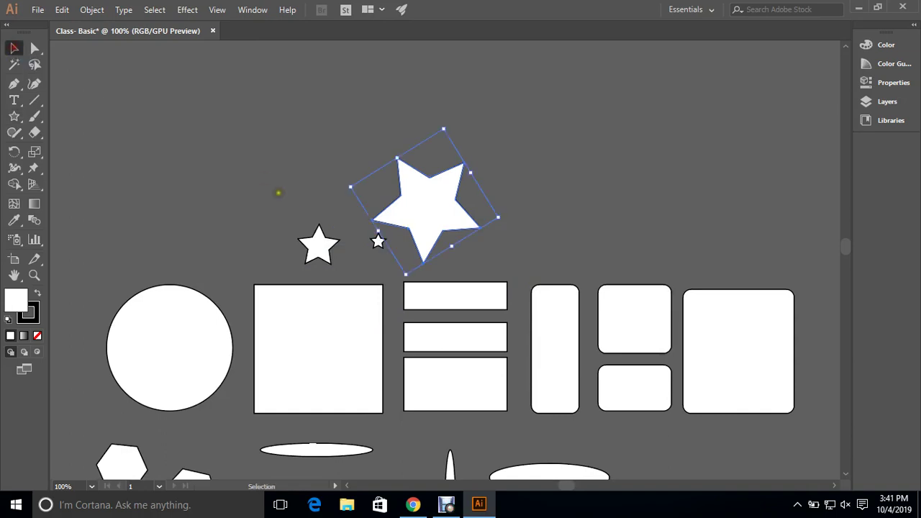
{"action": "left_click_drag", "start_coordinate": [295, 220], "coordinate": [339, 169]}
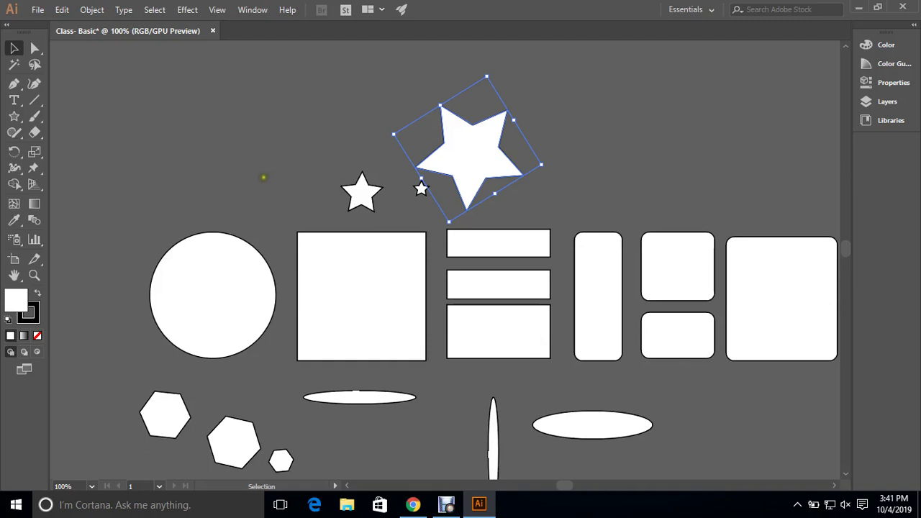
Step: Draw a large, slightly rotated hexagon at the upper left of the artboard with the Polygon Tool
{"action": "left_click", "coordinate": [10, 118]}
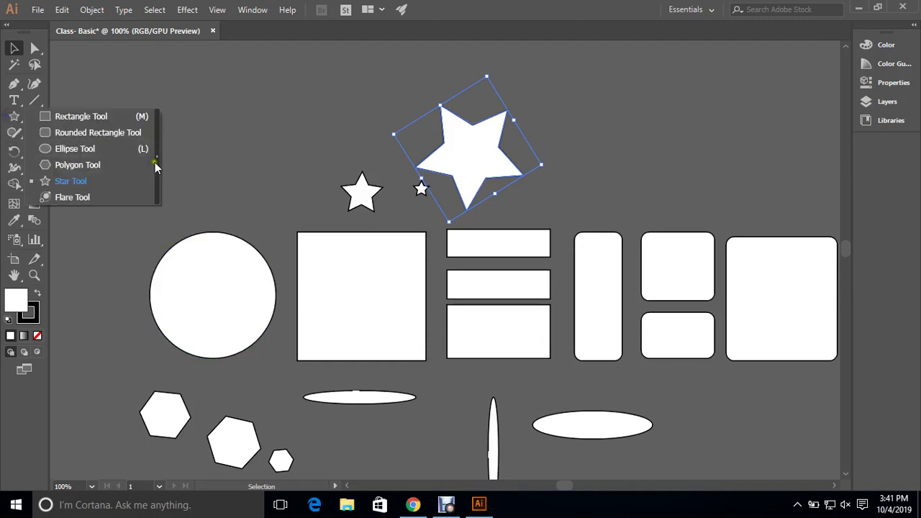
{"action": "left_click", "coordinate": [64, 167]}
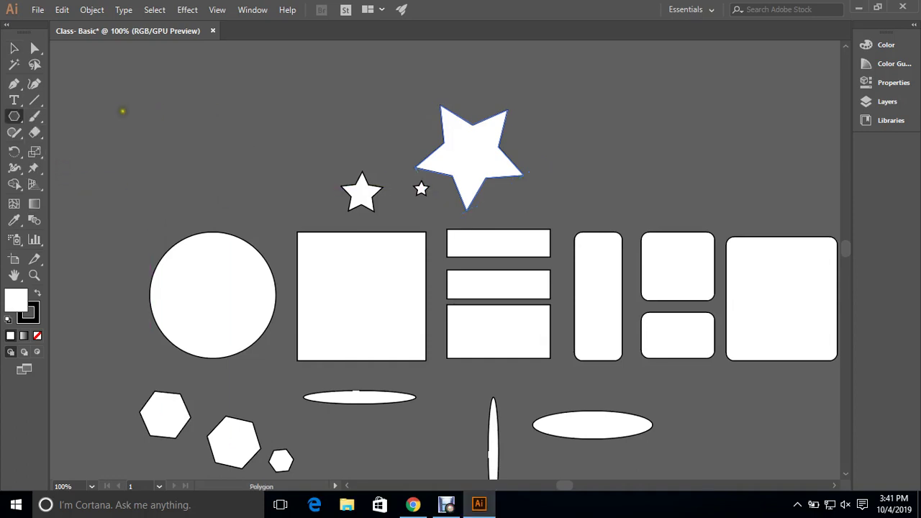
{"action": "left_click_drag", "start_coordinate": [121, 110], "coordinate": [145, 153]}
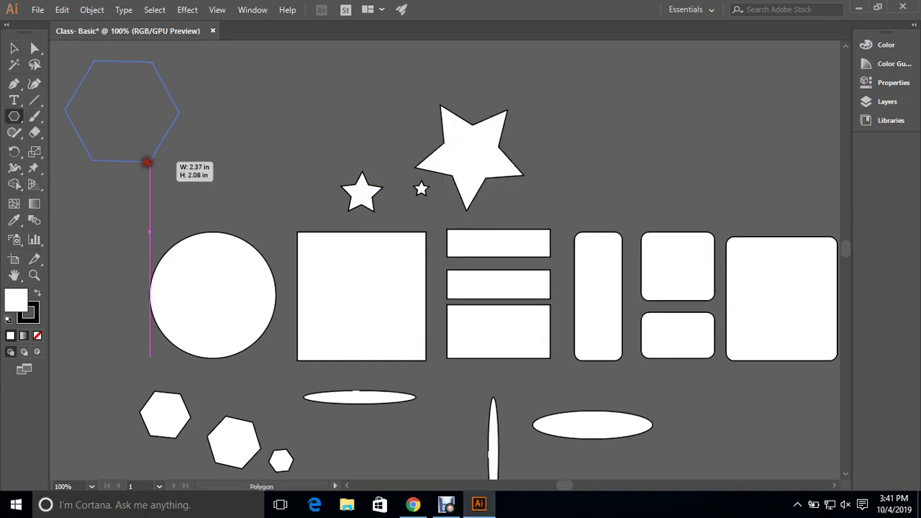
{"action": "left_click_drag", "start_coordinate": [144, 154], "coordinate": [134, 162]}
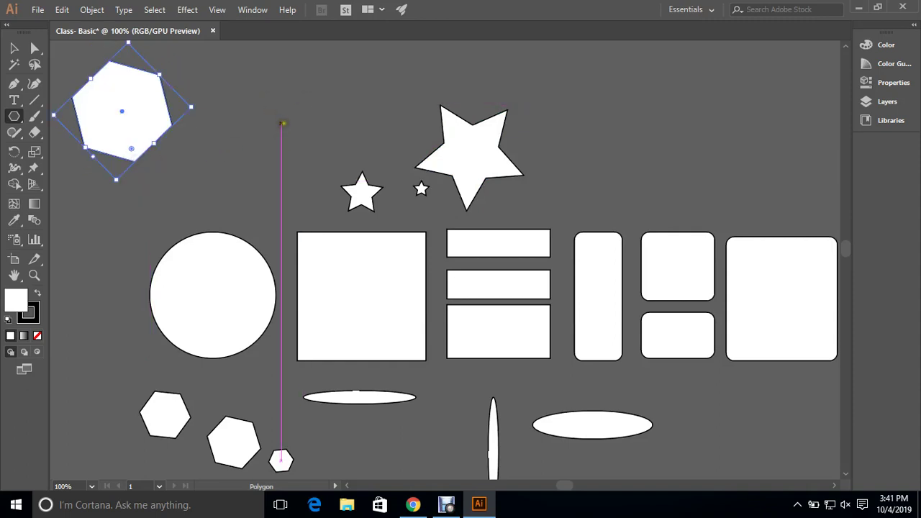
{"action": "left_click", "coordinate": [281, 122]}
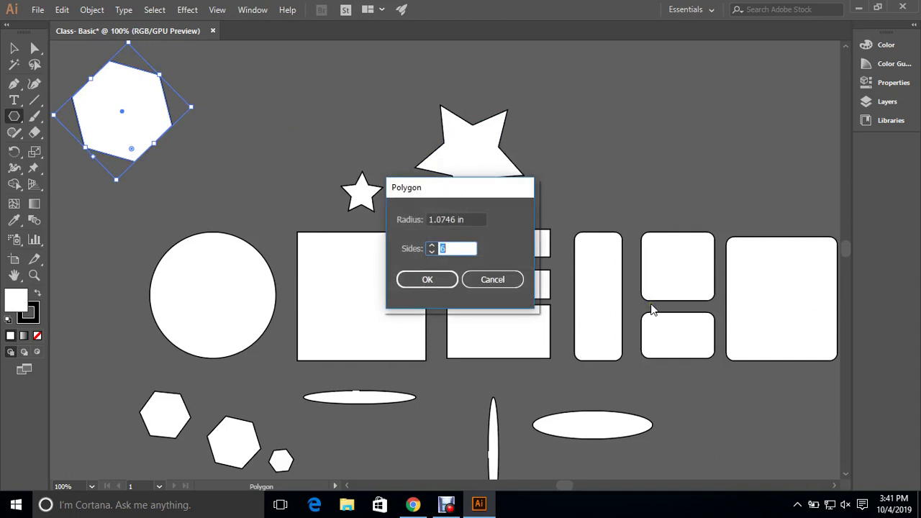
Step: Create a large triangle by setting the Polygon dialog to radius 2 in and 3 sides
{"action": "left_click_drag", "start_coordinate": [449, 184], "coordinate": [401, 148]}
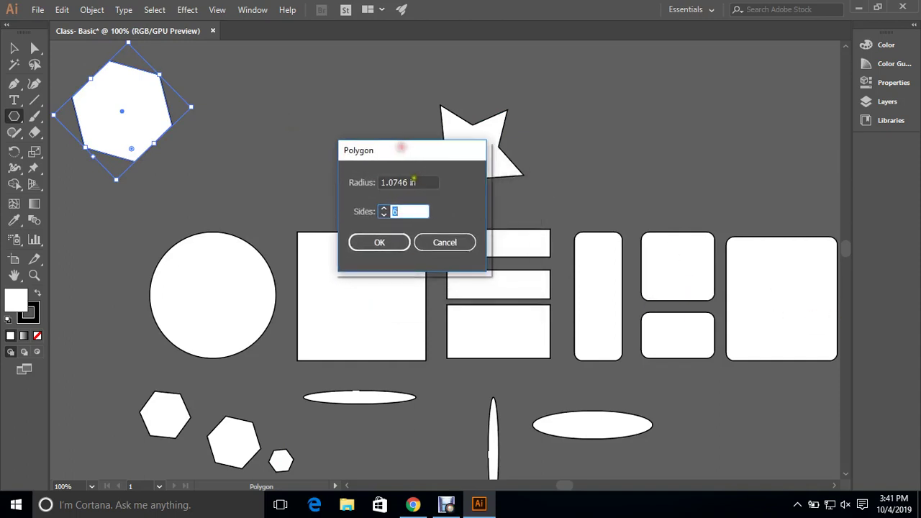
{"action": "left_click_drag", "start_coordinate": [408, 183], "coordinate": [372, 180]}
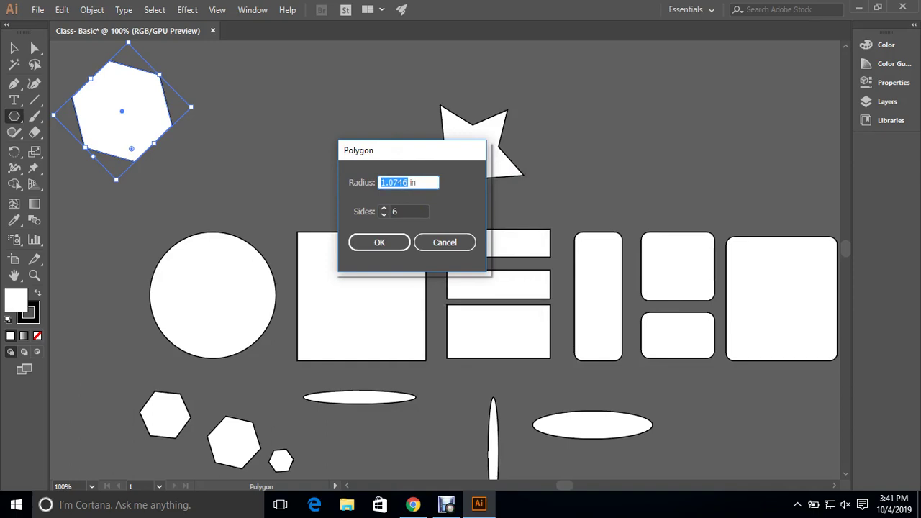
{"action": "type", "text": "2"}
{"action": "left_click", "coordinate": [394, 212]}
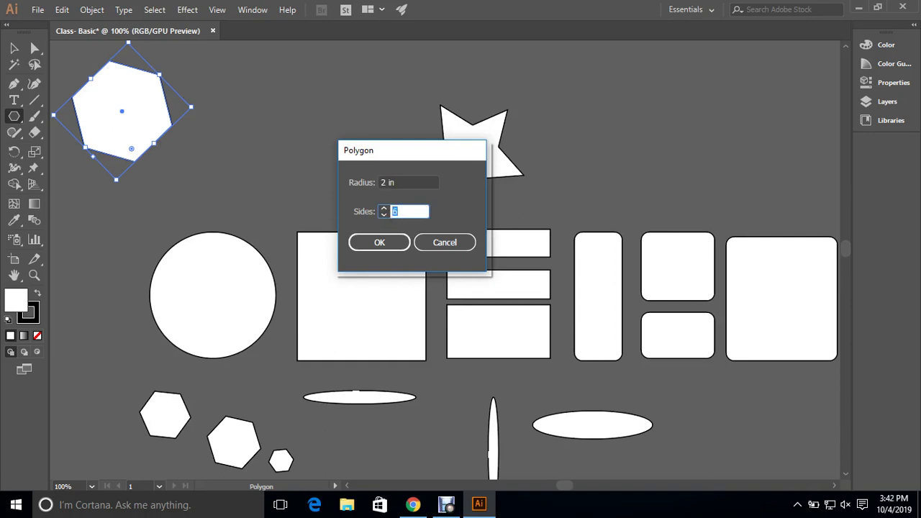
{"action": "type", "text": "3"}
{"action": "left_click", "coordinate": [362, 243]}
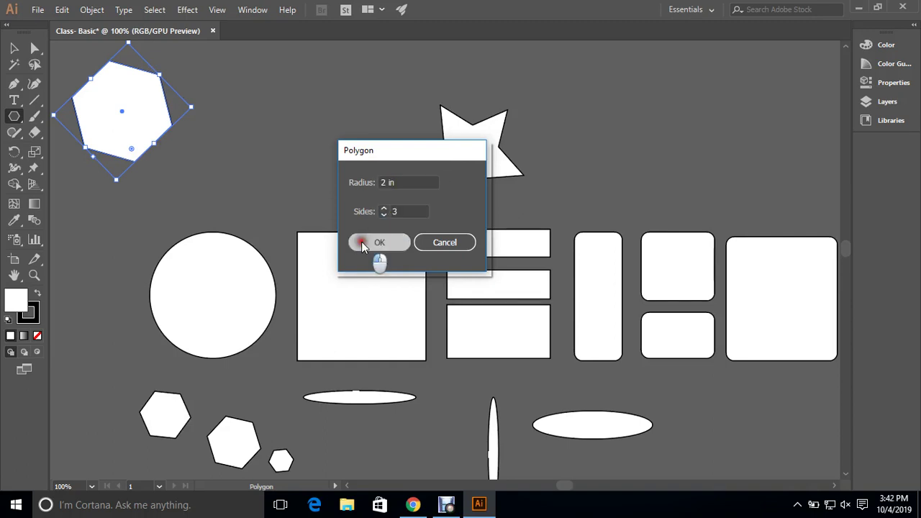
{"action": "scroll", "coordinate": [237, 310], "scroll_direction": "up", "scroll_amount": 3}
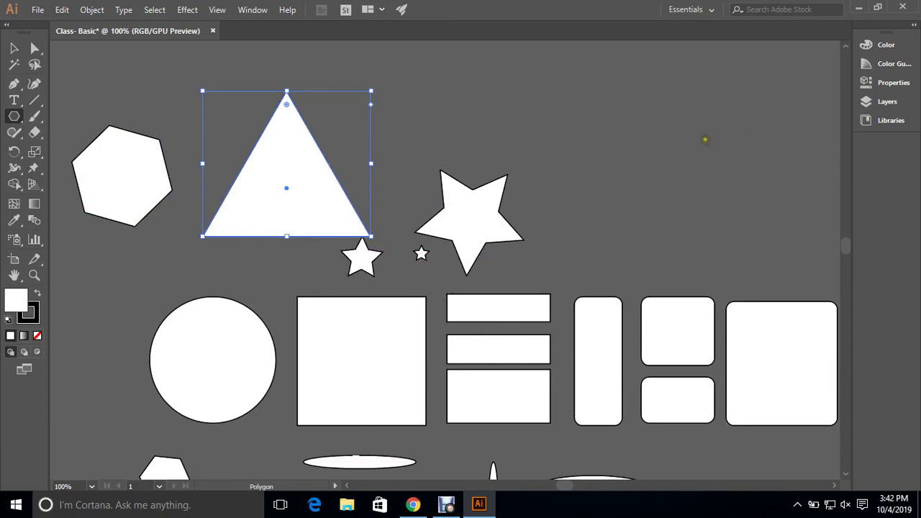
Step: Create a small triangle with a 1 in radius at the upper right
{"action": "left_click", "coordinate": [684, 142]}
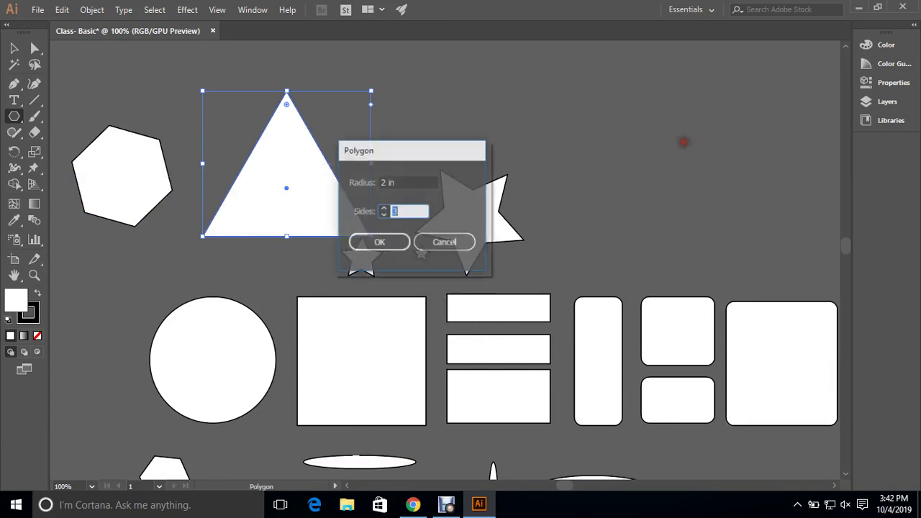
{"action": "double_click", "coordinate": [383, 182]}
{"action": "type", "text": "1"}
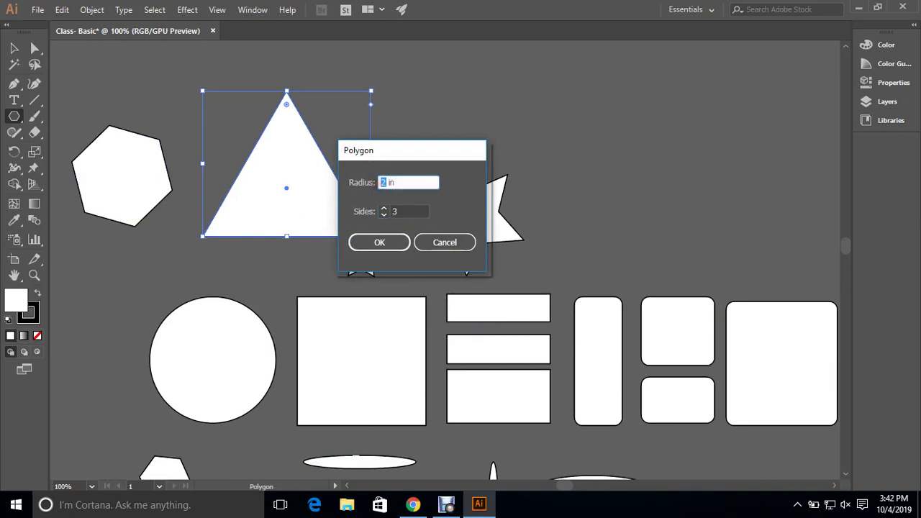
{"action": "left_click", "coordinate": [380, 243]}
Step: Add a 1 in four-sided polygon, forming a square
{"action": "left_click", "coordinate": [608, 231]}
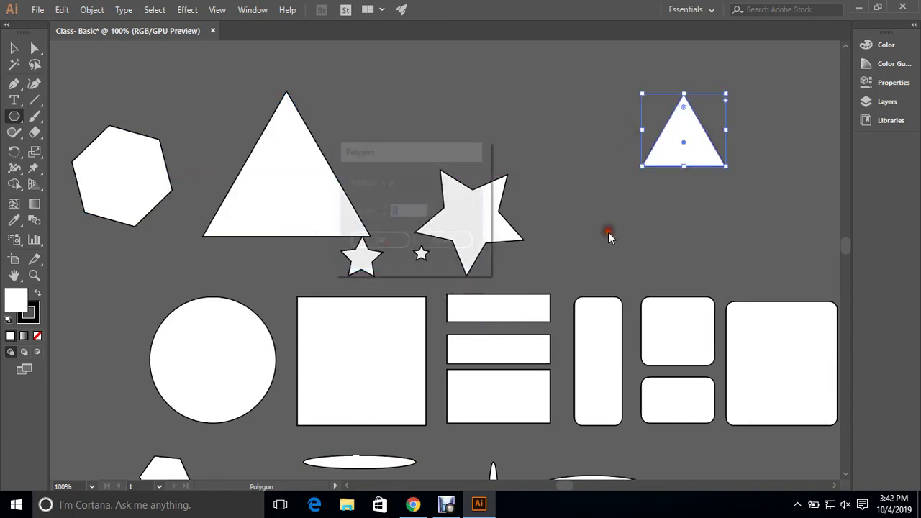
{"action": "double_click", "coordinate": [386, 212]}
{"action": "type", "text": "4"}
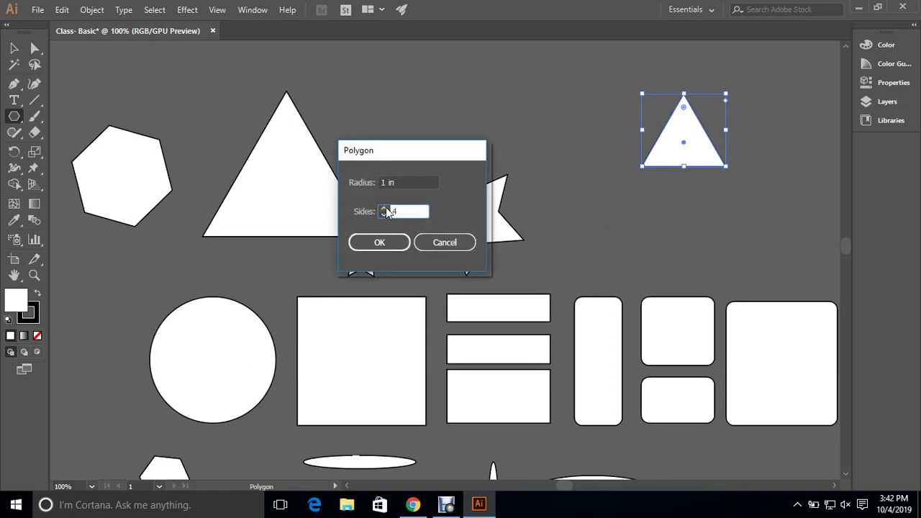
{"action": "left_click", "coordinate": [385, 245]}
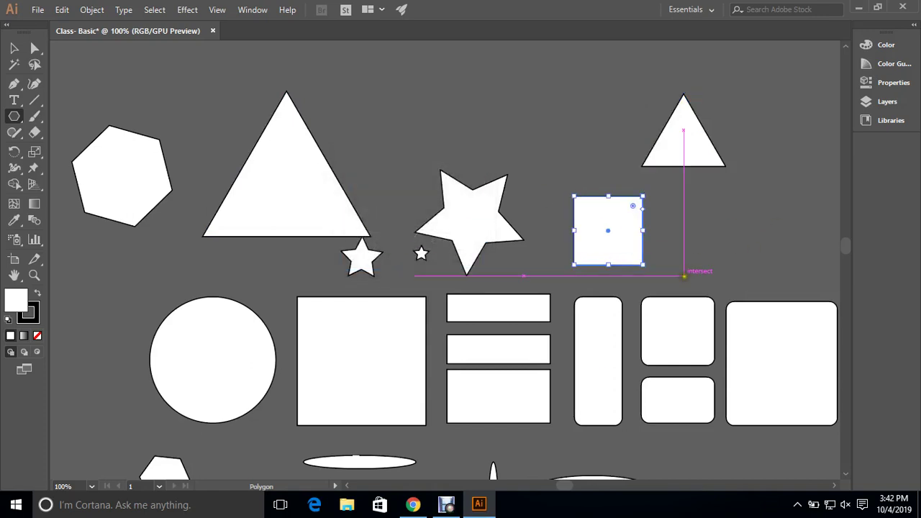
Step: Add a 1 in pentagon at the upper left of the artboard
{"action": "left_click", "coordinate": [222, 94]}
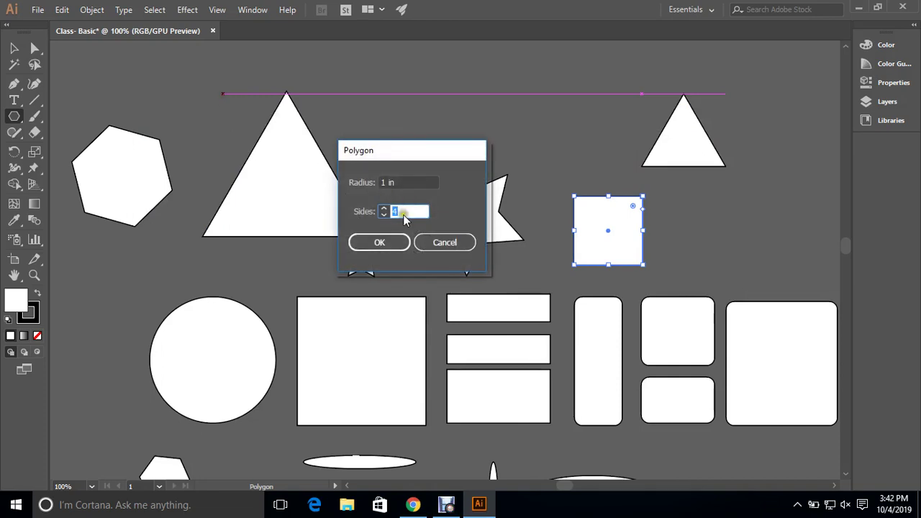
{"action": "key", "text": "Return"}
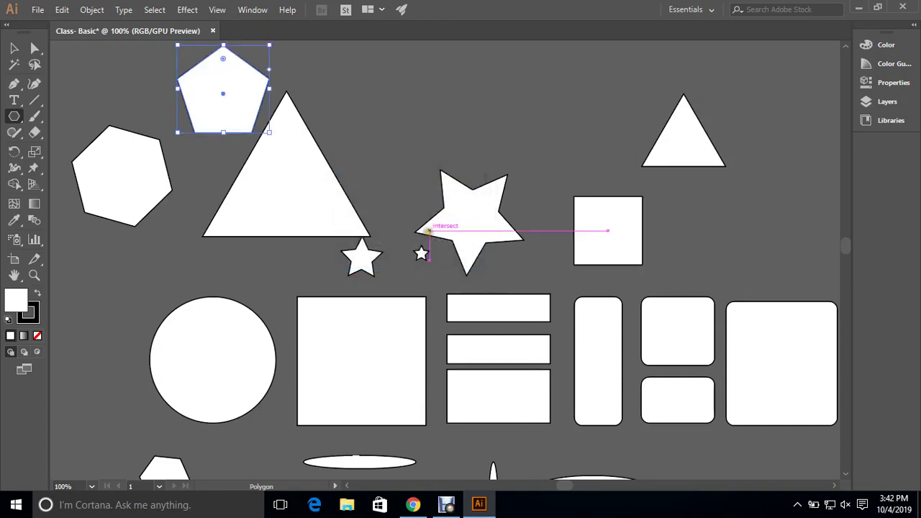
{"action": "scroll", "coordinate": [313, 134], "scroll_direction": "up", "scroll_amount": 1}
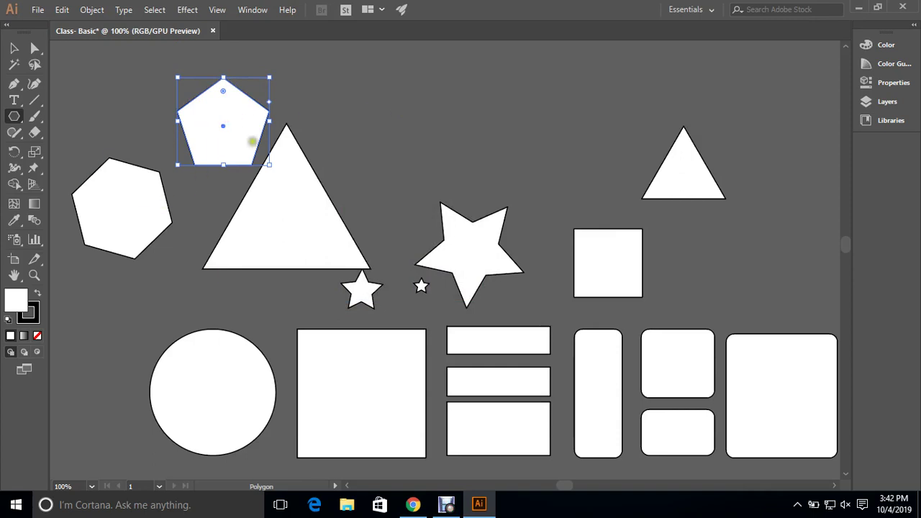
{"action": "left_click", "coordinate": [13, 48]}
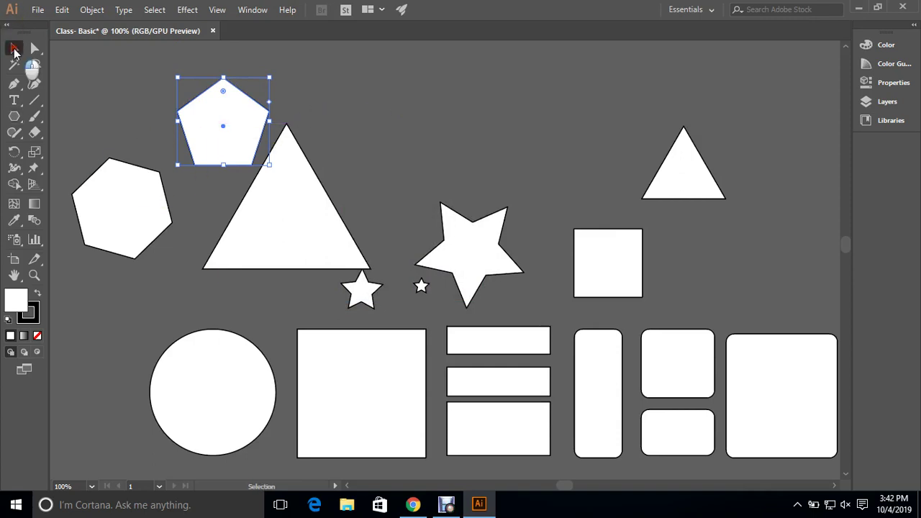
Step: Create a 1 in, 20-sided near-circular polygon at the top of the artboard
{"action": "left_click", "coordinate": [331, 106]}
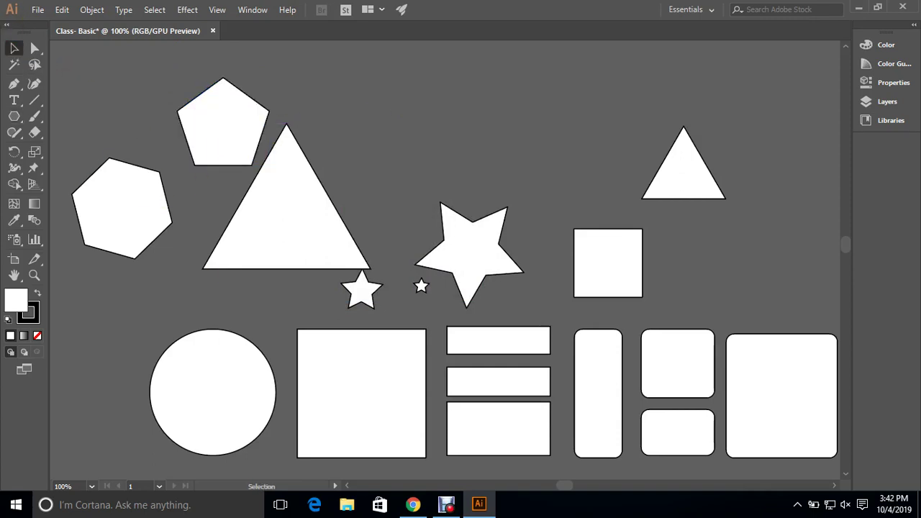
{"action": "left_click", "coordinate": [13, 115]}
{"action": "left_click", "coordinate": [494, 121]}
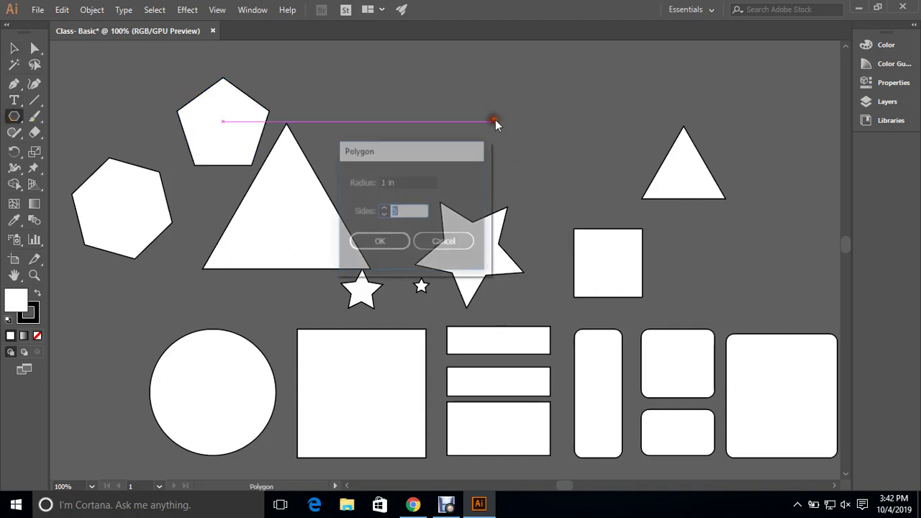
{"action": "type", "text": "20"}
{"action": "key", "text": "Return"}
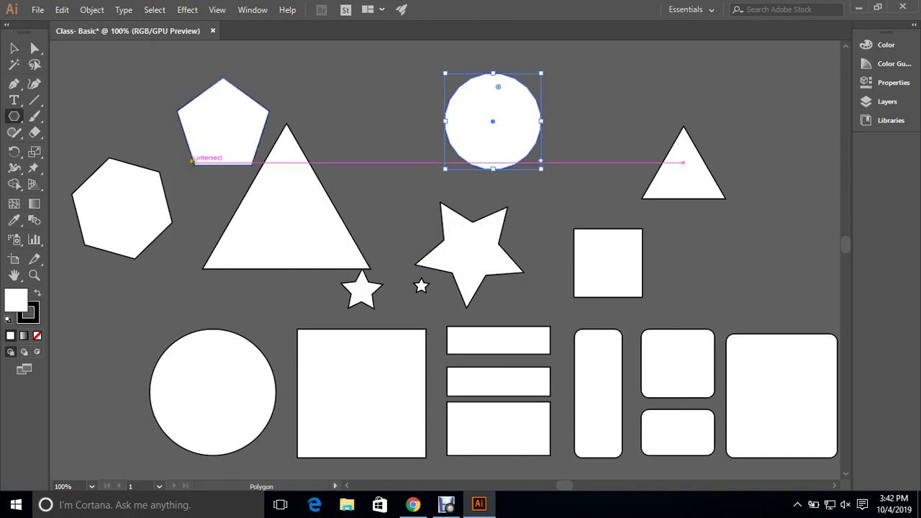
Step: Deselect the new polygon and make the Polygon Tool active again
{"action": "left_click", "coordinate": [14, 49]}
{"action": "left_click", "coordinate": [646, 82]}
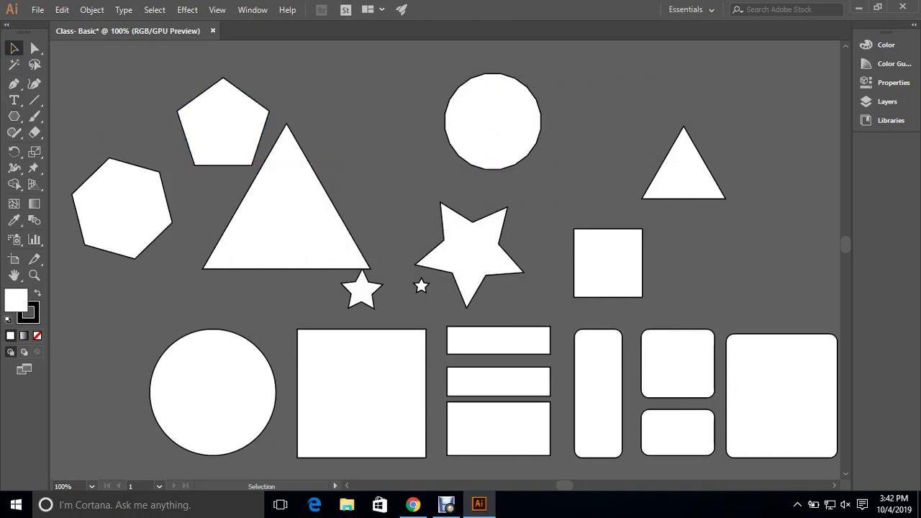
{"action": "scroll", "coordinate": [494, 91], "scroll_direction": "up", "scroll_amount": 3}
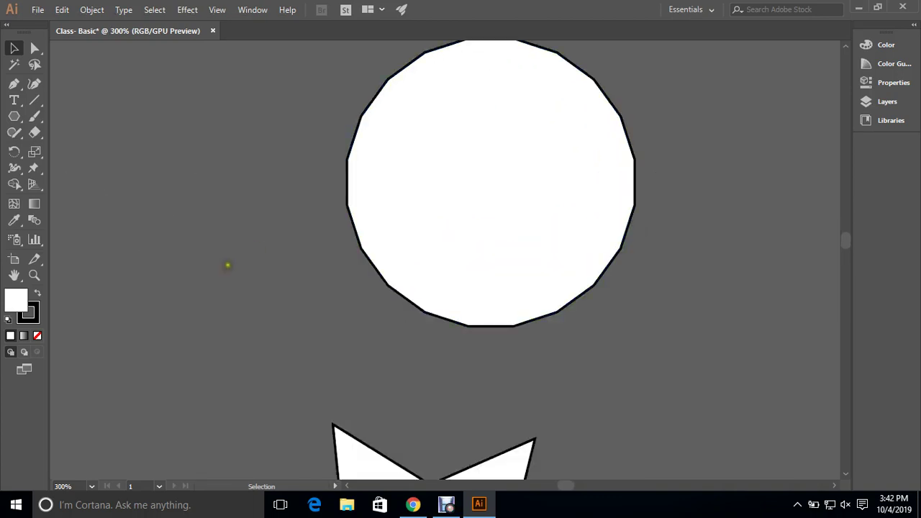
{"action": "scroll", "coordinate": [82, 168], "scroll_direction": "down", "scroll_amount": 3}
{"action": "left_click", "coordinate": [15, 117]}
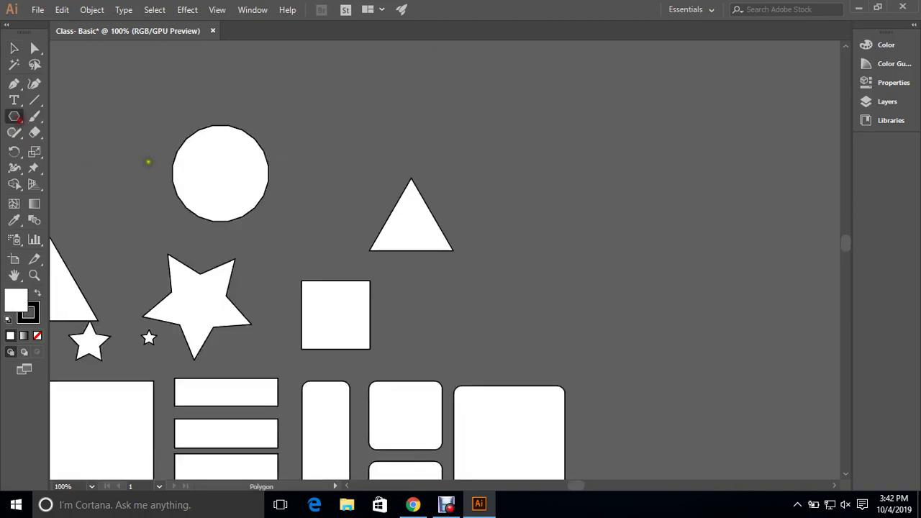
Step: Draw a trial polygon in the empty top-right area, then delete it
{"action": "right_click", "coordinate": [27, 122]}
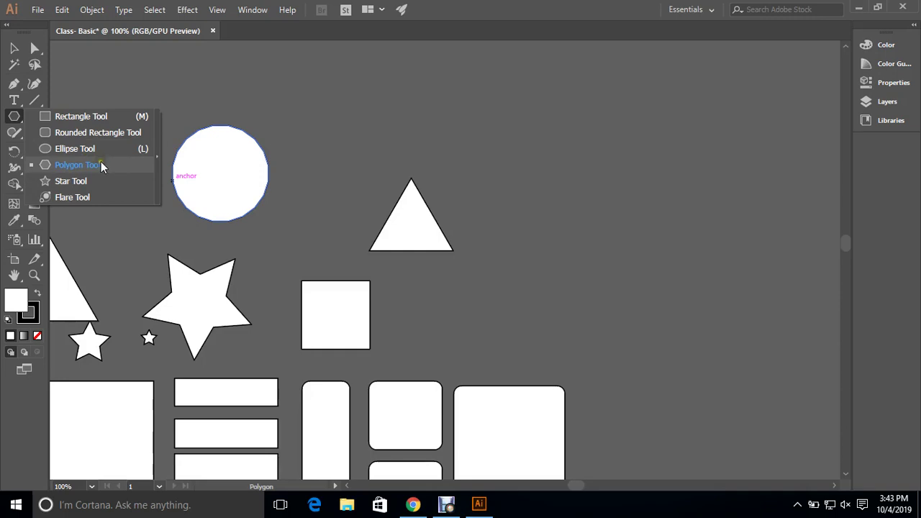
{"action": "left_click", "coordinate": [99, 166]}
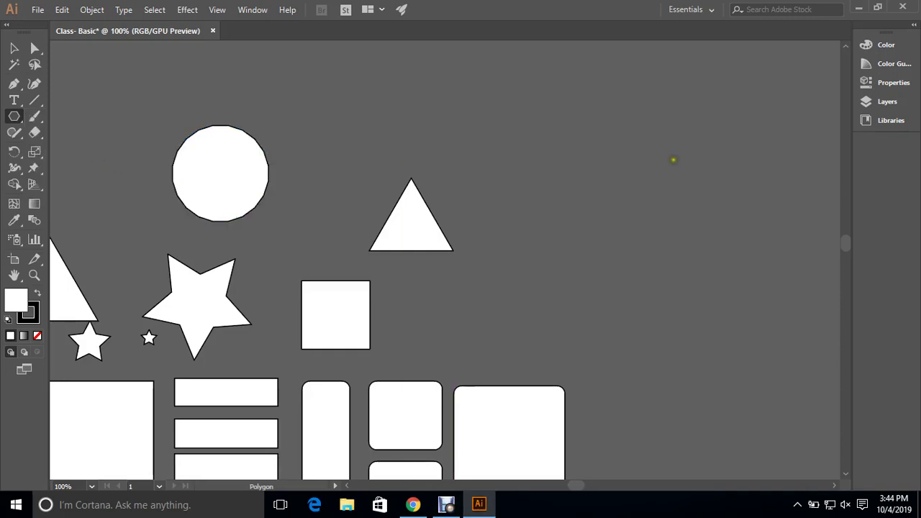
{"action": "left_click_drag", "start_coordinate": [599, 110], "coordinate": [631, 151]}
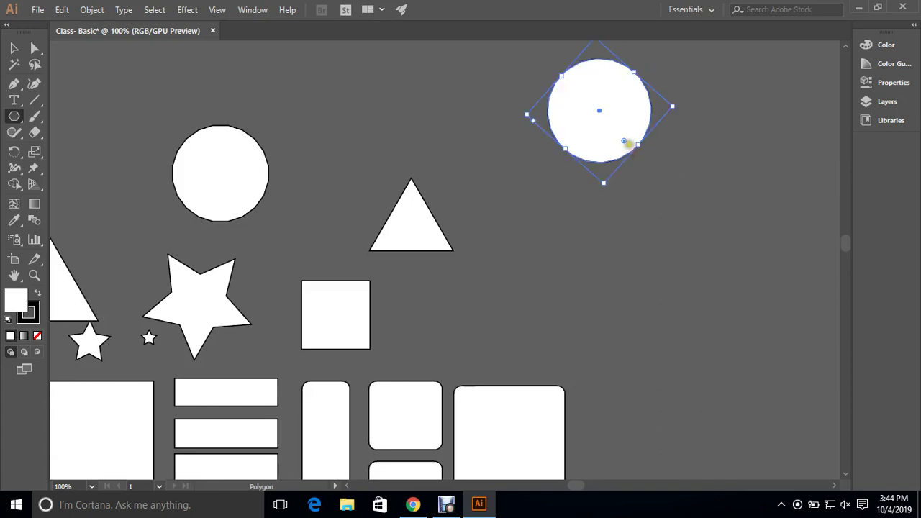
{"action": "key", "text": "Delete"}
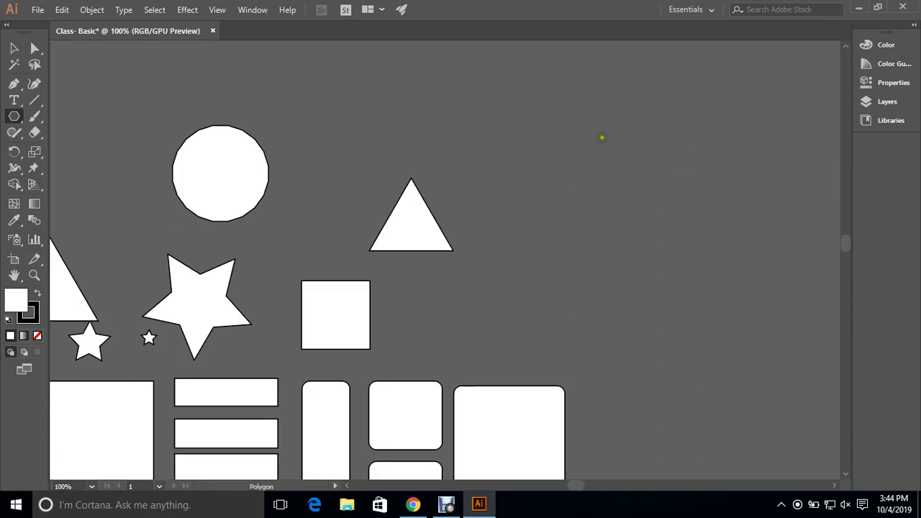
Step: Zoom out and pan so all the shapes are visible
{"action": "key", "text": "v"}
{"action": "key", "text": "ctrl+minus"}
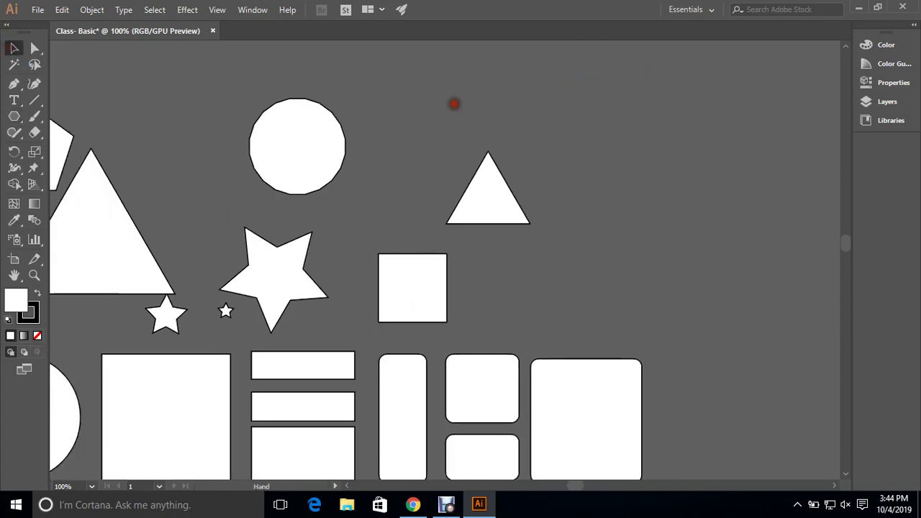
{"action": "mouse_move", "coordinate": [358, 180]}
{"action": "left_mouse_down"}
{"action": "mouse_move", "coordinate": [402, 192]}
{"action": "mouse_move", "coordinate": [448, 154]}
{"action": "left_mouse_up"}
{"action": "key", "text": "ctrl+minus"}
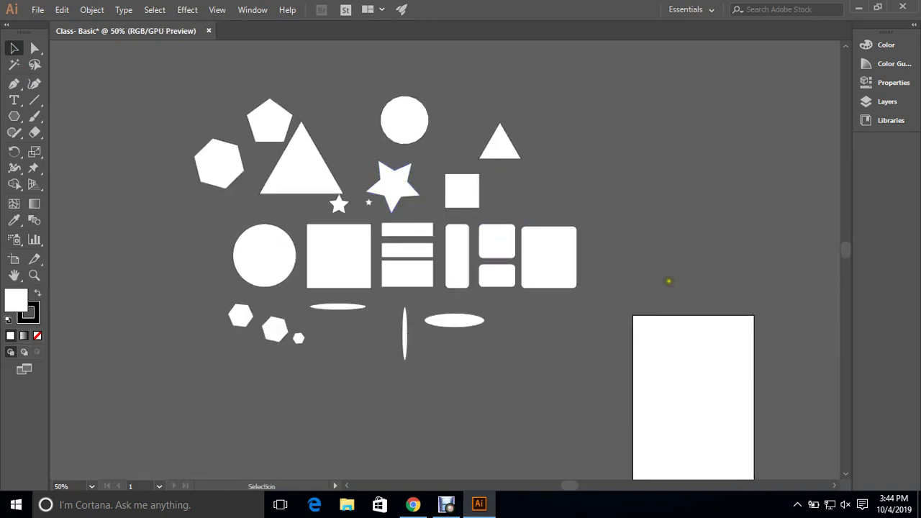
{"action": "scroll", "coordinate": [461, 191], "scroll_direction": "up", "scroll_amount": 1}
{"action": "scroll", "coordinate": [461, 191], "scroll_direction": "up", "scroll_amount": 1}
{"action": "scroll", "coordinate": [325, 227], "scroll_direction": "down", "scroll_amount": 2}
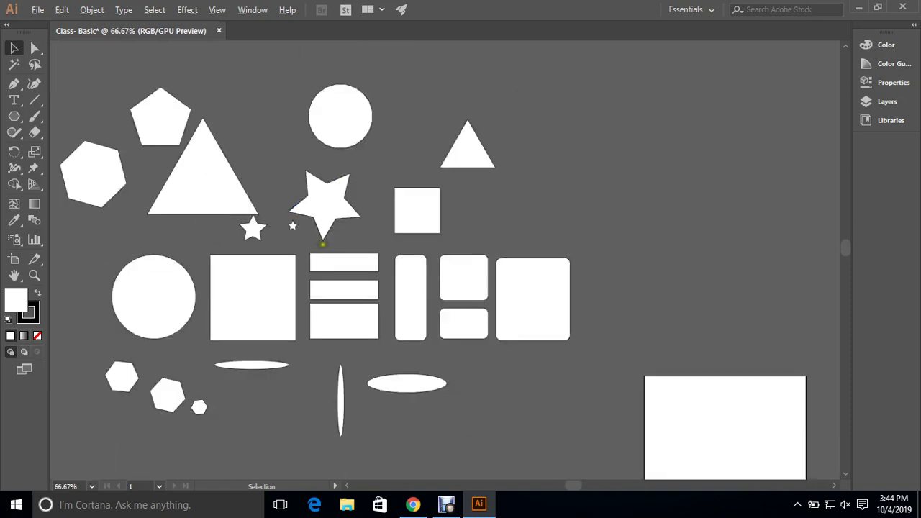
{"action": "scroll", "coordinate": [333, 206], "scroll_direction": "up", "scroll_amount": 1}
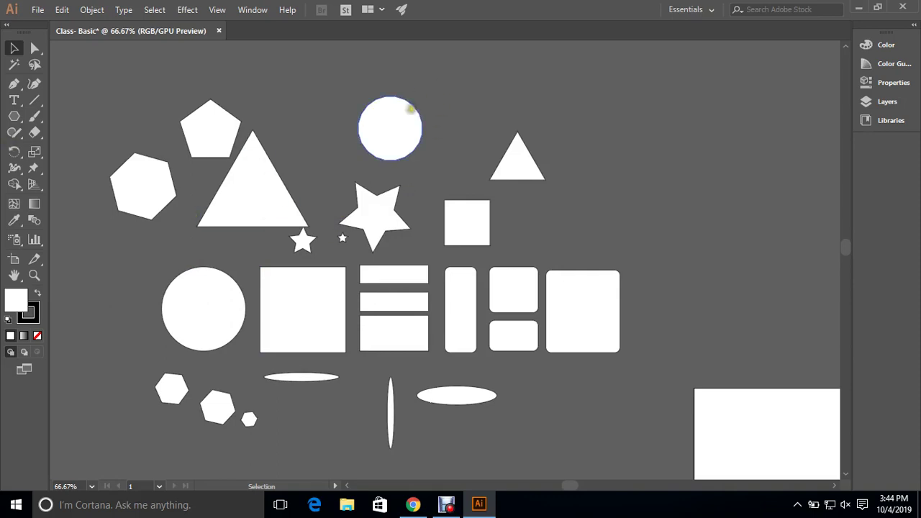
Step: Select the top circle and switch the workspace from Essentials to Automation
{"action": "left_click", "coordinate": [411, 108]}
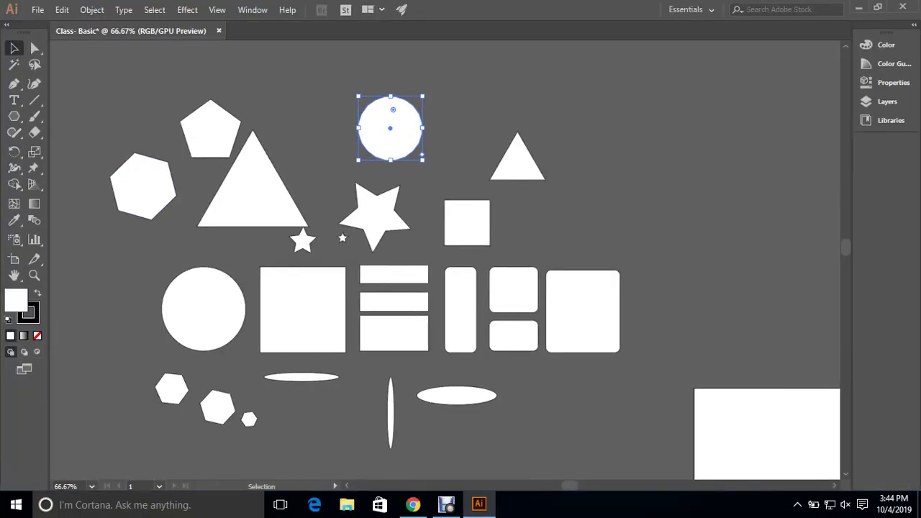
{"action": "left_click", "coordinate": [384, 10]}
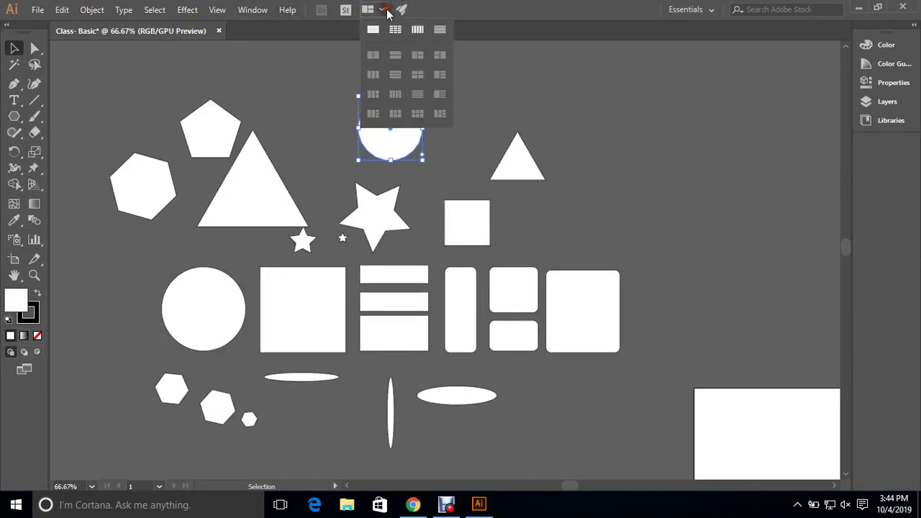
{"action": "left_click", "coordinate": [714, 12]}
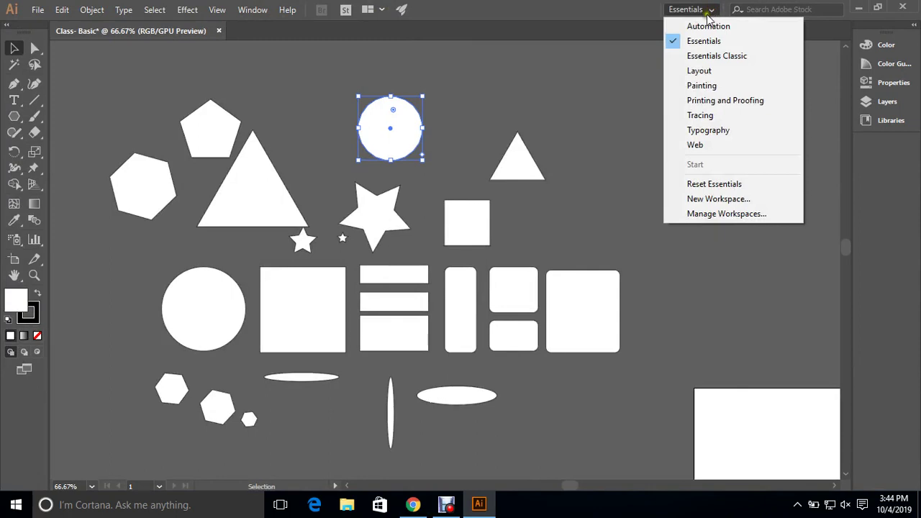
{"action": "left_click", "coordinate": [711, 26]}
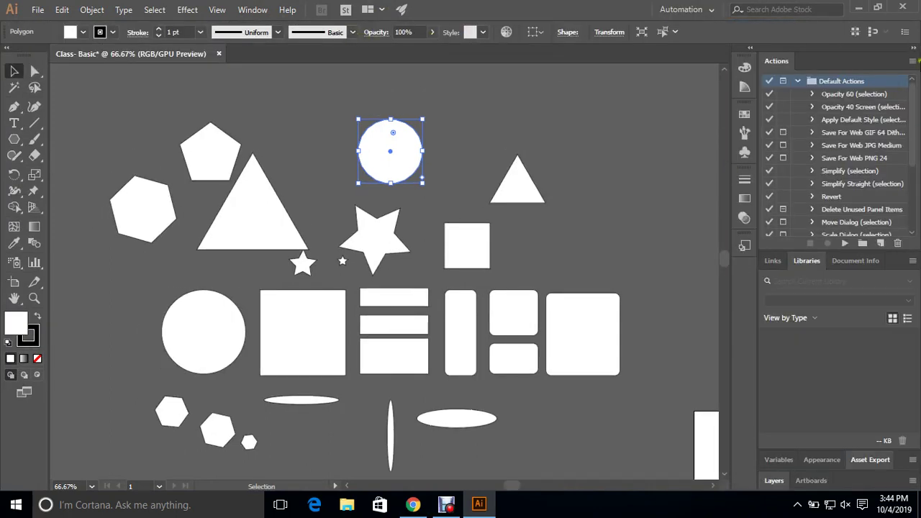
Step: Collapse the side panels and fill the large triangle blue from the Fill swatches
{"action": "left_click", "coordinate": [913, 49]}
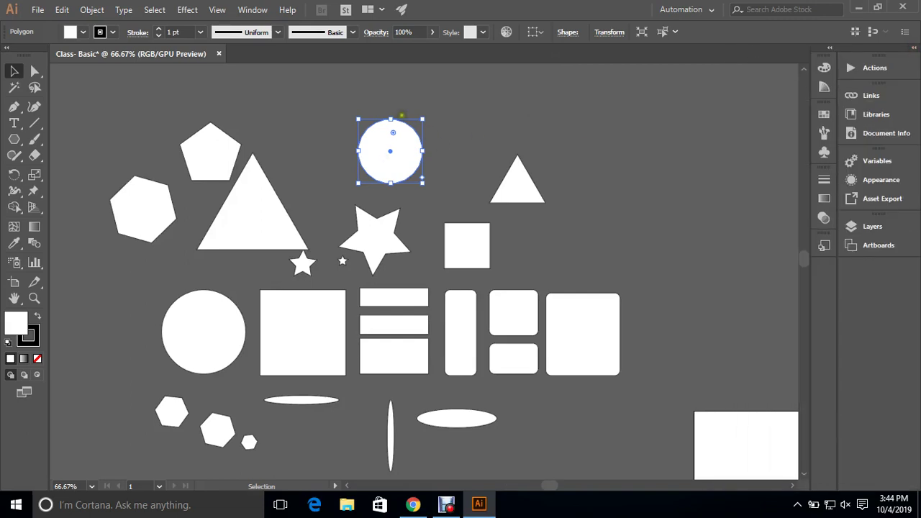
{"action": "left_click", "coordinate": [246, 201]}
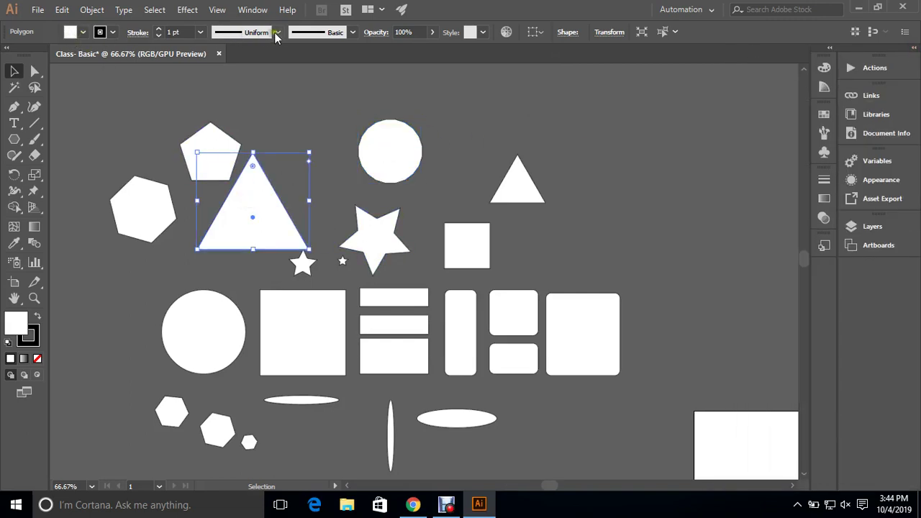
{"action": "left_click", "coordinate": [82, 34]}
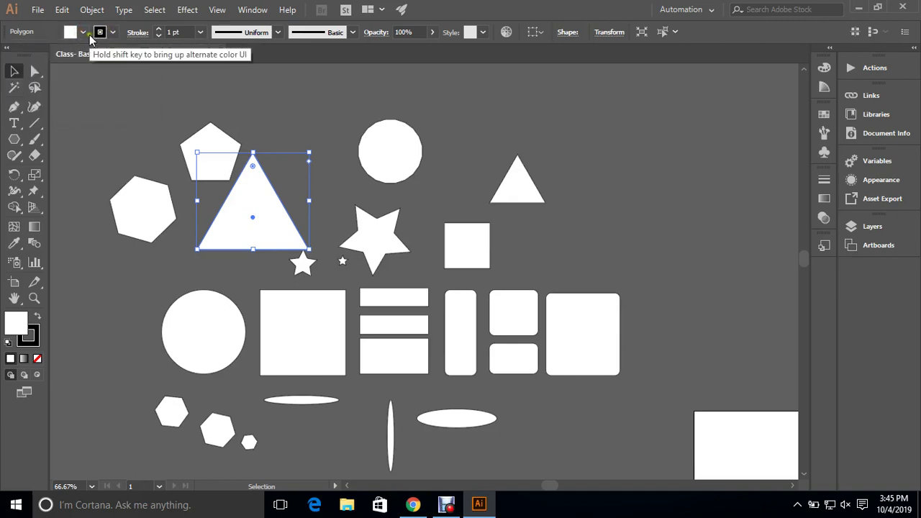
{"action": "left_click", "coordinate": [113, 33]}
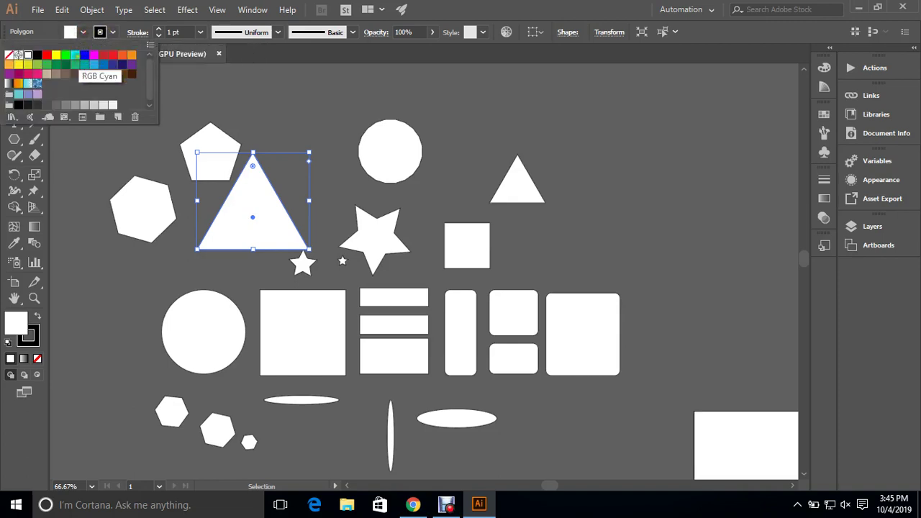
{"action": "left_click", "coordinate": [84, 56]}
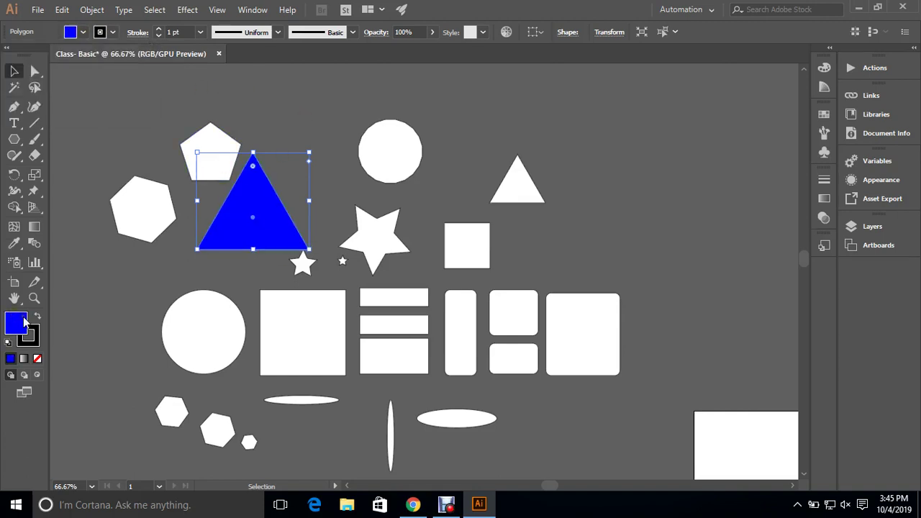
Step: Fill the large square brown, then undo both trial fills
{"action": "left_click", "coordinate": [316, 340]}
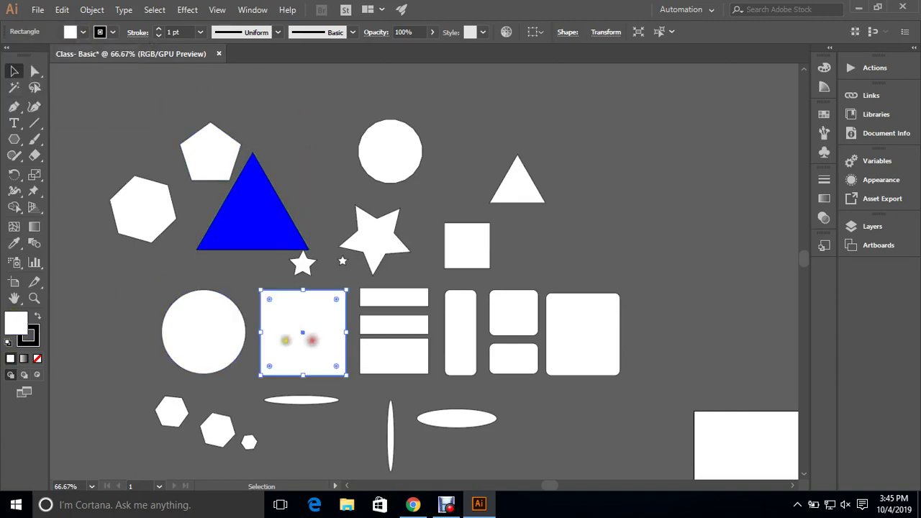
{"action": "left_click", "coordinate": [84, 33]}
{"action": "left_click", "coordinate": [104, 74]}
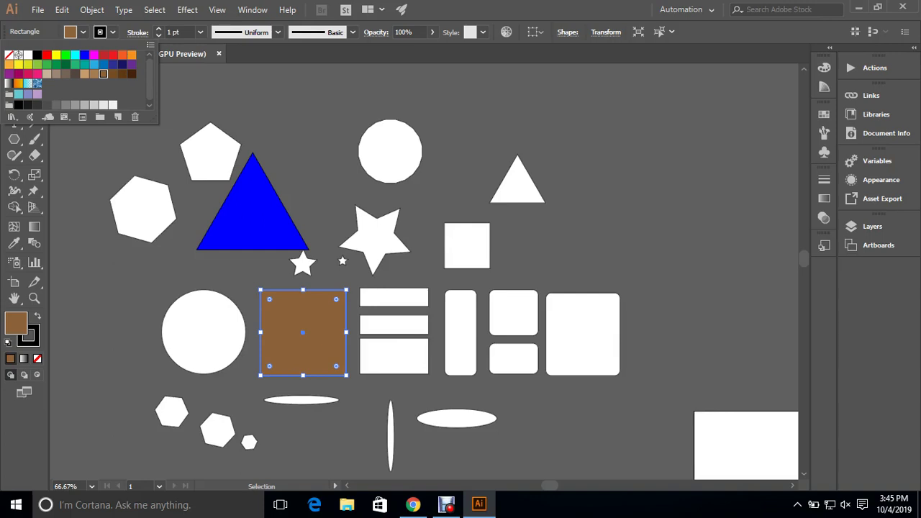
{"action": "key", "text": "Escape"}
{"action": "key", "text": "ctrl+z"}
{"action": "key", "text": "ctrl+z"}
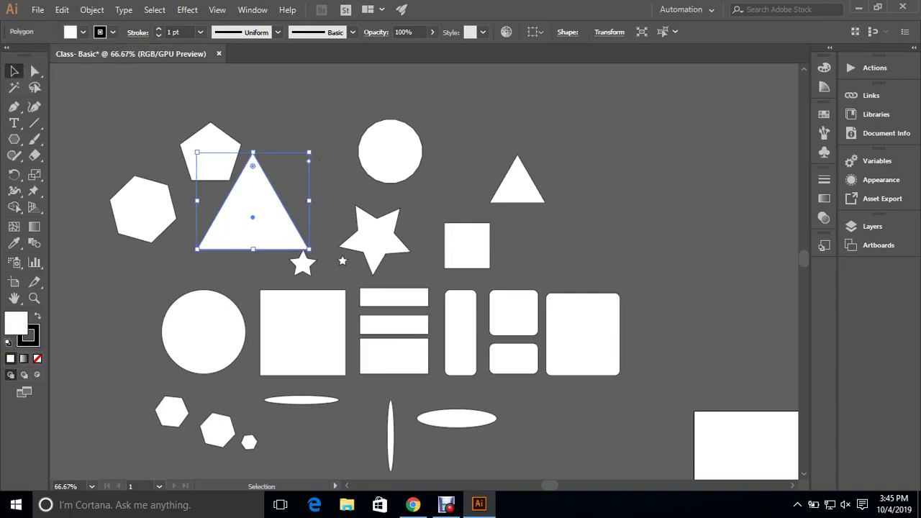
{"action": "left_click", "coordinate": [323, 161]}
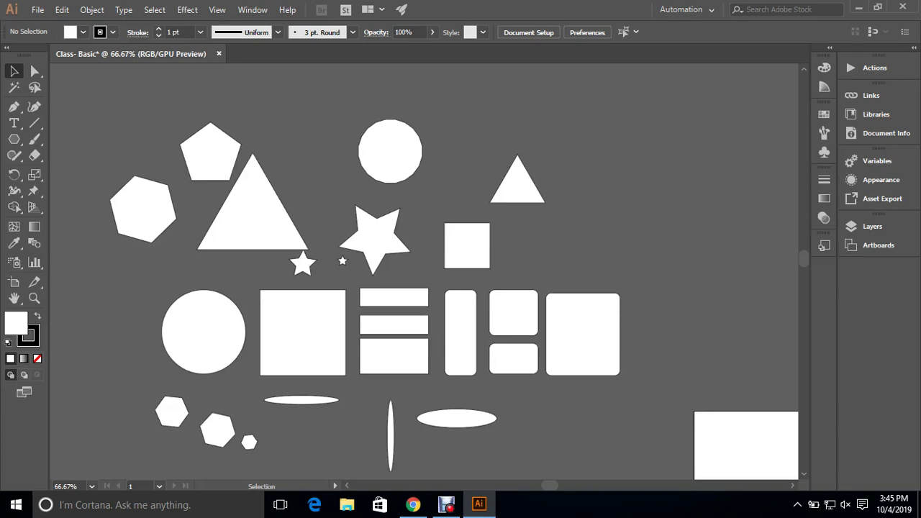
{"action": "left_click", "coordinate": [223, 215]}
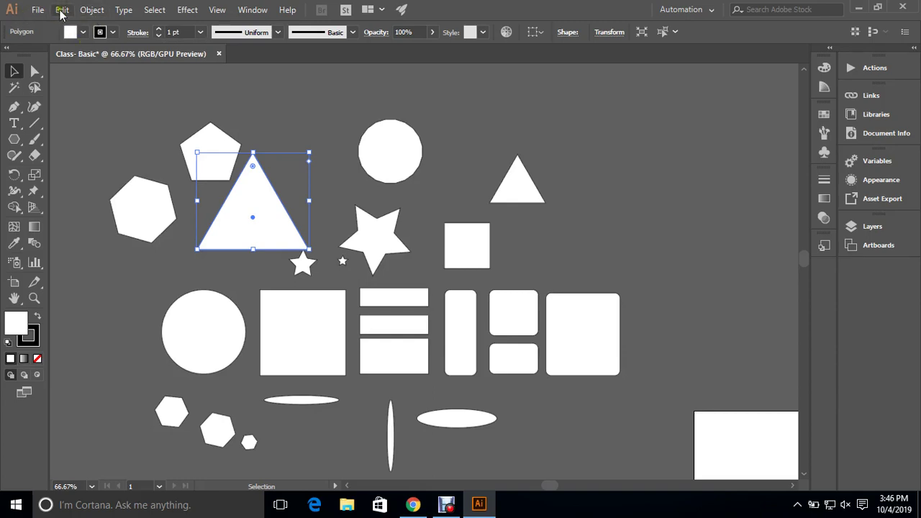
Step: Fill the large triangle with green from the Fill swatches
{"action": "left_click", "coordinate": [82, 33]}
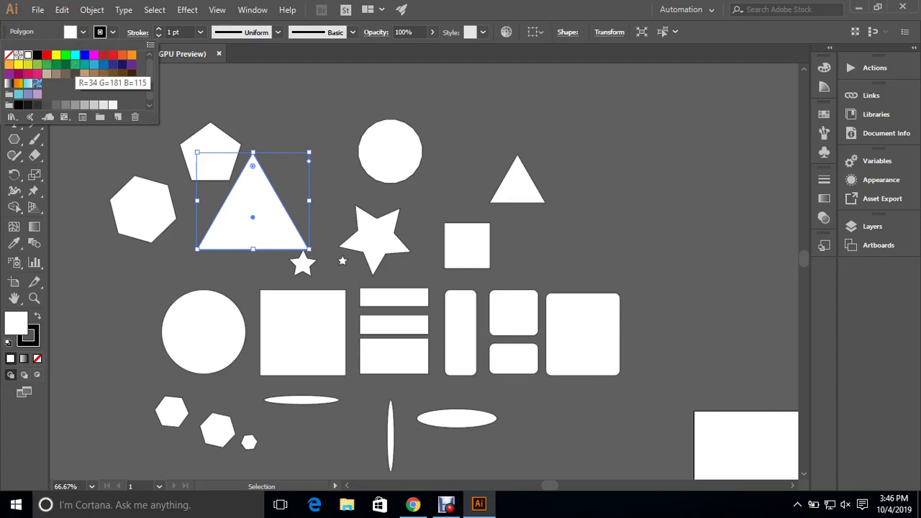
{"action": "left_click", "coordinate": [75, 64]}
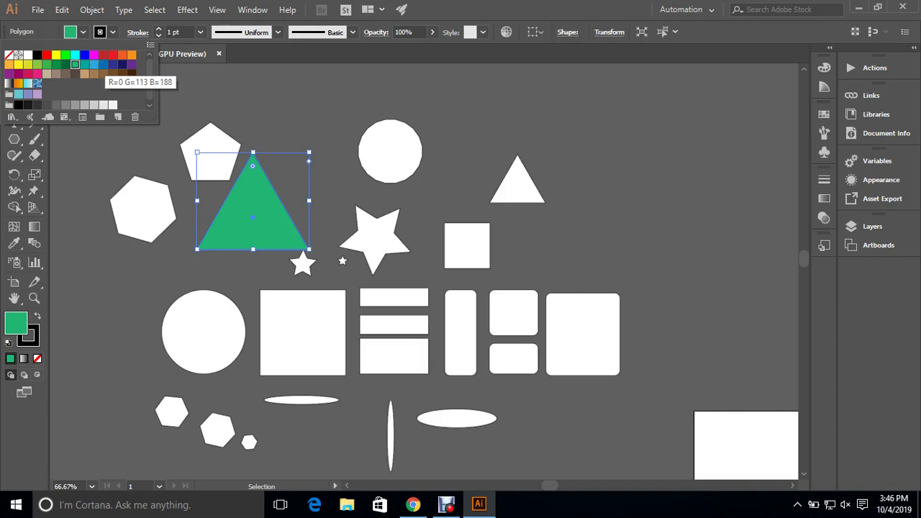
{"action": "left_click", "coordinate": [463, 117]}
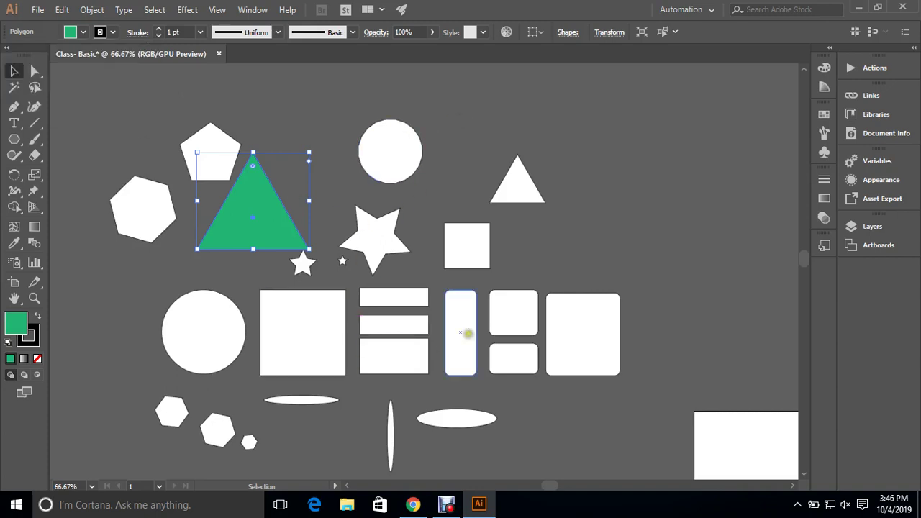
Step: Fill the small rounded square orange, then select the large white square
{"action": "left_click", "coordinate": [513, 312]}
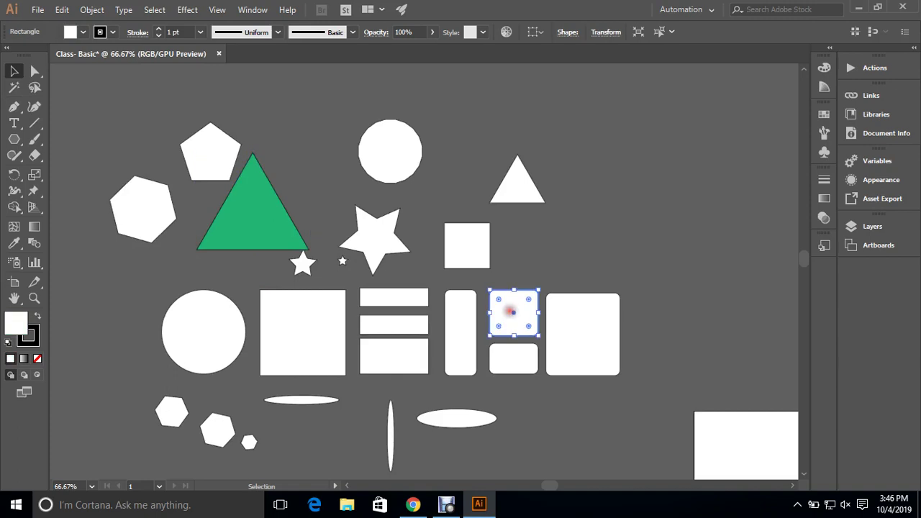
{"action": "left_click", "coordinate": [85, 32]}
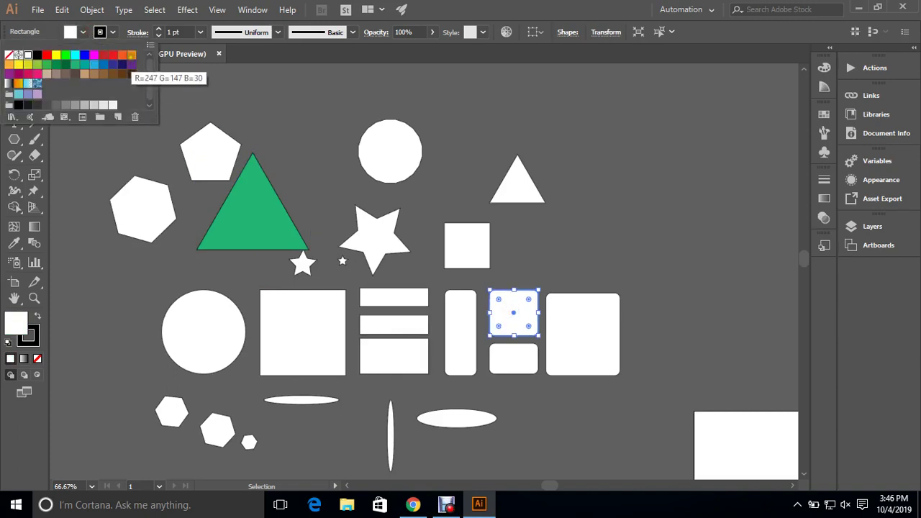
{"action": "left_click", "coordinate": [131, 56]}
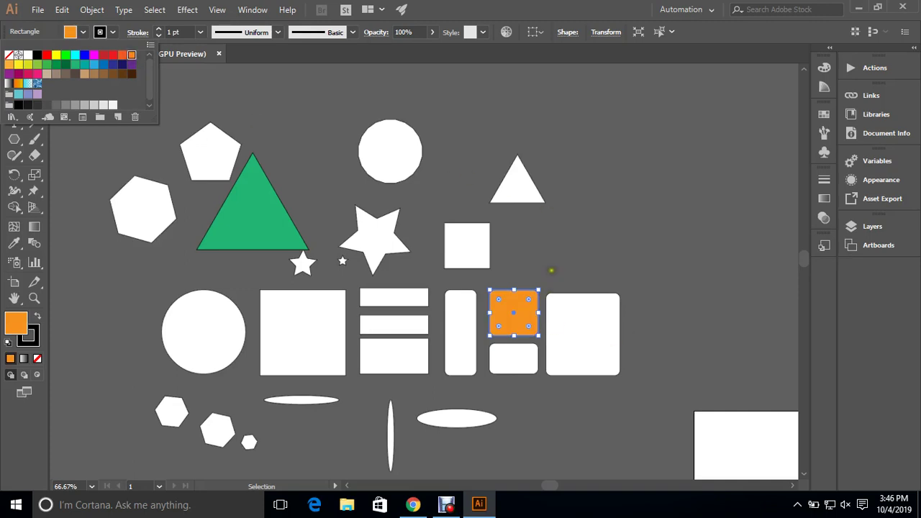
{"action": "left_click", "coordinate": [566, 234]}
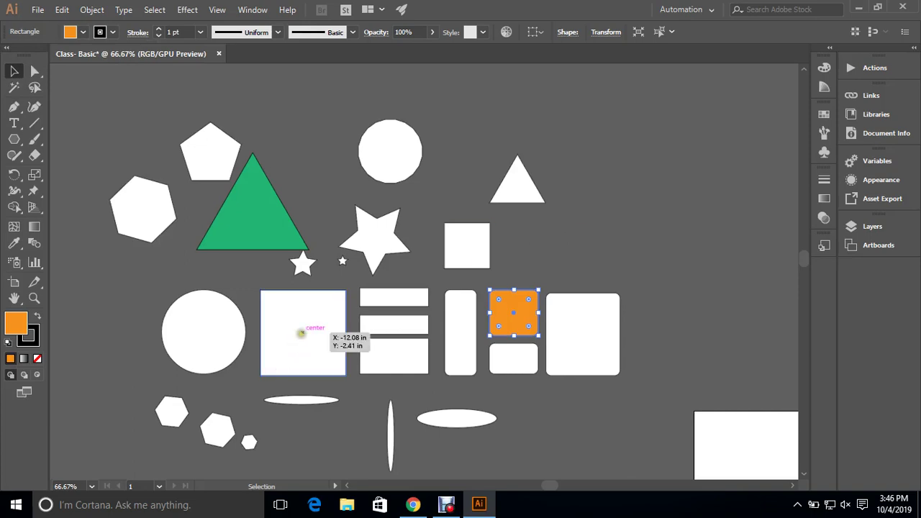
{"action": "left_click", "coordinate": [302, 333]}
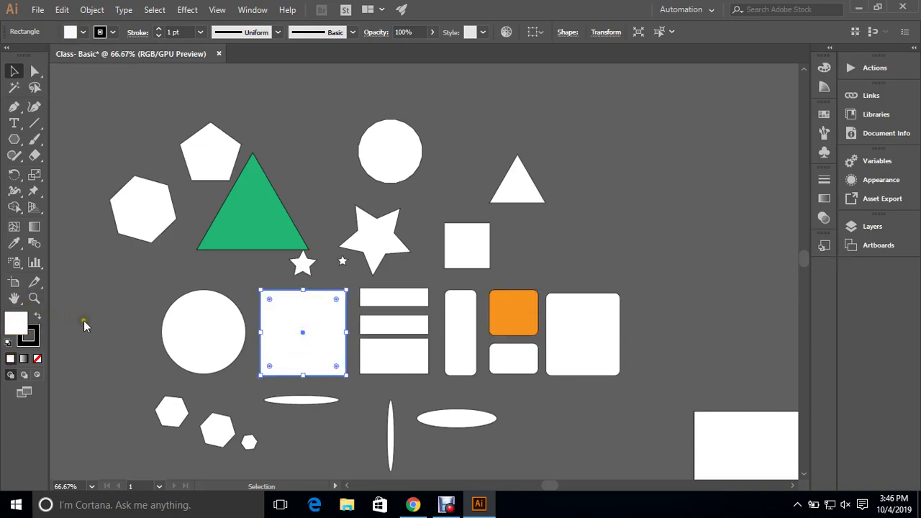
Step: Fill the large middle-row square dark navy (2C3866), then select the large white rounded rectangle
{"action": "double_click", "coordinate": [12, 330]}
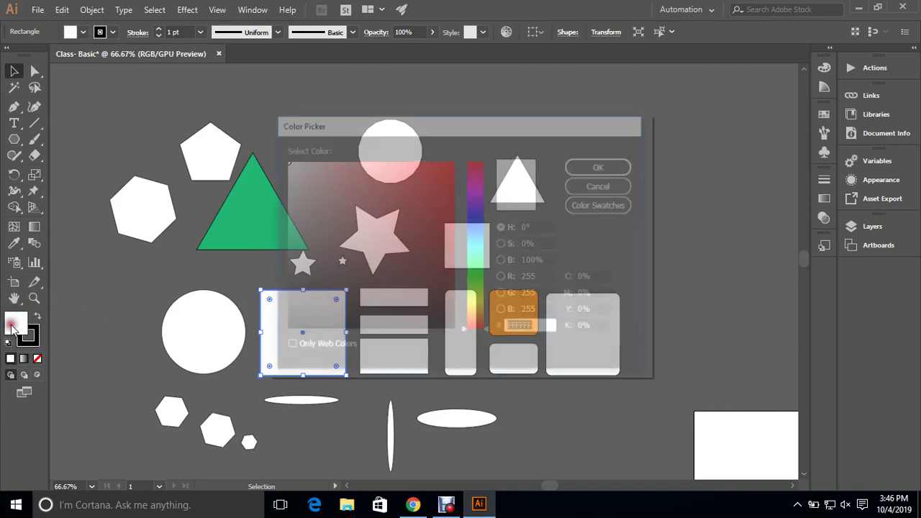
{"action": "left_click_drag", "start_coordinate": [384, 125], "coordinate": [411, 113]}
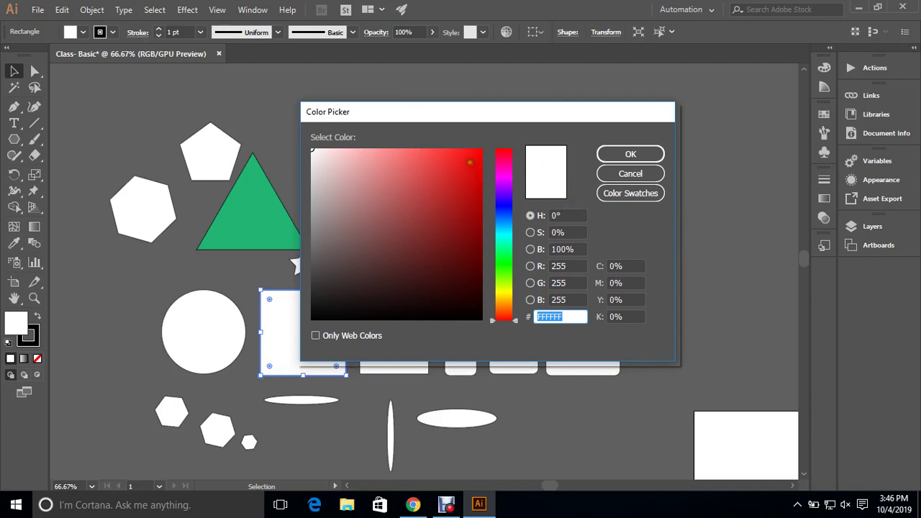
{"action": "left_click", "coordinate": [469, 162]}
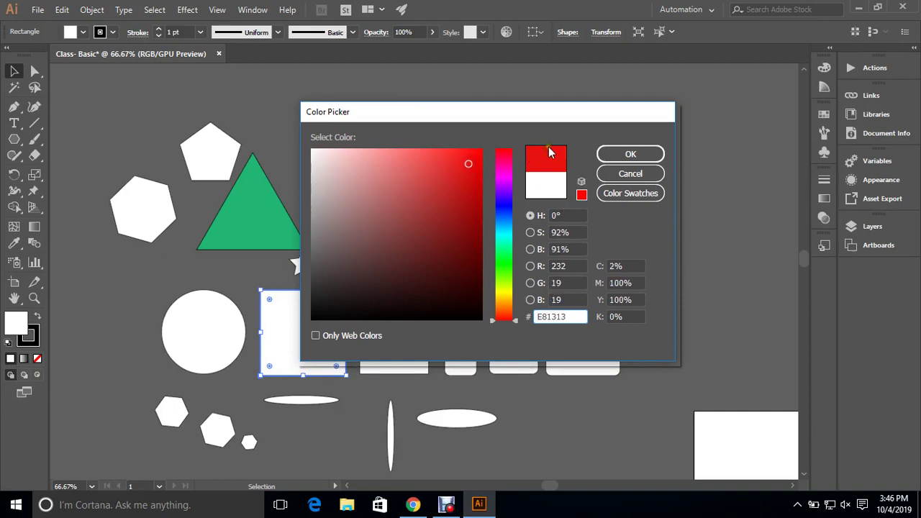
{"action": "left_click_drag", "start_coordinate": [504, 183], "coordinate": [509, 216]}
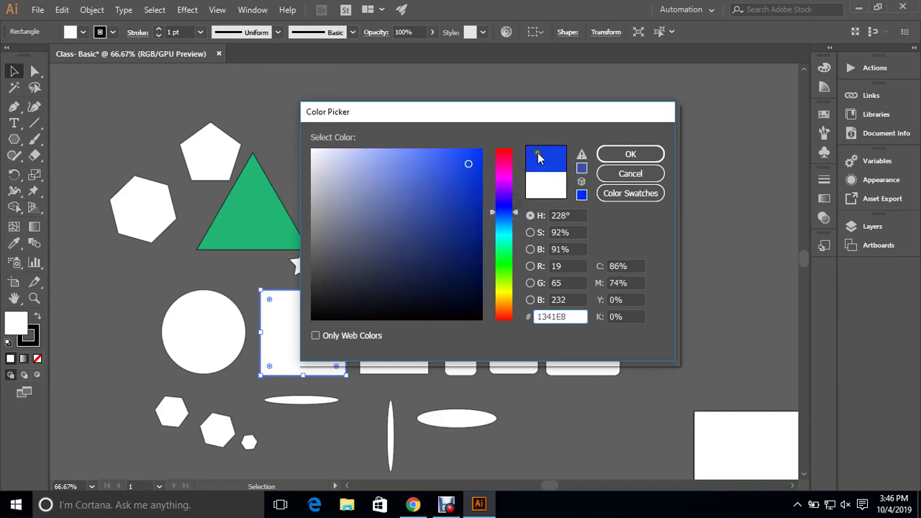
{"action": "left_click", "coordinate": [408, 251]}
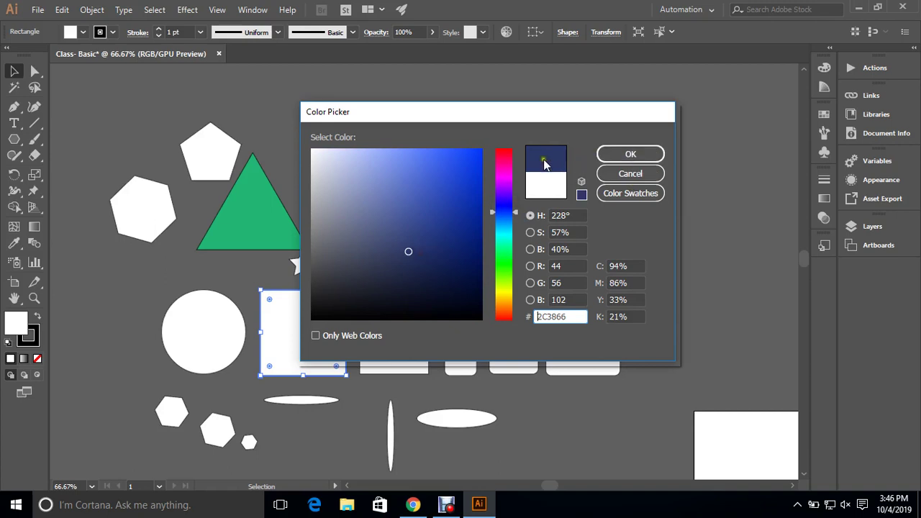
{"action": "left_click", "coordinate": [629, 155]}
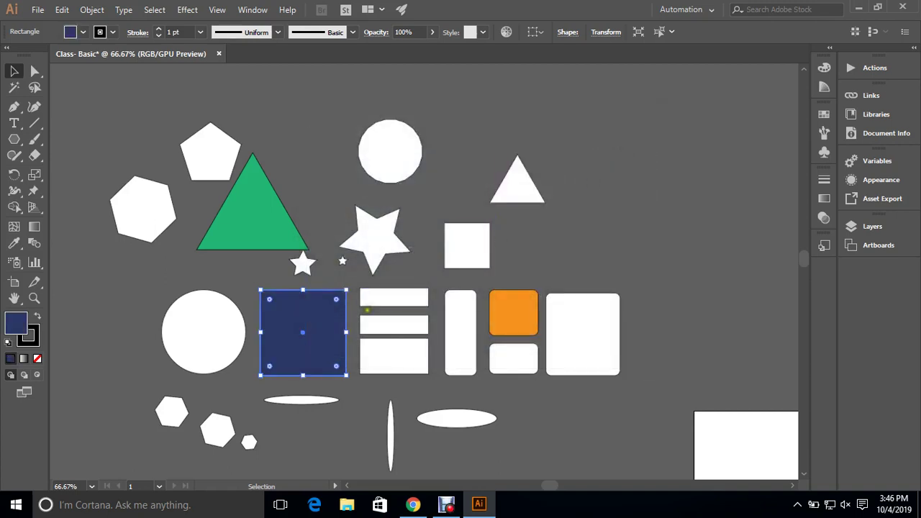
{"action": "left_click", "coordinate": [167, 310]}
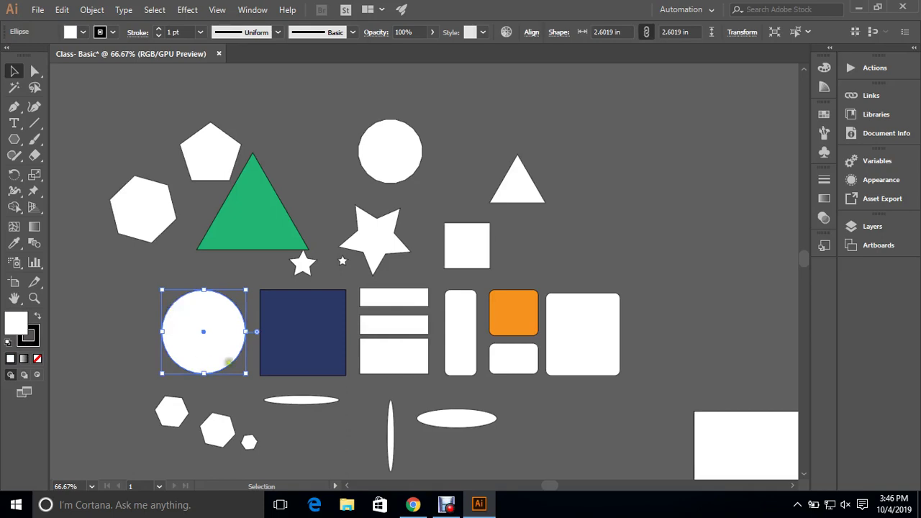
{"action": "left_click", "coordinate": [576, 321]}
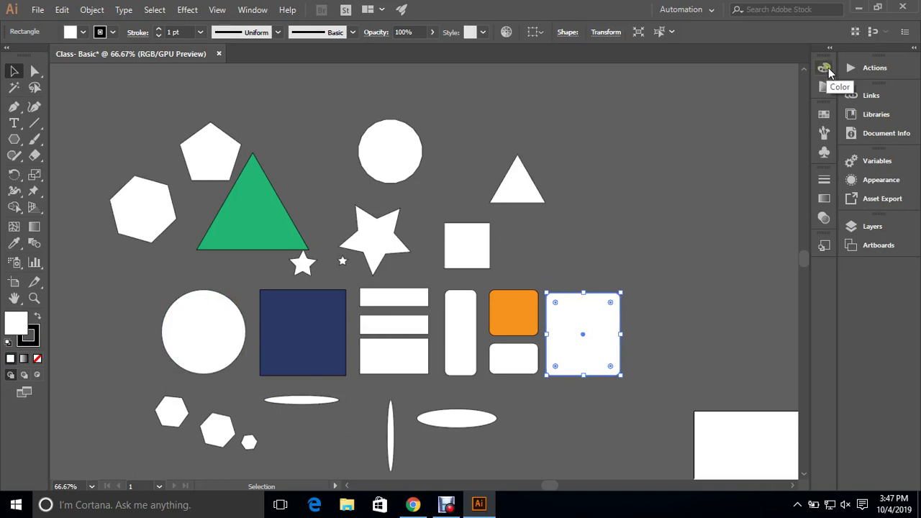
Step: Fill the large rounded rectangle pale green (C9FFB9) using the Color panel spectrum
{"action": "left_click", "coordinate": [827, 68]}
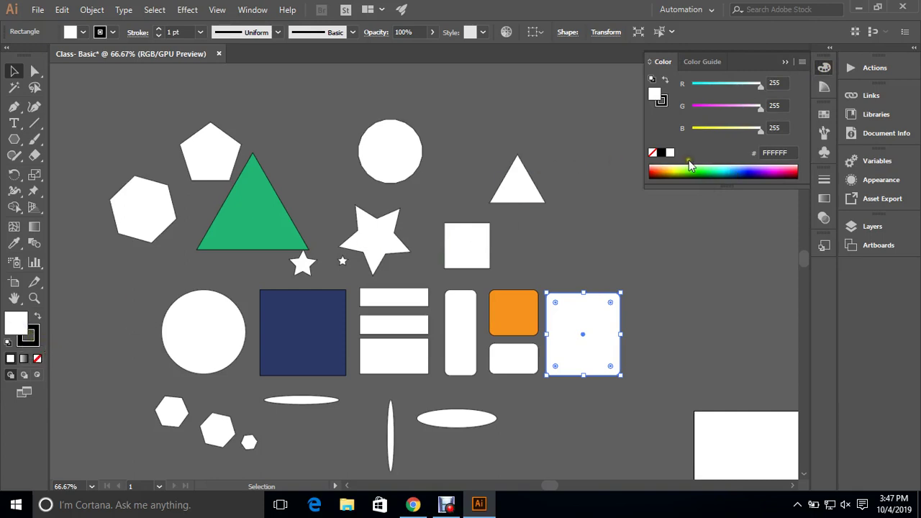
{"action": "left_click", "coordinate": [717, 164]}
{"action": "left_click", "coordinate": [743, 168]}
{"action": "left_click", "coordinate": [768, 173]}
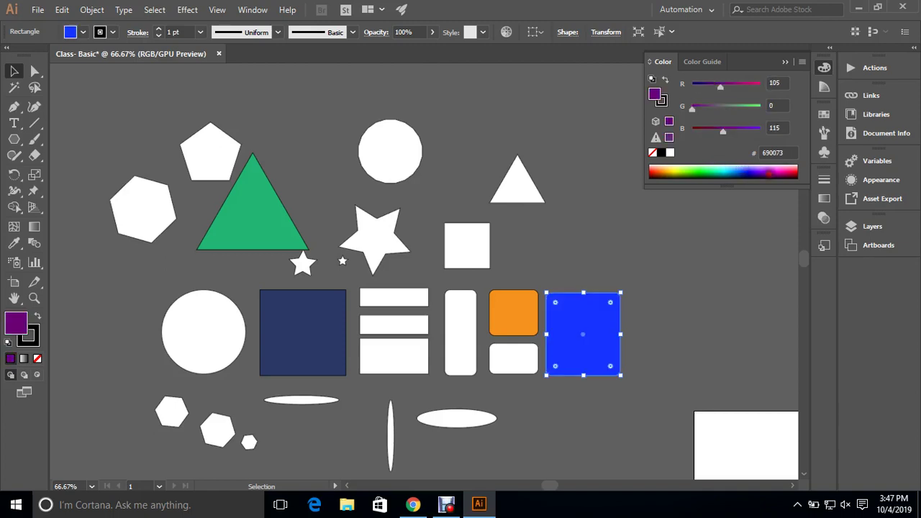
{"action": "left_click", "coordinate": [783, 173]}
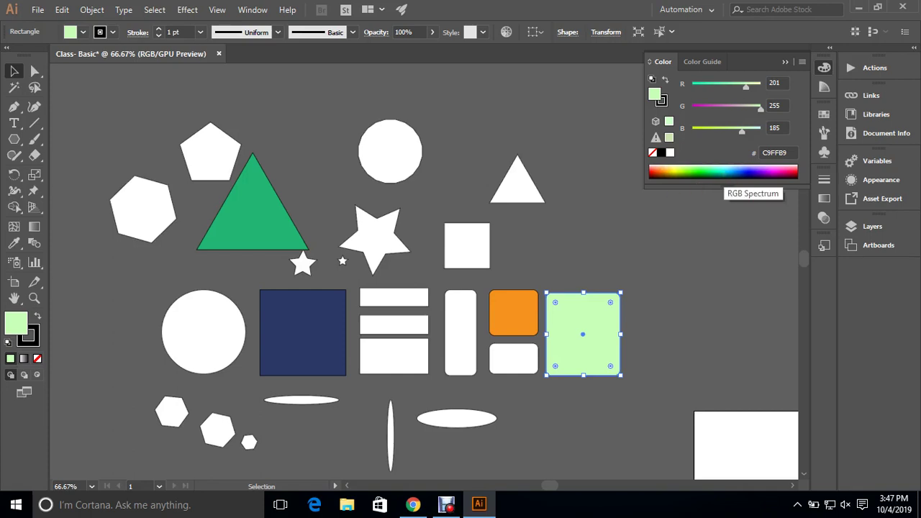
{"action": "double_click", "coordinate": [16, 323]}
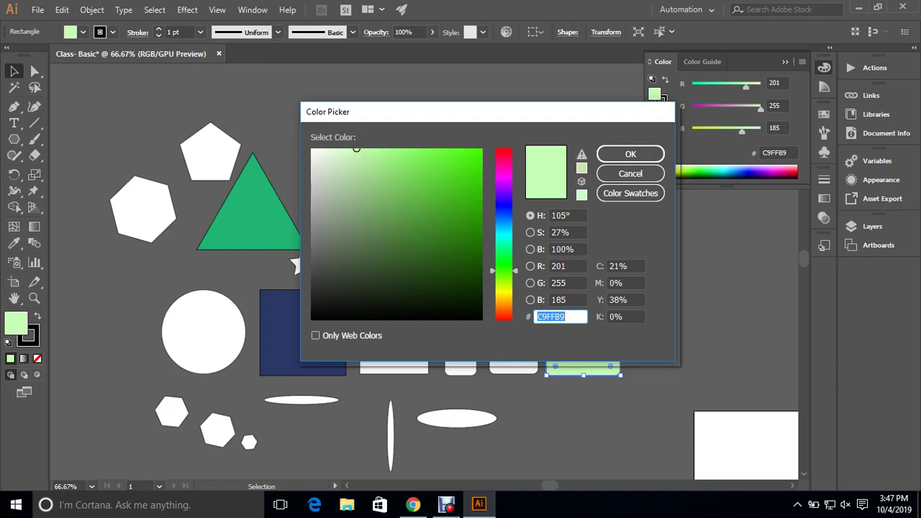
Step: Try a pinker hue in the Color Picker, then cancel to keep the pale green C9FFB9
{"action": "left_click", "coordinate": [360, 148]}
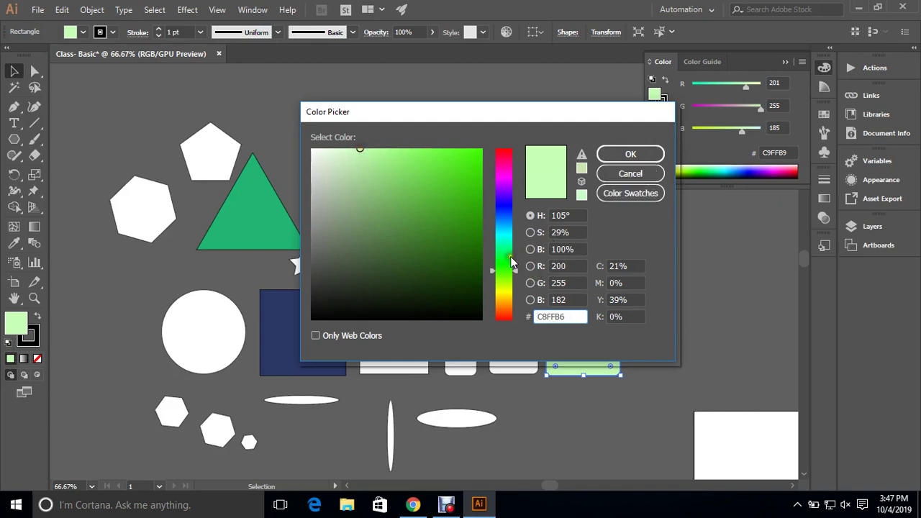
{"action": "mouse_move", "coordinate": [512, 267]}
{"action": "left_mouse_down"}
{"action": "mouse_move", "coordinate": [524, 166]}
{"action": "mouse_move", "coordinate": [512, 313]}
{"action": "left_mouse_up"}
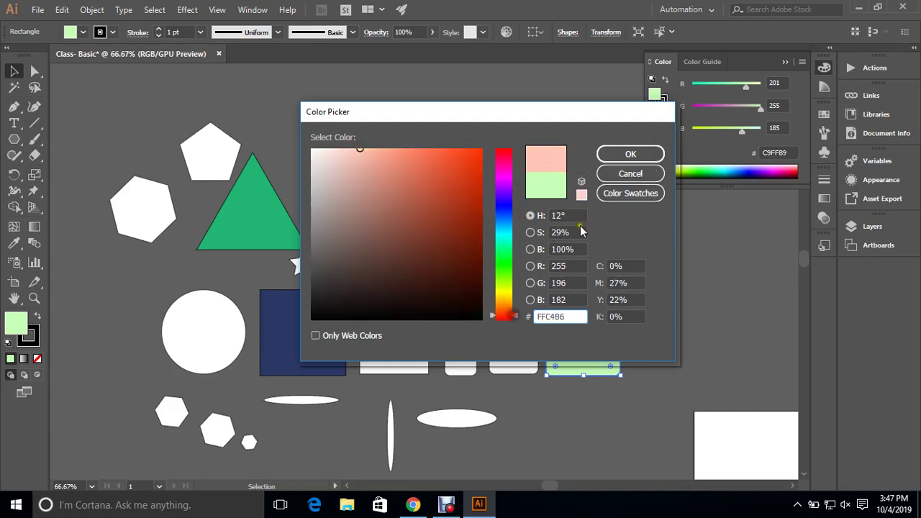
{"action": "left_click", "coordinate": [630, 174]}
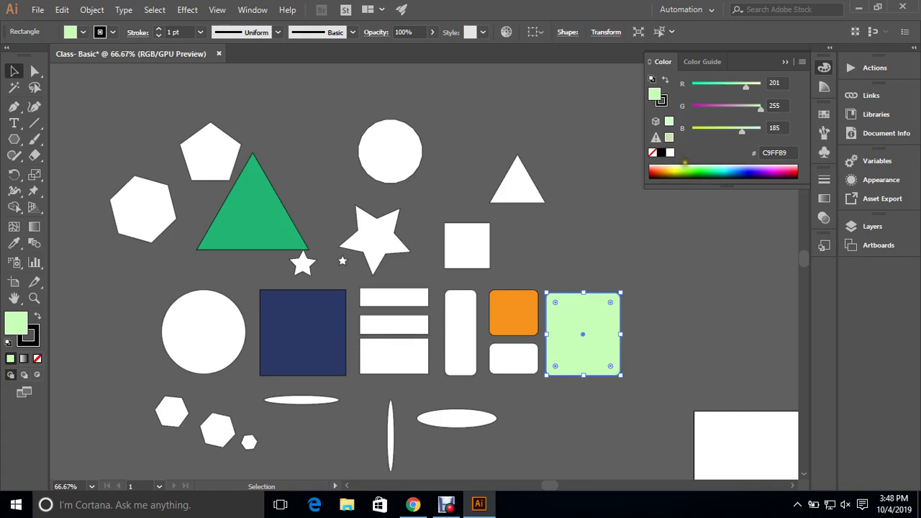
Step: Change the rounded rectangle to bright green (02FF00), deselect it, and select the navy square
{"action": "left_click", "coordinate": [696, 171]}
{"action": "left_click", "coordinate": [711, 293]}
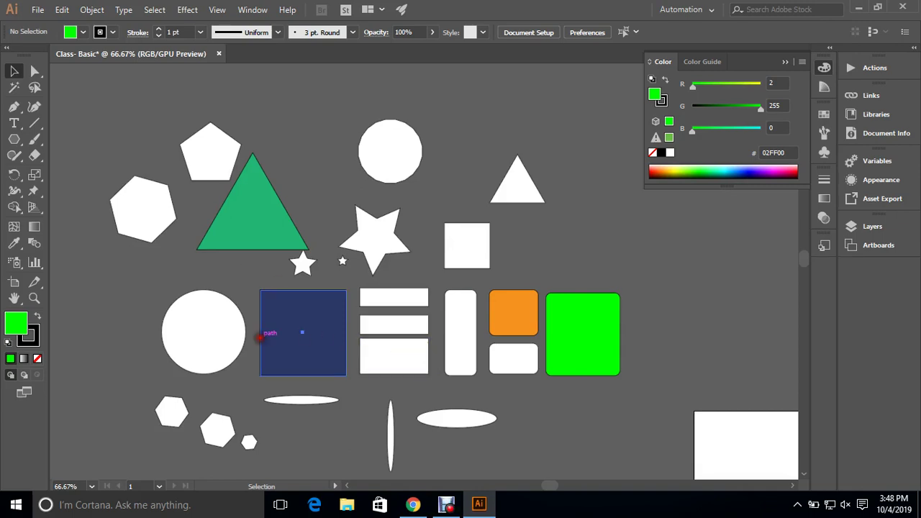
{"action": "left_click", "coordinate": [263, 336]}
Step: Deselect the navy square and isolate the middle of the three stacked white bars
{"action": "left_click", "coordinate": [81, 87]}
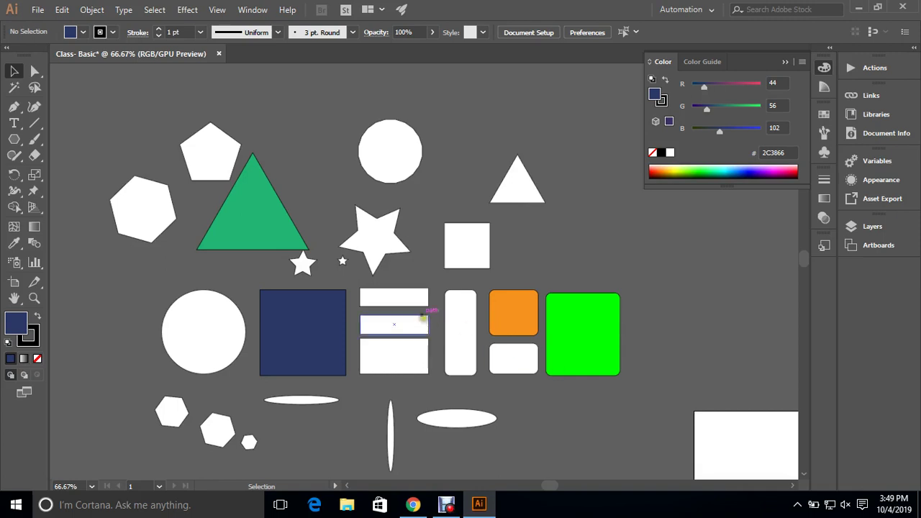
{"action": "double_click", "coordinate": [382, 324]}
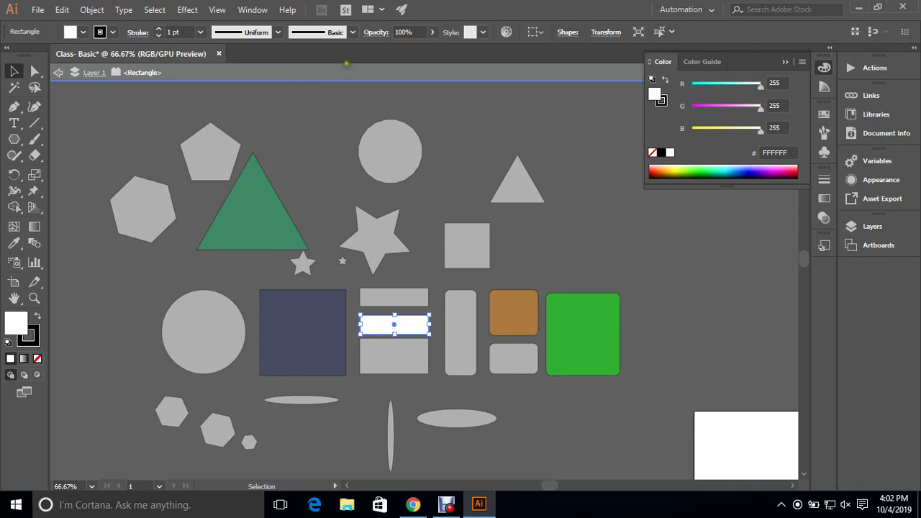
Step: Exit isolation mode, close the Color panel and recentre the shapes on screen
{"action": "double_click", "coordinate": [593, 213]}
{"action": "left_click", "coordinate": [447, 505]}
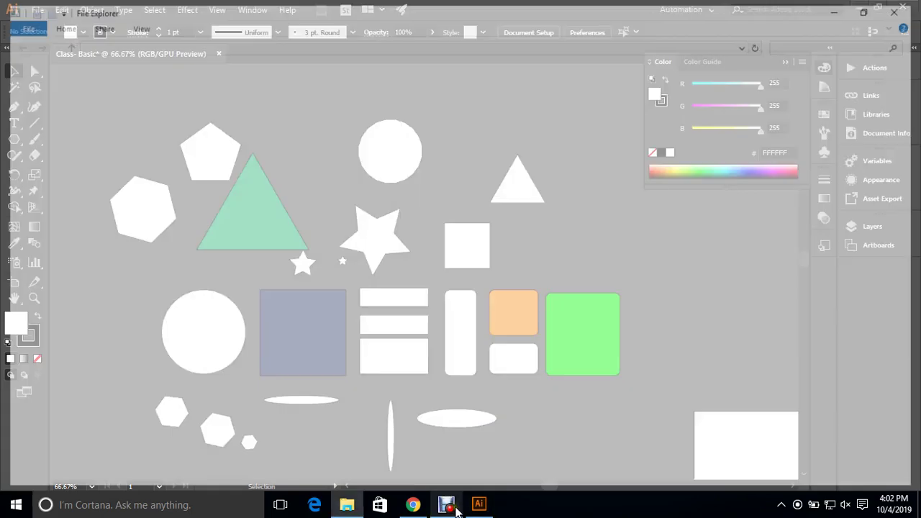
{"action": "left_click", "coordinate": [321, 389]}
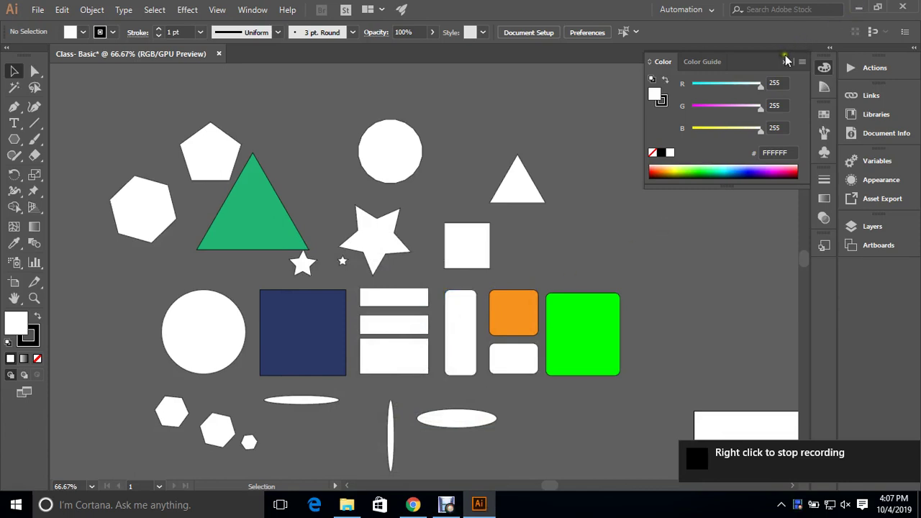
{"action": "left_click", "coordinate": [785, 61]}
{"action": "left_click_drag", "start_coordinate": [540, 247], "coordinate": [610, 232]}
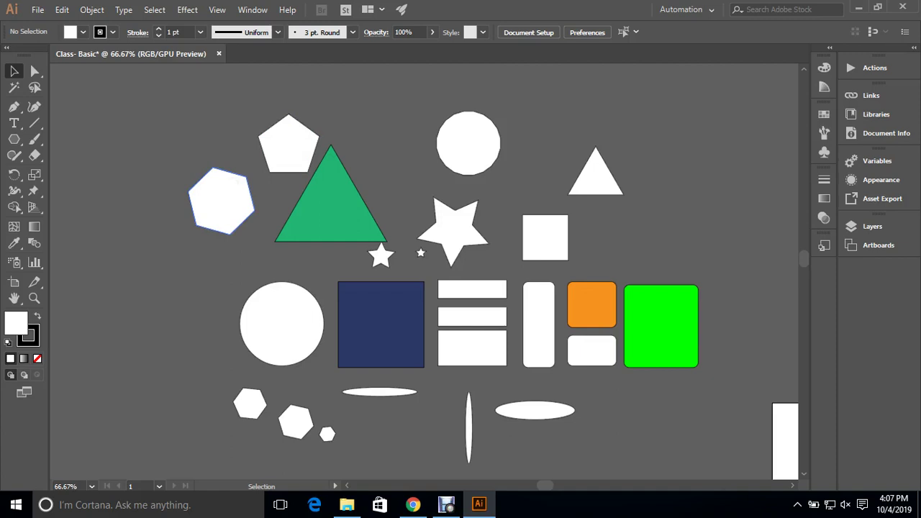
Step: Fill the white pentagon with RGB Red from the Fill swatches
{"action": "left_click", "coordinate": [282, 138]}
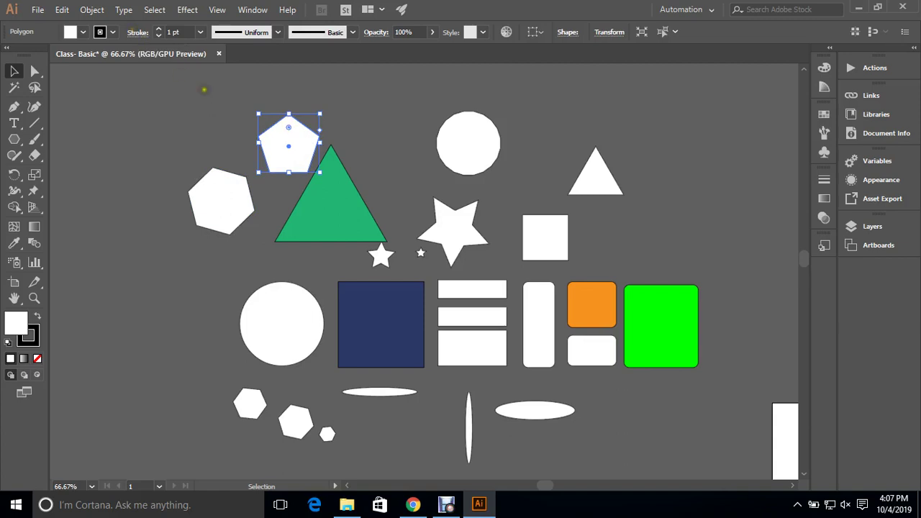
{"action": "left_click", "coordinate": [83, 32]}
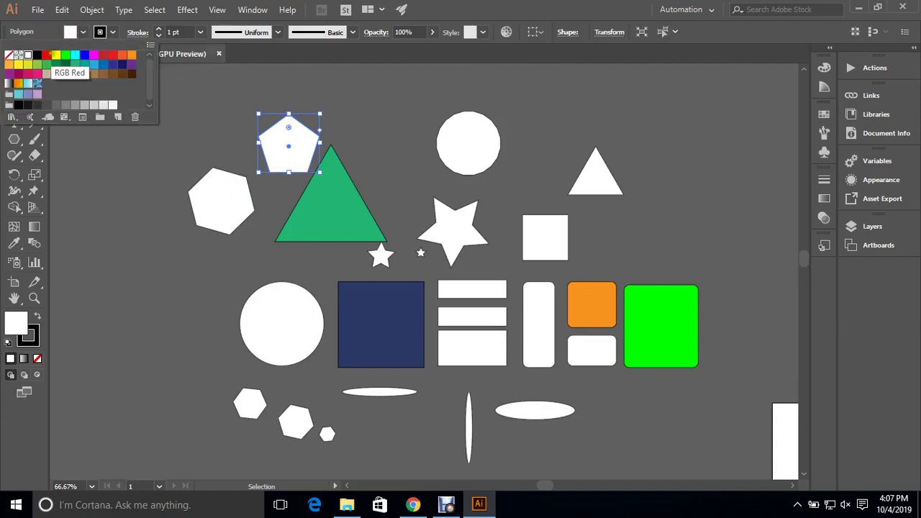
{"action": "left_click", "coordinate": [47, 55]}
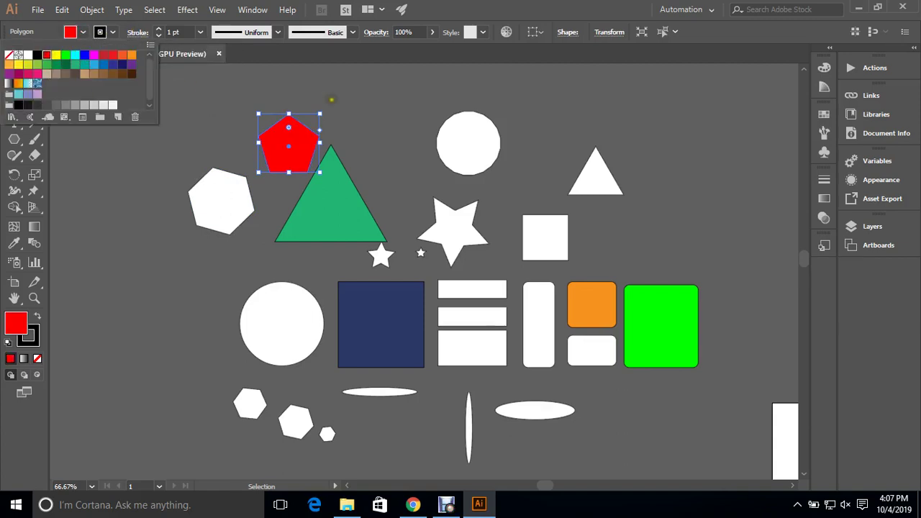
{"action": "left_click", "coordinate": [459, 243]}
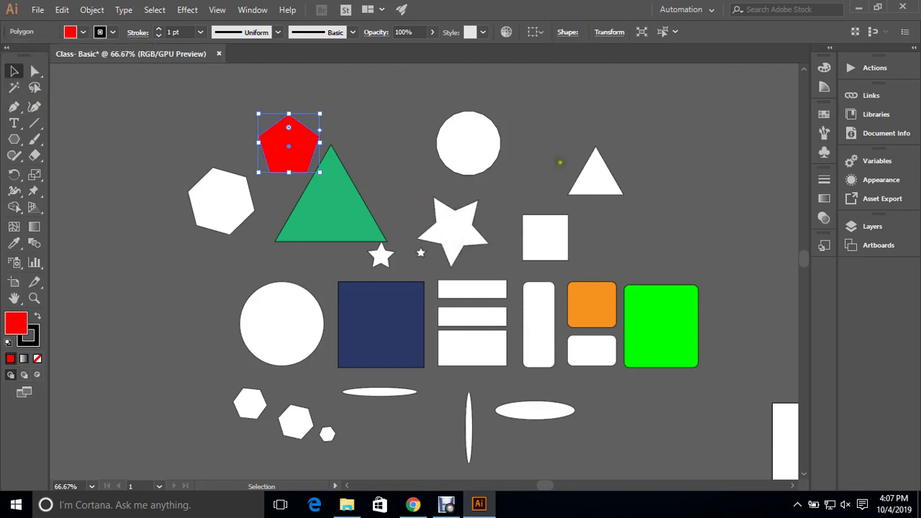
{"action": "double_click", "coordinate": [16, 324]}
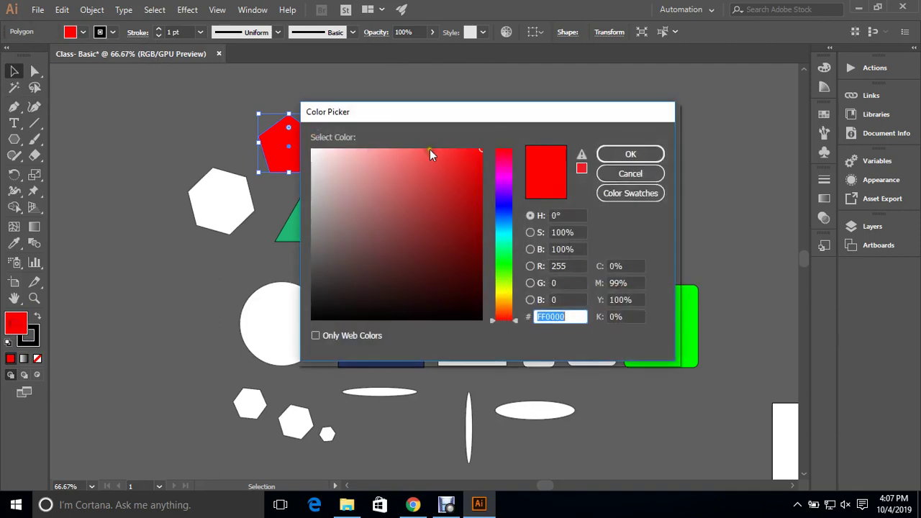
{"action": "left_click", "coordinate": [636, 153]}
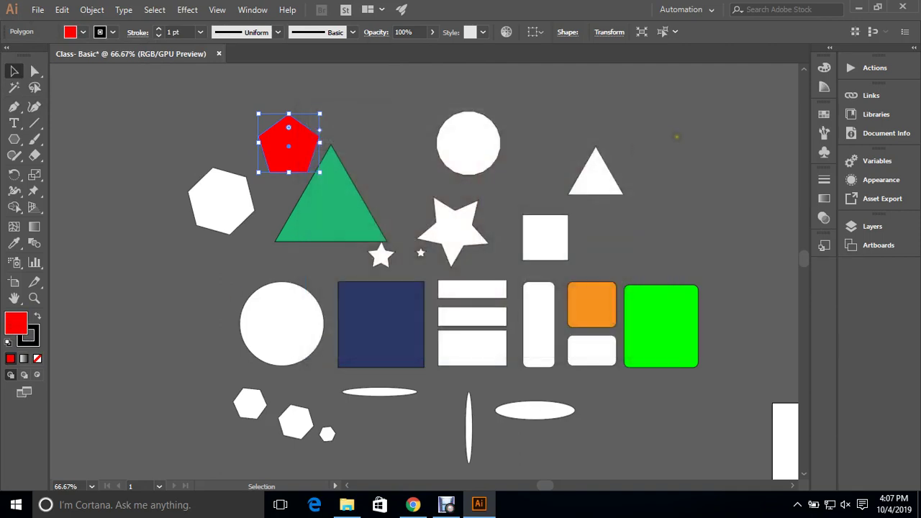
Step: Fill the large white star with pure red FF0000 via the Color Picker
{"action": "left_click", "coordinate": [468, 216]}
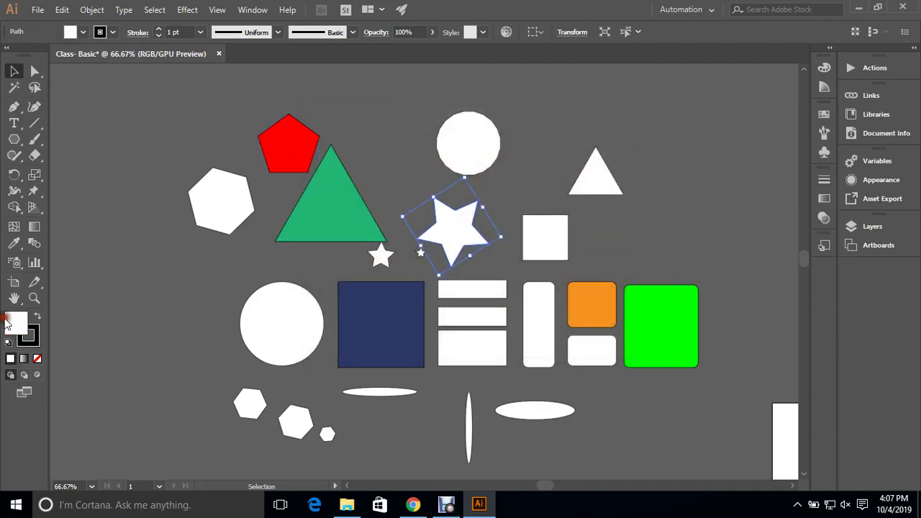
{"action": "double_click", "coordinate": [9, 324]}
{"action": "left_click_drag", "start_coordinate": [461, 158], "coordinate": [481, 150]}
{"action": "left_click", "coordinate": [630, 153]}
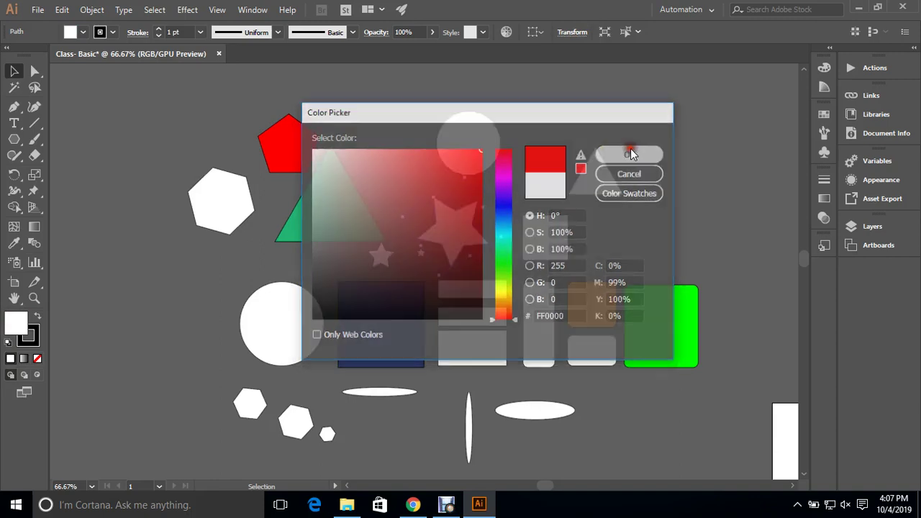
{"action": "left_click", "coordinate": [716, 138]}
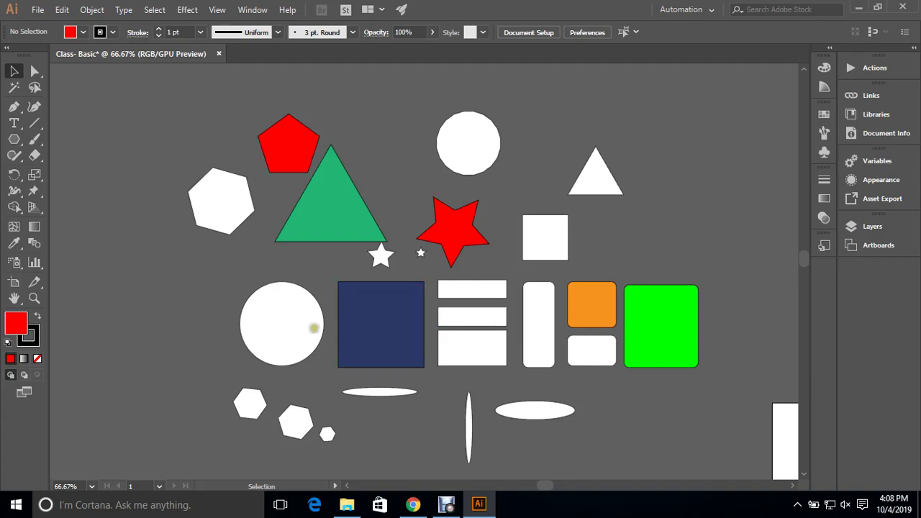
Step: Select the large circle, bottom wide rectangle and tall rounded rectangle together
{"action": "left_click", "coordinate": [265, 329]}
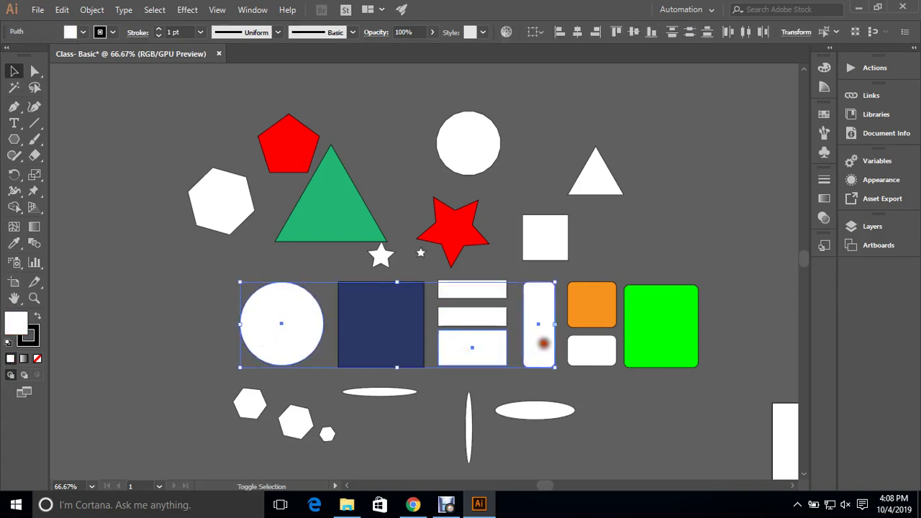
{"action": "left_click", "coordinate": [469, 399]}
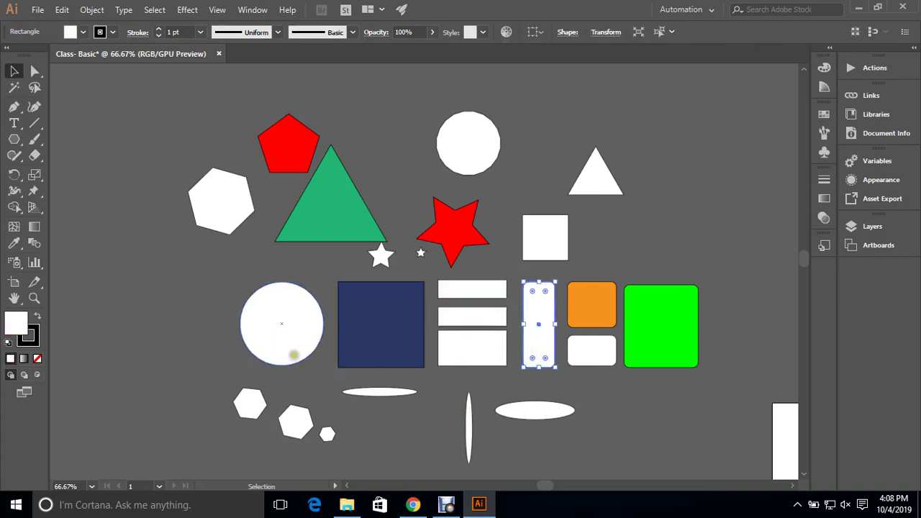
{"action": "left_click", "coordinate": [295, 350]}
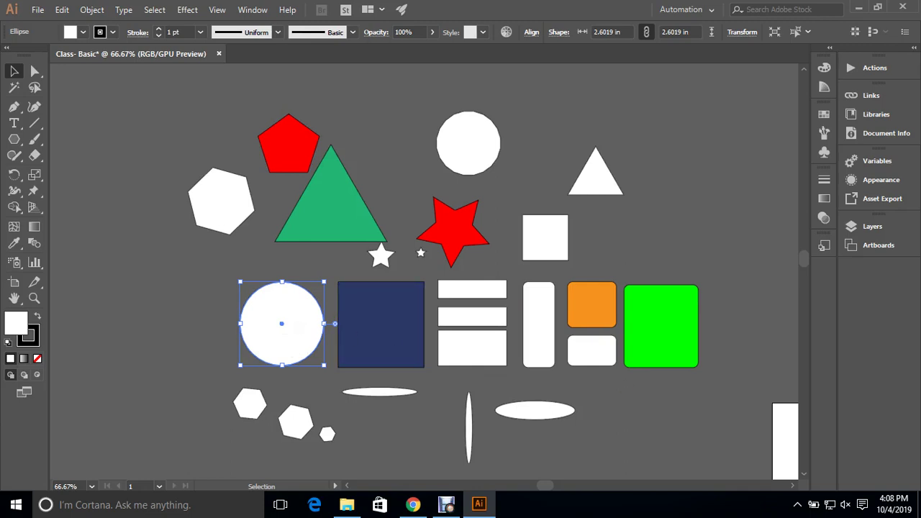
{"action": "left_click", "coordinate": [469, 351], "text": "shift"}
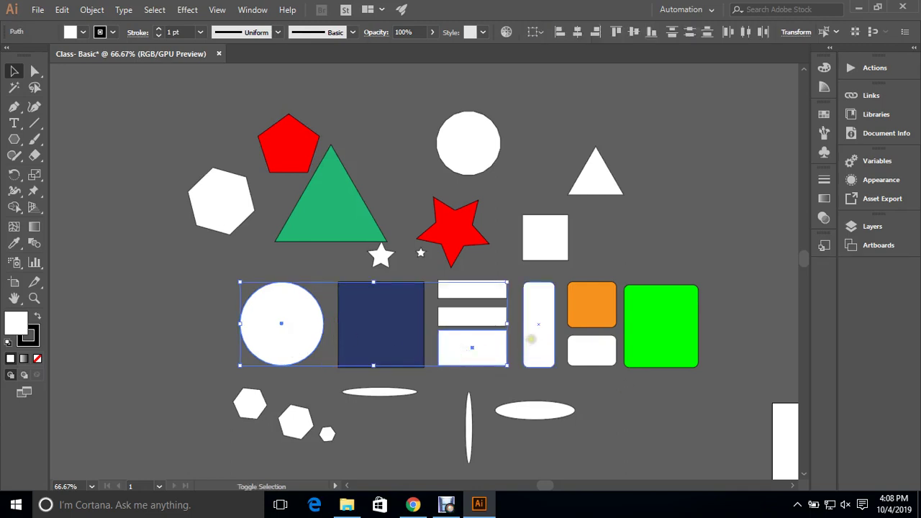
{"action": "left_click", "coordinate": [530, 339], "text": "shift"}
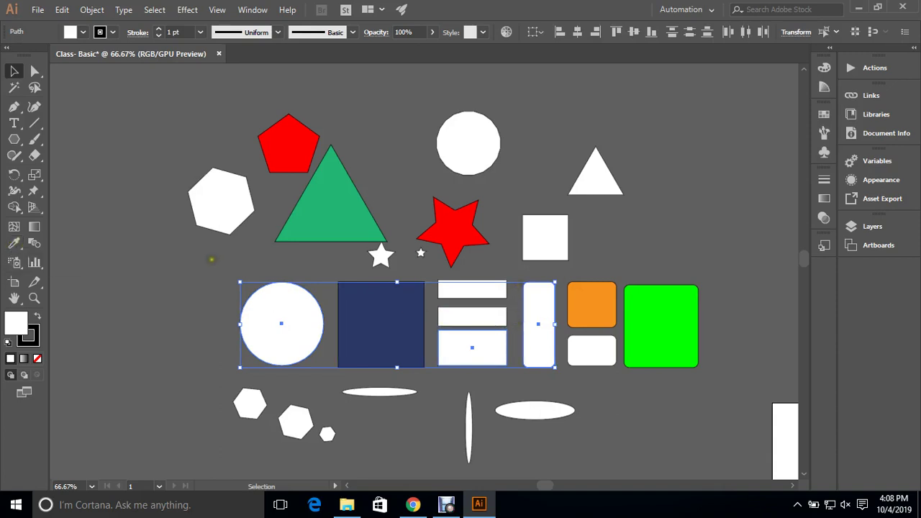
Step: Eyedropper the pentagon's red fill onto the three selected shapes
{"action": "left_click", "coordinate": [16, 246]}
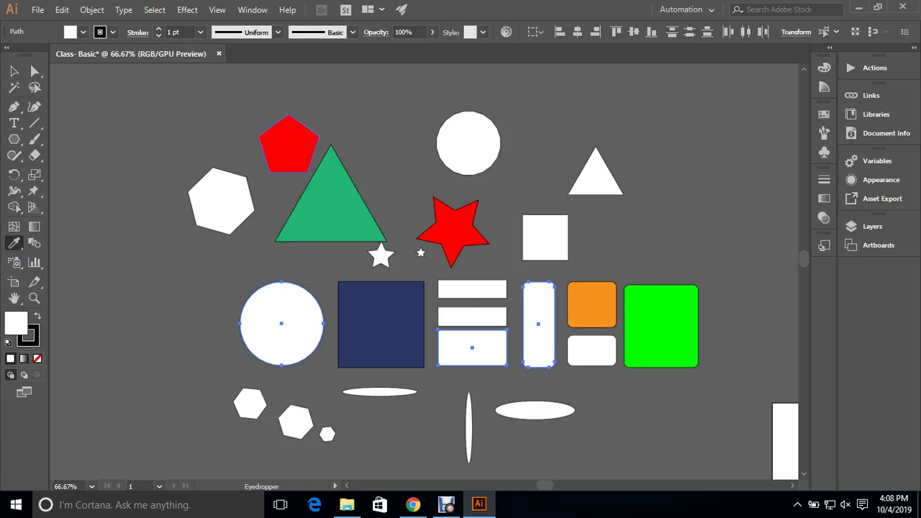
{"action": "left_click", "coordinate": [277, 134]}
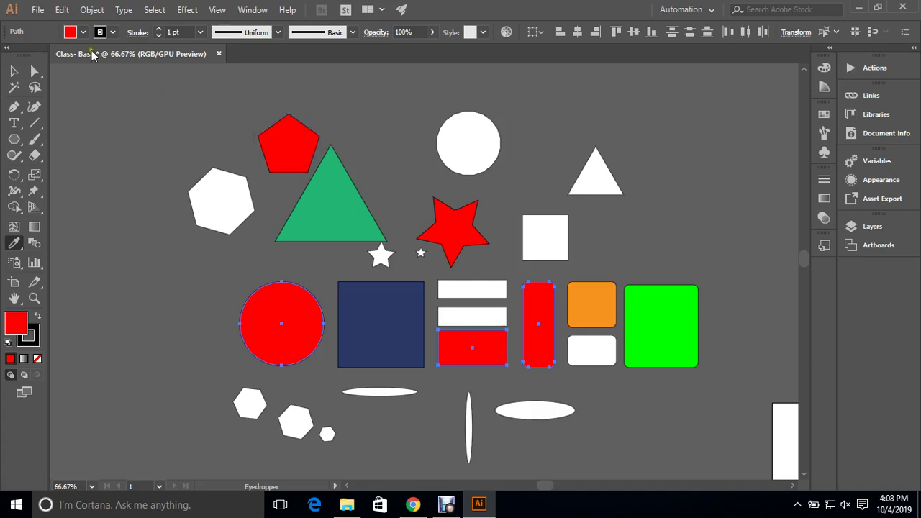
{"action": "left_click", "coordinate": [444, 234]}
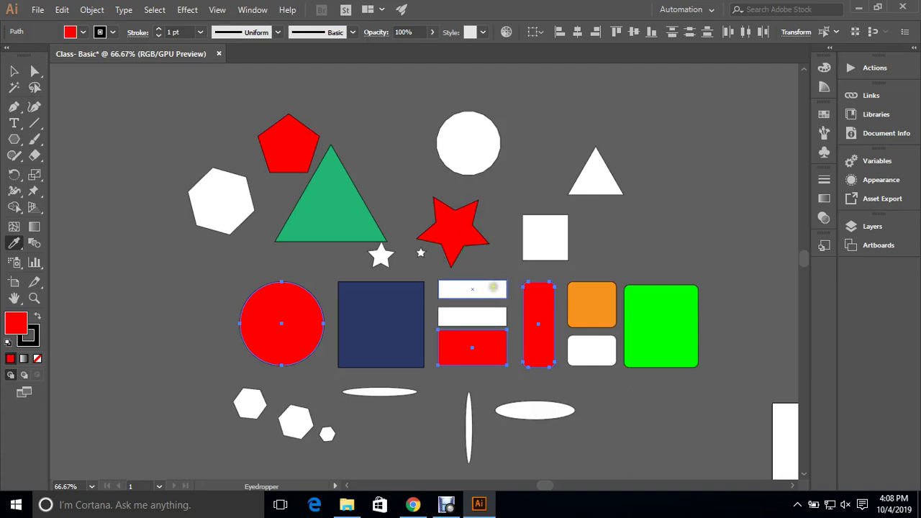
{"action": "left_click", "coordinate": [13, 70]}
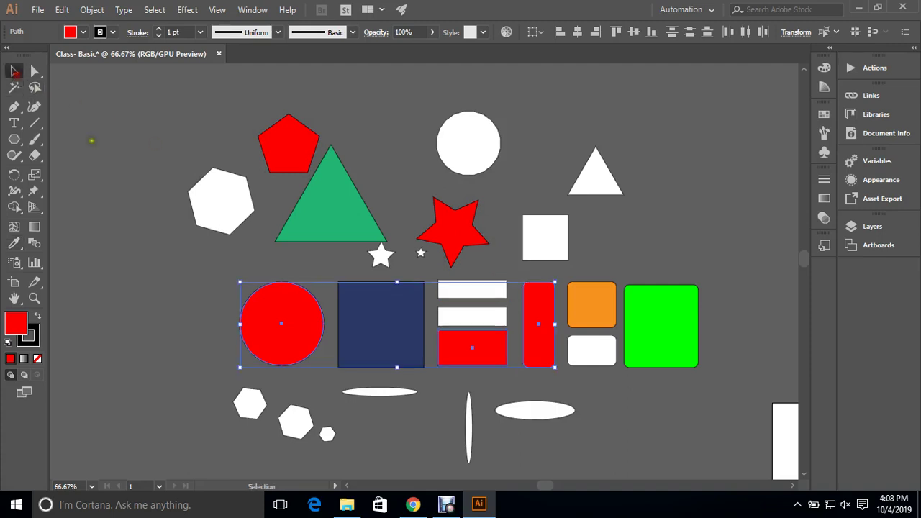
{"action": "left_click", "coordinate": [92, 141]}
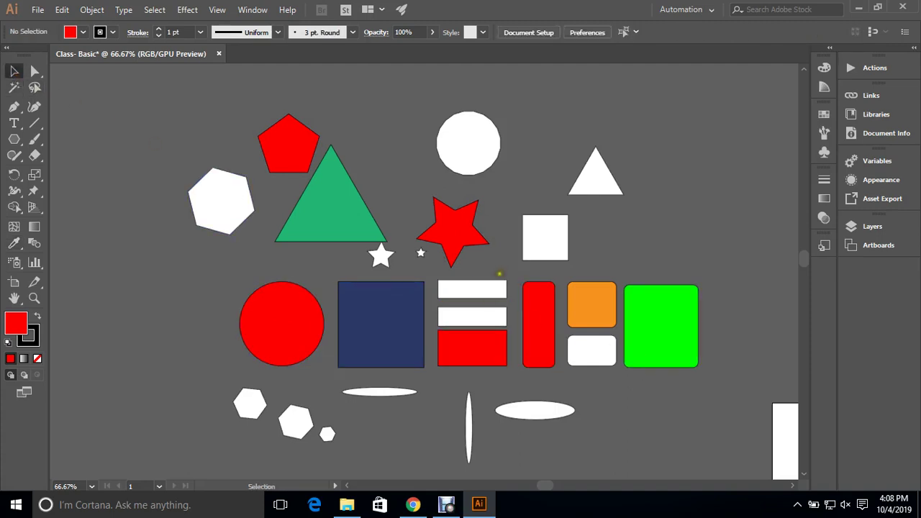
{"action": "left_click_drag", "start_coordinate": [499, 272], "coordinate": [487, 311]}
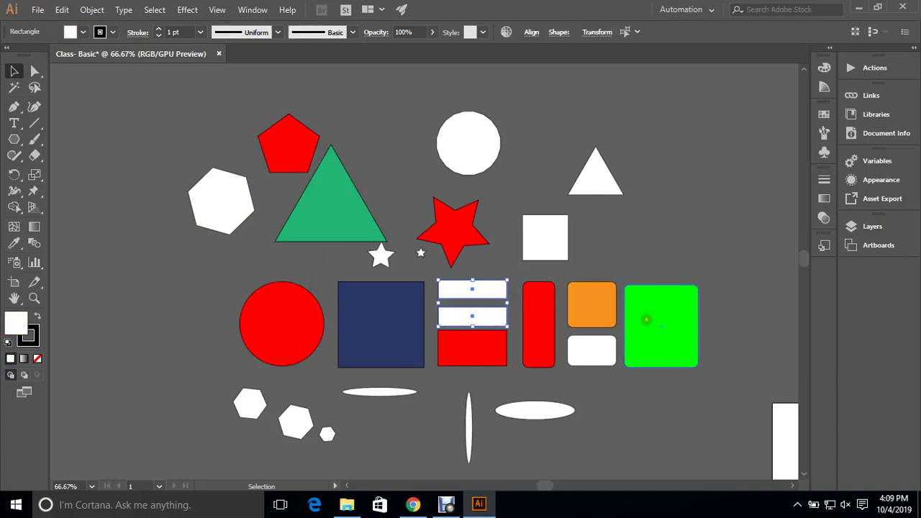
Step: Eyedropper the green square's fill onto the top two stacked bars
{"action": "left_click", "coordinate": [14, 245]}
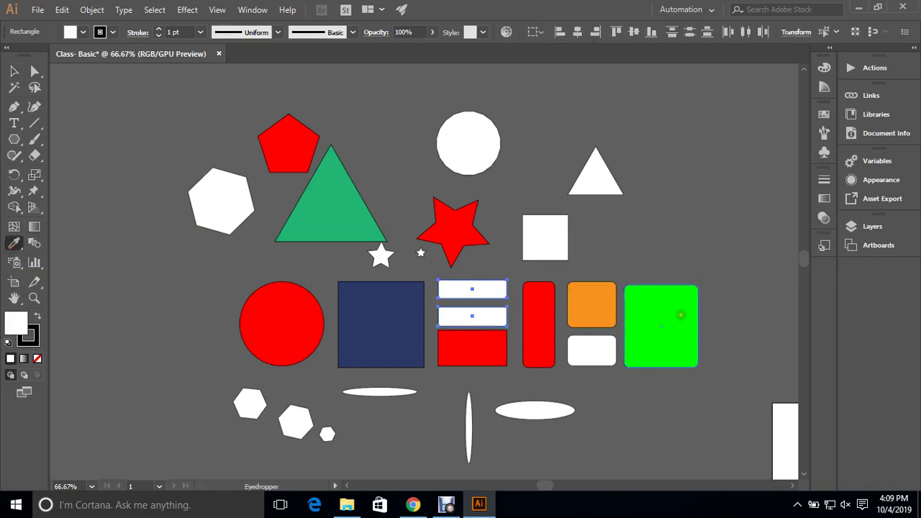
{"action": "left_click", "coordinate": [661, 324]}
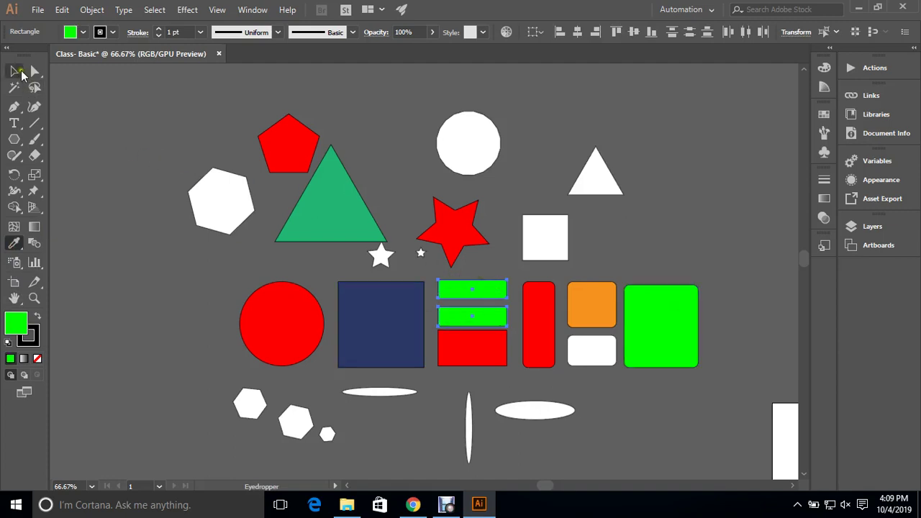
{"action": "left_click", "coordinate": [15, 71]}
{"action": "left_click", "coordinate": [79, 96]}
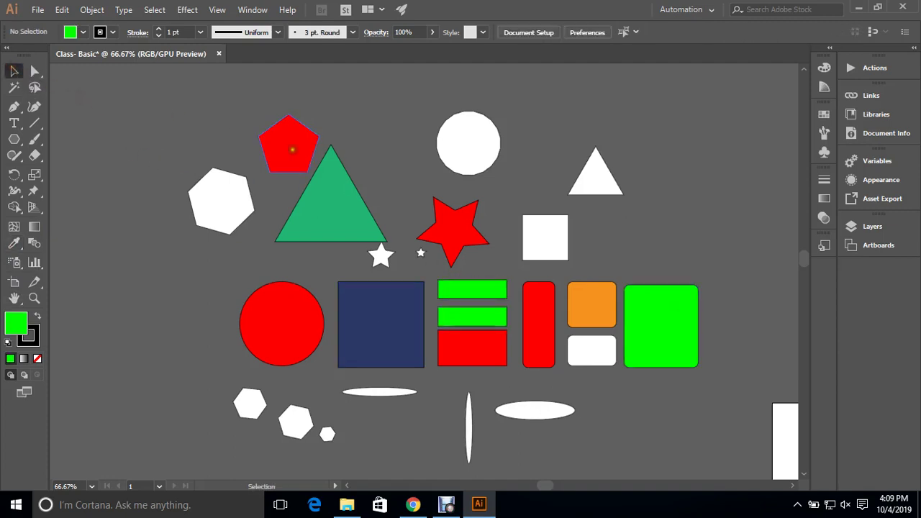
{"action": "left_click", "coordinate": [236, 201]}
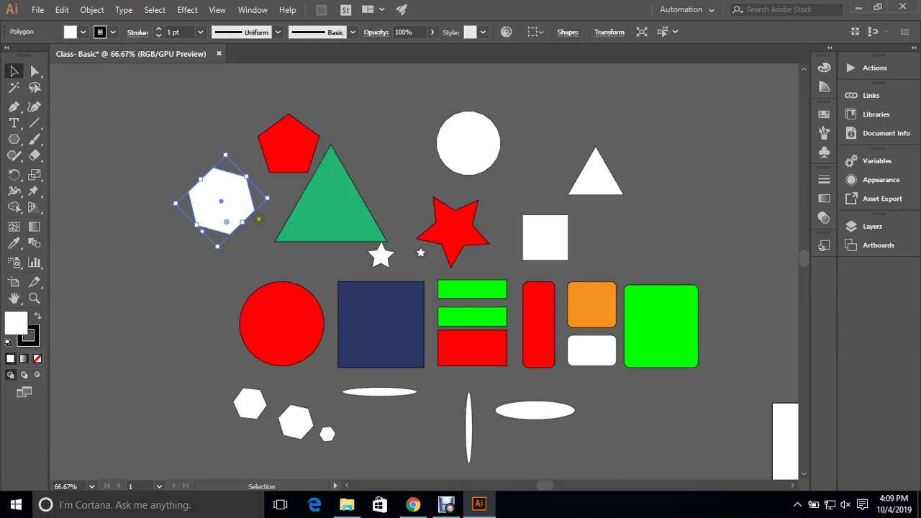
Step: Give the white hexagon a 15 pt black stroke
{"action": "left_click", "coordinate": [213, 272]}
{"action": "scroll", "coordinate": [243, 187], "scroll_direction": "up", "scroll_amount": 6}
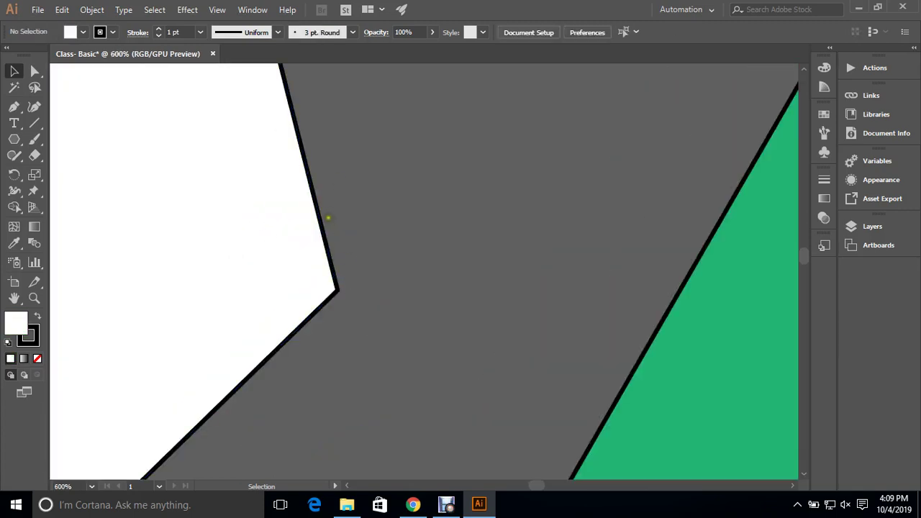
{"action": "scroll", "coordinate": [336, 267], "scroll_direction": "down", "scroll_amount": 3}
{"action": "scroll", "coordinate": [304, 274], "scroll_direction": "down", "scroll_amount": 2}
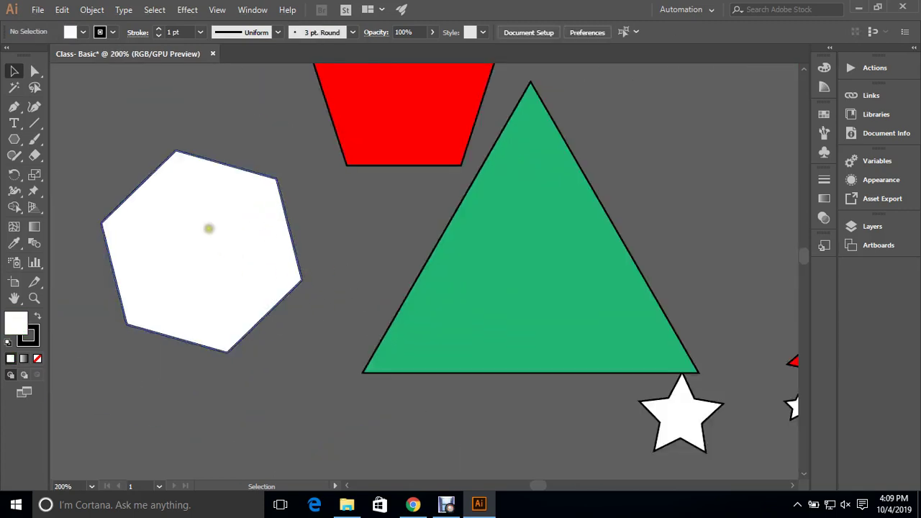
{"action": "left_click", "coordinate": [212, 259]}
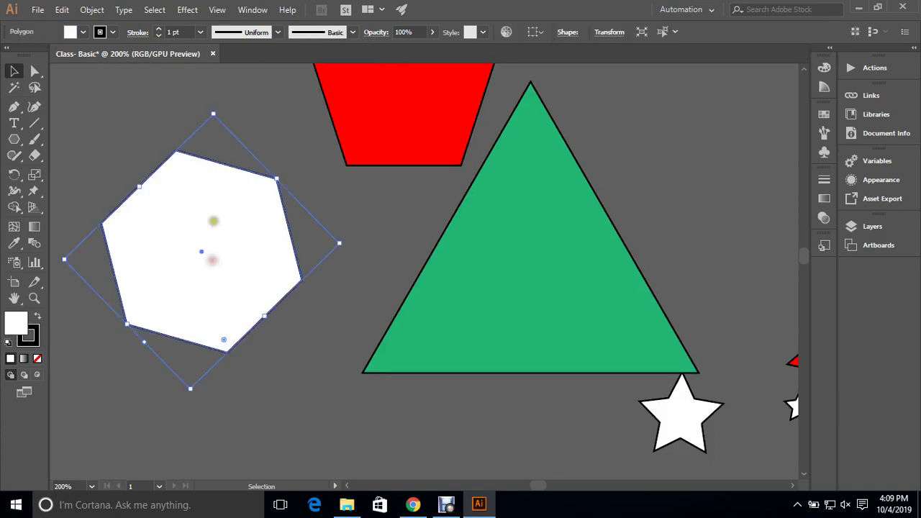
{"action": "left_click", "coordinate": [160, 30]}
{"action": "left_click", "coordinate": [159, 30]}
{"action": "left_click", "coordinate": [160, 31]}
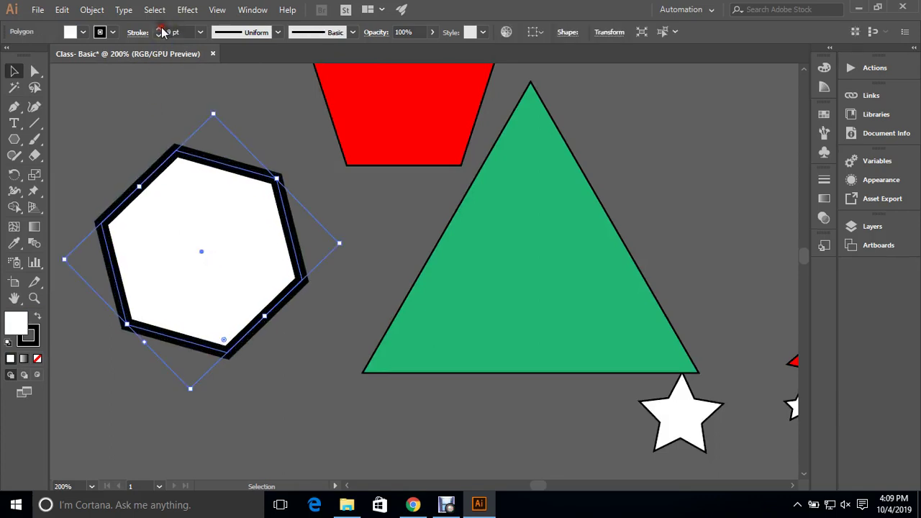
{"action": "left_click", "coordinate": [159, 30]}
{"action": "left_click", "coordinate": [161, 30]}
{"action": "left_click", "coordinate": [161, 30]}
{"action": "left_click", "coordinate": [161, 29]}
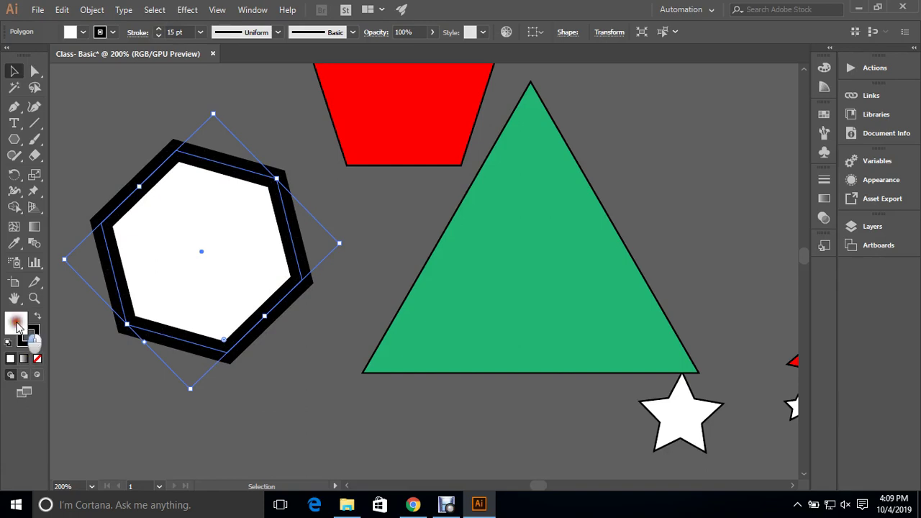
Step: Fill the hexagon with orange F99F00 in the Color Picker
{"action": "double_click", "coordinate": [16, 322]}
{"action": "left_click", "coordinate": [504, 209]}
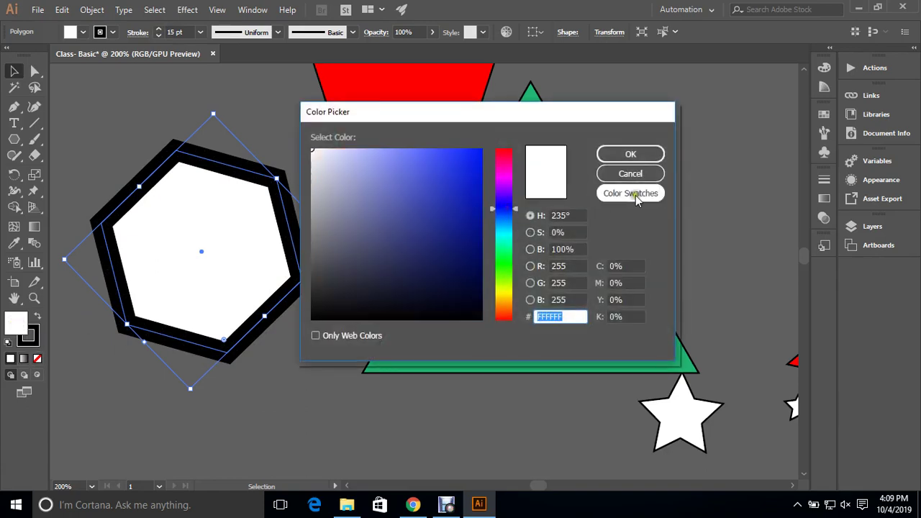
{"action": "left_click", "coordinate": [450, 169]}
{"action": "left_click", "coordinate": [613, 153]}
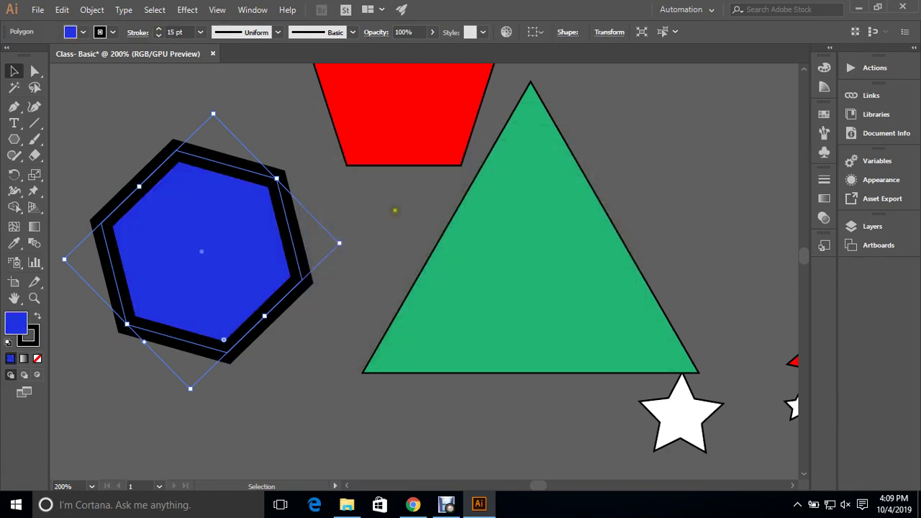
{"action": "double_click", "coordinate": [18, 331]}
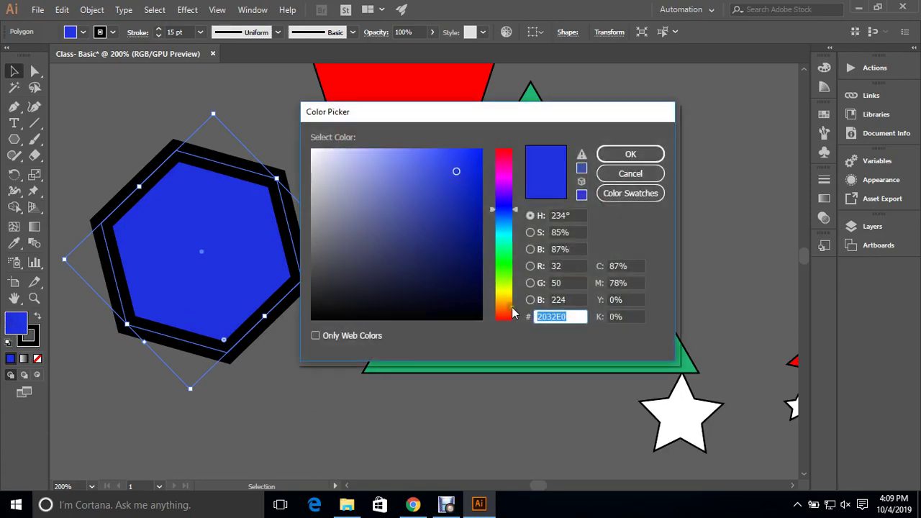
{"action": "left_click", "coordinate": [506, 303]}
{"action": "left_click", "coordinate": [481, 151]}
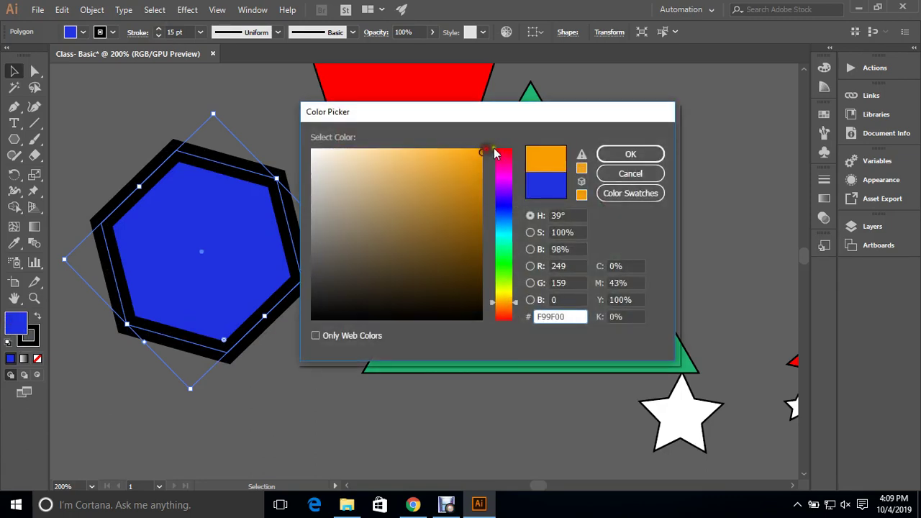
{"action": "left_click", "coordinate": [630, 154]}
{"action": "left_click", "coordinate": [712, 190]}
{"action": "scroll", "coordinate": [713, 189], "scroll_direction": "down", "scroll_amount": 4}
{"action": "left_click_drag", "start_coordinate": [461, 345], "coordinate": [223, 331]}
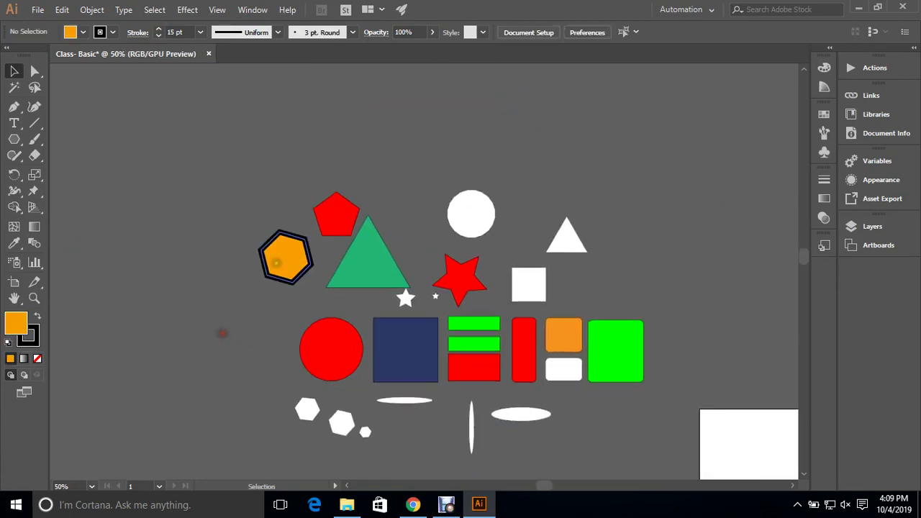
{"action": "scroll", "coordinate": [309, 231], "scroll_direction": "up", "scroll_amount": 1}
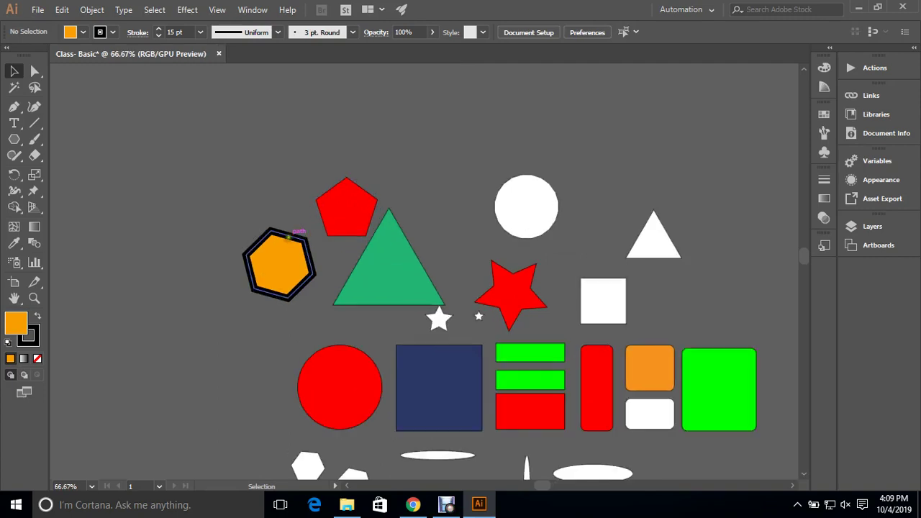
Step: Eyedropper the hexagon's orange fill and thick black outline onto the white circle and square
{"action": "left_click", "coordinate": [525, 189]}
{"action": "left_click", "coordinate": [604, 301], "text": "shift"}
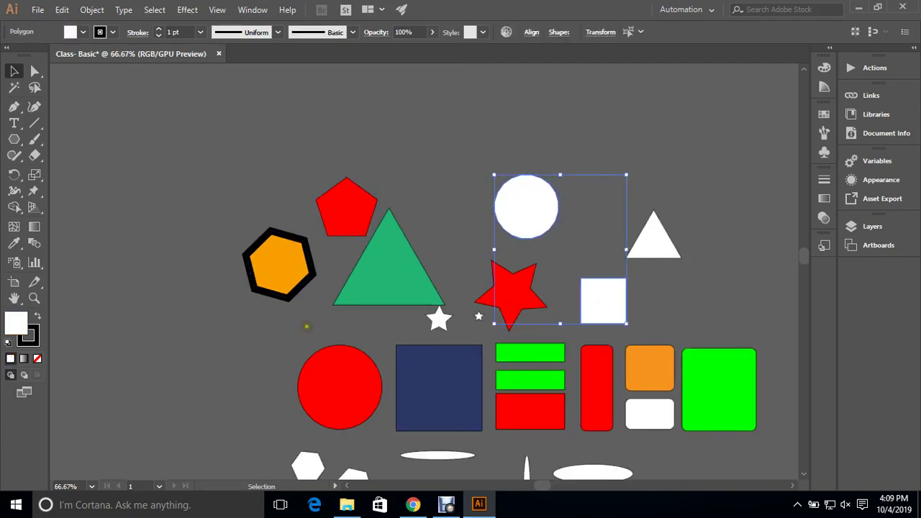
{"action": "left_click", "coordinate": [14, 243]}
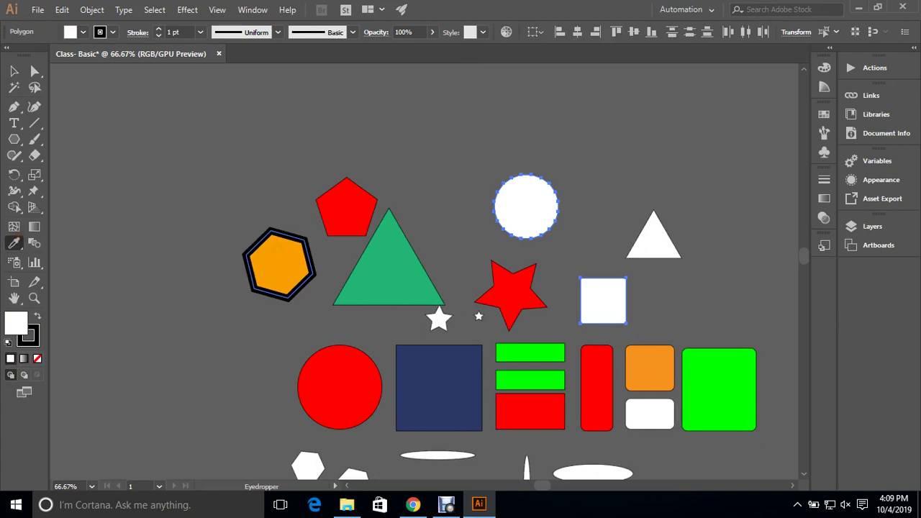
{"action": "left_click", "coordinate": [276, 251]}
{"action": "left_click", "coordinate": [13, 71]}
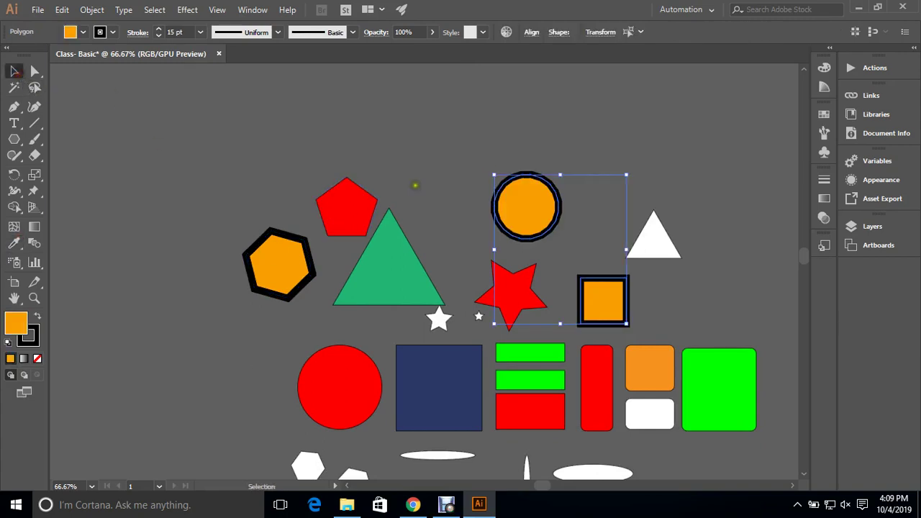
{"action": "left_click", "coordinate": [473, 128]}
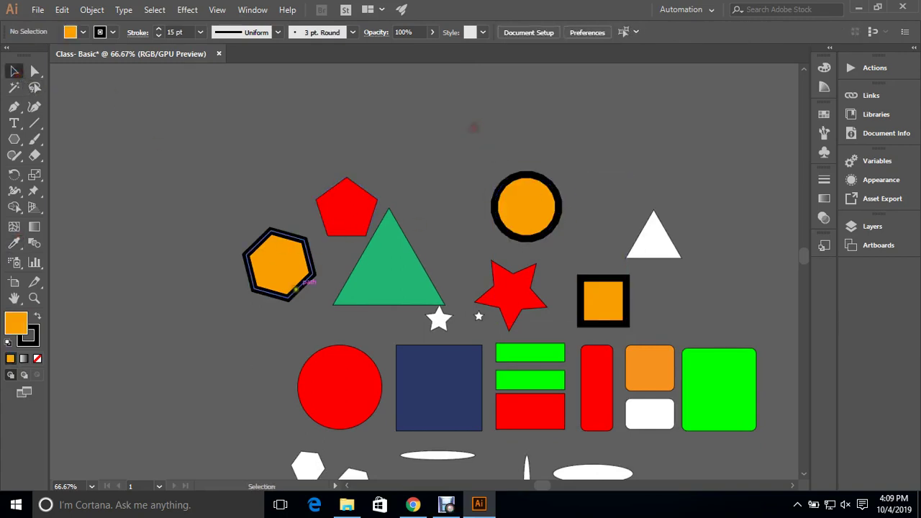
{"action": "left_click", "coordinate": [279, 265]}
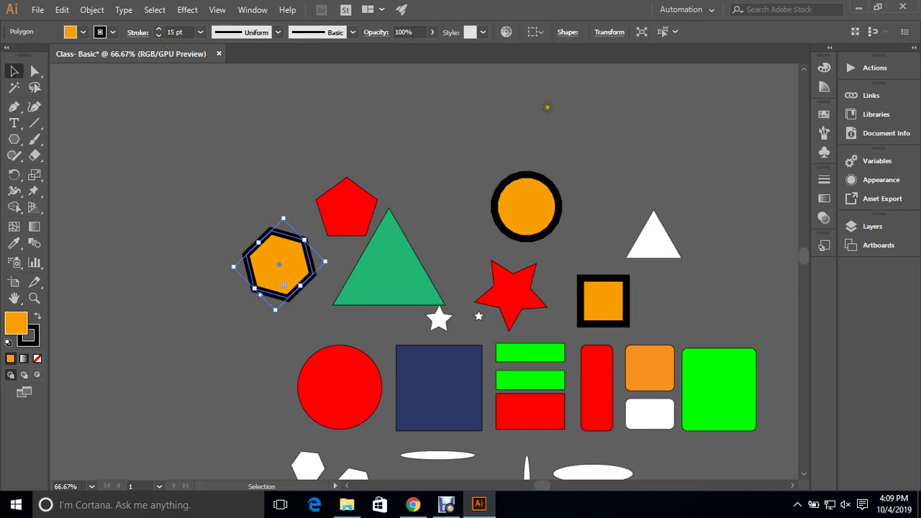
{"action": "left_click", "coordinate": [554, 124]}
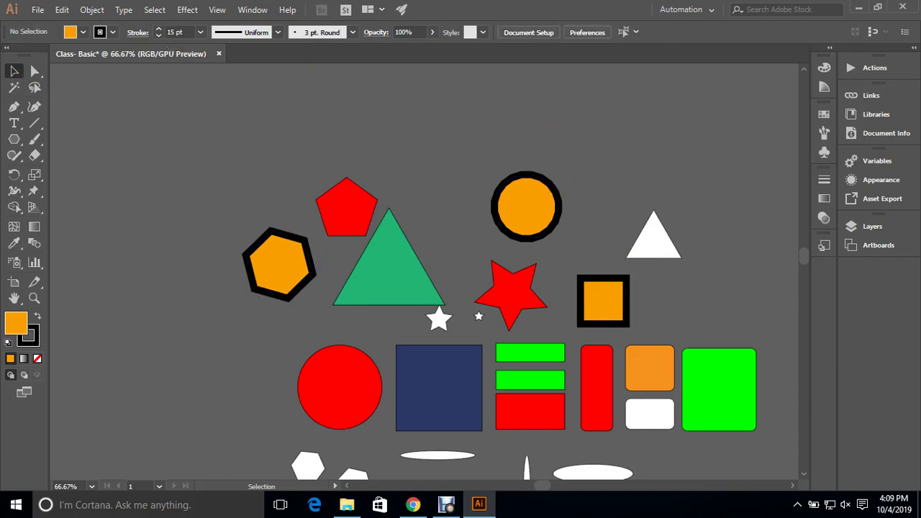
{"action": "left_click_drag", "start_coordinate": [593, 206], "coordinate": [532, 165]}
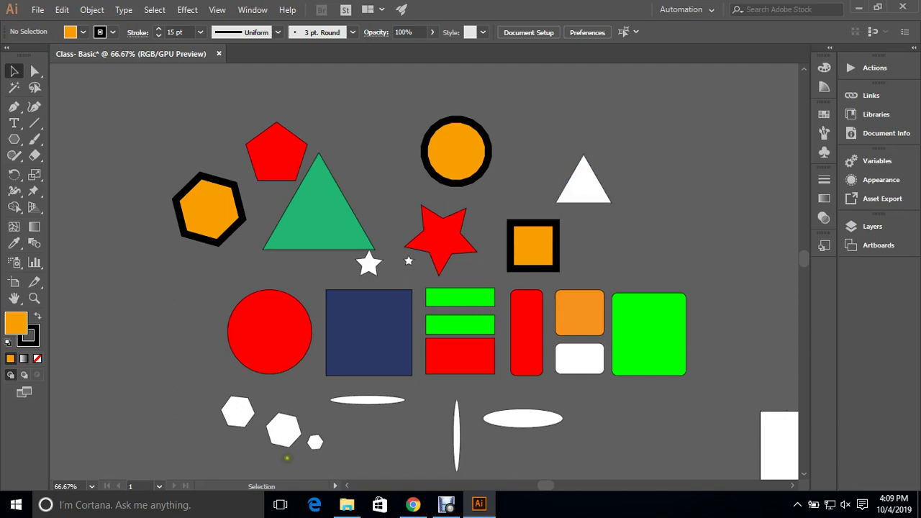
Step: Make the two small hexagons and flat ellipse navy, sampled from the navy square
{"action": "left_click_drag", "start_coordinate": [286, 457], "coordinate": [359, 391]}
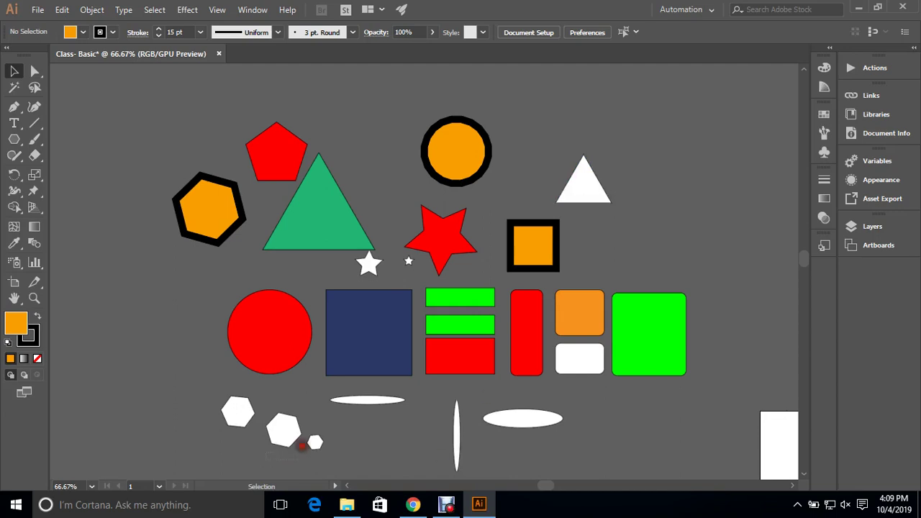
{"action": "left_click", "coordinate": [12, 245]}
{"action": "left_click", "coordinate": [362, 335]}
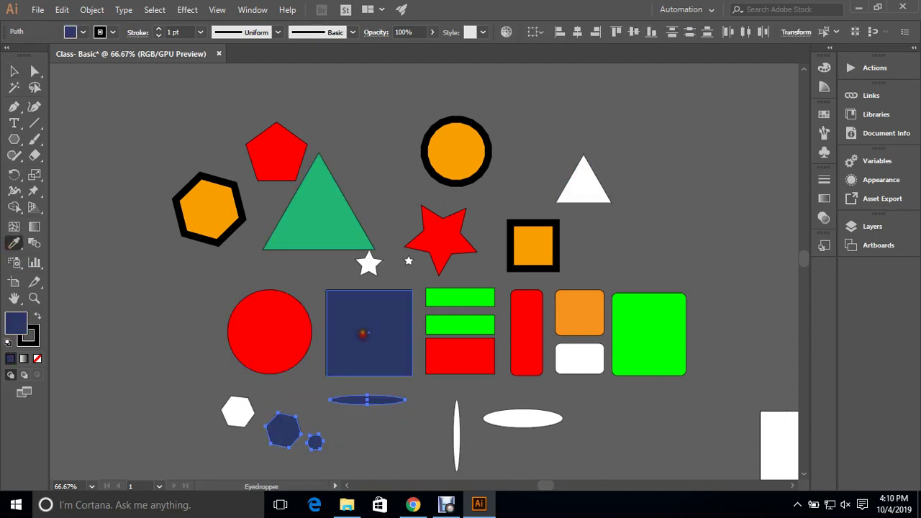
{"action": "left_click", "coordinate": [12, 70]}
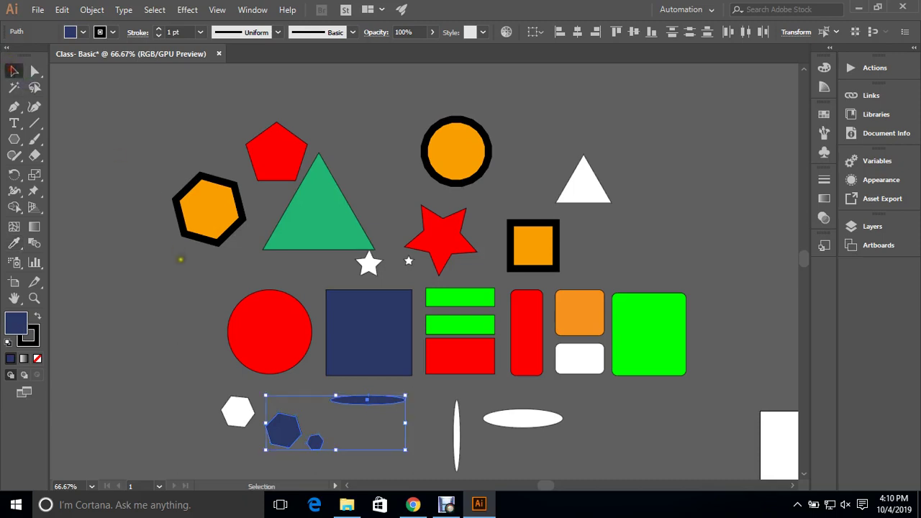
{"action": "left_click", "coordinate": [150, 263]}
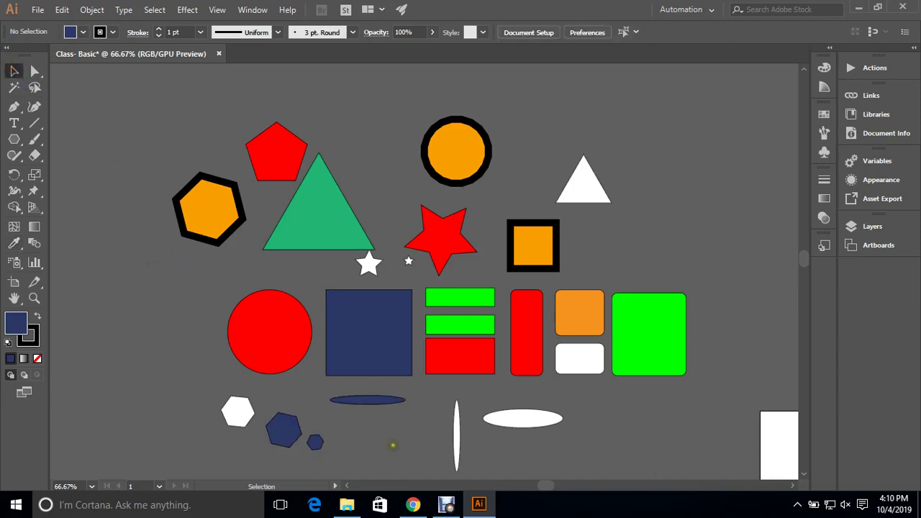
Step: Eyedropper the orange circle's fill and black outline onto both white ellipses
{"action": "left_click_drag", "start_coordinate": [442, 396], "coordinate": [586, 456]}
{"action": "left_click", "coordinate": [14, 243]}
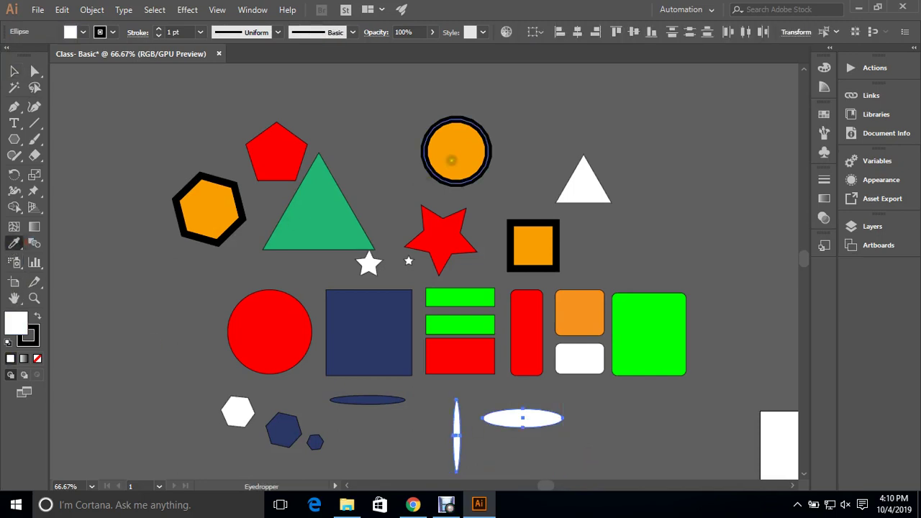
{"action": "left_click", "coordinate": [451, 160]}
{"action": "left_click", "coordinate": [14, 70]}
{"action": "left_click", "coordinate": [86, 99]}
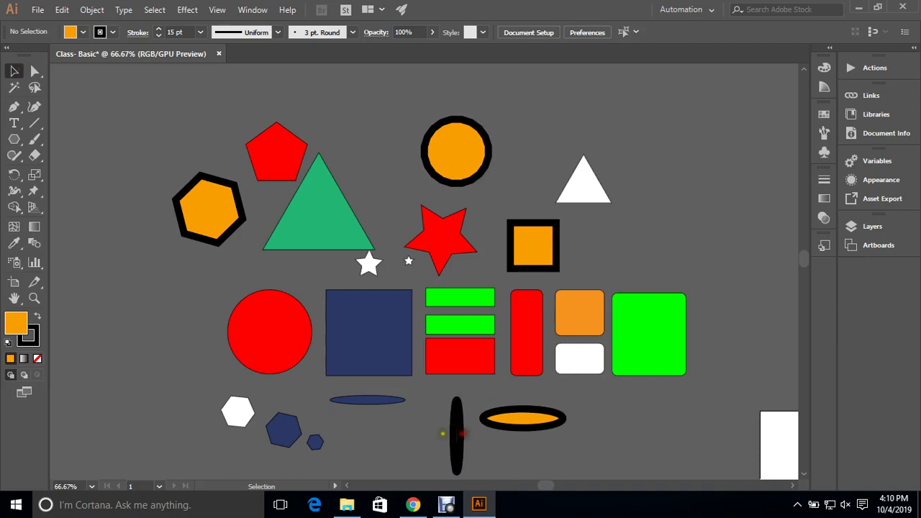
Step: Widen the thin upright ellipse into an oval by dragging its side handle
{"action": "left_click", "coordinate": [457, 440]}
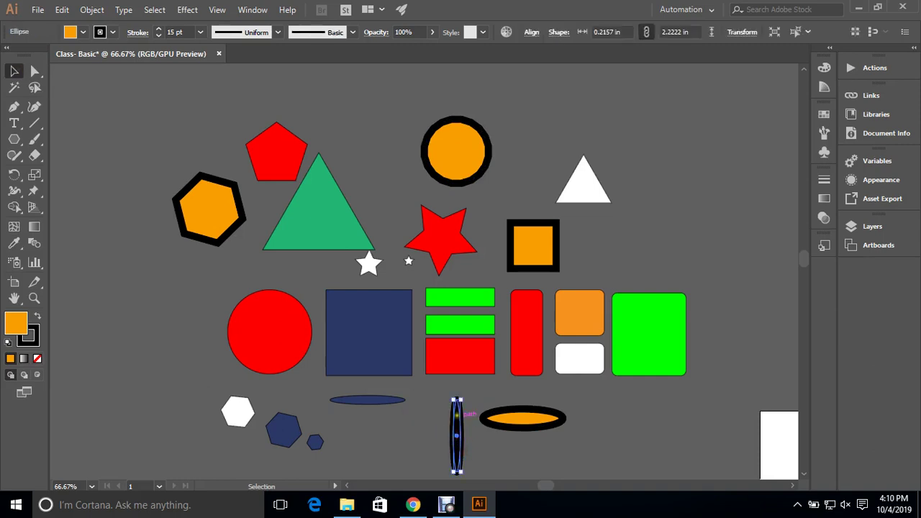
{"action": "left_click_drag", "start_coordinate": [453, 398], "coordinate": [421, 397]}
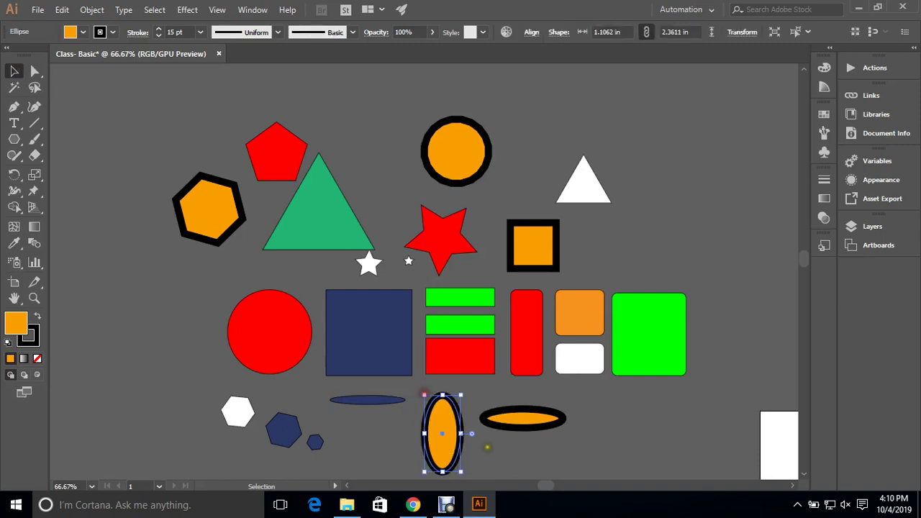
{"action": "left_click", "coordinate": [492, 450]}
{"action": "left_click_drag", "start_coordinate": [491, 300], "coordinate": [446, 287]}
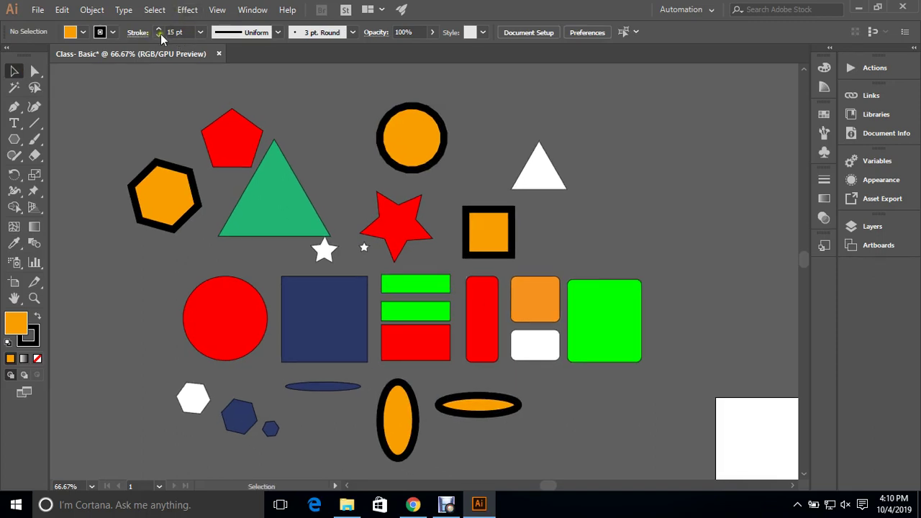
Step: Magic Wand through the red, orange and green fill groups, ending on all white shapes
{"action": "left_click", "coordinate": [324, 300]}
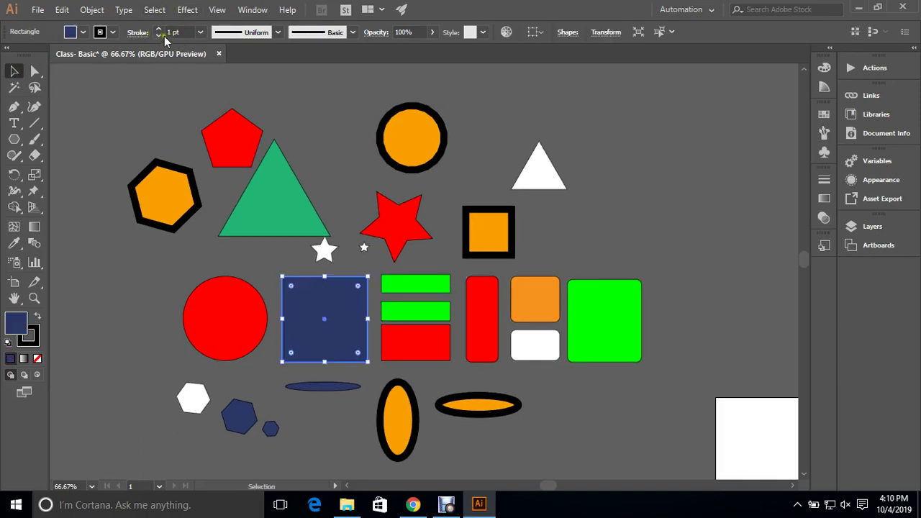
{"action": "left_click", "coordinate": [341, 135]}
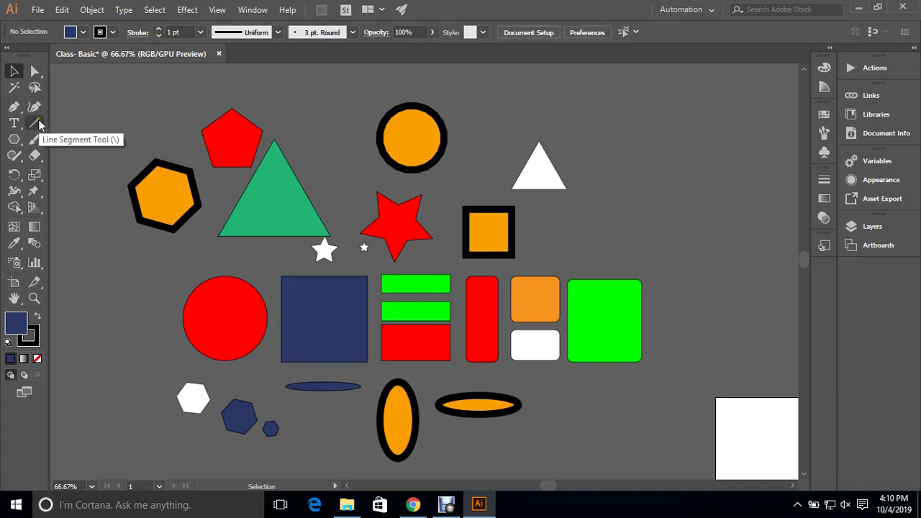
{"action": "left_click", "coordinate": [15, 88]}
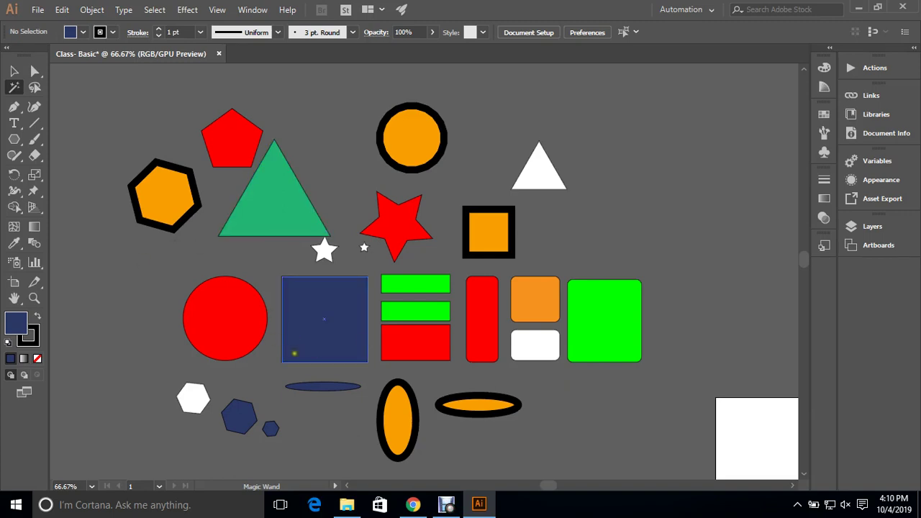
{"action": "left_click", "coordinate": [233, 329]}
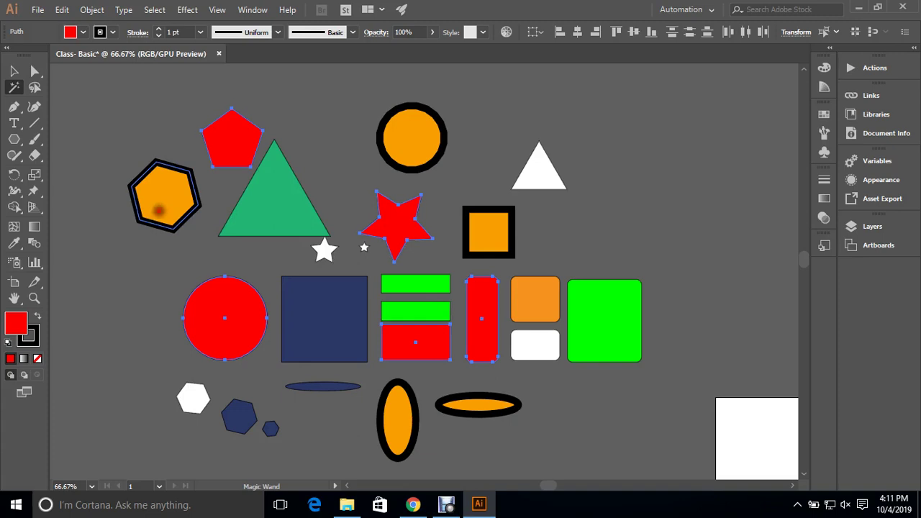
{"action": "left_click", "coordinate": [159, 211]}
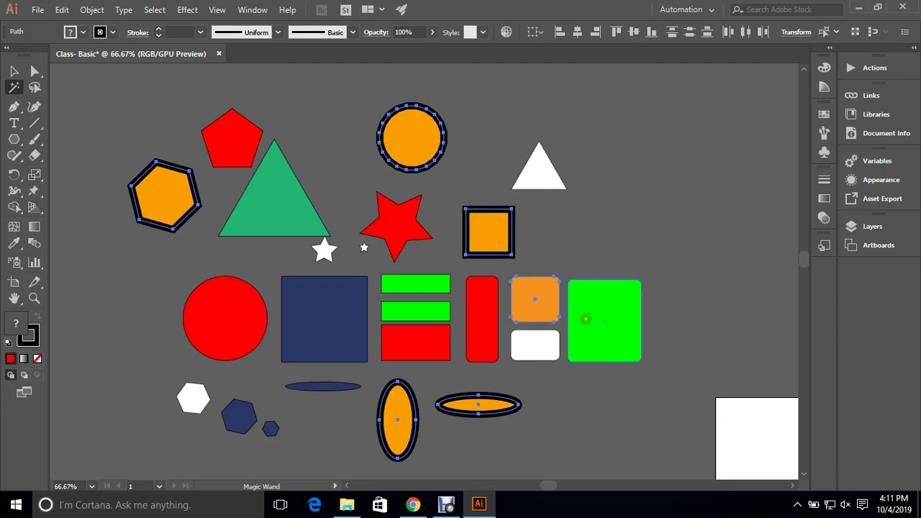
{"action": "left_click", "coordinate": [610, 311]}
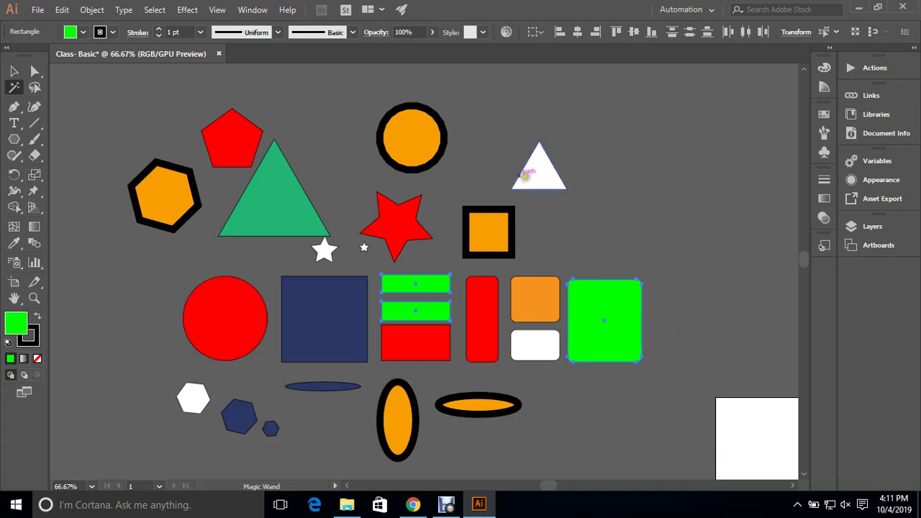
{"action": "left_click", "coordinate": [551, 172]}
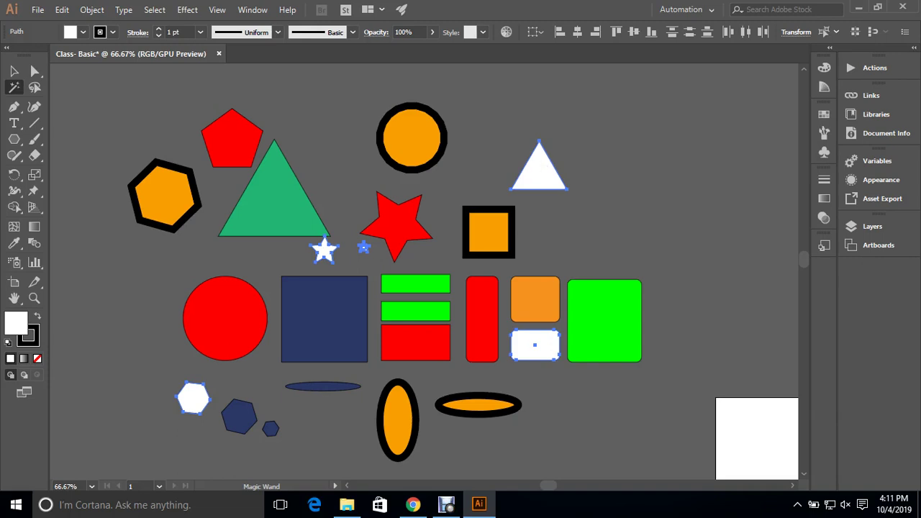
Step: Fill the selected white triangle, stars, hexagon and rounded rectangle with pink FF1795
{"action": "left_click", "coordinate": [14, 71]}
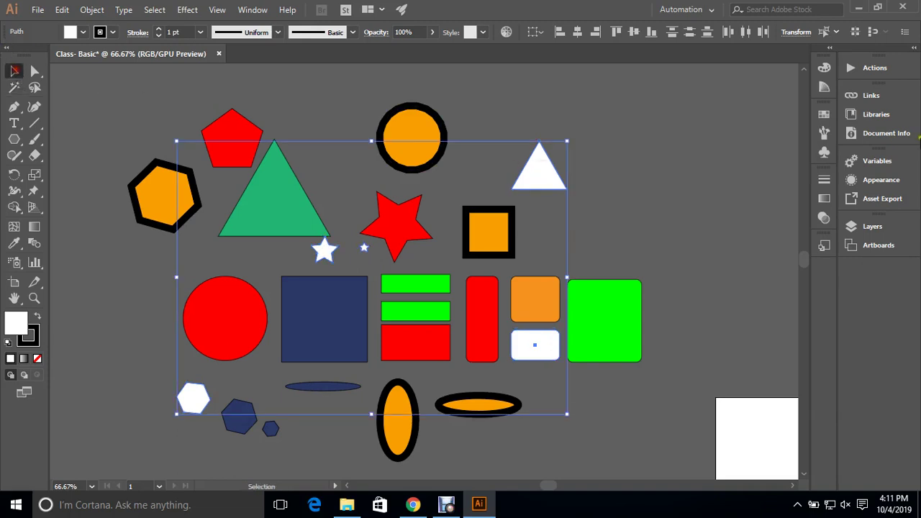
{"action": "left_click", "coordinate": [824, 67]}
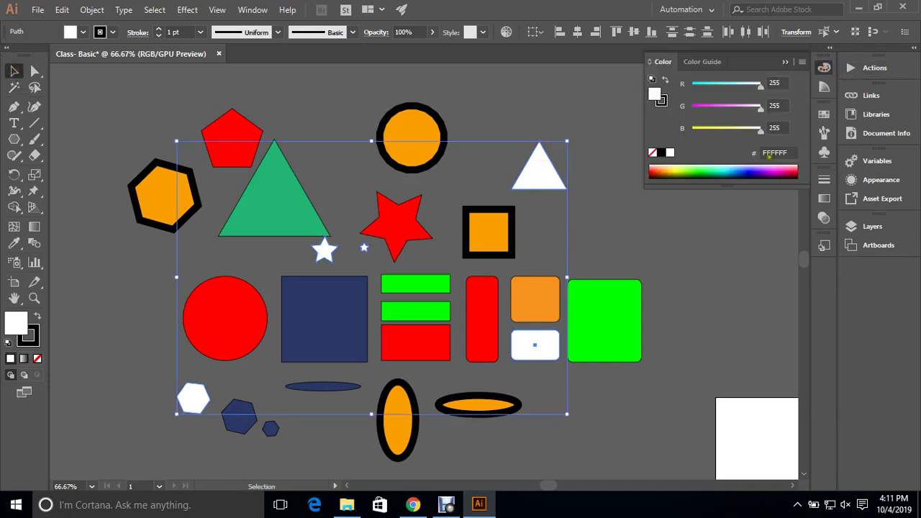
{"action": "left_click", "coordinate": [783, 171]}
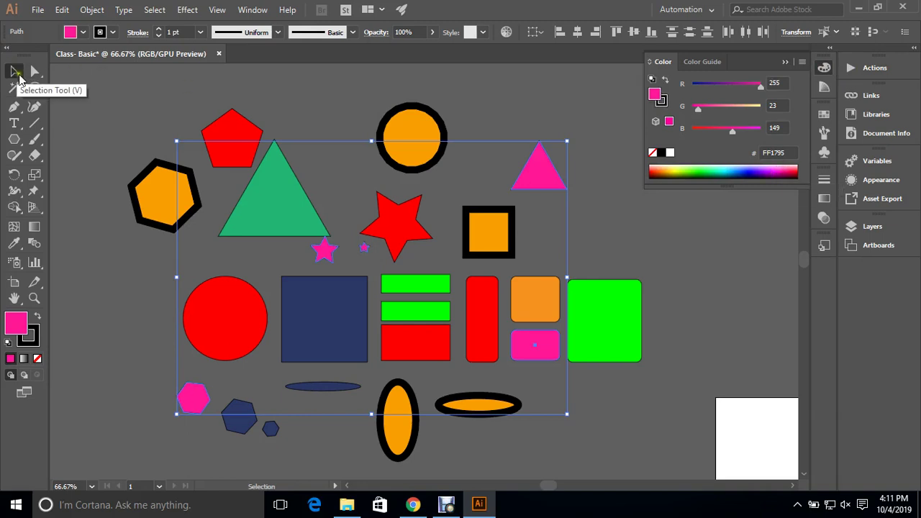
{"action": "left_click", "coordinate": [100, 93]}
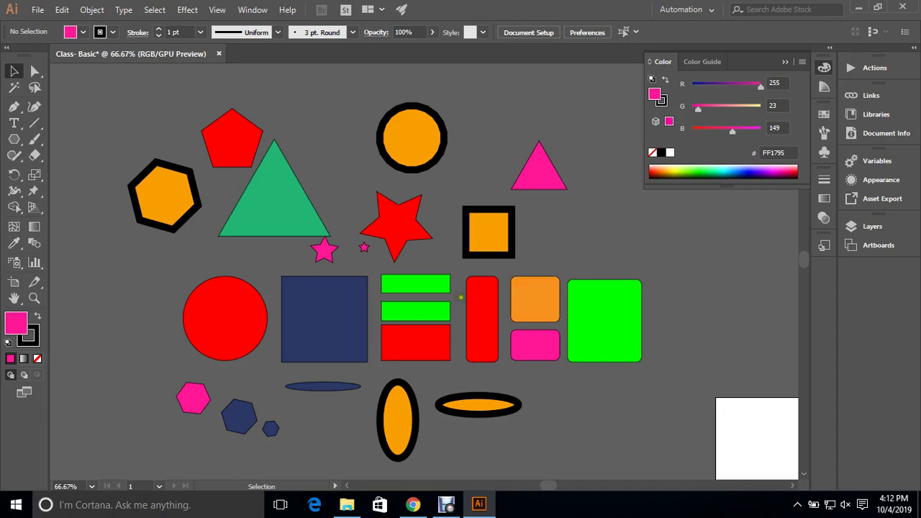
Step: Round the top green rectangle's corners by dragging its live-corner widget inward
{"action": "scroll", "coordinate": [412, 299], "scroll_direction": "up", "scroll_amount": 3}
{"action": "scroll", "coordinate": [412, 298], "scroll_direction": "up", "scroll_amount": 1}
{"action": "left_click_drag", "start_coordinate": [702, 320], "coordinate": [471, 240]}
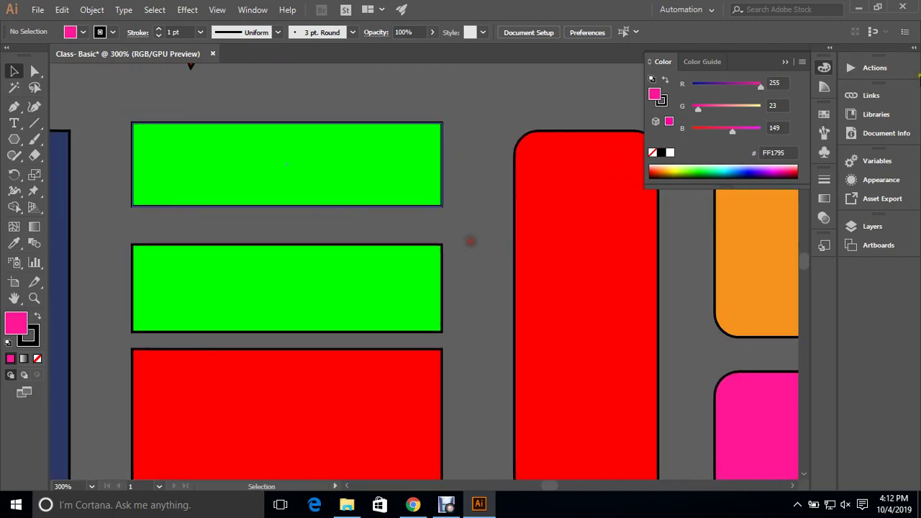
{"action": "left_click", "coordinate": [785, 63]}
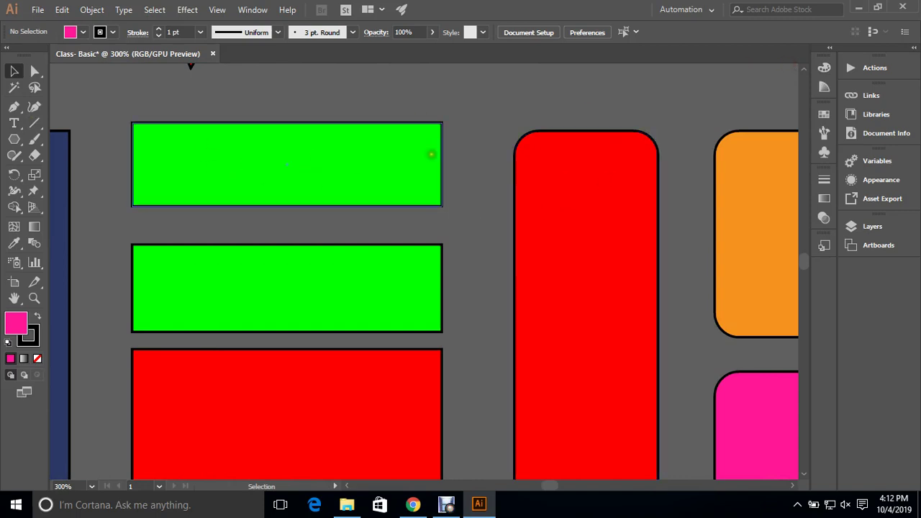
{"action": "left_click", "coordinate": [187, 181]}
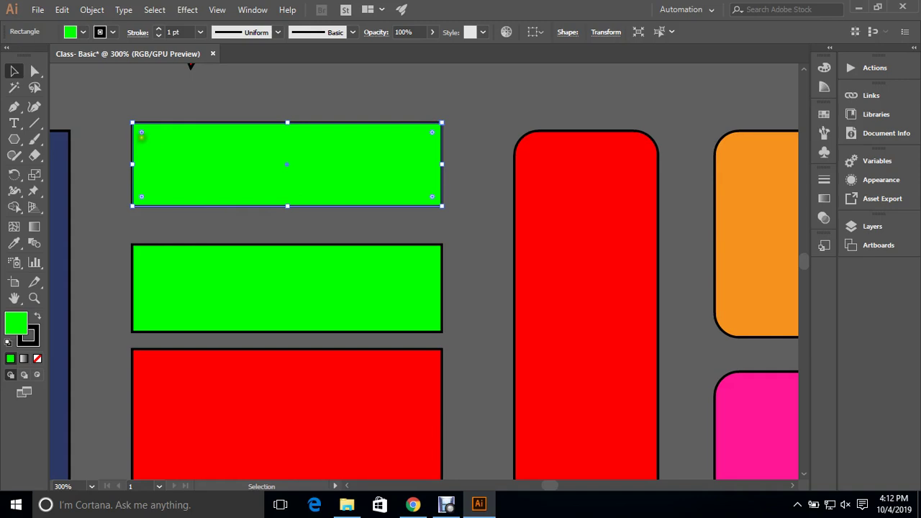
{"action": "left_click_drag", "start_coordinate": [142, 132], "coordinate": [158, 148]}
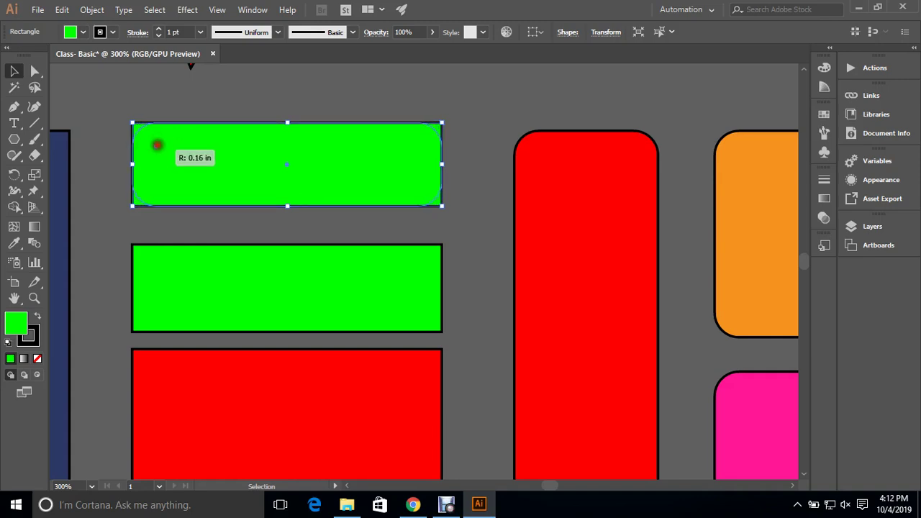
{"action": "left_click", "coordinate": [506, 118]}
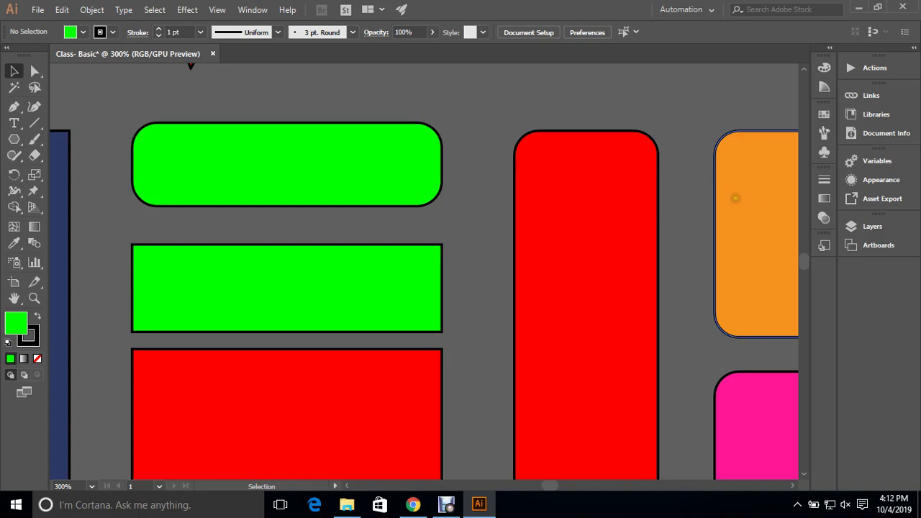
{"action": "left_click", "coordinate": [631, 228]}
Step: Drag the orange rounded rectangle's live-corner widget out to make its corners square
{"action": "left_click_drag", "start_coordinate": [627, 183], "coordinate": [494, 206]}
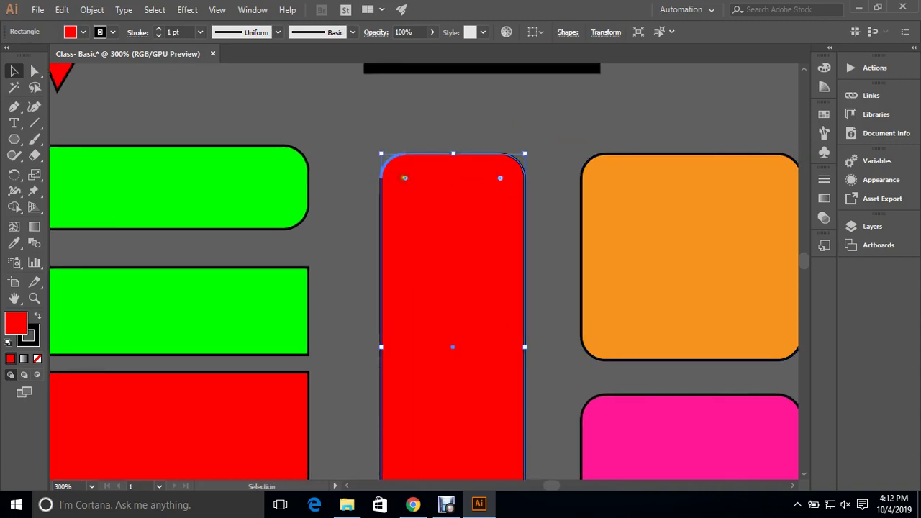
{"action": "scroll", "coordinate": [404, 178], "scroll_direction": "right", "scroll_amount": 5}
{"action": "left_click", "coordinate": [463, 216]}
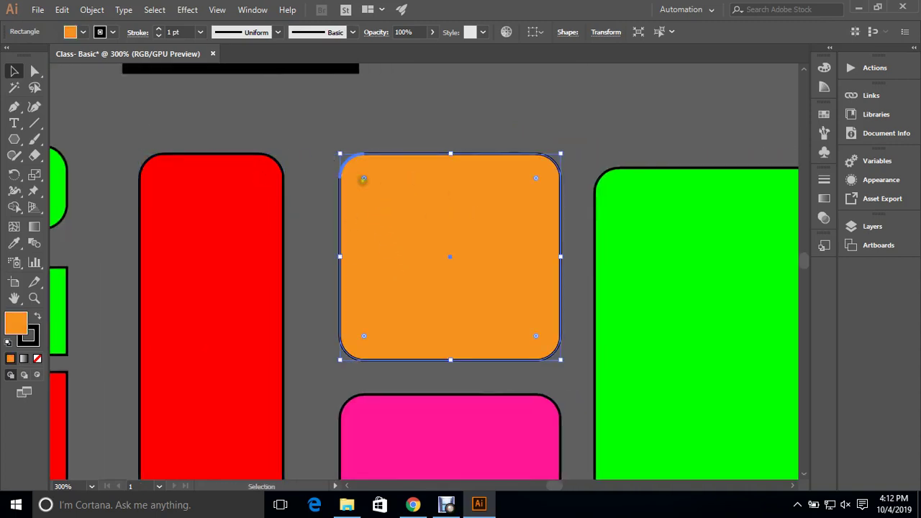
{"action": "left_click_drag", "start_coordinate": [363, 176], "coordinate": [329, 138]}
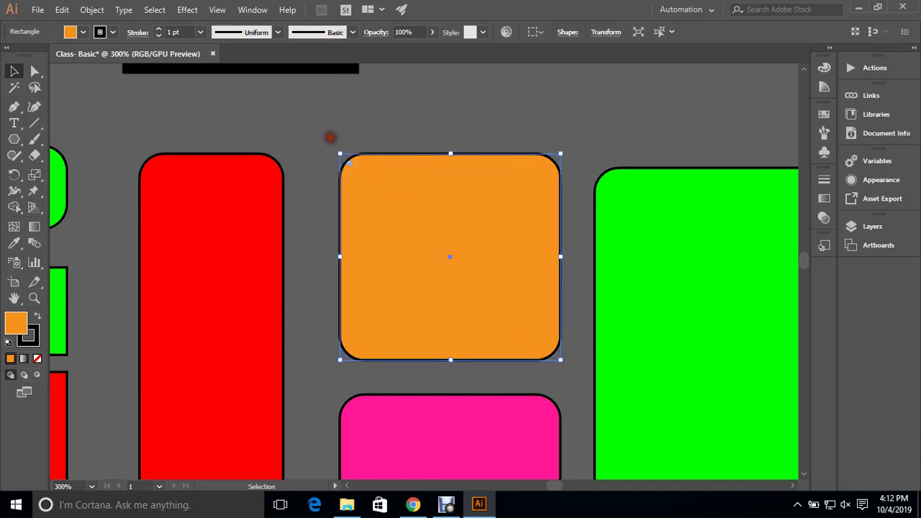
{"action": "left_click", "coordinate": [328, 138]}
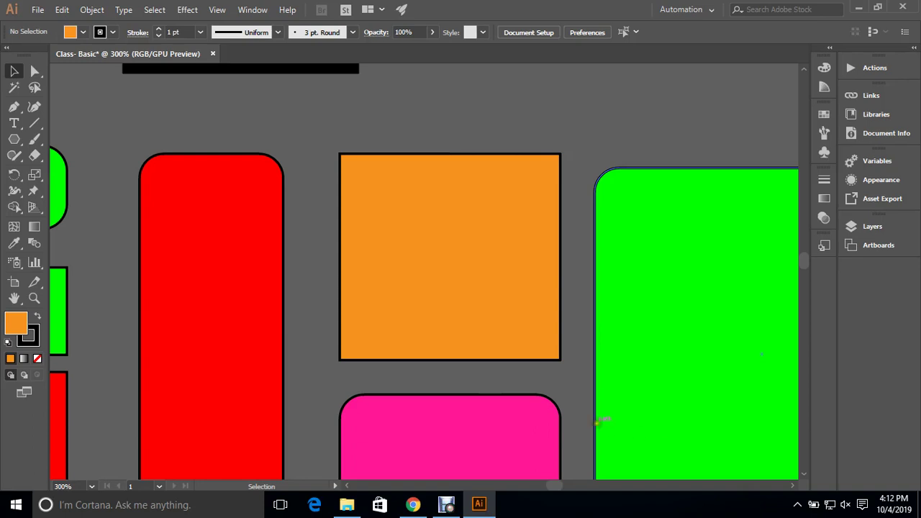
Step: Round the orange square fully into a circle, then turn it back into a sharp square
{"action": "left_click", "coordinate": [423, 275]}
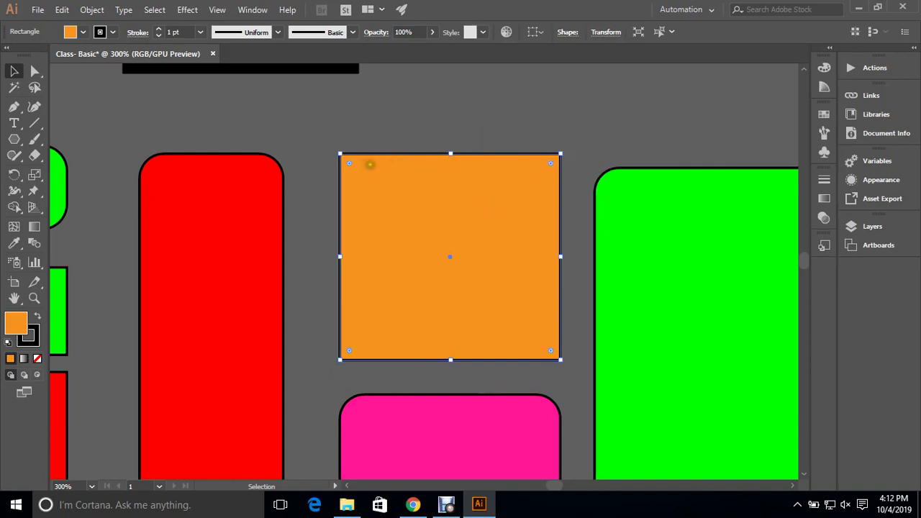
{"action": "left_click_drag", "start_coordinate": [349, 163], "coordinate": [718, 368]}
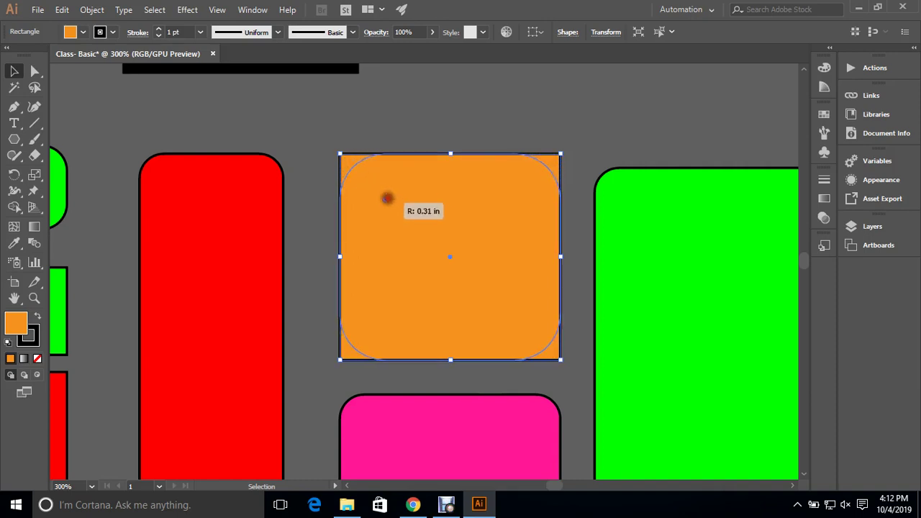
{"action": "left_click", "coordinate": [640, 118]}
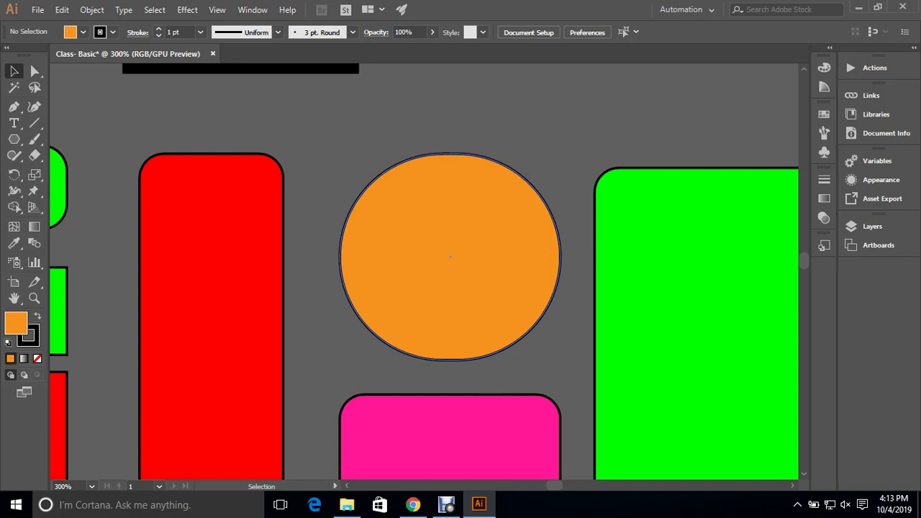
{"action": "left_click", "coordinate": [435, 195]}
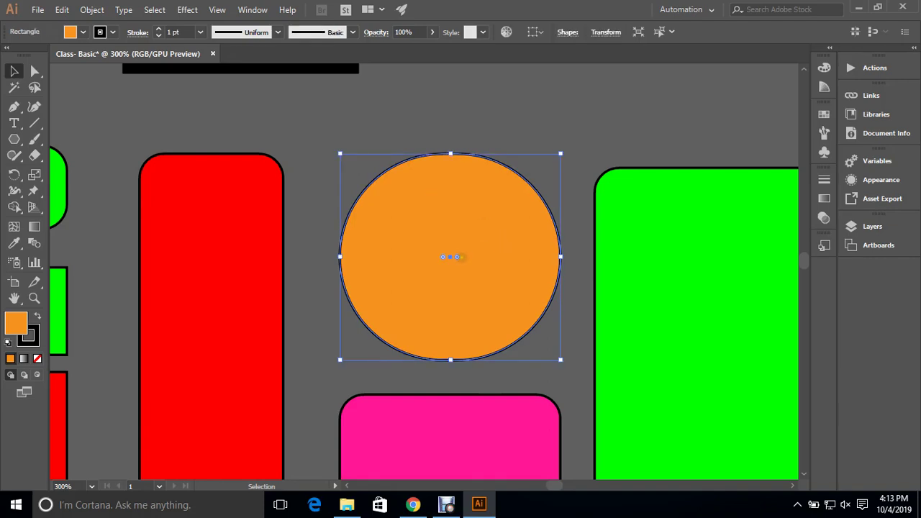
{"action": "left_click_drag", "start_coordinate": [461, 257], "coordinate": [586, 159]}
{"action": "left_click", "coordinate": [644, 130]}
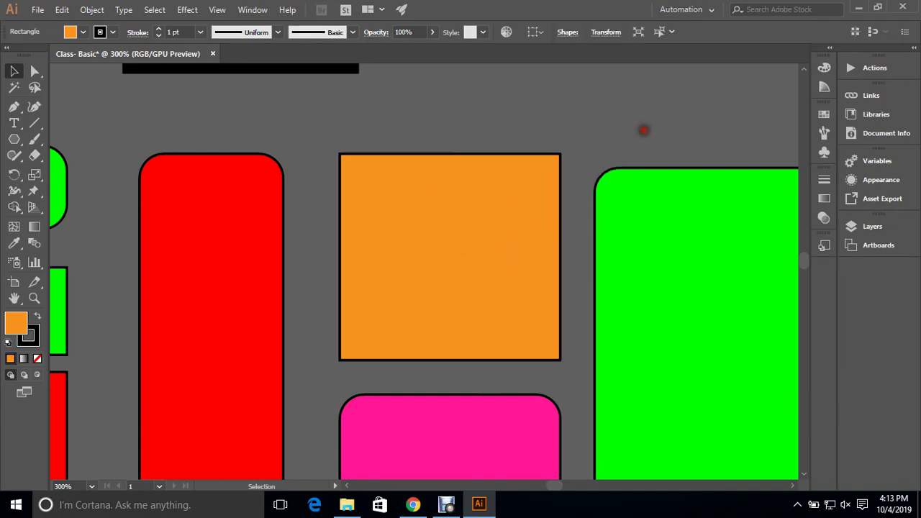
Step: Zoom in on the black-bordered orange square and round its corners fully into a circle
{"action": "scroll", "coordinate": [569, 311], "scroll_direction": "down", "scroll_amount": 2}
{"action": "mouse_move", "coordinate": [374, 339]}
{"action": "left_mouse_down"}
{"action": "mouse_move", "coordinate": [488, 312]}
{"action": "mouse_move", "coordinate": [293, 399]}
{"action": "mouse_move", "coordinate": [266, 428]}
{"action": "left_mouse_up"}
{"action": "left_click", "coordinate": [267, 220]}
{"action": "scroll", "coordinate": [296, 253], "scroll_direction": "up", "scroll_amount": 2}
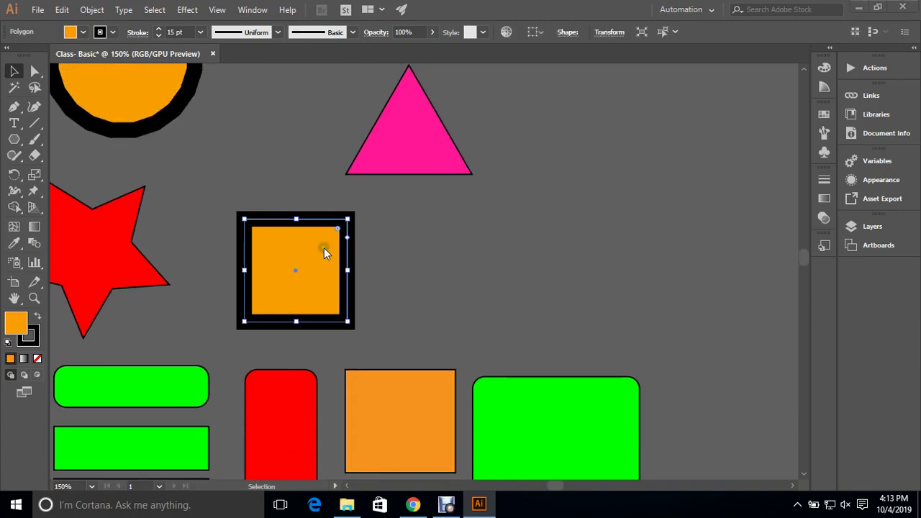
{"action": "key", "text": "super"}
{"action": "left_click", "coordinate": [517, 225]}
{"action": "key", "text": "ctrl+equal"}
{"action": "key", "text": "ctrl+equal"}
{"action": "key", "text": "ctrl+equal"}
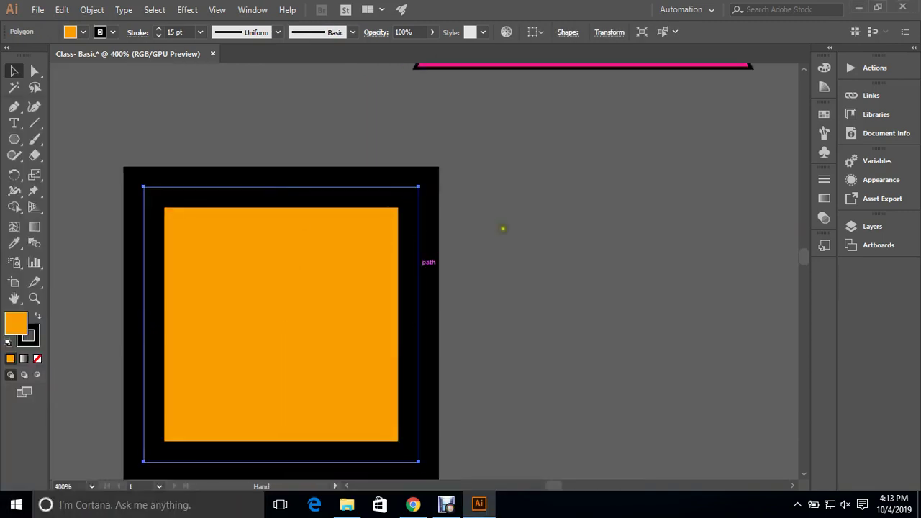
{"action": "left_click_drag", "start_coordinate": [518, 131], "coordinate": [317, 346]}
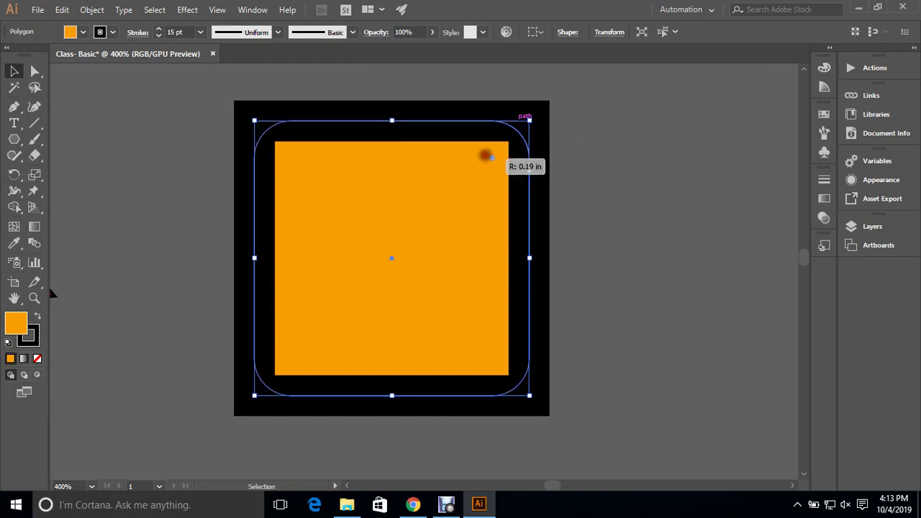
{"action": "left_click", "coordinate": [705, 254]}
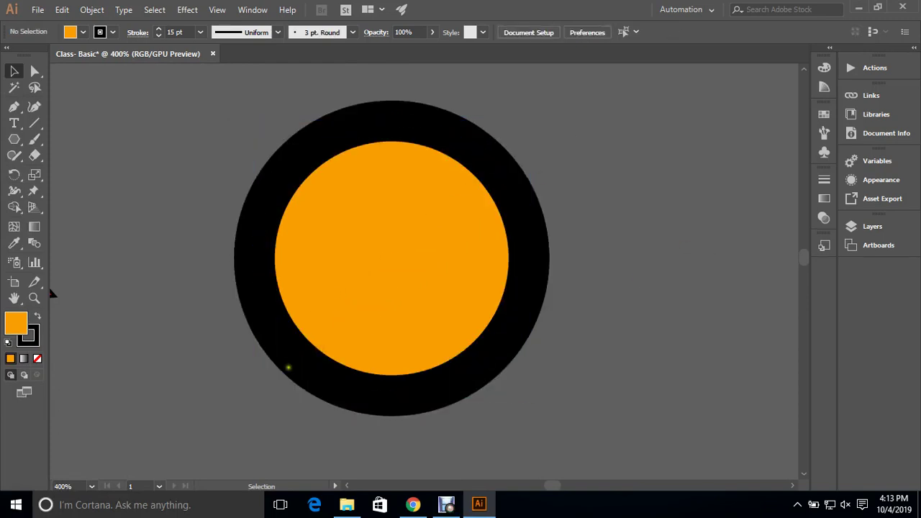
Step: Drag the circle's live-corner widget back out to restore the sharp square
{"action": "left_click", "coordinate": [505, 299]}
{"action": "mouse_move", "coordinate": [392, 256]}
{"action": "left_mouse_down"}
{"action": "mouse_move", "coordinate": [499, 164]}
{"action": "mouse_move", "coordinate": [621, 149]}
{"action": "left_mouse_up"}
{"action": "left_click", "coordinate": [619, 193]}
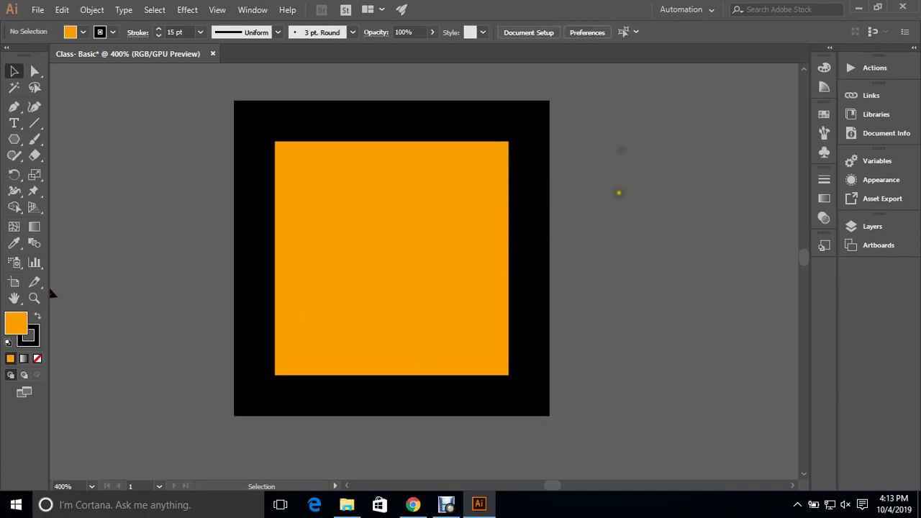
{"action": "scroll", "coordinate": [575, 328], "scroll_direction": "down", "scroll_amount": 2}
{"action": "scroll", "coordinate": [574, 328], "scroll_direction": "down", "scroll_amount": 2}
{"action": "left_click_drag", "start_coordinate": [272, 245], "coordinate": [450, 168]}
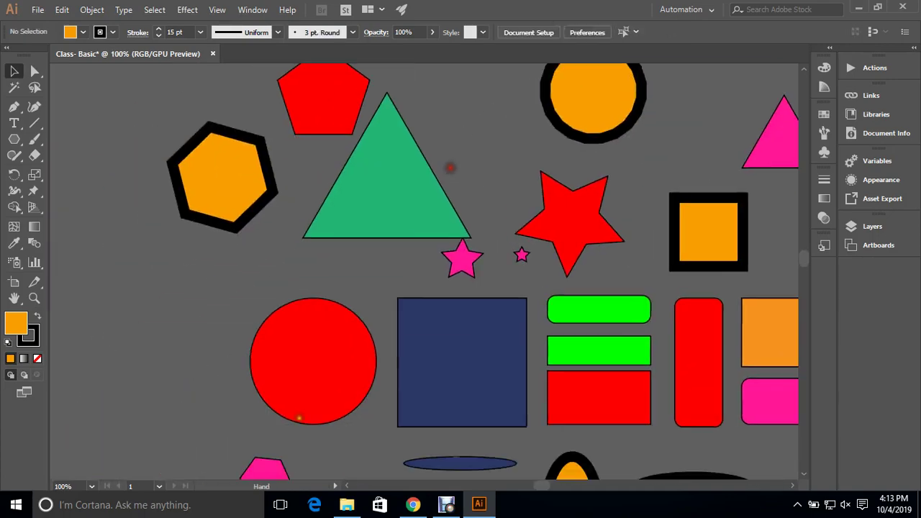
{"action": "left_click", "coordinate": [338, 367]}
{"action": "scroll", "coordinate": [338, 367], "scroll_direction": "up", "scroll_amount": 3}
{"action": "scroll", "coordinate": [237, 396], "scroll_direction": "down", "scroll_amount": 2}
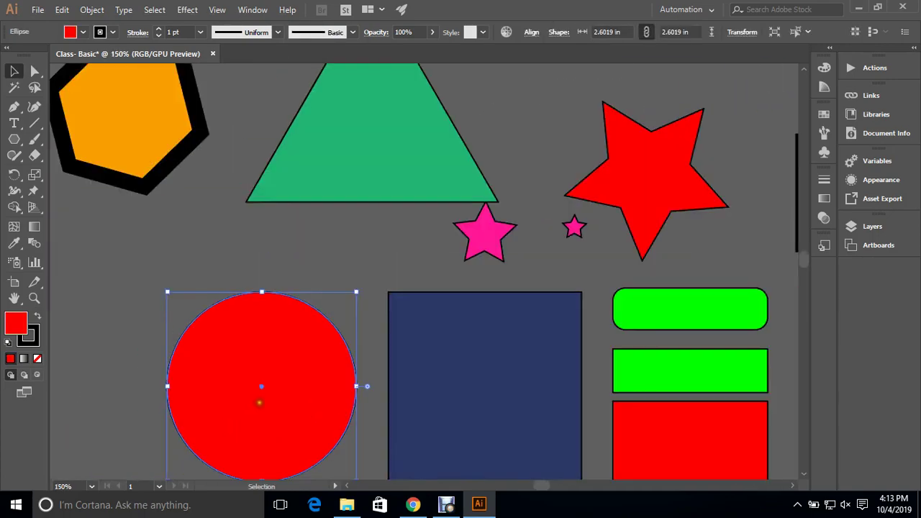
{"action": "left_click_drag", "start_coordinate": [262, 400], "coordinate": [183, 325]}
{"action": "scroll", "coordinate": [183, 324], "scroll_direction": "down", "scroll_amount": 2}
{"action": "mouse_move", "coordinate": [338, 311]}
{"action": "left_mouse_down"}
{"action": "mouse_move", "coordinate": [269, 286]}
{"action": "mouse_move", "coordinate": [391, 317]}
{"action": "left_mouse_up"}
{"action": "scroll", "coordinate": [421, 205], "scroll_direction": "up", "scroll_amount": 3}
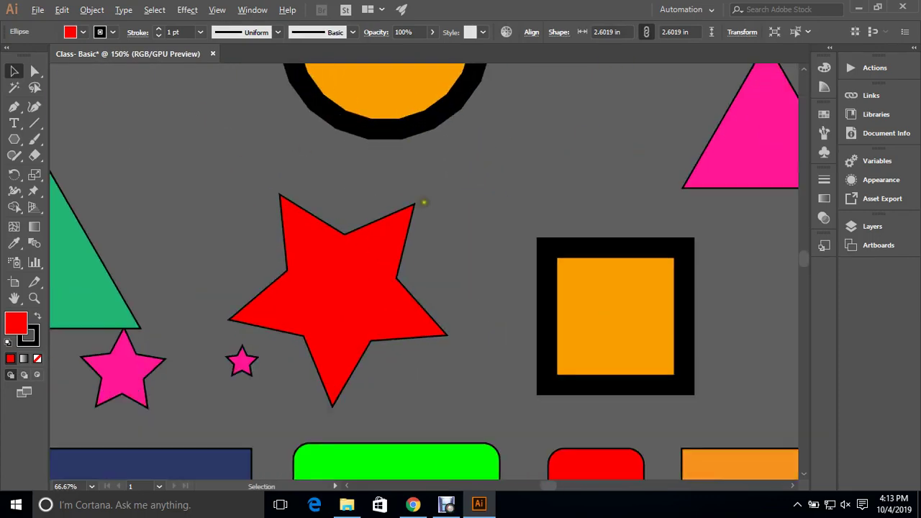
{"action": "left_click_drag", "start_coordinate": [339, 267], "coordinate": [430, 268]}
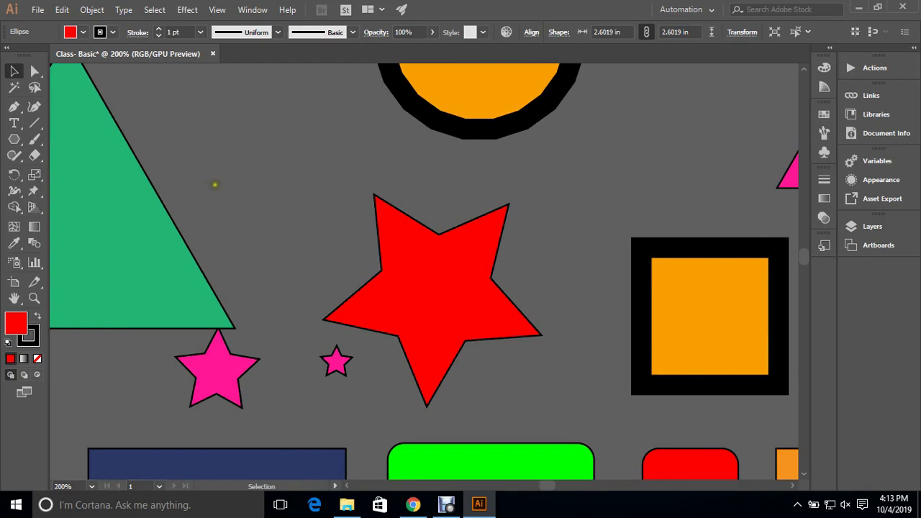
{"action": "left_click_drag", "start_coordinate": [219, 219], "coordinate": [508, 249]}
{"action": "left_click", "coordinate": [359, 243]}
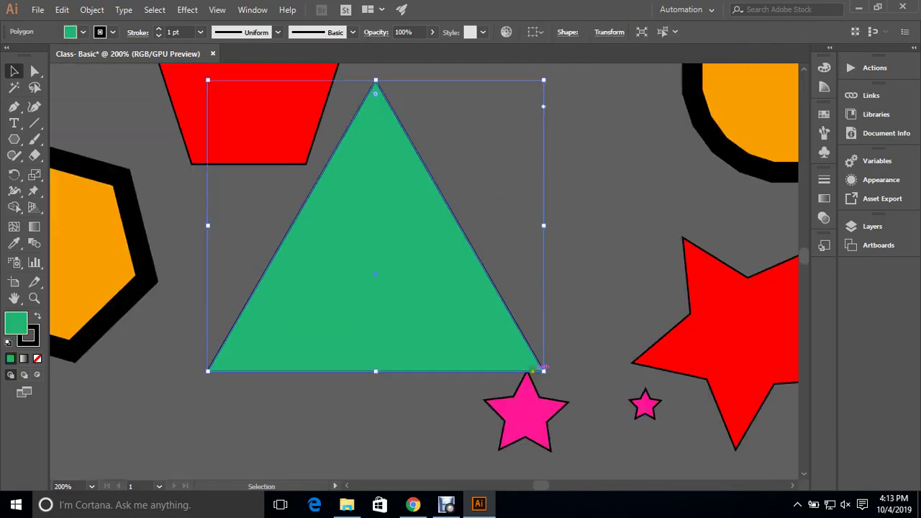
{"action": "left_click_drag", "start_coordinate": [375, 94], "coordinate": [375, 382]}
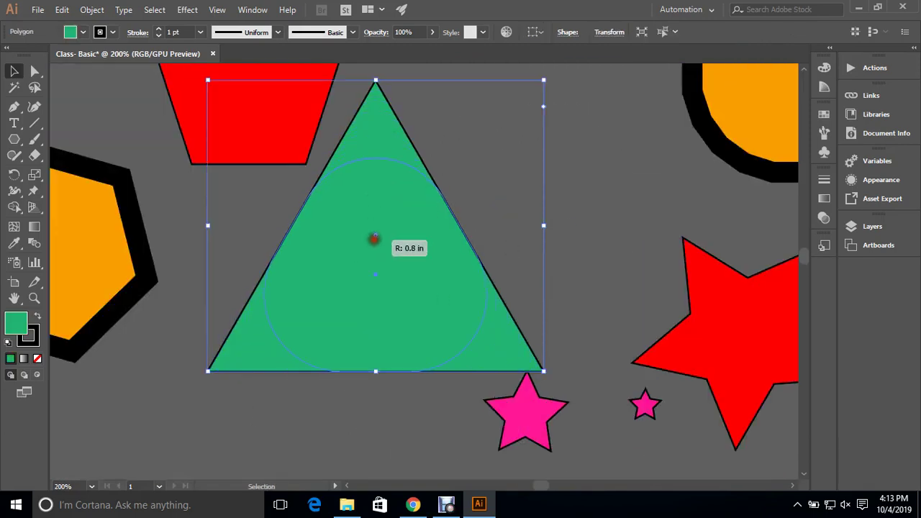
{"action": "left_click", "coordinate": [352, 446]}
{"action": "left_click", "coordinate": [367, 293]}
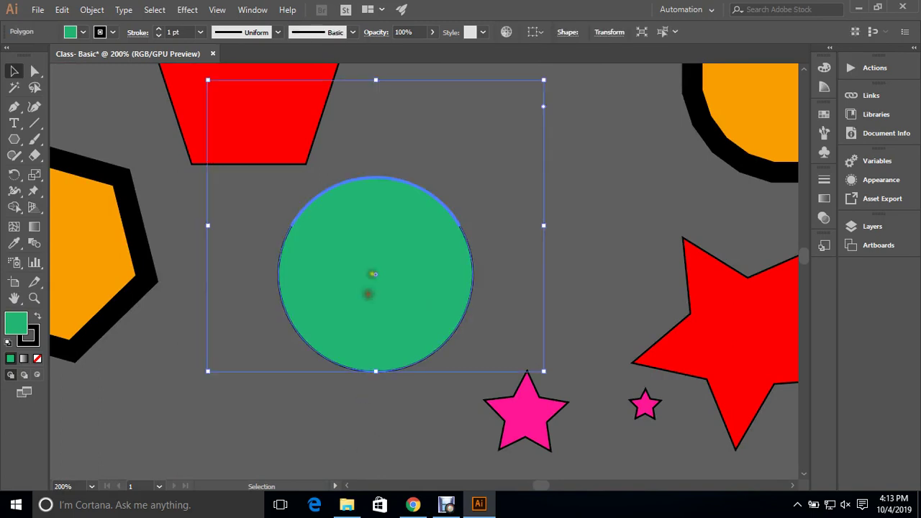
{"action": "left_click_drag", "start_coordinate": [375, 277], "coordinate": [451, 93]}
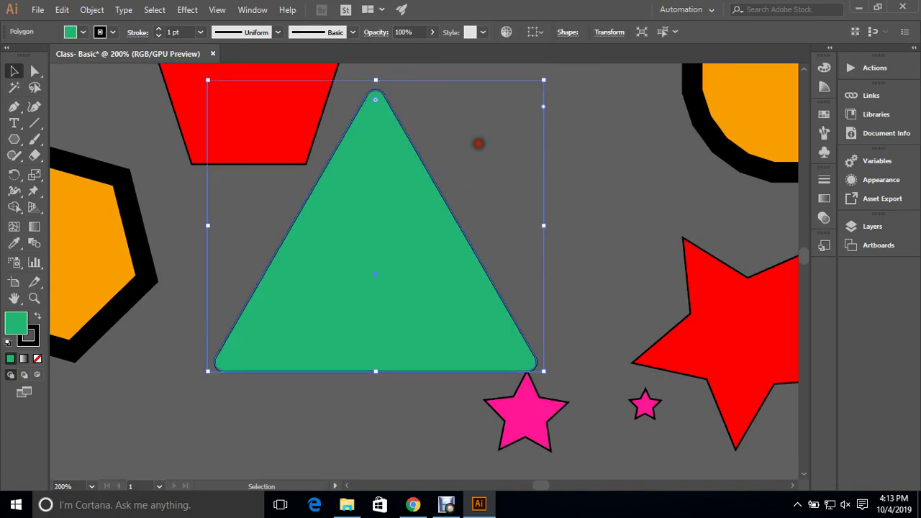
{"action": "left_click", "coordinate": [478, 143]}
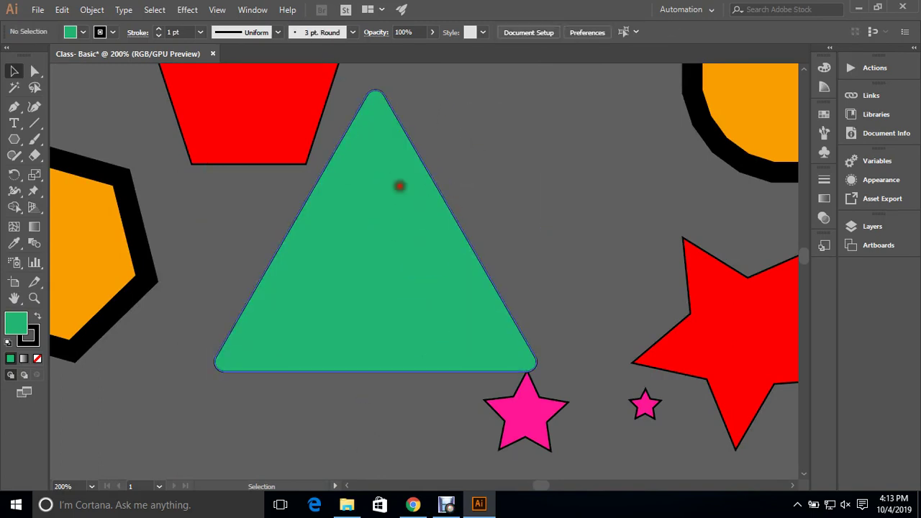
{"action": "left_click", "coordinate": [400, 186]}
{"action": "left_click_drag", "start_coordinate": [375, 95], "coordinate": [374, 74]}
{"action": "left_click", "coordinate": [464, 135]}
{"action": "key", "text": "ctrl+minus"}
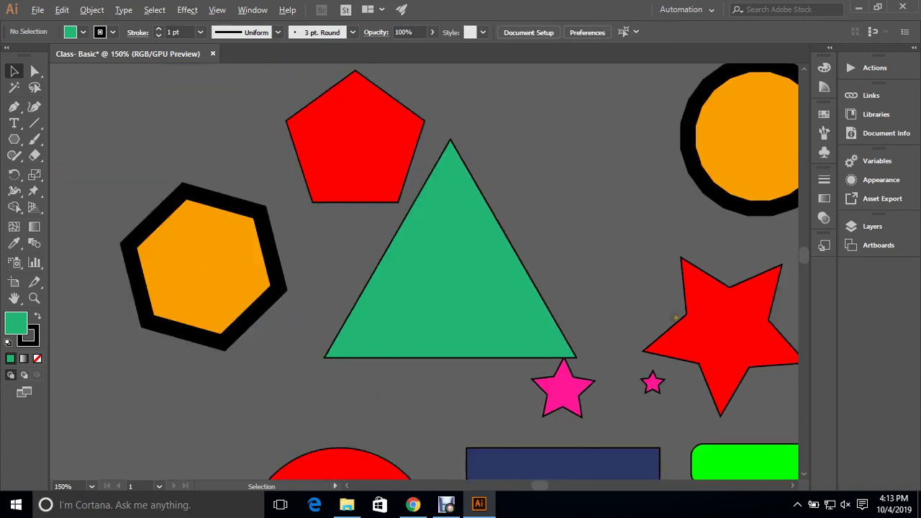
{"action": "key", "text": "ctrl+minus"}
Step: Alt-drag the red star to place a copy in the empty left area
{"action": "left_click_drag", "start_coordinate": [516, 355], "coordinate": [506, 219]}
{"action": "left_click_drag", "start_coordinate": [698, 180], "coordinate": [172, 262]}
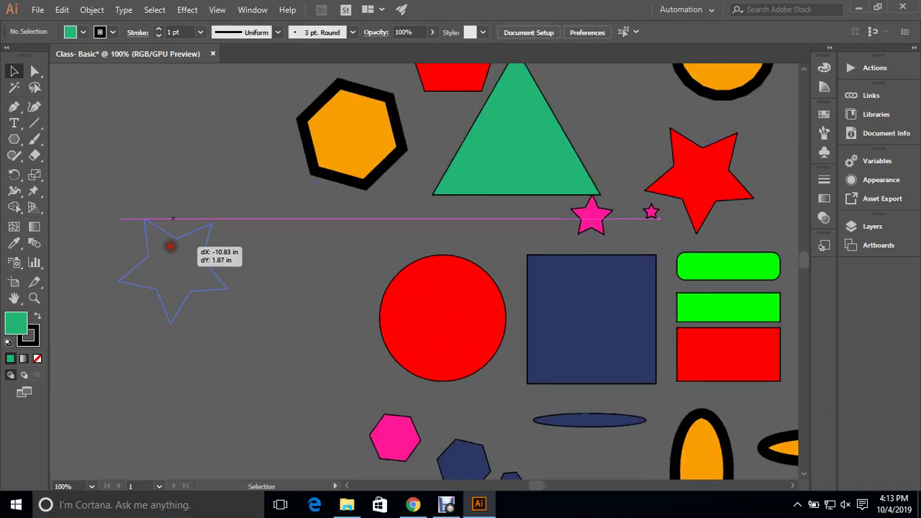
{"action": "scroll", "coordinate": [216, 309], "scroll_direction": "up", "scroll_amount": 2}
{"action": "left_click_drag", "start_coordinate": [241, 249], "coordinate": [468, 249]}
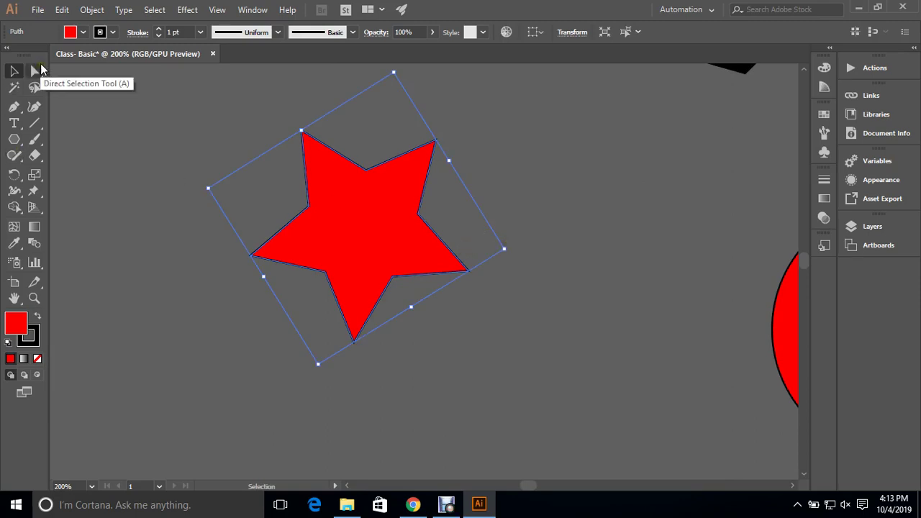
{"action": "left_click", "coordinate": [138, 190]}
{"action": "scroll", "coordinate": [160, 191], "scroll_direction": "up", "scroll_amount": 1}
{"action": "left_click", "coordinate": [302, 257]}
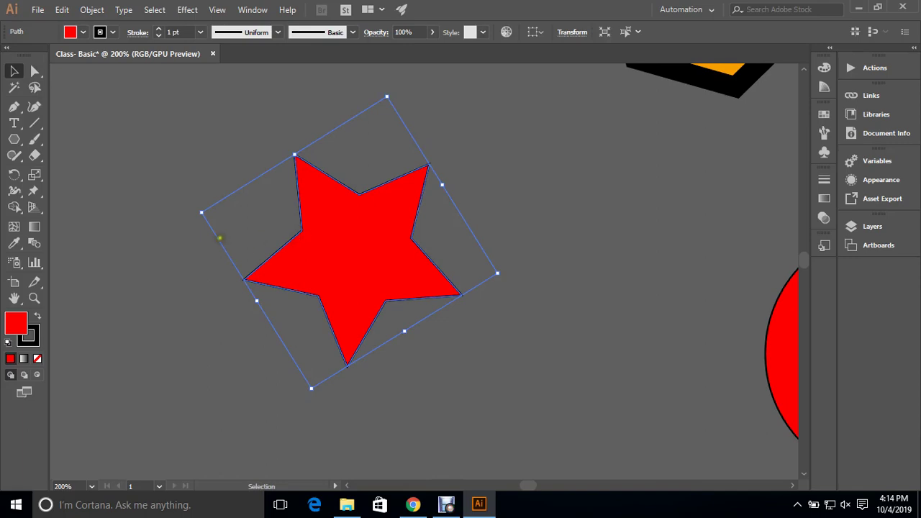
Step: Using Direct Selection, pull the copy's right tip into a long spike and shift an inner point
{"action": "left_click", "coordinate": [35, 70]}
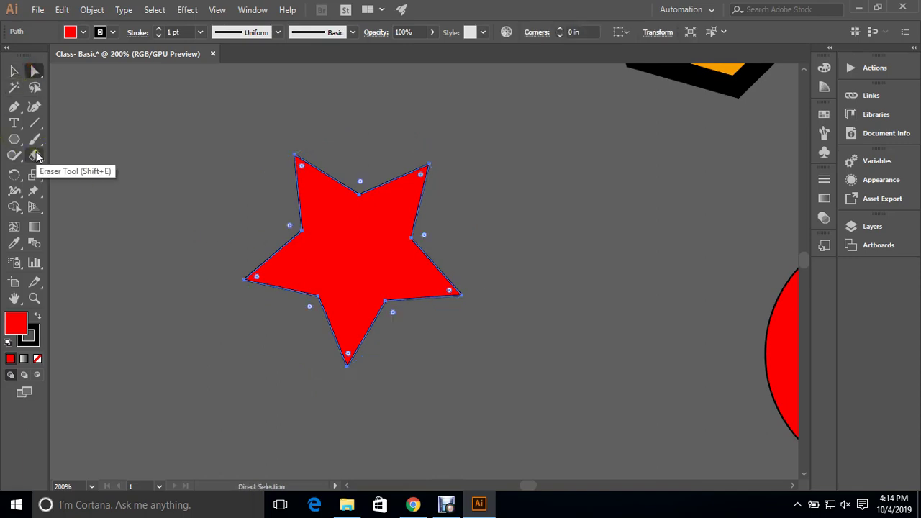
{"action": "left_click", "coordinate": [540, 239]}
{"action": "scroll", "coordinate": [462, 278], "scroll_direction": "up", "scroll_amount": 3}
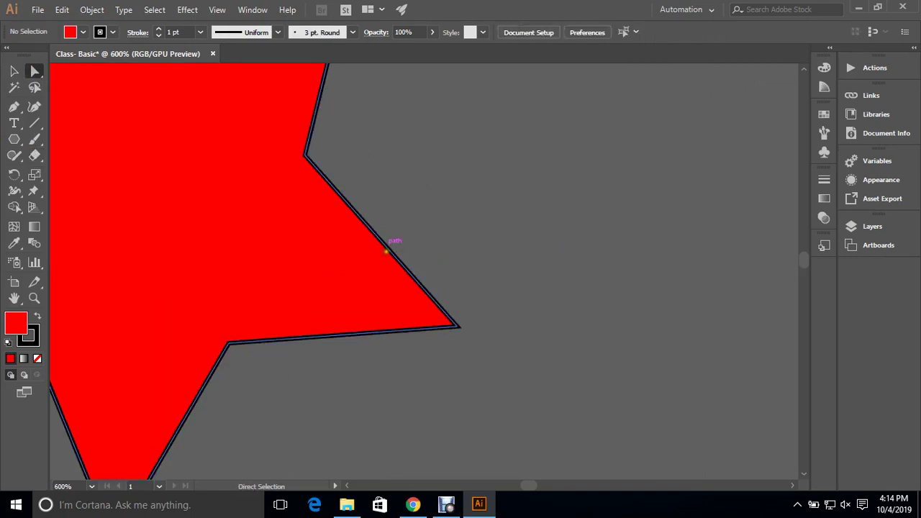
{"action": "left_click_drag", "start_coordinate": [466, 307], "coordinate": [442, 347]}
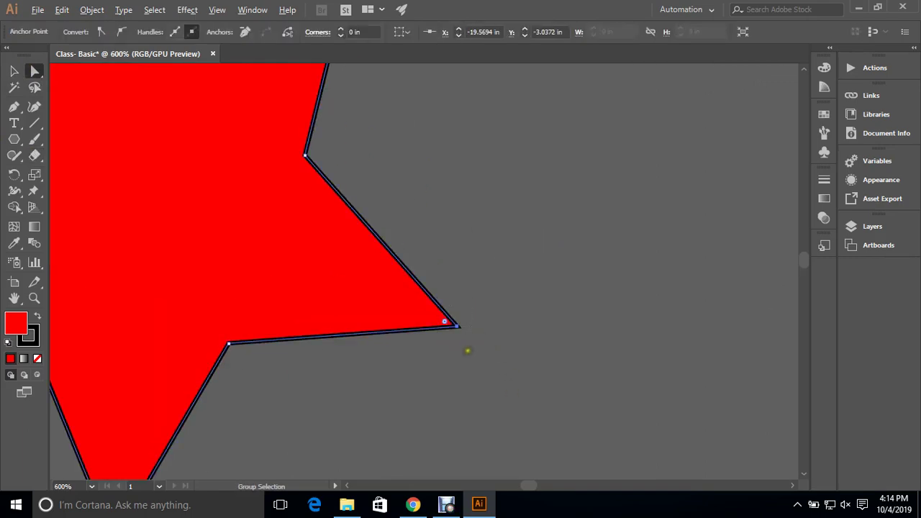
{"action": "scroll", "coordinate": [471, 356], "scroll_direction": "down", "scroll_amount": 3}
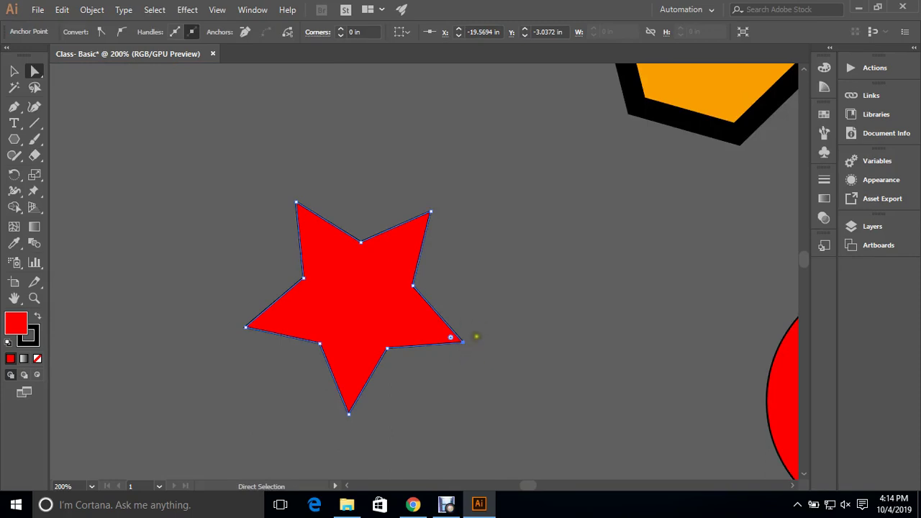
{"action": "left_click_drag", "start_coordinate": [466, 342], "coordinate": [634, 393]}
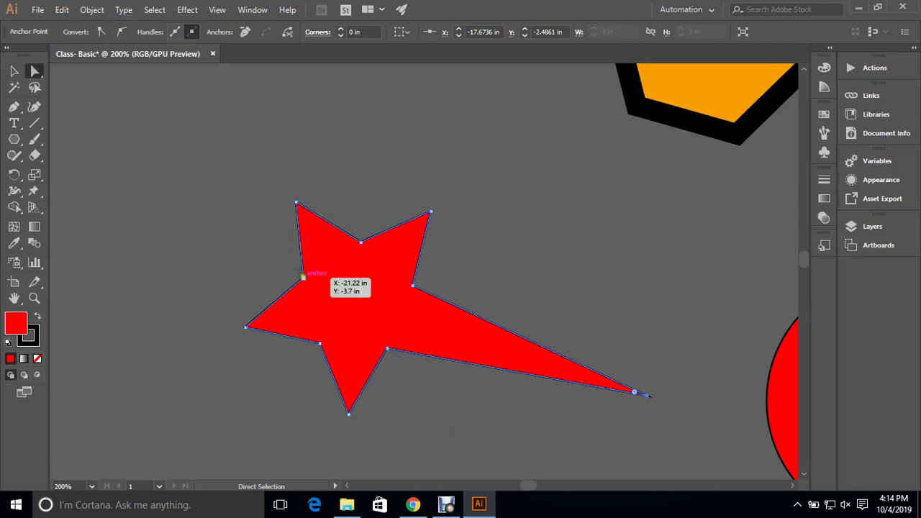
{"action": "left_click_drag", "start_coordinate": [303, 278], "coordinate": [474, 342]}
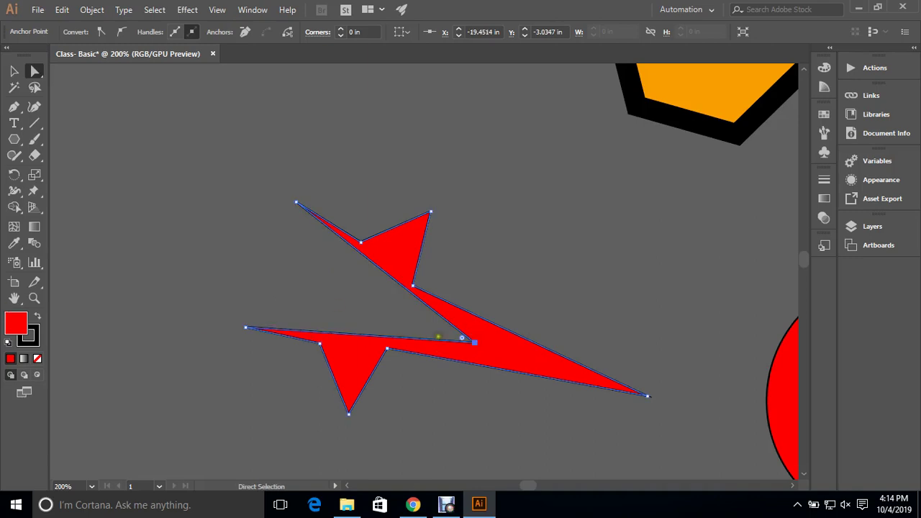
{"action": "left_click_drag", "start_coordinate": [474, 342], "coordinate": [398, 317]}
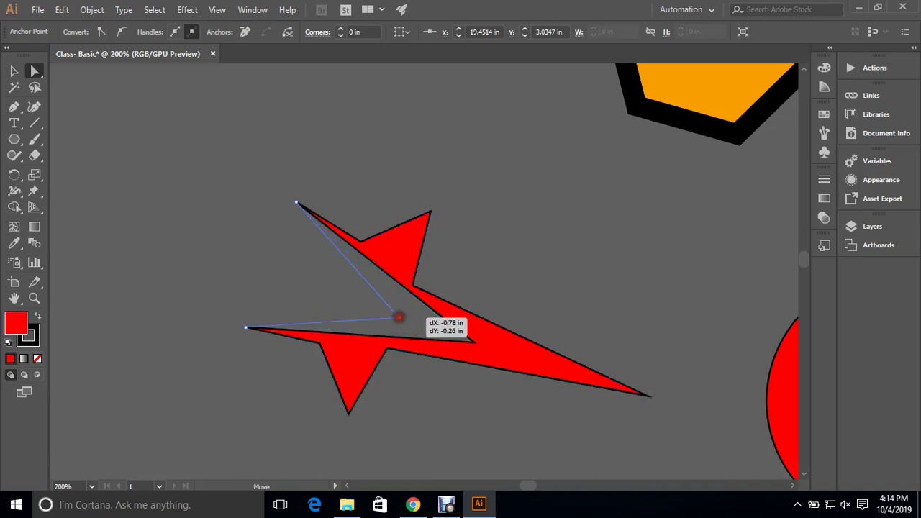
{"action": "left_click", "coordinate": [510, 264]}
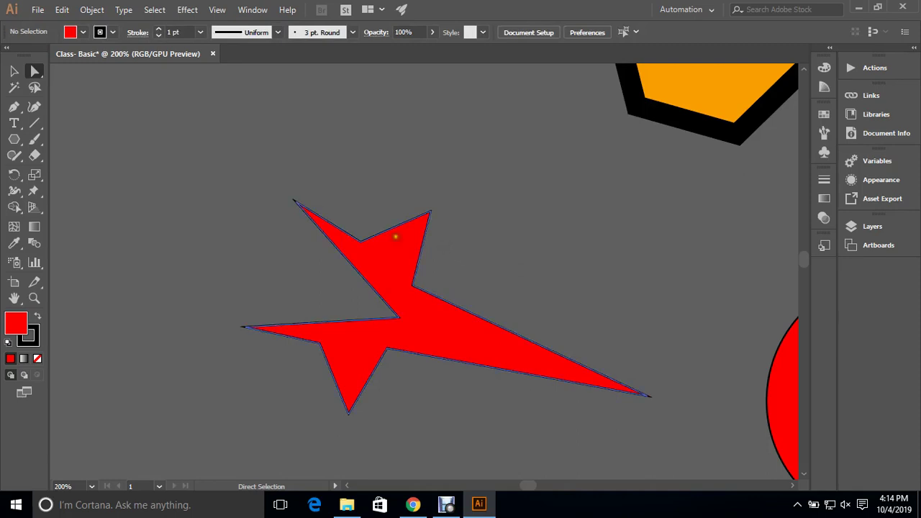
{"action": "left_click", "coordinate": [359, 242]}
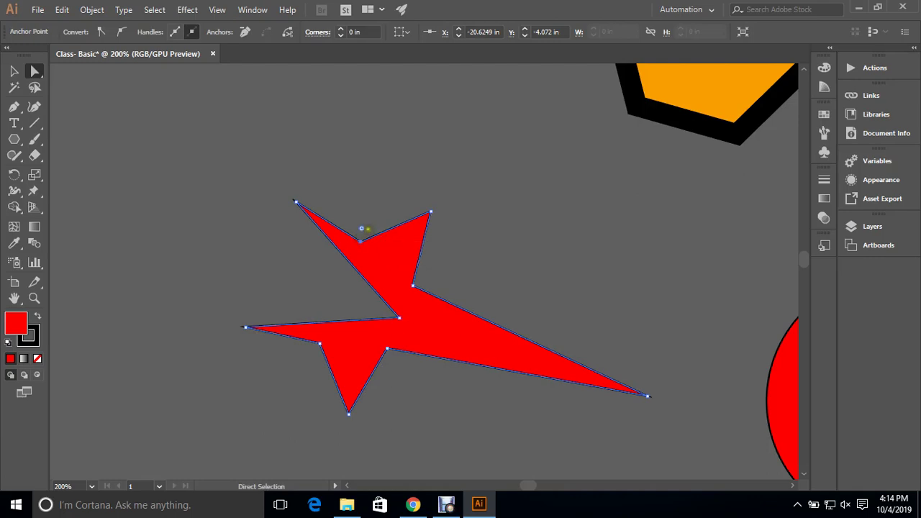
Step: Round the star's upper inner corner and lower-left inner corner with their live-corner widgets
{"action": "left_click_drag", "start_coordinate": [361, 229], "coordinate": [370, 119]}
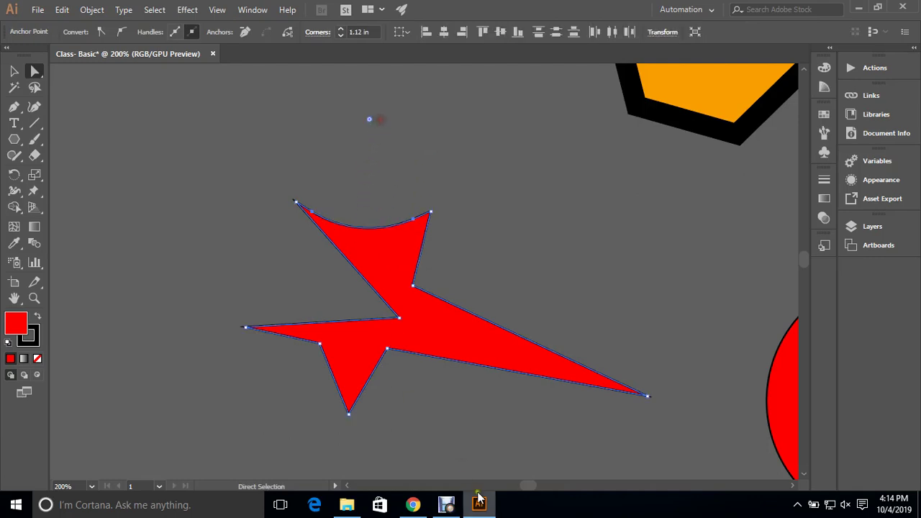
{"action": "left_click_drag", "start_coordinate": [439, 424], "coordinate": [471, 345]}
{"action": "left_click", "coordinate": [351, 277]}
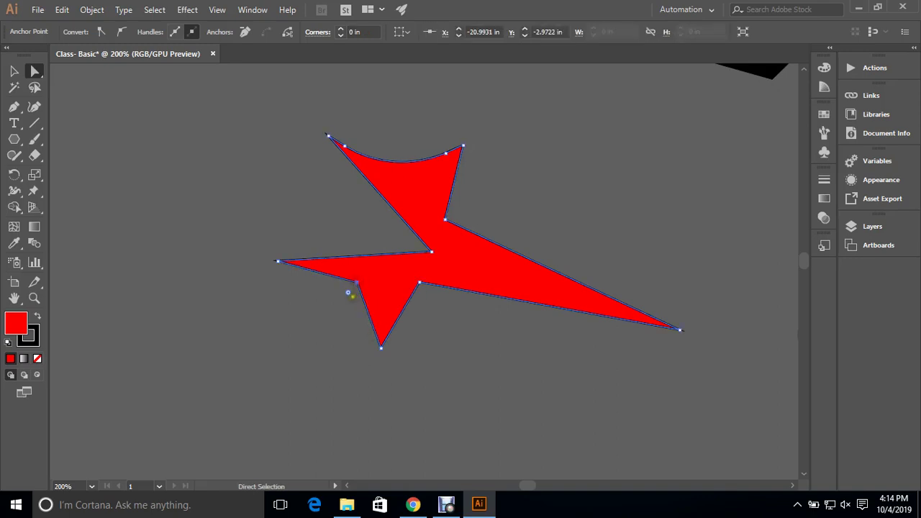
{"action": "left_click_drag", "start_coordinate": [344, 288], "coordinate": [292, 353]}
{"action": "left_click", "coordinate": [473, 328]}
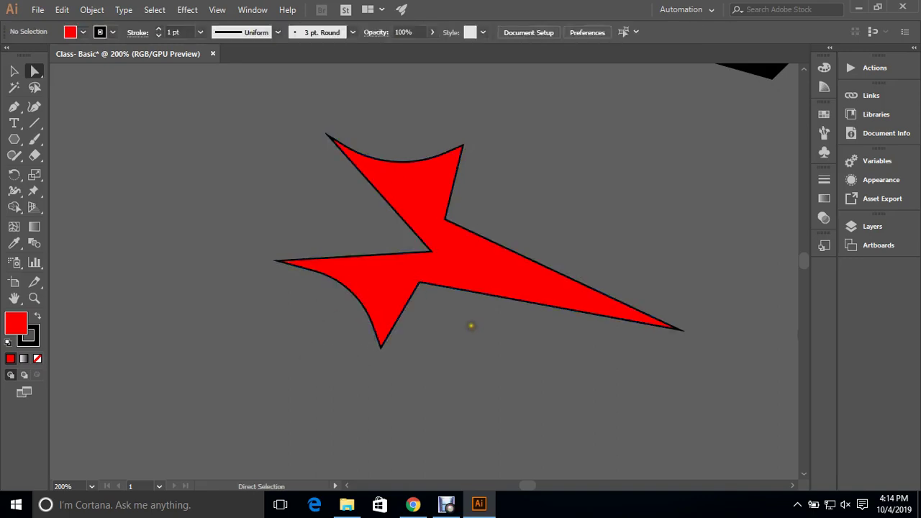
Step: Slightly round the long right tip, then drag it back to a sharp point
{"action": "left_click", "coordinate": [543, 294]}
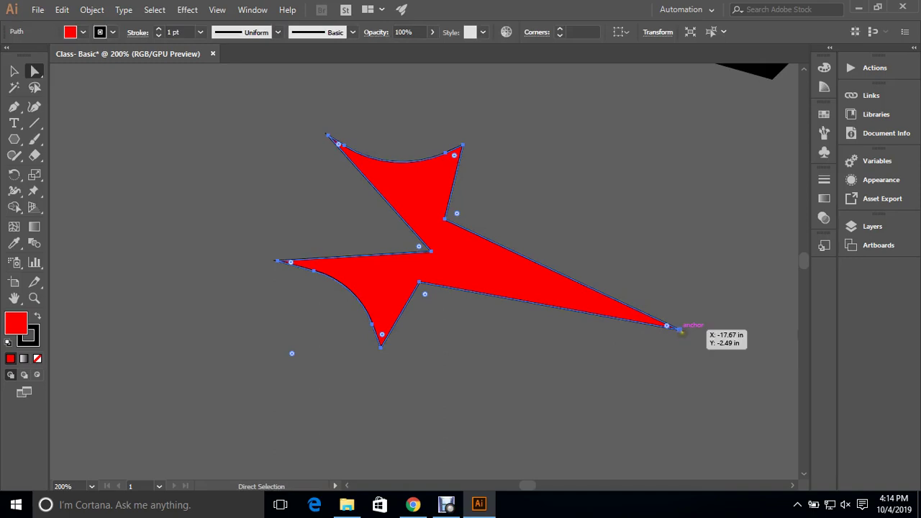
{"action": "left_click", "coordinate": [679, 329]}
{"action": "left_click_drag", "start_coordinate": [666, 325], "coordinate": [646, 323]}
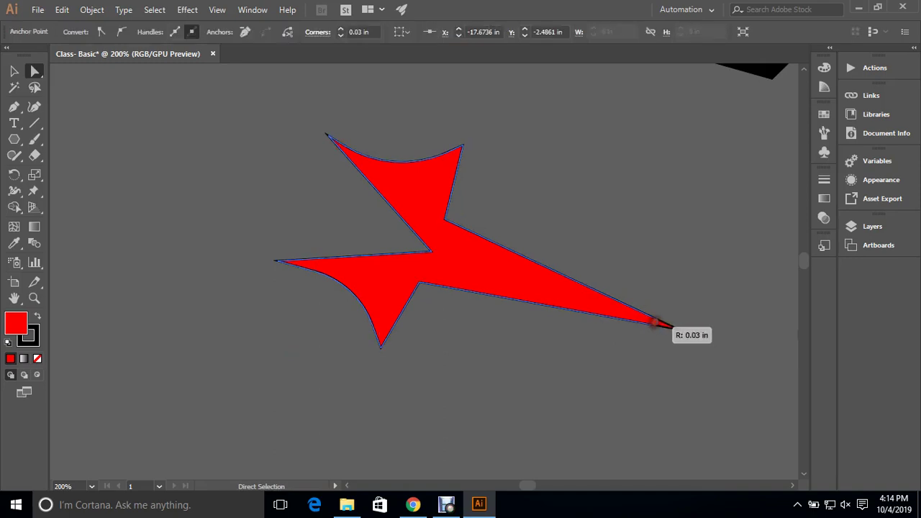
{"action": "left_click", "coordinate": [641, 376]}
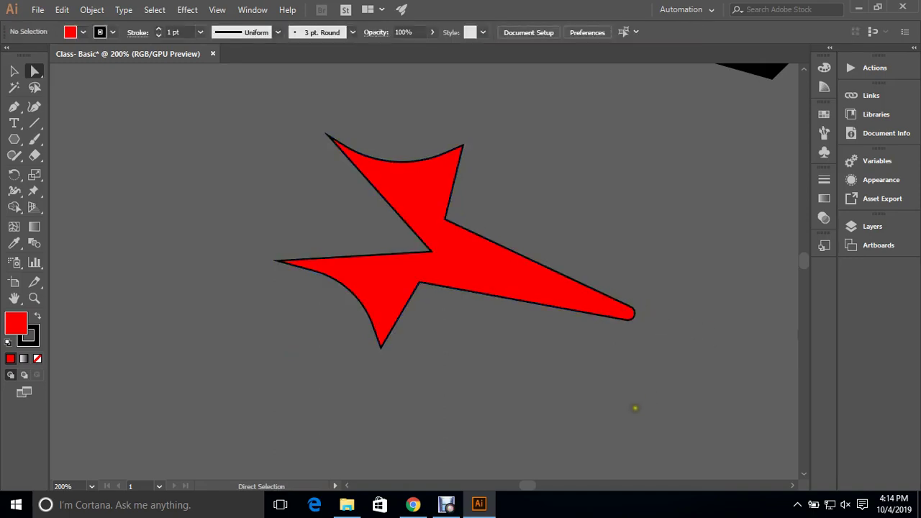
{"action": "left_click", "coordinate": [597, 303]}
{"action": "left_click_drag", "start_coordinate": [629, 312], "coordinate": [734, 330]}
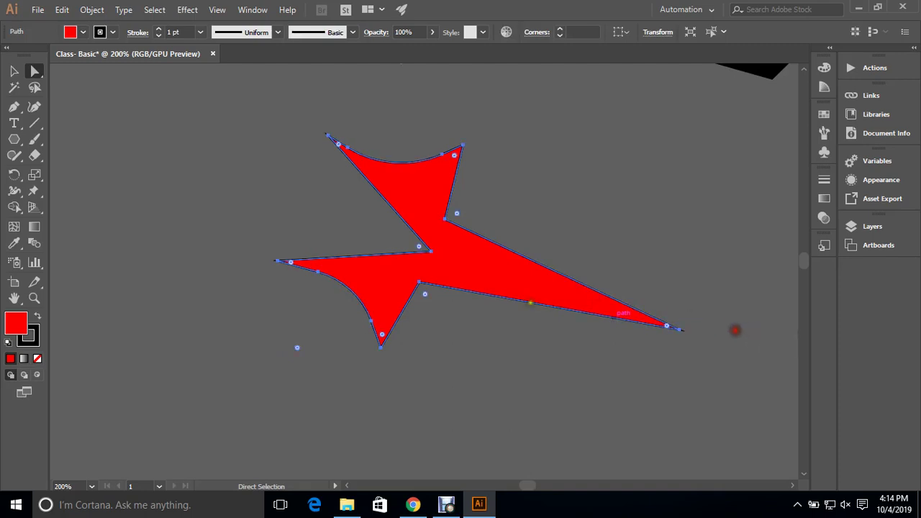
Step: Round the shape's upper-left inner corner into a broad curve
{"action": "left_click", "coordinate": [431, 251]}
{"action": "left_click_drag", "start_coordinate": [421, 247], "coordinate": [251, 192]}
{"action": "left_click", "coordinate": [544, 391]}
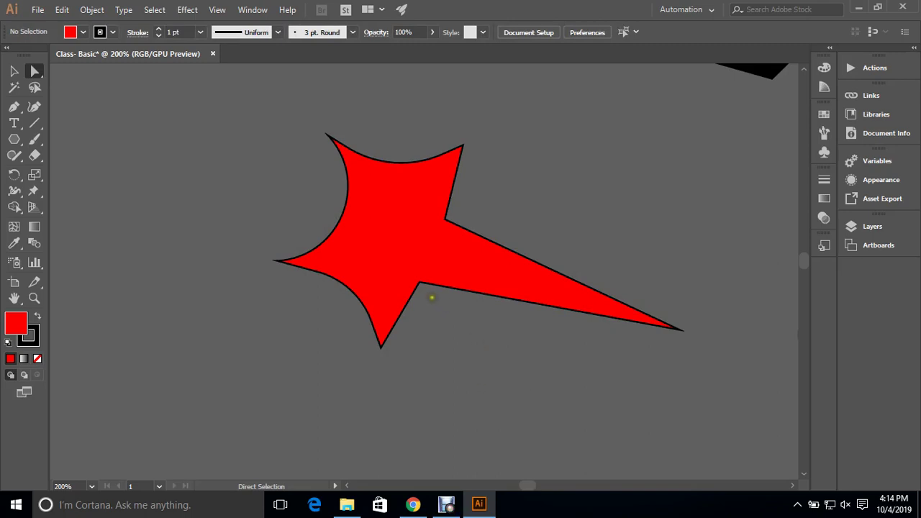
{"action": "scroll", "coordinate": [431, 306], "scroll_direction": "down", "scroll_amount": 2}
{"action": "scroll", "coordinate": [420, 276], "scroll_direction": "down", "scroll_amount": 2}
Step: Drag the orange hexagon's anchors outward to reshape it into an irregular polygon
{"action": "scroll", "coordinate": [431, 273], "scroll_direction": "right", "scroll_amount": 5}
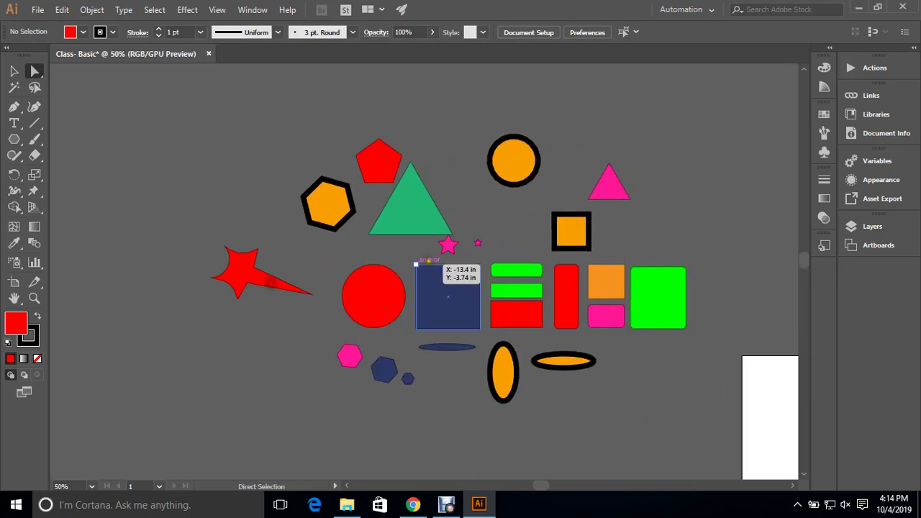
{"action": "scroll", "coordinate": [461, 261], "scroll_direction": "up", "scroll_amount": 4}
{"action": "left_click_drag", "start_coordinate": [462, 261], "coordinate": [715, 435]}
{"action": "left_click", "coordinate": [430, 279]}
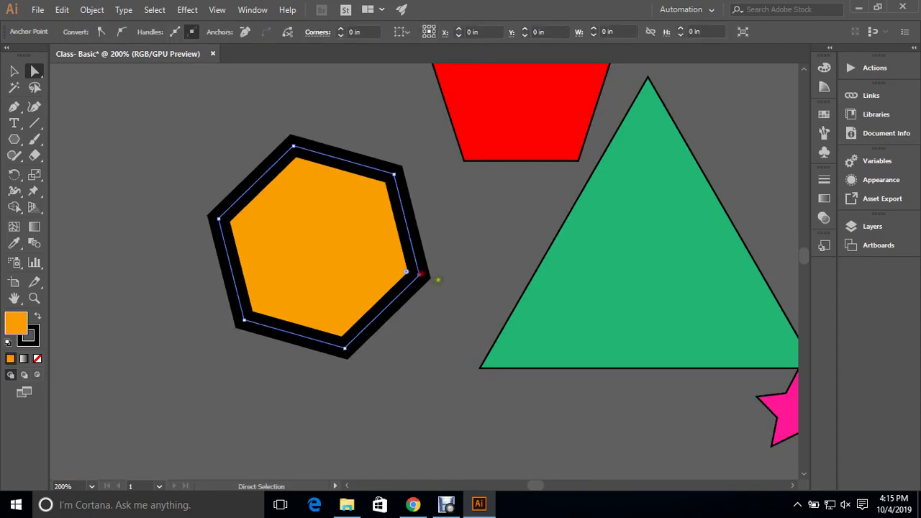
{"action": "mouse_move", "coordinate": [430, 279]}
{"action": "left_mouse_down"}
{"action": "mouse_move", "coordinate": [743, 322]}
{"action": "mouse_move", "coordinate": [522, 300]}
{"action": "left_mouse_up"}
{"action": "scroll", "coordinate": [425, 377], "scroll_direction": "down", "scroll_amount": 2}
{"action": "left_click_drag", "start_coordinate": [338, 317], "coordinate": [203, 252]}
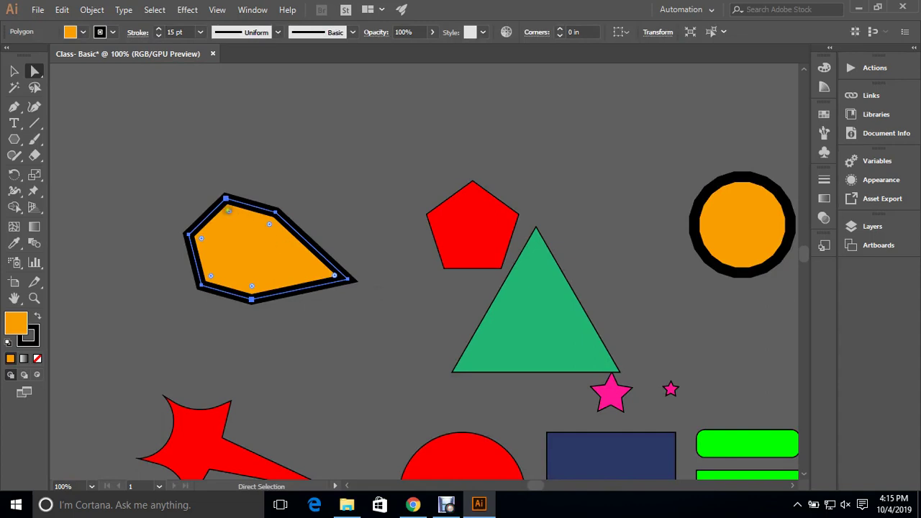
Step: Round the polygon's corners with the live-corner widget into a teardrop
{"action": "left_click", "coordinate": [348, 279]}
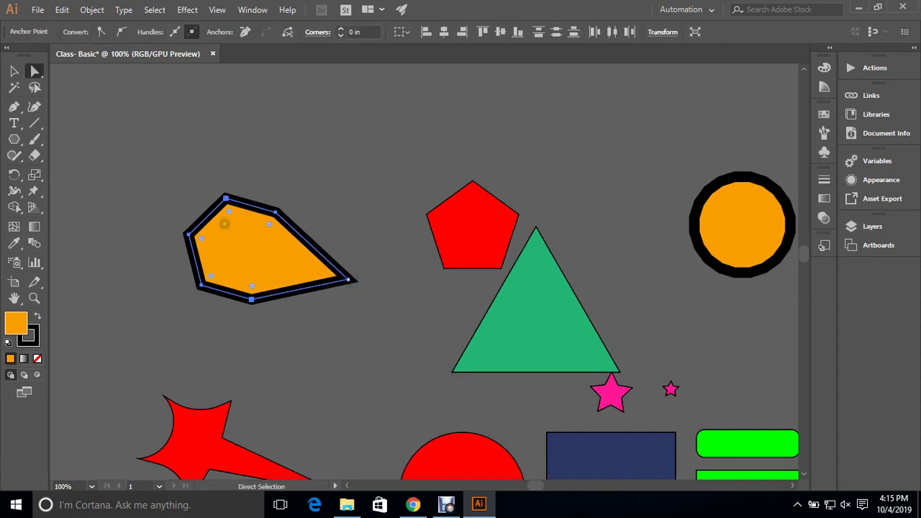
{"action": "left_click_drag", "start_coordinate": [229, 211], "coordinate": [372, 275]}
{"action": "left_click", "coordinate": [336, 363]}
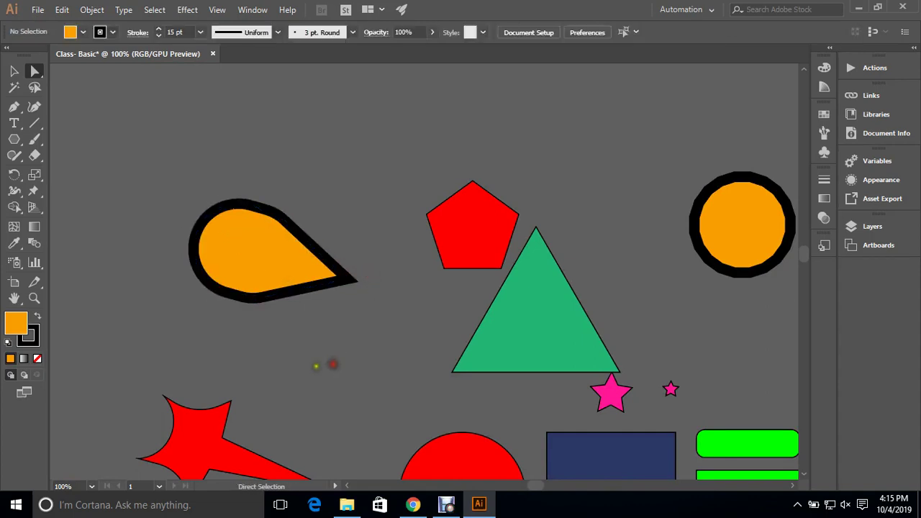
Step: Rotate the teardrop with the Selection tool so its point faces straight down
{"action": "left_click", "coordinate": [14, 71]}
{"action": "left_click", "coordinate": [328, 279]}
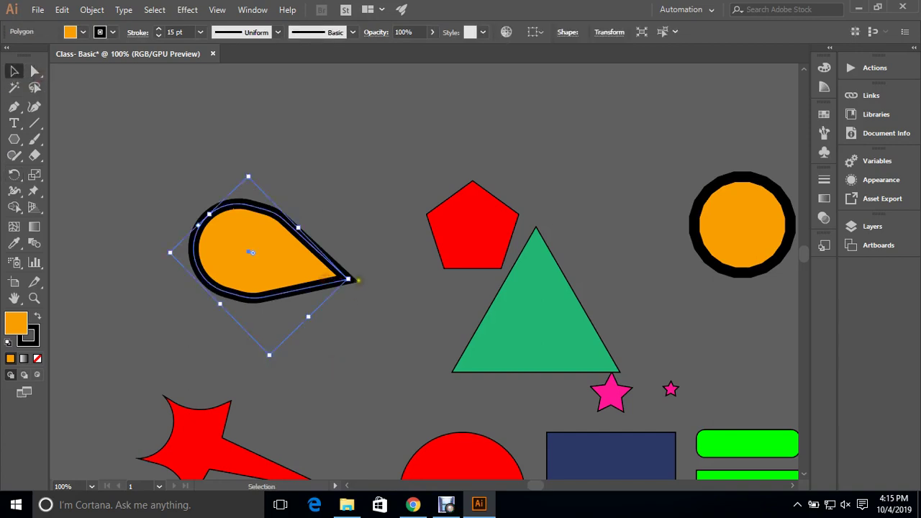
{"action": "mouse_move", "coordinate": [356, 280]}
{"action": "left_mouse_down"}
{"action": "mouse_move", "coordinate": [330, 368]}
{"action": "mouse_move", "coordinate": [246, 411]}
{"action": "left_mouse_up"}
{"action": "left_click", "coordinate": [422, 352]}
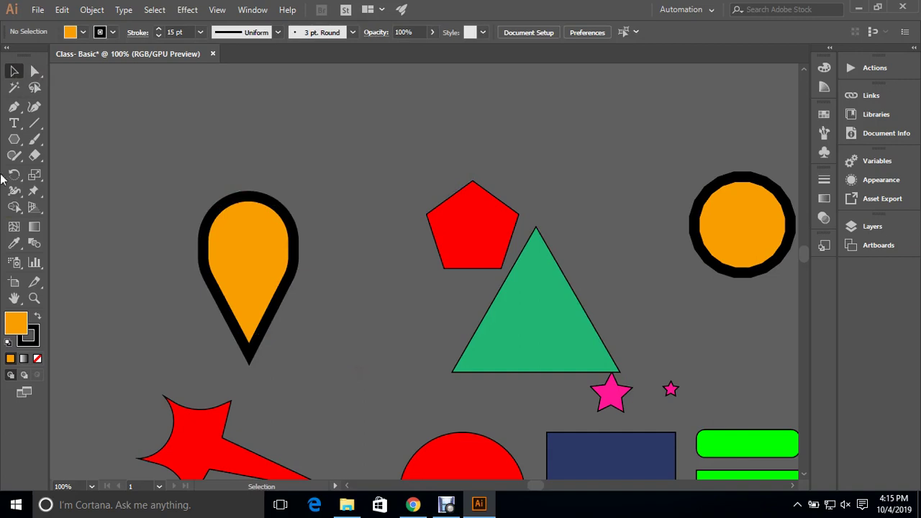
{"action": "left_click", "coordinate": [34, 70]}
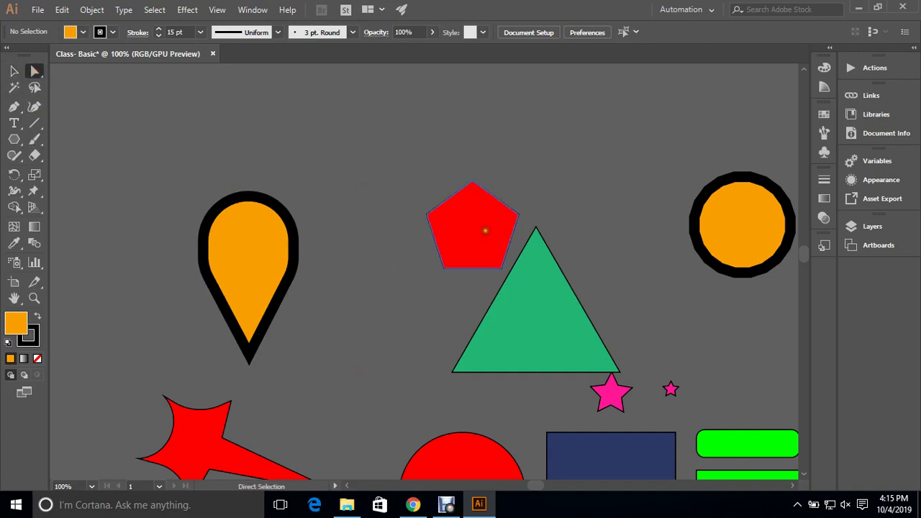
{"action": "scroll", "coordinate": [477, 208], "scroll_direction": "up", "scroll_amount": 2}
{"action": "left_click_drag", "start_coordinate": [514, 189], "coordinate": [370, 188]}
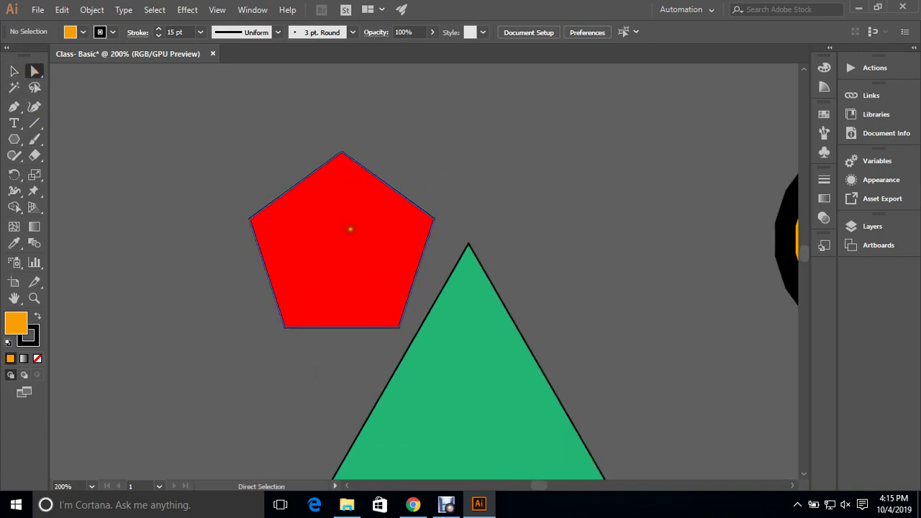
Step: Stretch the red pentagon up-right with its left anchor fixed, then round the right corners into one curve
{"action": "left_click", "coordinate": [349, 228]}
{"action": "scroll", "coordinate": [300, 209], "scroll_direction": "up", "scroll_amount": 1}
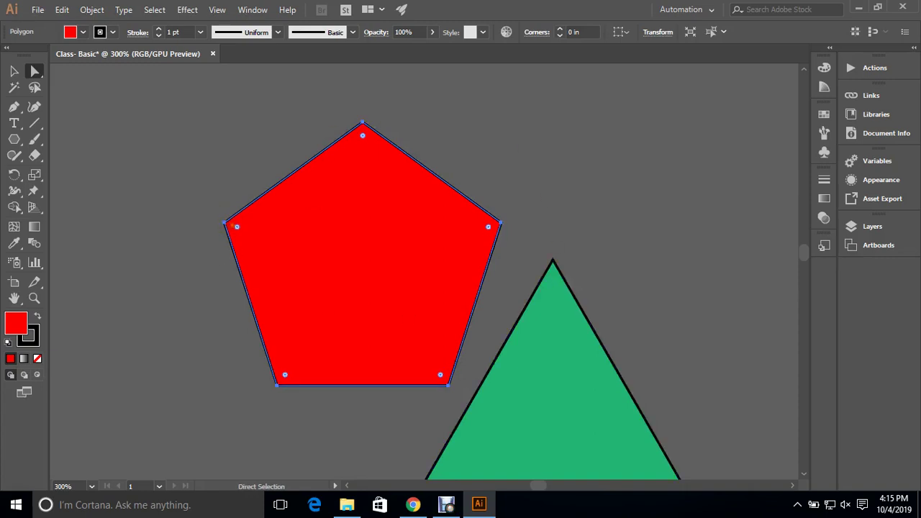
{"action": "left_click", "coordinate": [225, 223]}
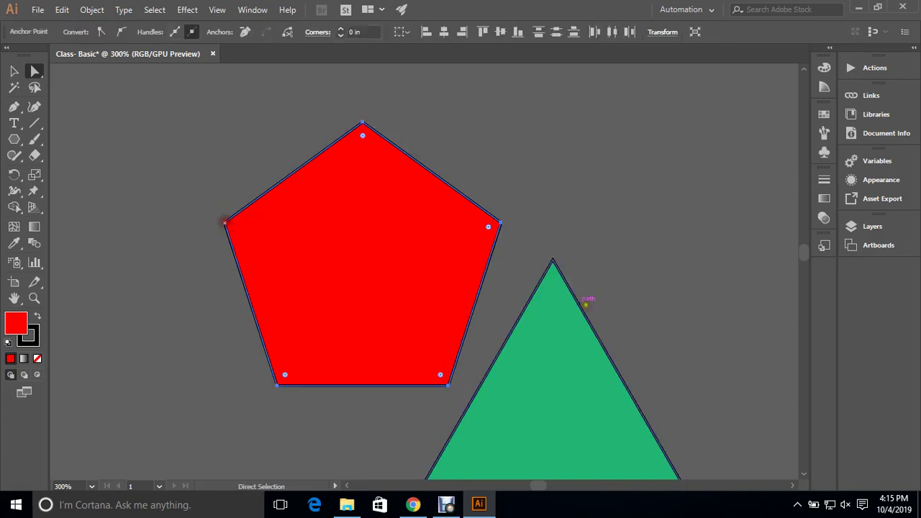
{"action": "scroll", "coordinate": [579, 327], "scroll_direction": "down", "scroll_amount": 2}
{"action": "left_click_drag", "start_coordinate": [540, 278], "coordinate": [641, 223]}
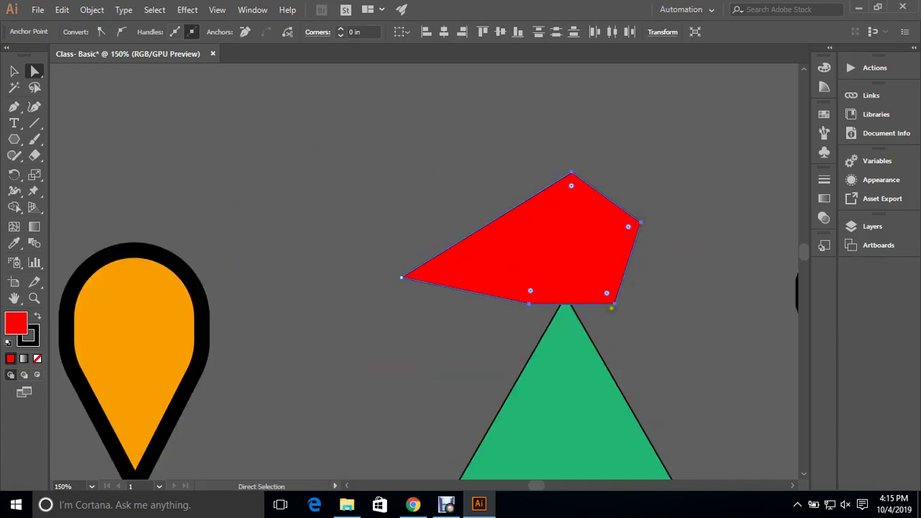
{"action": "left_click_drag", "start_coordinate": [642, 222], "coordinate": [721, 173]}
{"action": "left_click_drag", "start_coordinate": [611, 268], "coordinate": [630, 327]}
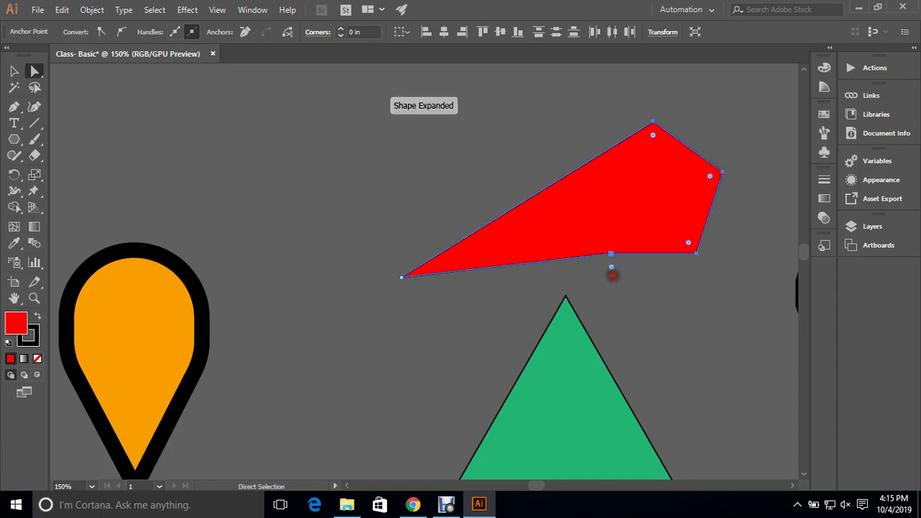
{"action": "left_click", "coordinate": [723, 331]}
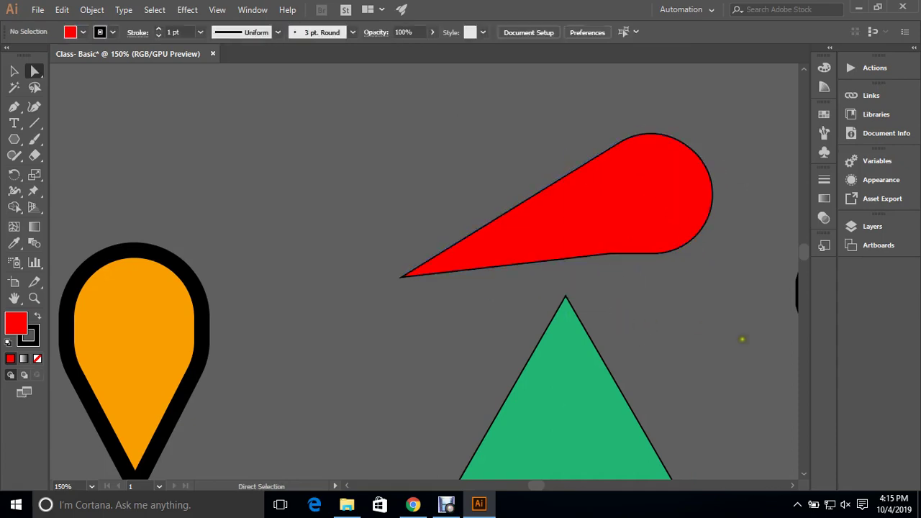
{"action": "scroll", "coordinate": [742, 339], "scroll_direction": "down", "scroll_amount": 1}
Step: Zoom out and pan to frame all the shapes, then switch to the Selection tool (V)
{"action": "scroll", "coordinate": [734, 364], "scroll_direction": "down", "scroll_amount": 1}
{"action": "left_click_drag", "start_coordinate": [535, 339], "coordinate": [466, 245]}
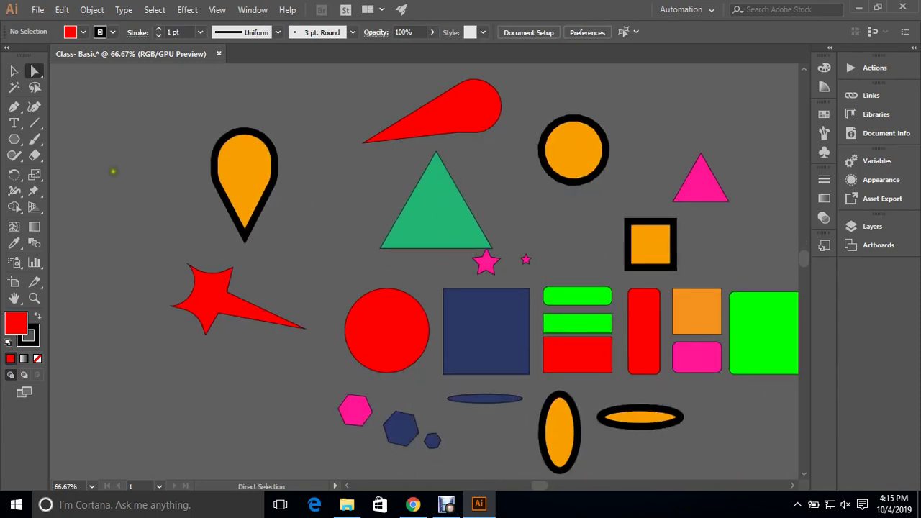
{"action": "left_click_drag", "start_coordinate": [113, 171], "coordinate": [104, 167]}
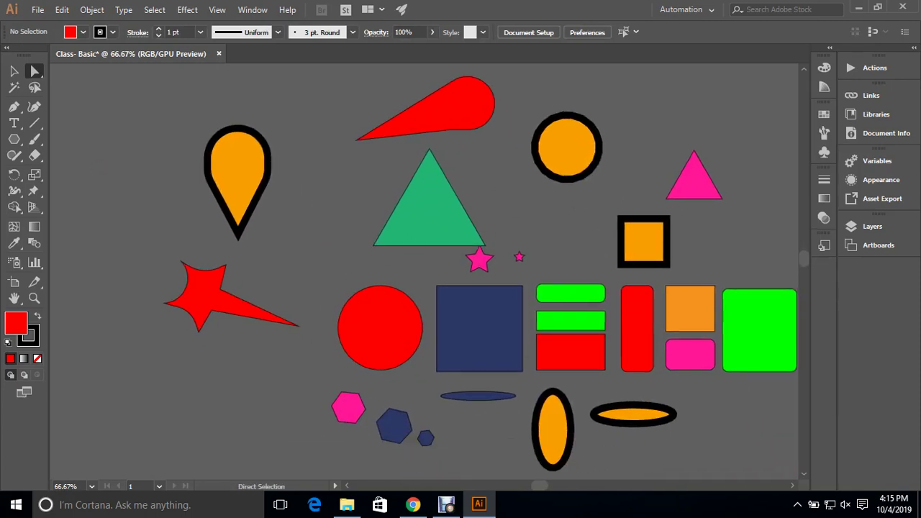
{"action": "scroll", "coordinate": [263, 287], "scroll_direction": "down", "scroll_amount": 1, "text": "alt"}
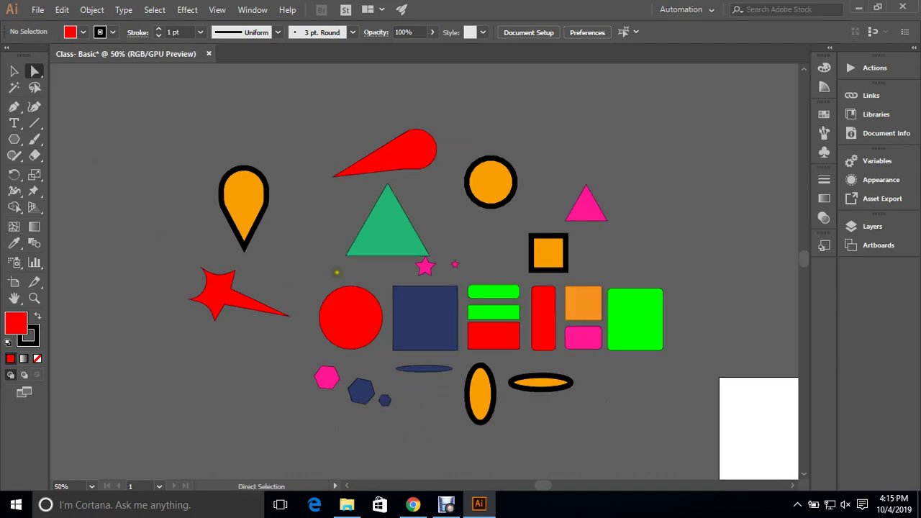
{"action": "left_click_drag", "start_coordinate": [337, 272], "coordinate": [294, 288]}
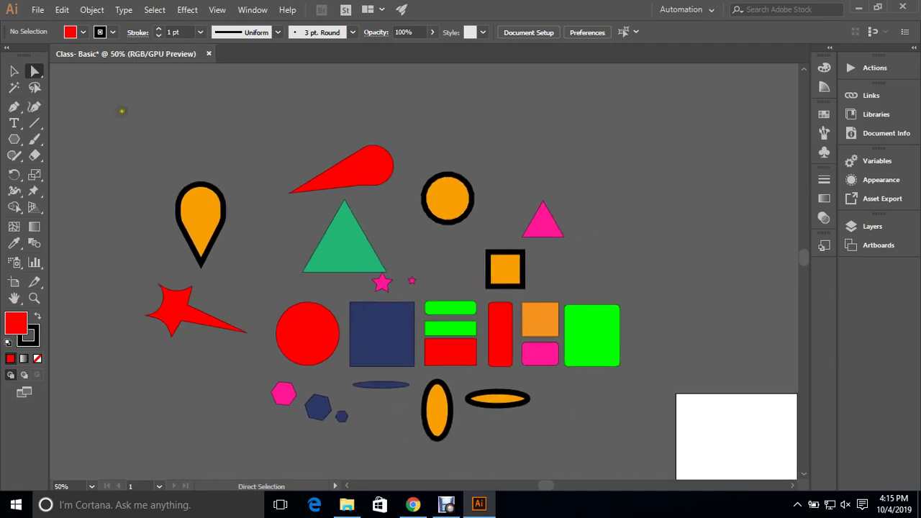
{"action": "key", "text": "v"}
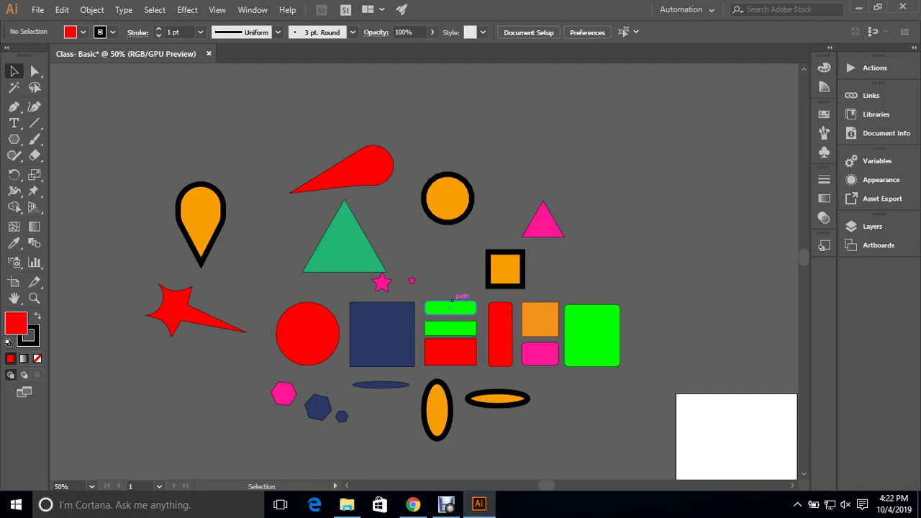
{"action": "left_click_drag", "start_coordinate": [381, 325], "coordinate": [446, 319]}
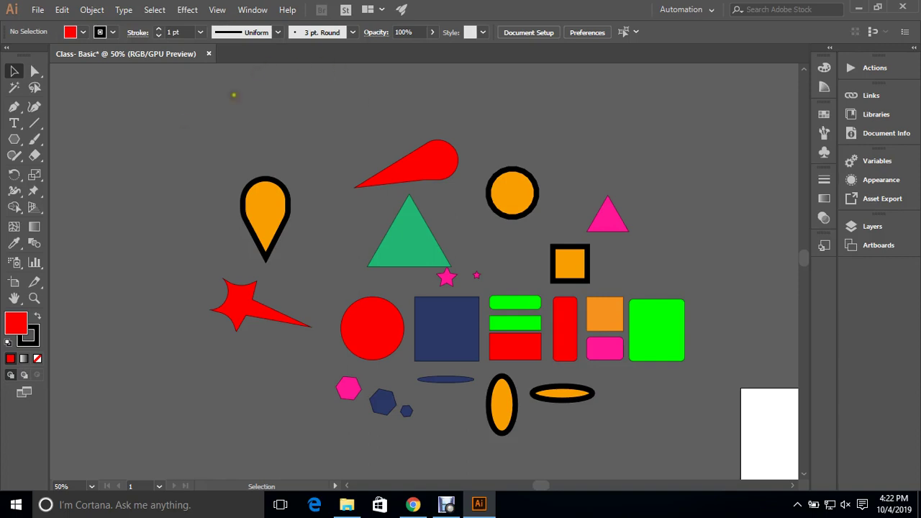
{"action": "mouse_move", "coordinate": [169, 117]}
{"action": "left_mouse_down"}
{"action": "mouse_move", "coordinate": [585, 409]}
{"action": "mouse_move", "coordinate": [721, 470]}
{"action": "left_mouse_up"}
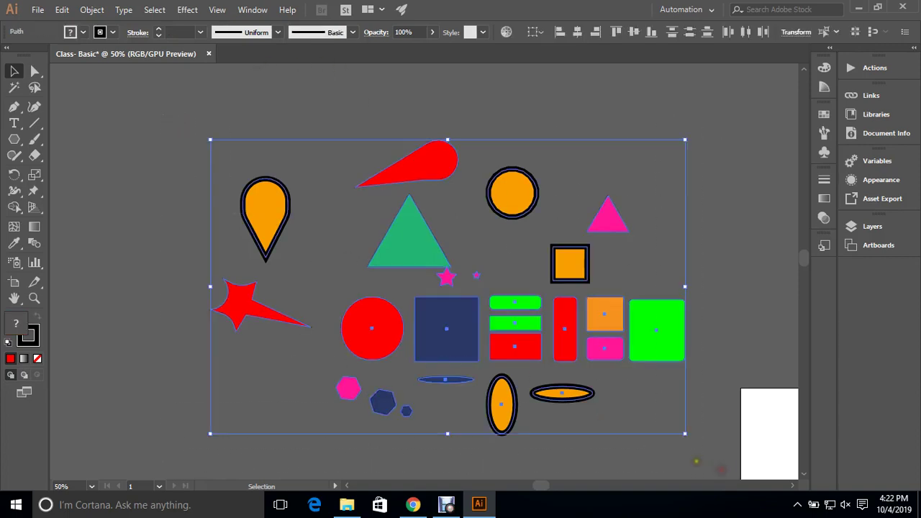
{"action": "key", "text": "Delete"}
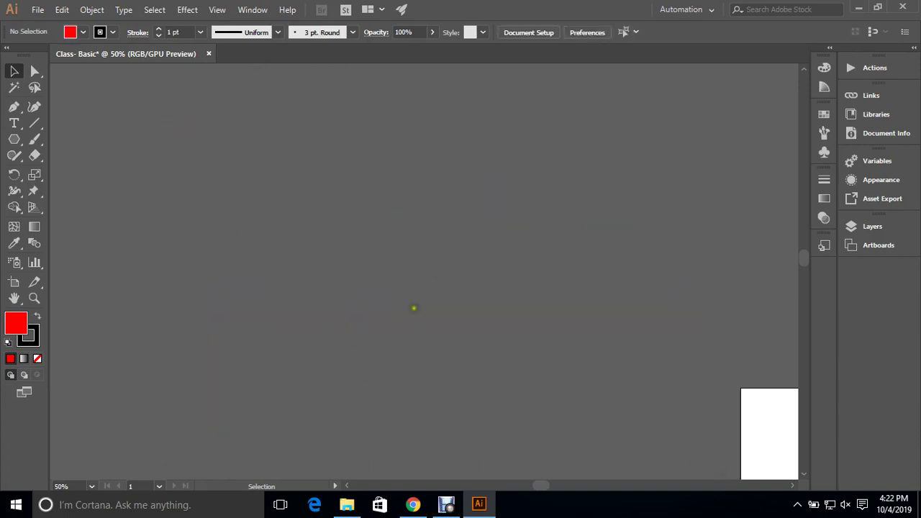
{"action": "key", "text": "z"}
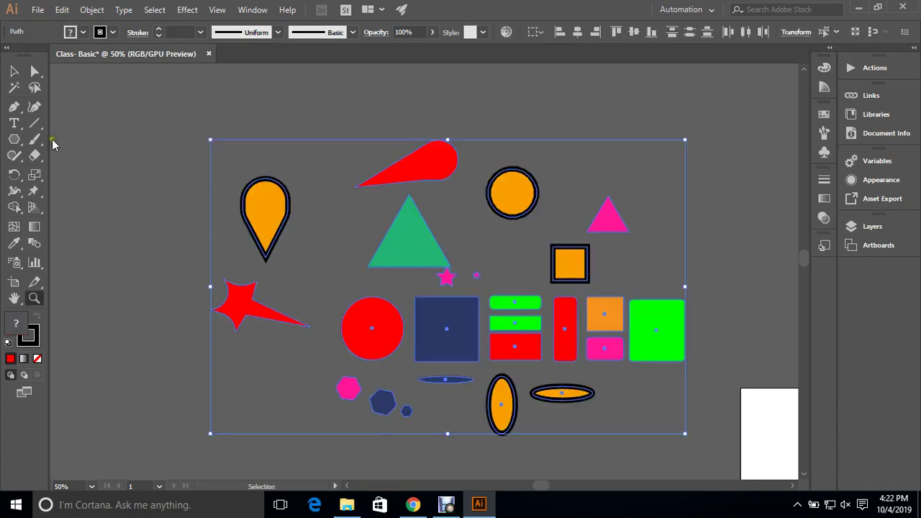
{"action": "key", "text": "ctrl+z"}
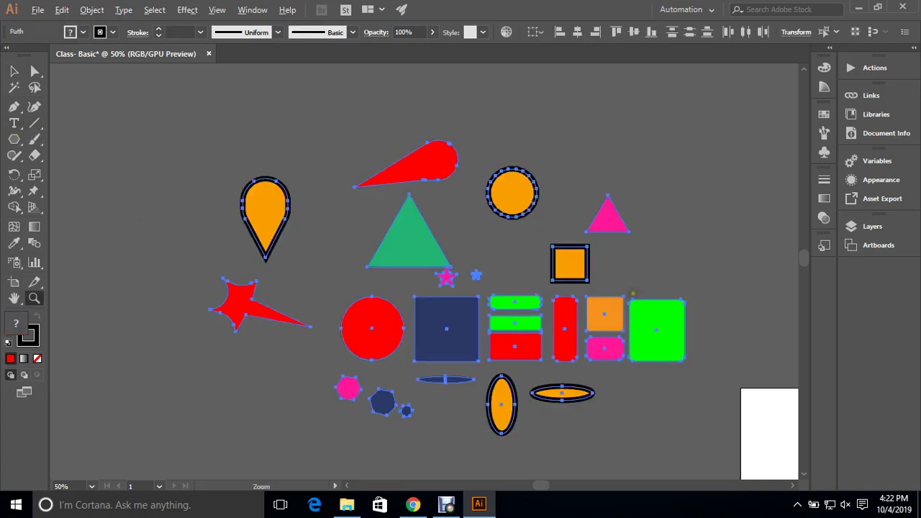
{"action": "left_click", "coordinate": [633, 293], "text": "alt"}
{"action": "left_click_drag", "start_coordinate": [715, 447], "coordinate": [413, 192]}
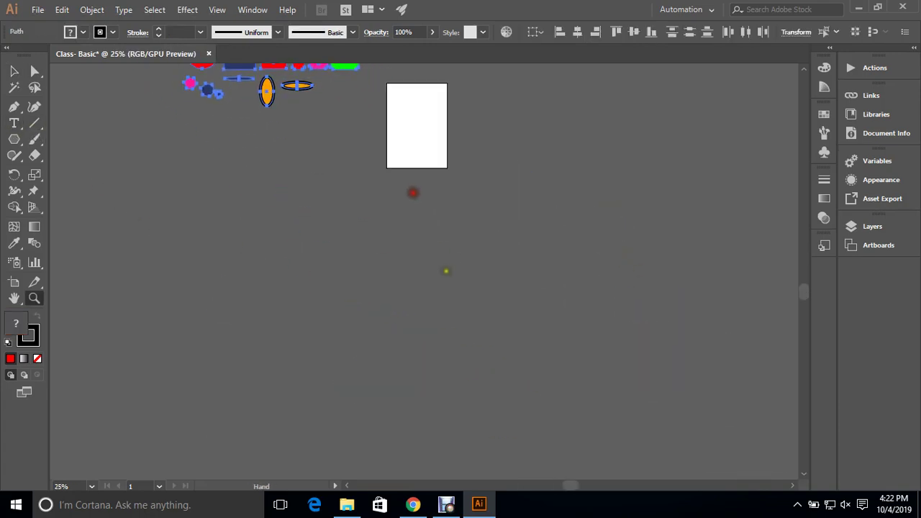
{"action": "left_click", "coordinate": [313, 227]}
{"action": "left_click", "coordinate": [313, 226]}
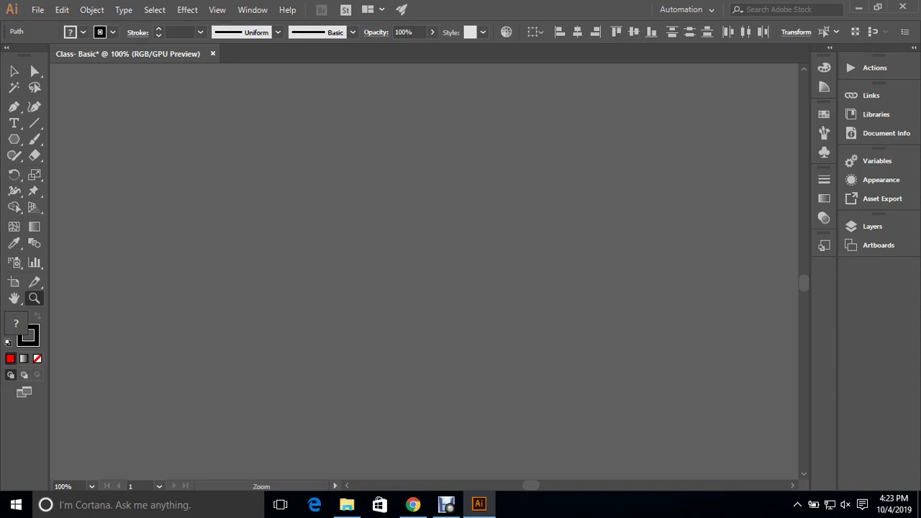
Step: Place a Lorem ipsum placeholder text line on the canvas and zoom in
{"action": "left_click", "coordinate": [13, 124]}
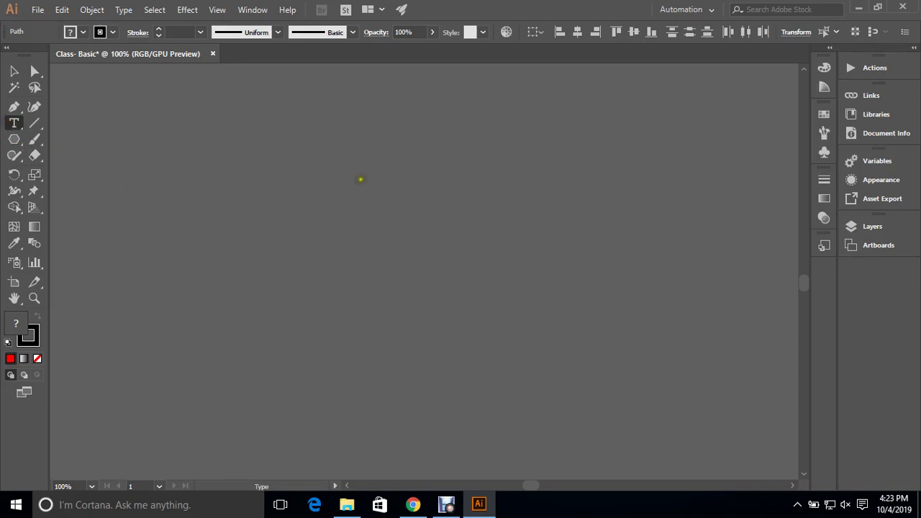
{"action": "left_click", "coordinate": [345, 180]}
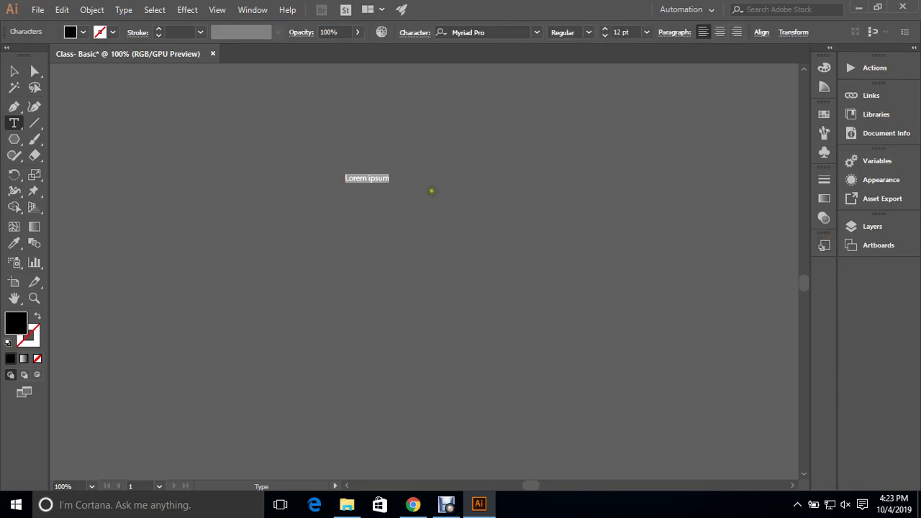
{"action": "key", "text": "ctrl+equal"}
{"action": "key", "text": "ctrl+equal"}
{"action": "key", "text": "ctrl+equal"}
{"action": "key", "text": "ctrl+equal"}
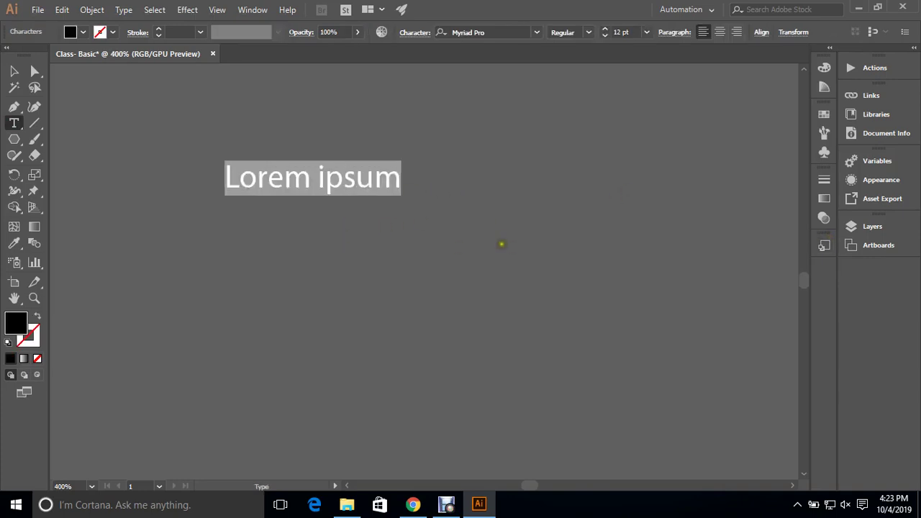
{"action": "key", "text": "Escape"}
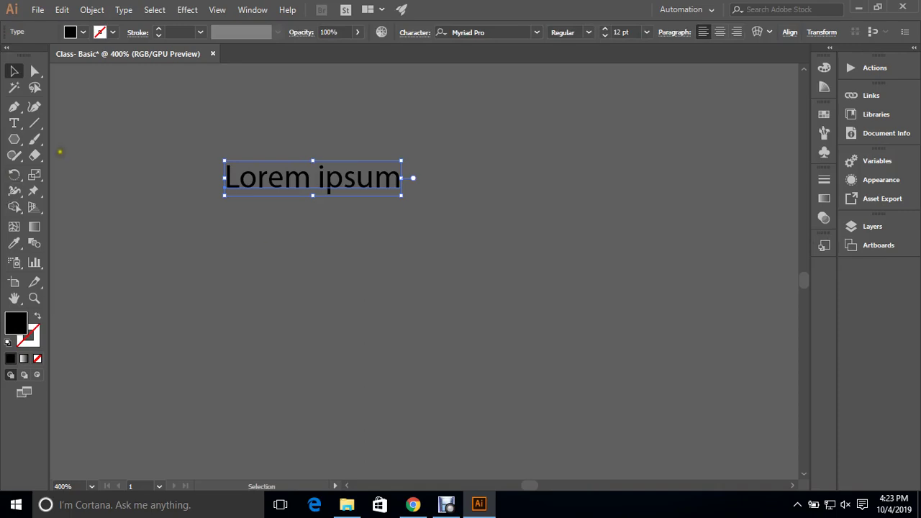
{"action": "left_click", "coordinate": [164, 228]}
Step: Add heading 'Graphic Design with' plus the instructor's name, move it left, and delete Lorem ipsum
{"action": "left_click", "coordinate": [14, 123]}
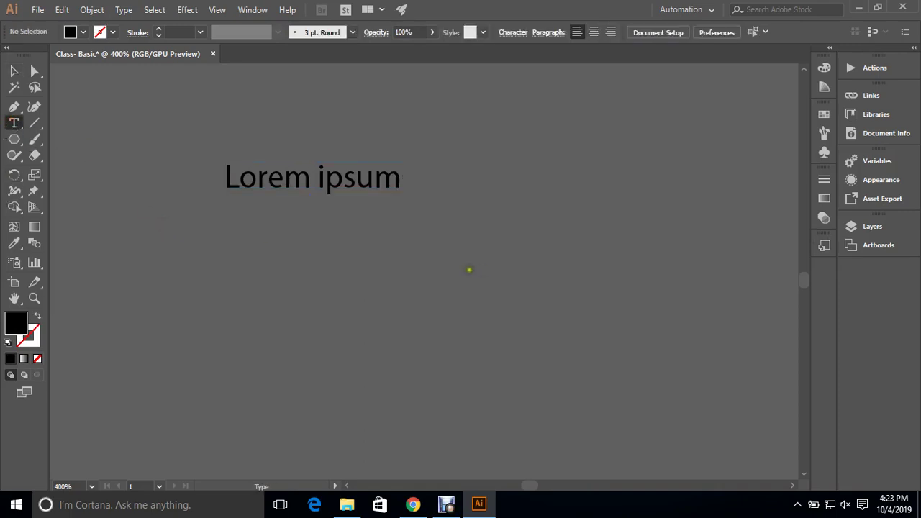
{"action": "left_click", "coordinate": [387, 260]}
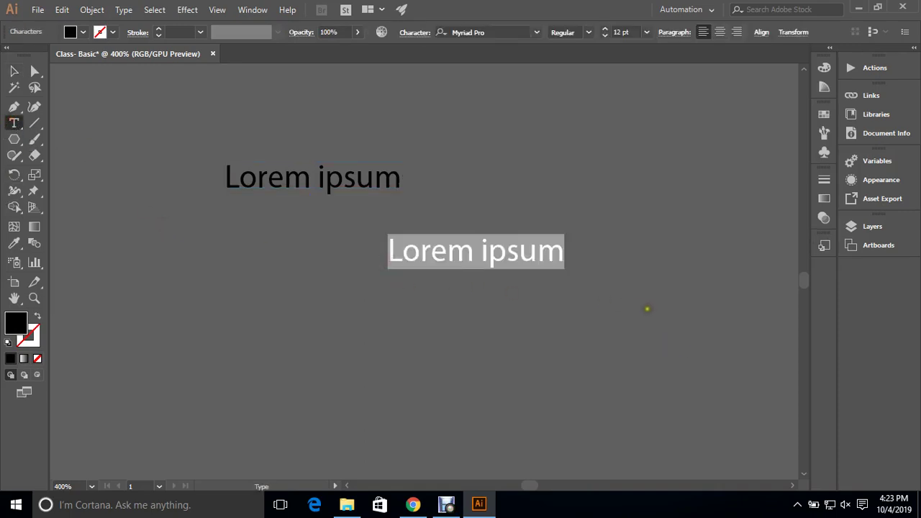
{"action": "type", "text": "Gra"}
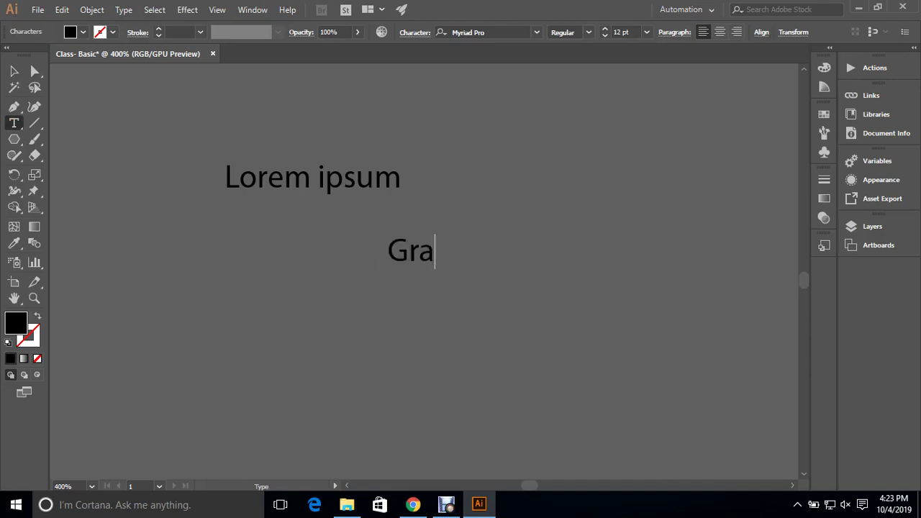
{"action": "type", "text": "phic Desi"}
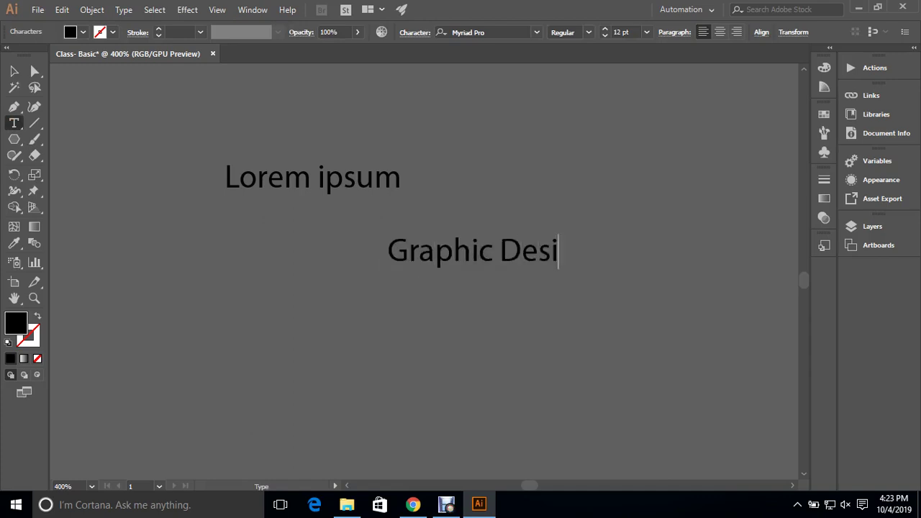
{"action": "type", "text": "gn with"}
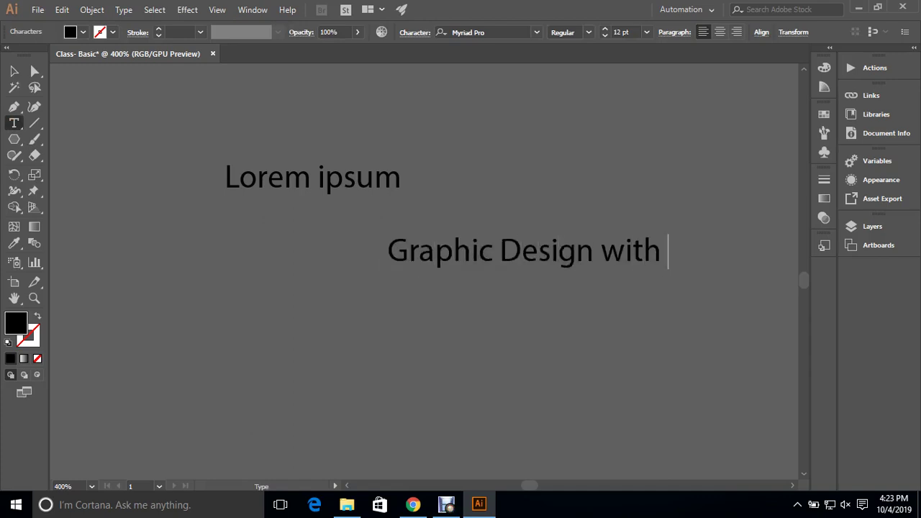
{"action": "type", "text": " Monir"}
{"action": "key", "text": "Escape"}
{"action": "left_click", "coordinate": [612, 300]}
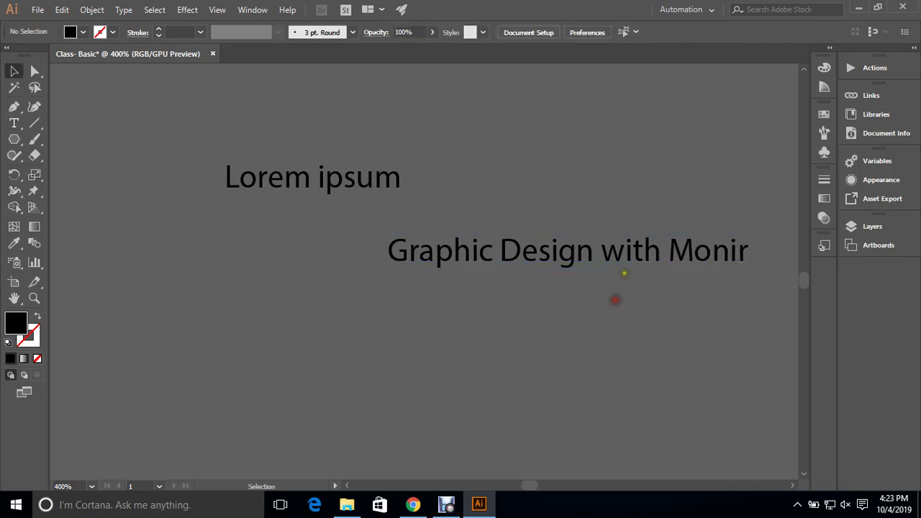
{"action": "left_click_drag", "start_coordinate": [622, 253], "coordinate": [451, 253]}
{"action": "left_click", "coordinate": [526, 336]}
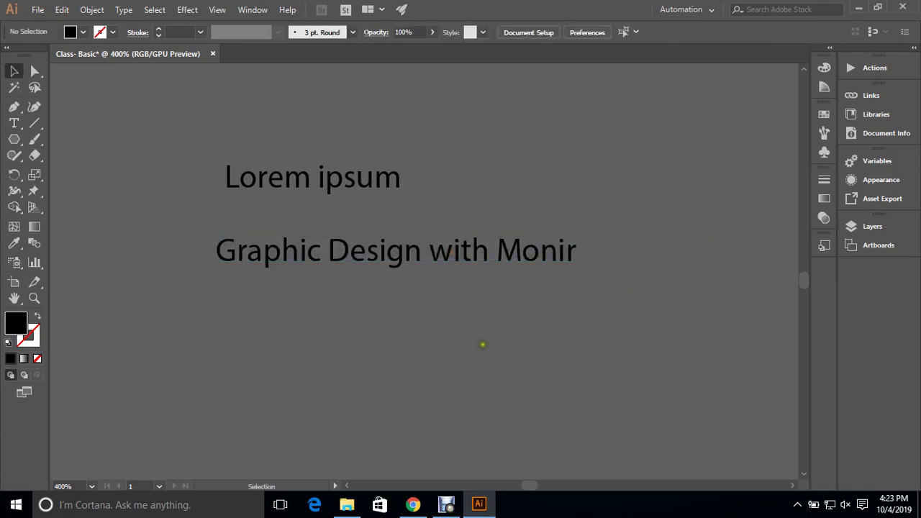
{"action": "left_click", "coordinate": [344, 168]}
{"action": "key", "text": "Delete"}
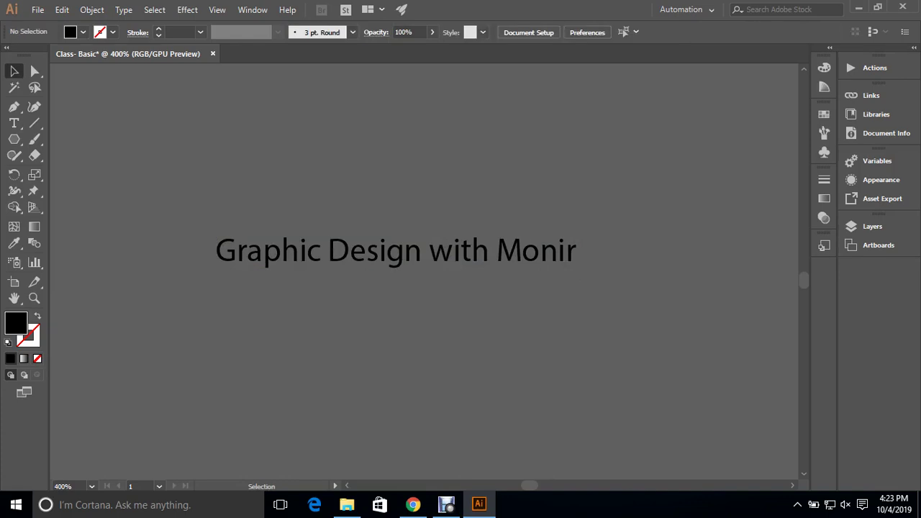
Step: Show rulers, drag out two vertical and two horizontal guides, and lock the guides
{"action": "left_click", "coordinate": [13, 123]}
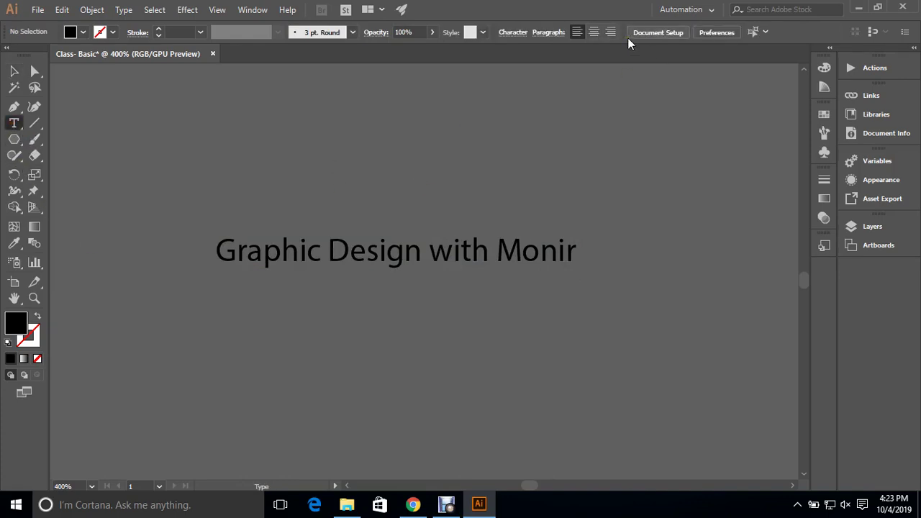
{"action": "scroll", "coordinate": [598, 162], "scroll_direction": "down", "scroll_amount": 2}
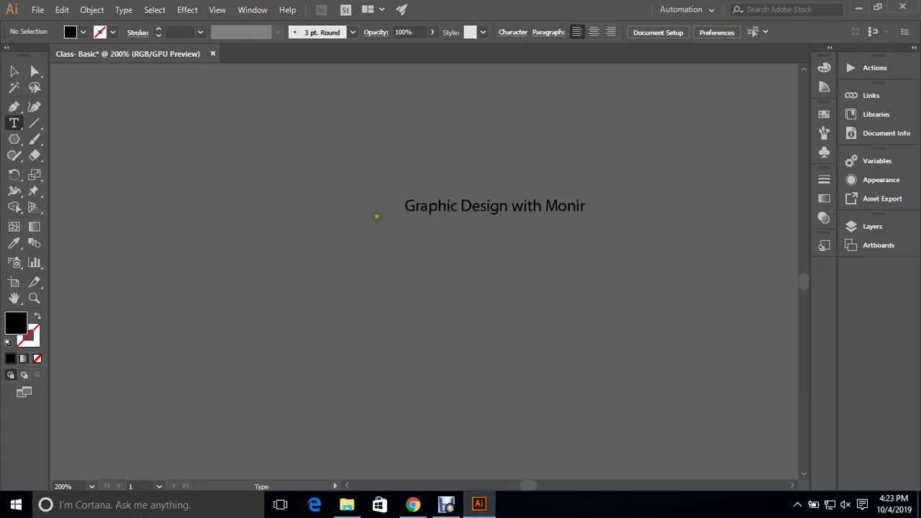
{"action": "left_click_drag", "start_coordinate": [556, 241], "coordinate": [473, 256]}
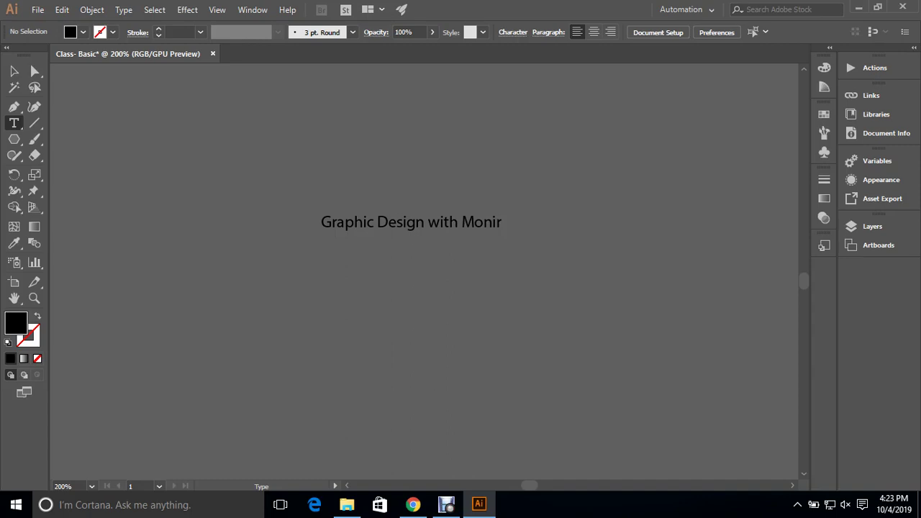
{"action": "key", "text": "ctrl+r"}
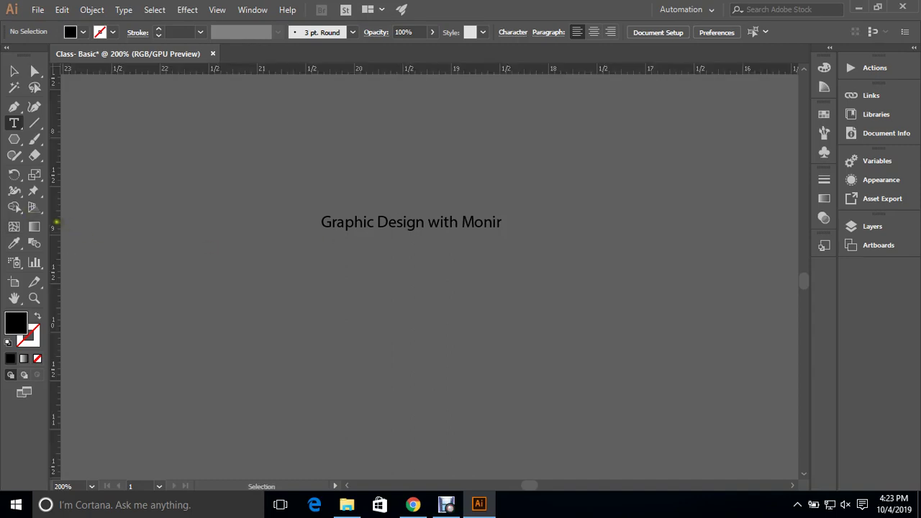
{"action": "left_click_drag", "start_coordinate": [56, 223], "coordinate": [320, 256]}
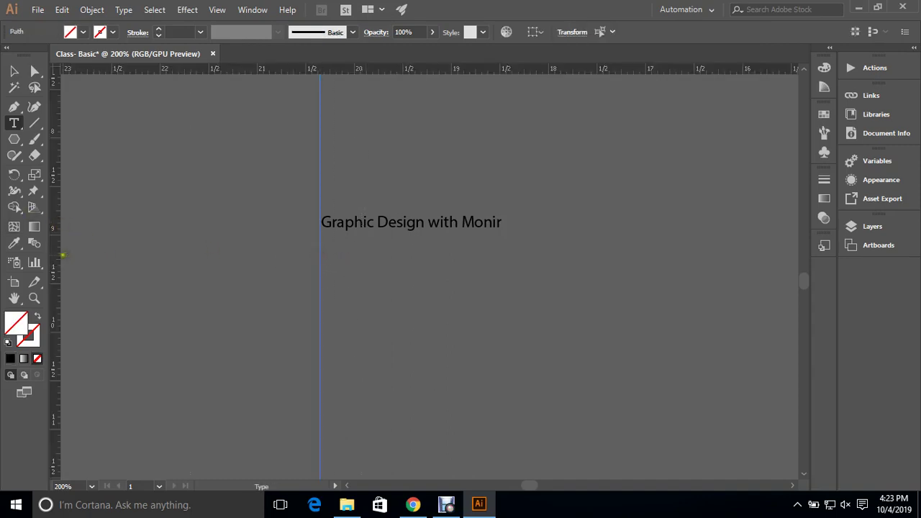
{"action": "left_click_drag", "start_coordinate": [63, 254], "coordinate": [566, 284]}
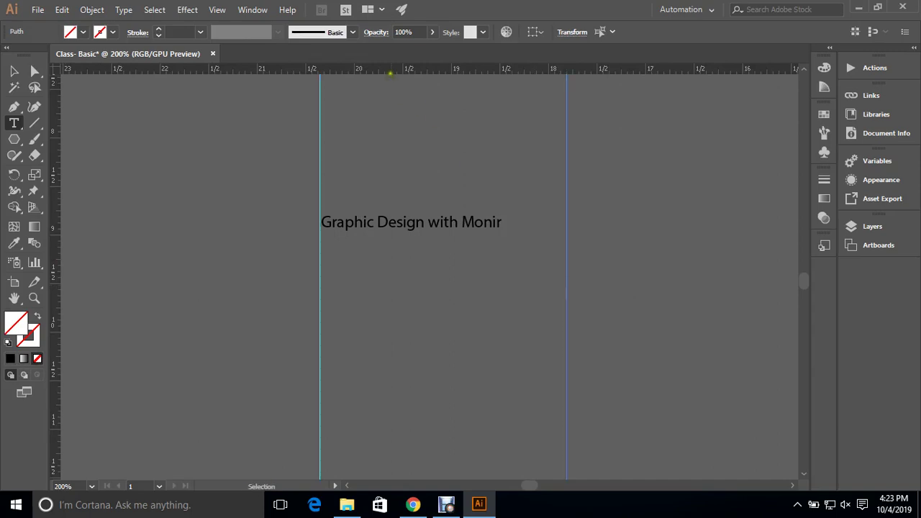
{"action": "left_click_drag", "start_coordinate": [390, 72], "coordinate": [393, 243]}
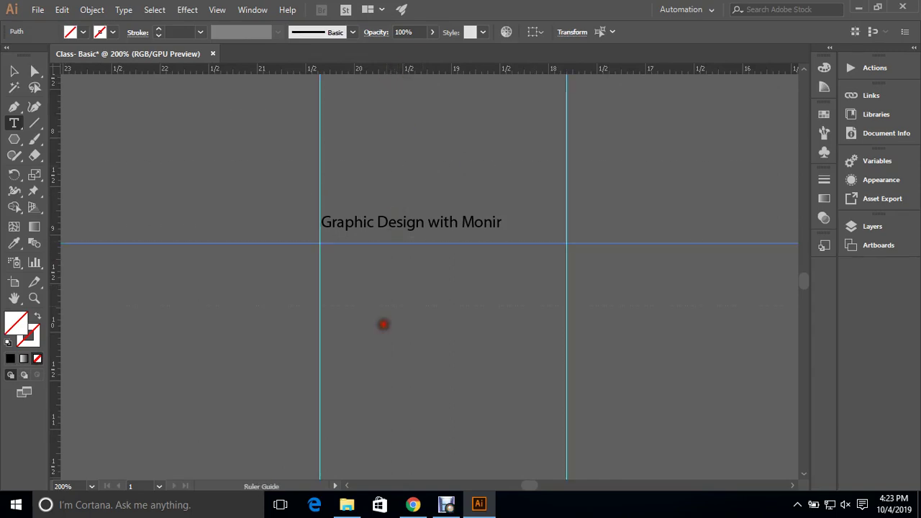
{"action": "left_click_drag", "start_coordinate": [383, 324], "coordinate": [374, 449]}
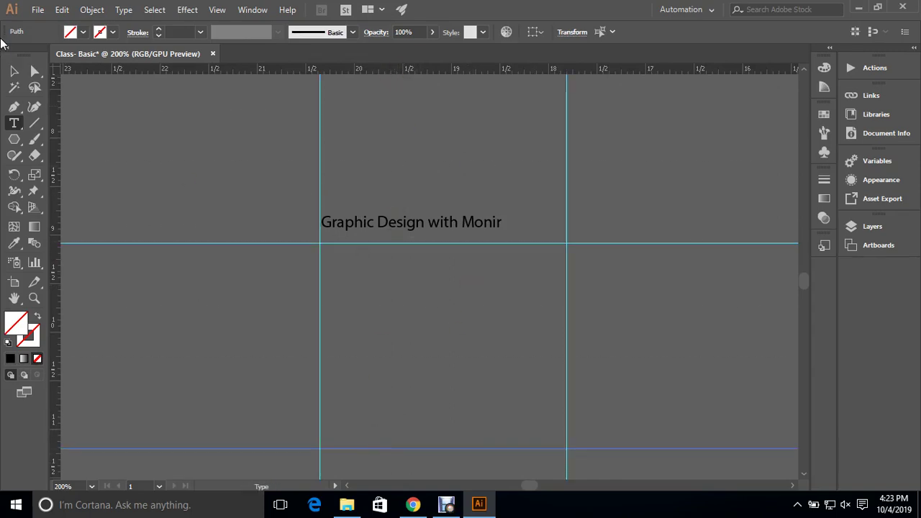
{"action": "left_click", "coordinate": [14, 70]}
{"action": "right_click", "coordinate": [133, 105]}
{"action": "left_click", "coordinate": [256, 229]}
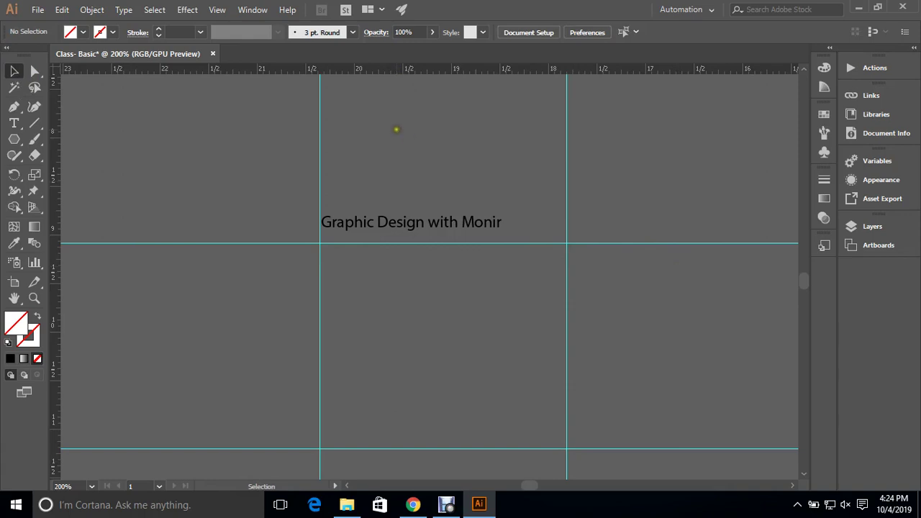
Step: Move and scale the heading to about 15 pt, starting at the left vertical guide
{"action": "left_click_drag", "start_coordinate": [437, 225], "coordinate": [464, 223]}
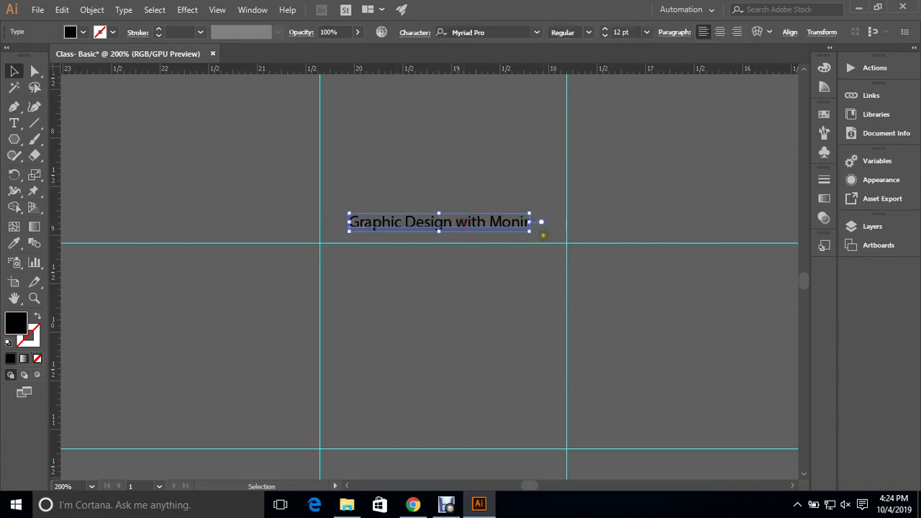
{"action": "left_click_drag", "start_coordinate": [530, 231], "coordinate": [556, 246]}
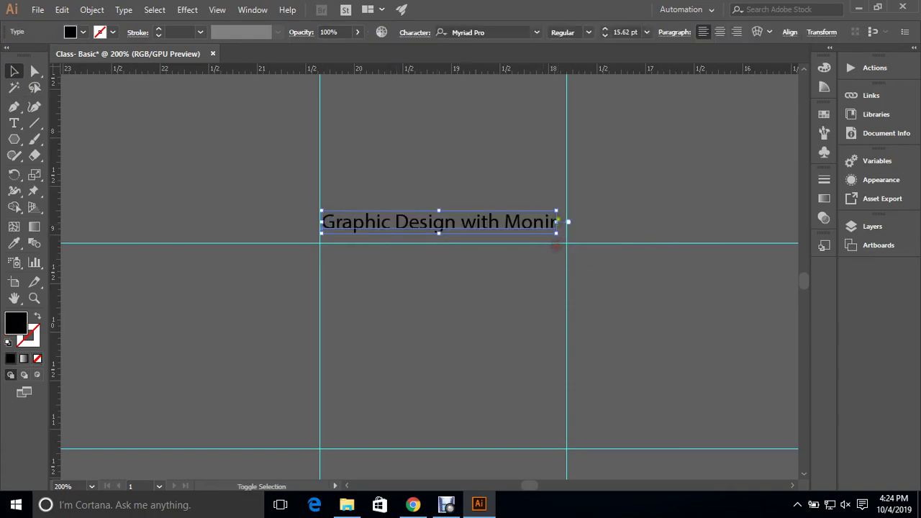
{"action": "left_click_drag", "start_coordinate": [557, 211], "coordinate": [563, 210]}
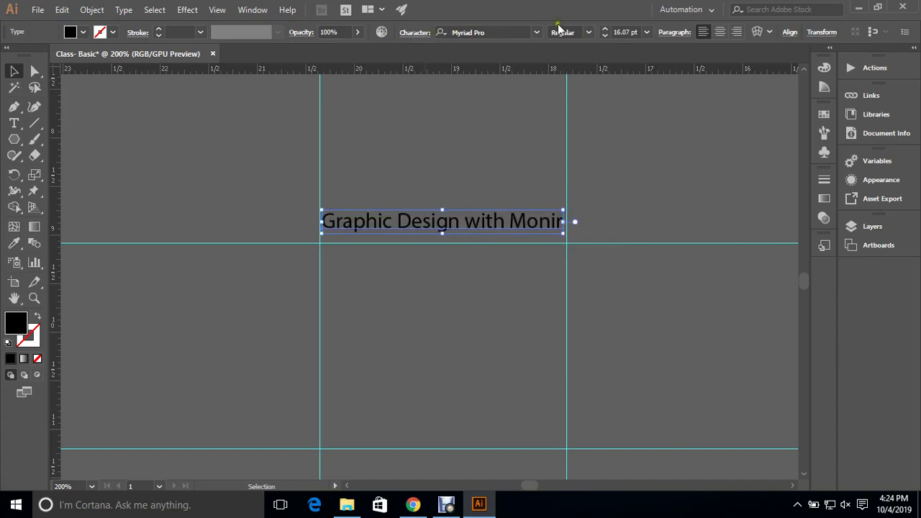
Step: Set the heading in all caps and resize it to span between the two vertical guides
{"action": "left_click", "coordinate": [415, 32]}
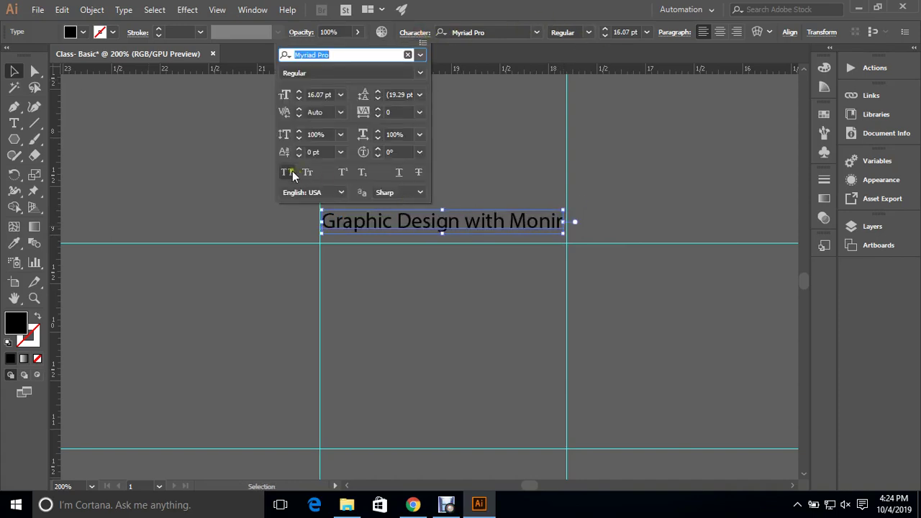
{"action": "left_click", "coordinate": [288, 172]}
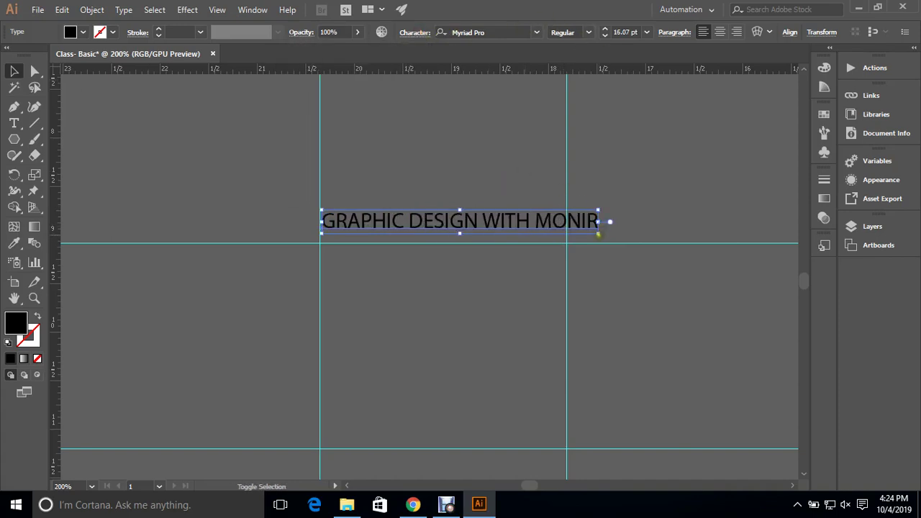
{"action": "left_click_drag", "start_coordinate": [598, 234], "coordinate": [561, 232]}
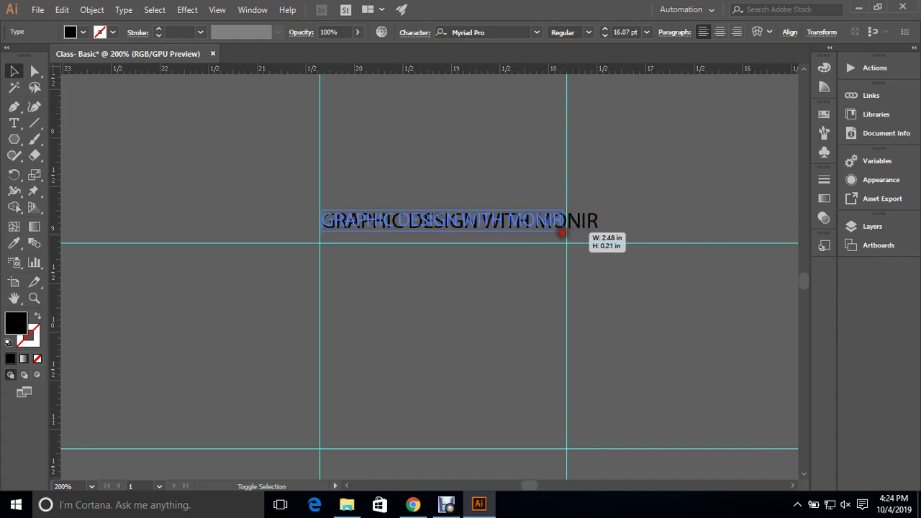
{"action": "left_click", "coordinate": [551, 300]}
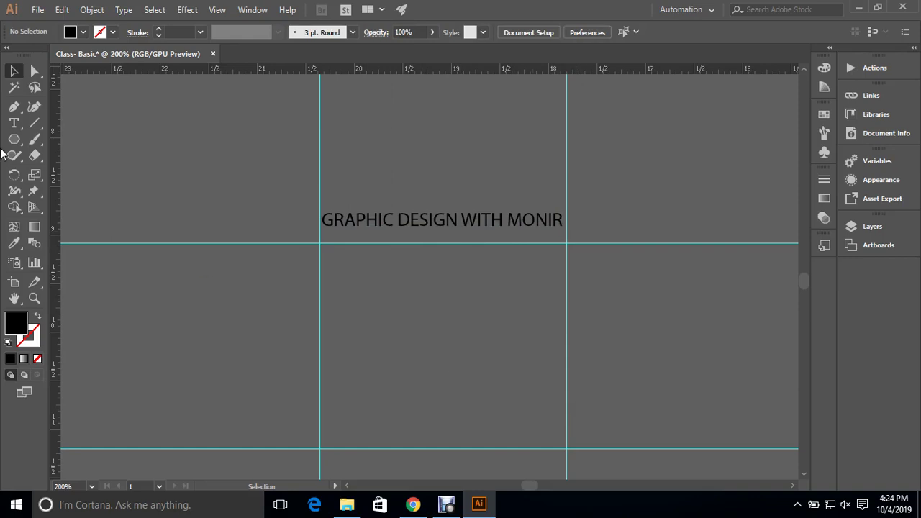
{"action": "left_click", "coordinate": [14, 123]}
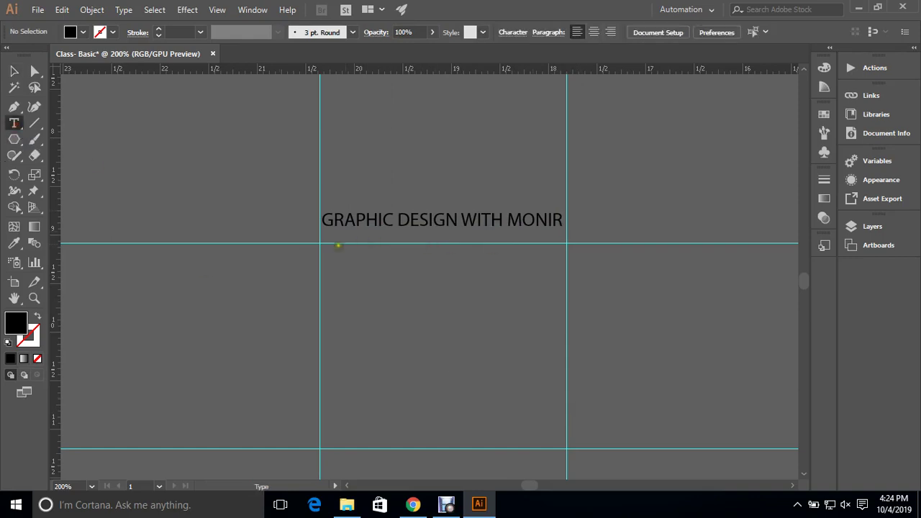
Step: Draw an area-type box between the guides below the heading and set its text to 9 pt
{"action": "left_click_drag", "start_coordinate": [319, 243], "coordinate": [565, 448]}
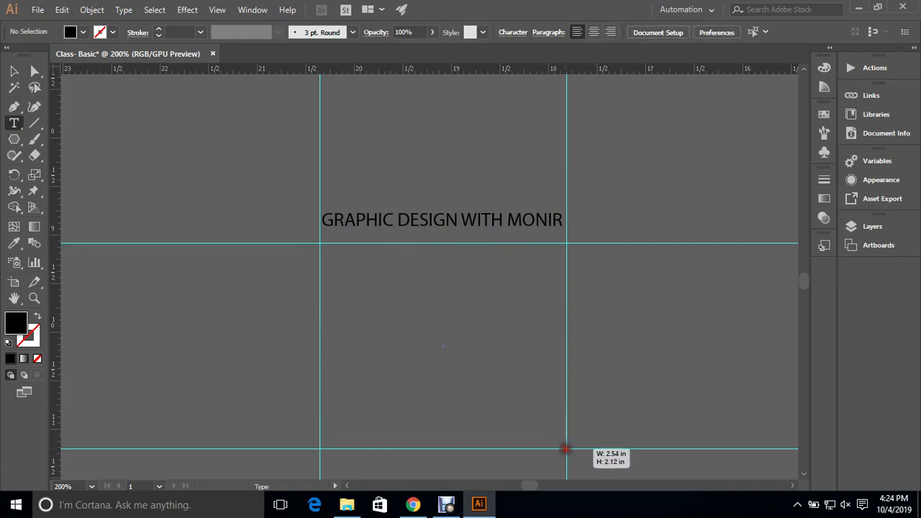
{"action": "left_click_drag", "start_coordinate": [565, 448], "coordinate": [566, 448]}
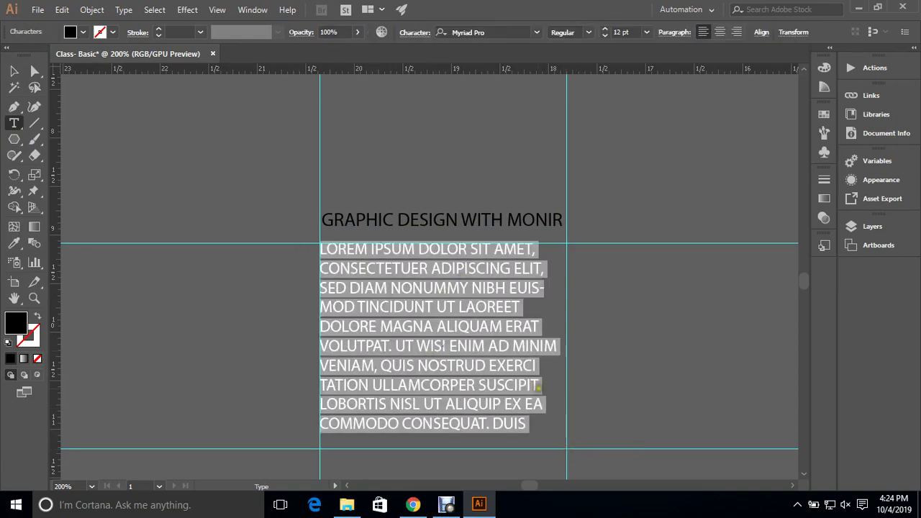
{"action": "left_click", "coordinate": [604, 35]}
{"action": "left_click", "coordinate": [604, 35]}
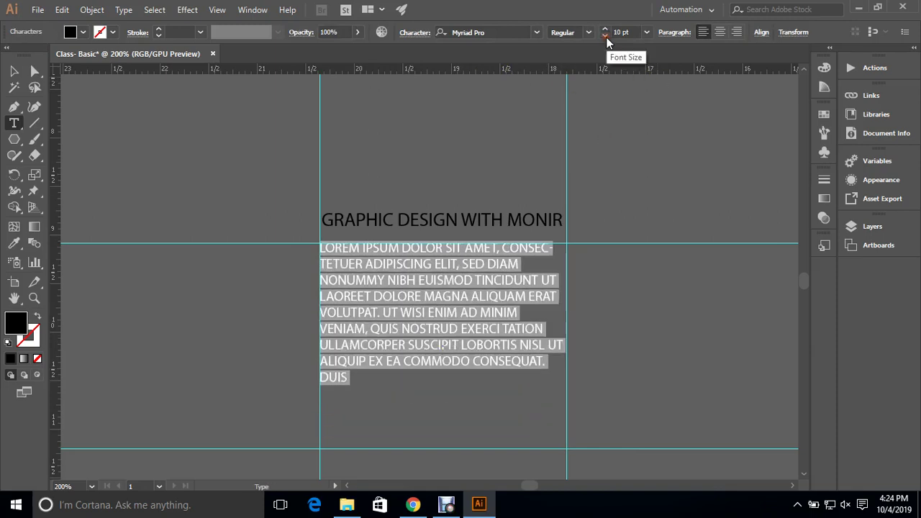
{"action": "left_click", "coordinate": [605, 35]}
Step: Copy the Lorem ipsum paragraph and paste a second copy after it to fill the frame
{"action": "left_click", "coordinate": [462, 359]}
{"action": "key", "text": "ctrl+a"}
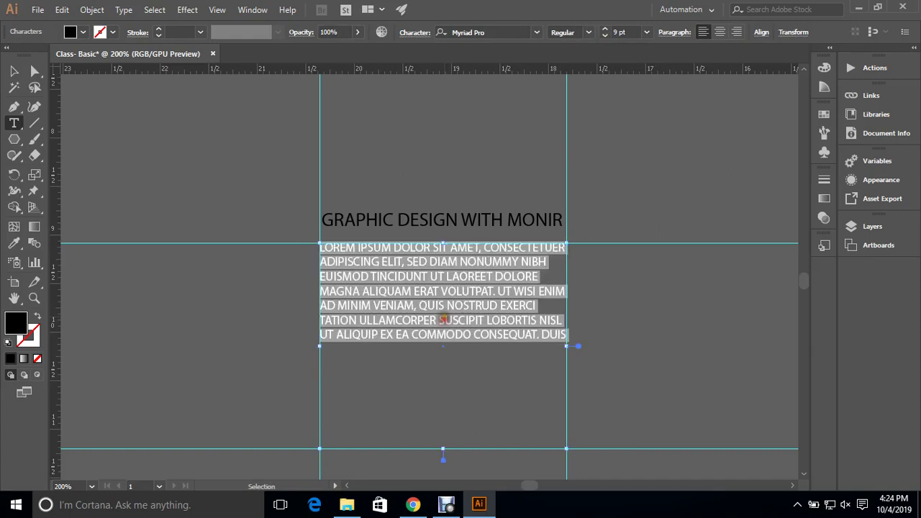
{"action": "key", "text": "ctrl+c"}
{"action": "left_click", "coordinate": [493, 380]}
{"action": "key", "text": "ctrl+v"}
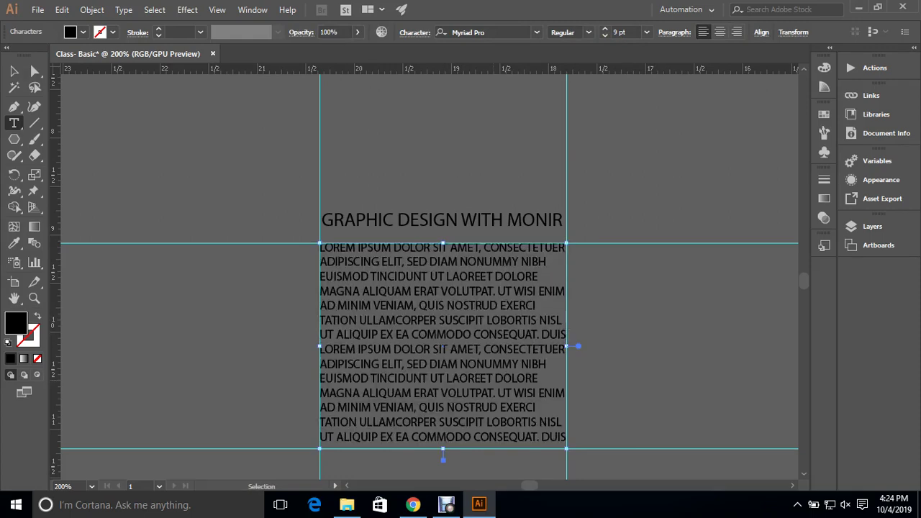
{"action": "left_click", "coordinate": [13, 70]}
{"action": "left_click", "coordinate": [129, 123]}
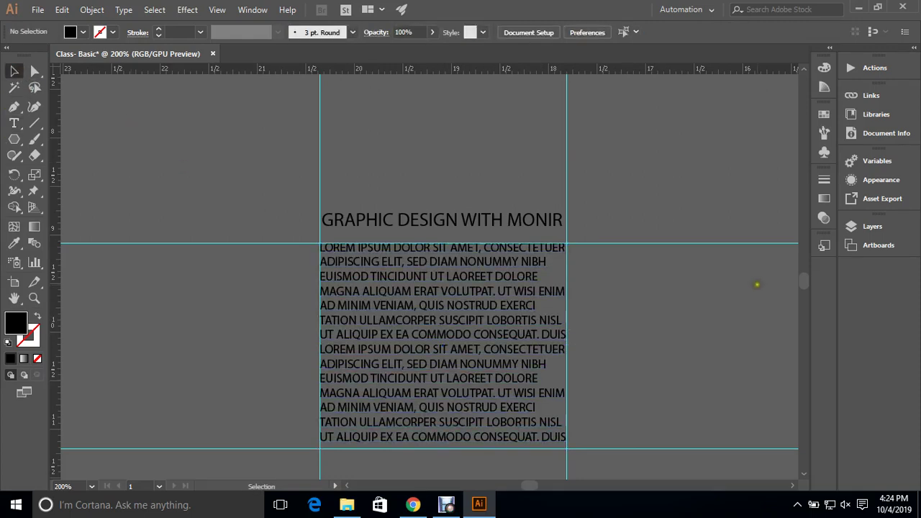
Step: Hide the cyan guides and reselect the body text frame
{"action": "right_click", "coordinate": [703, 188]}
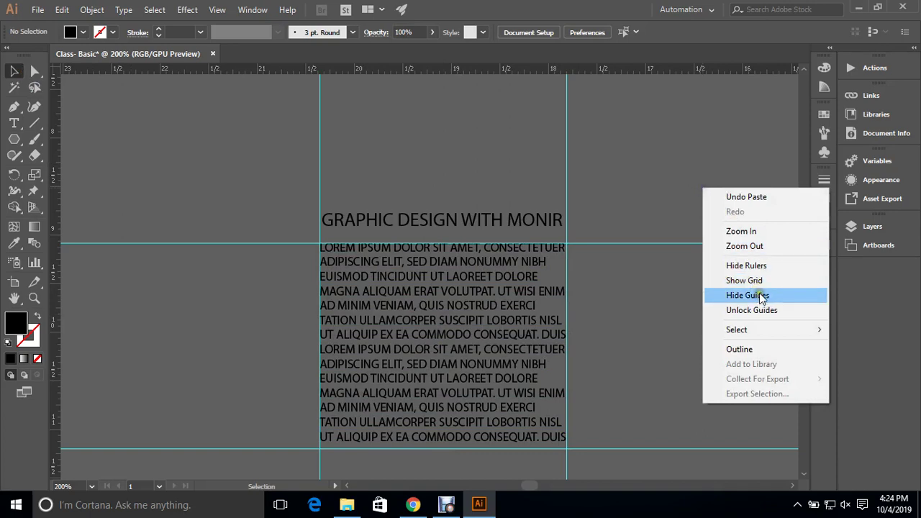
{"action": "left_click", "coordinate": [759, 296]}
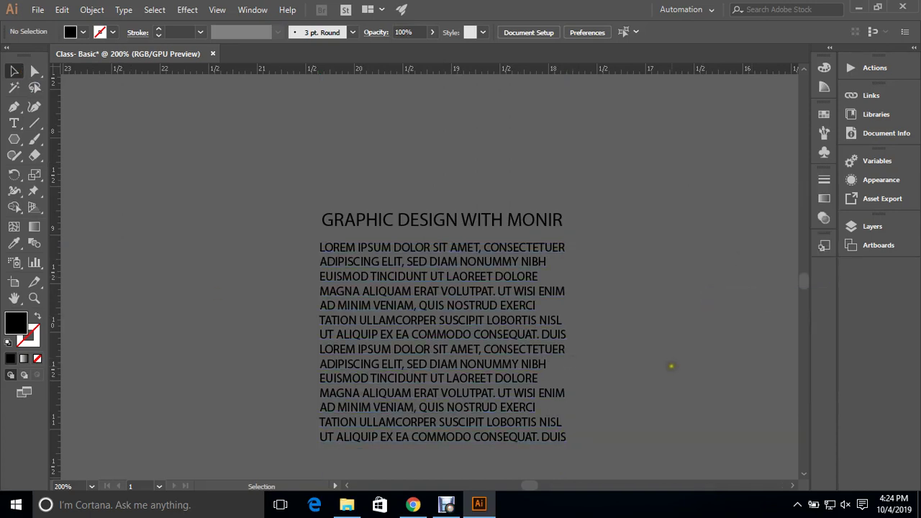
{"action": "left_click", "coordinate": [554, 328]}
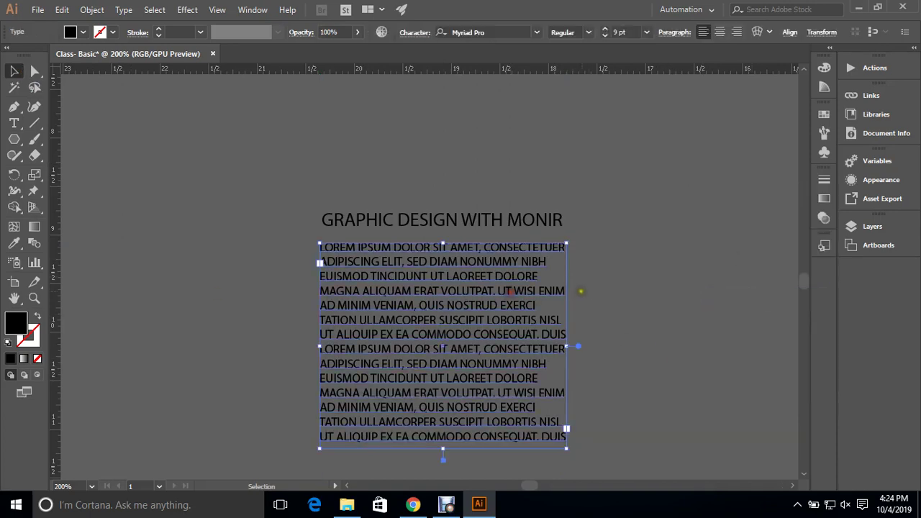
Step: Dock the Character panel and set the 9 pt body text leading to 17 pt
{"action": "left_click", "coordinate": [604, 36]}
{"action": "left_click", "coordinate": [604, 29]}
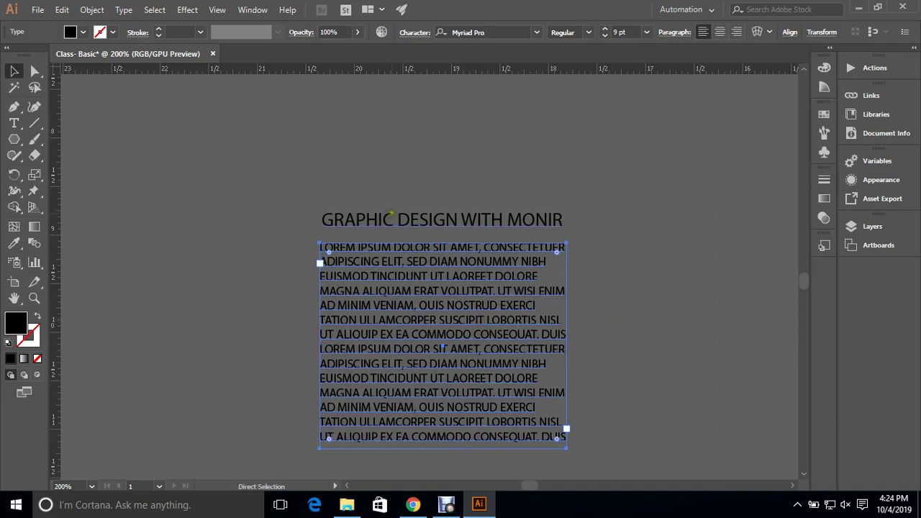
{"action": "key", "text": "ctrl+t"}
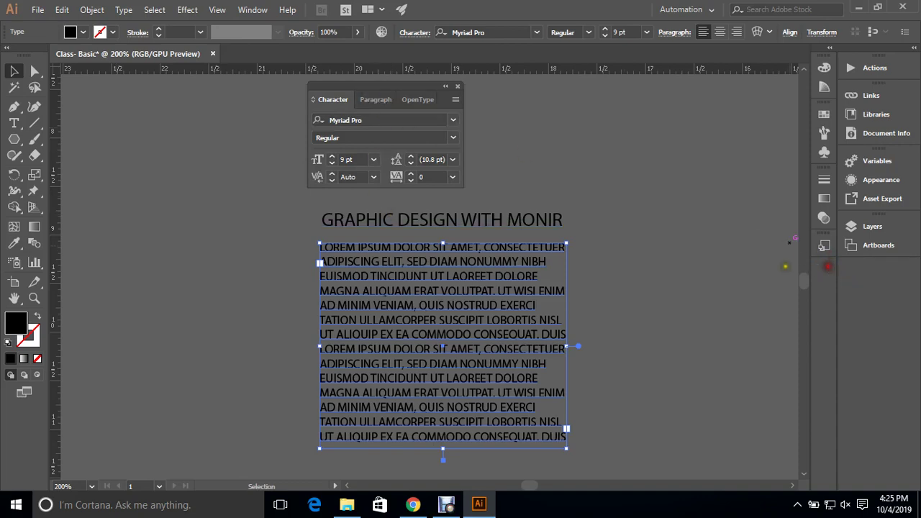
{"action": "left_click_drag", "start_coordinate": [325, 99], "coordinate": [824, 275]}
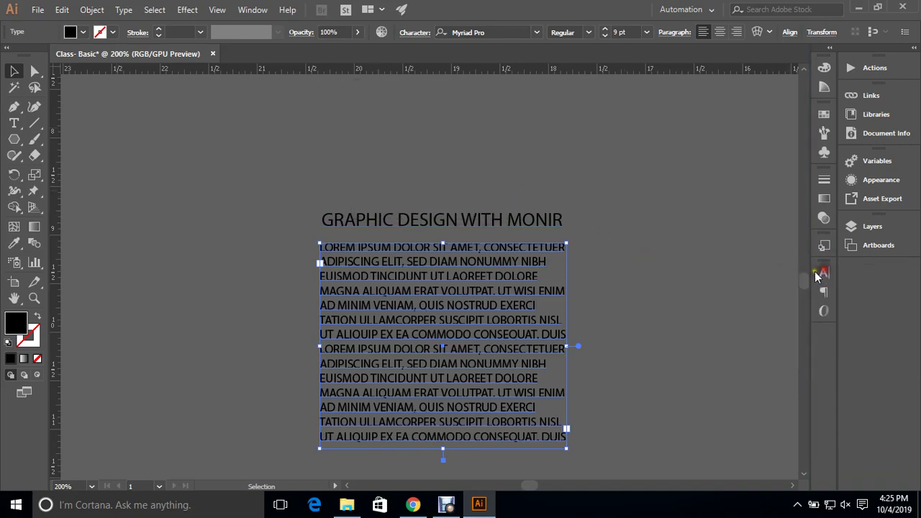
{"action": "left_click", "coordinate": [824, 273]}
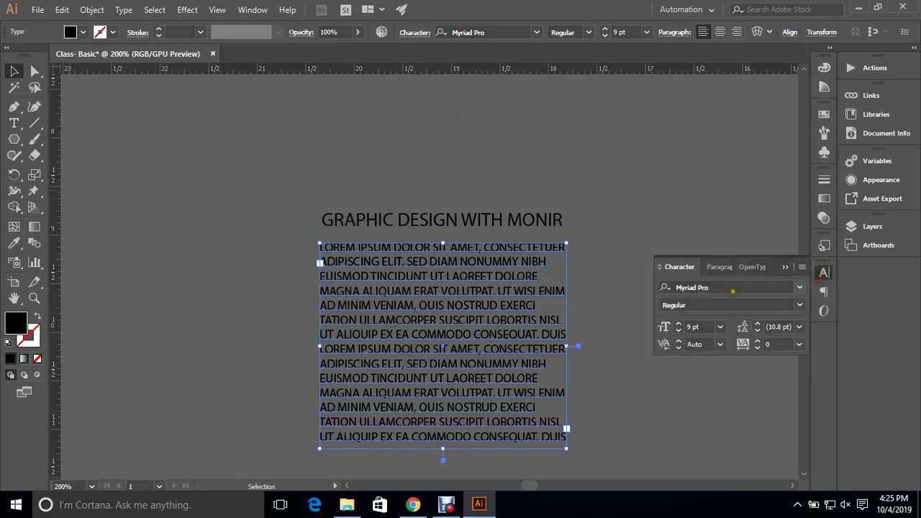
{"action": "left_click", "coordinate": [803, 267]}
{"action": "left_click", "coordinate": [691, 267]}
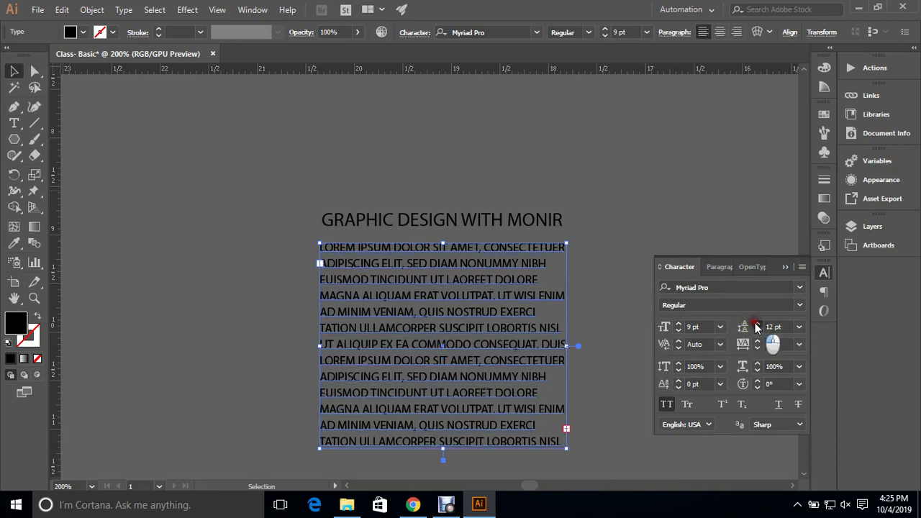
{"action": "left_click_drag", "start_coordinate": [756, 328], "coordinate": [610, 269]}
{"action": "left_click", "coordinate": [591, 247]}
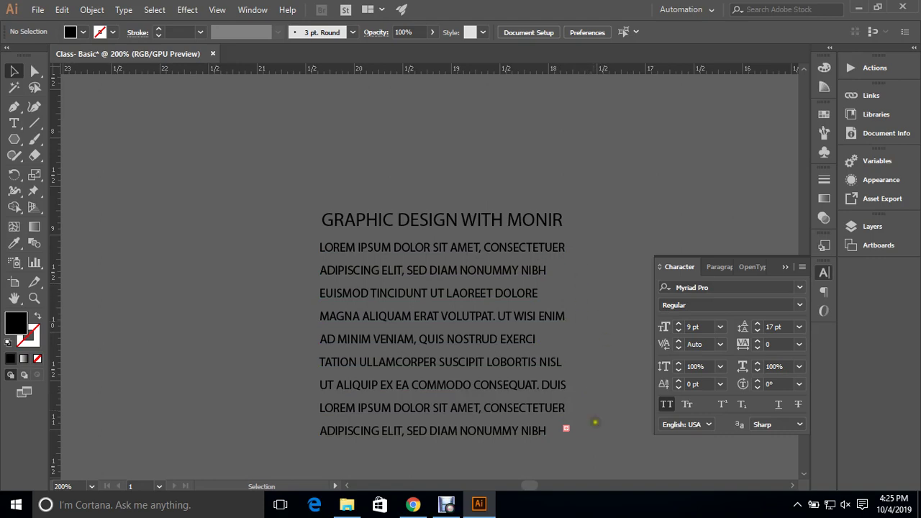
Step: Justify the body text with the last line aligned left
{"action": "left_click", "coordinate": [423, 384]}
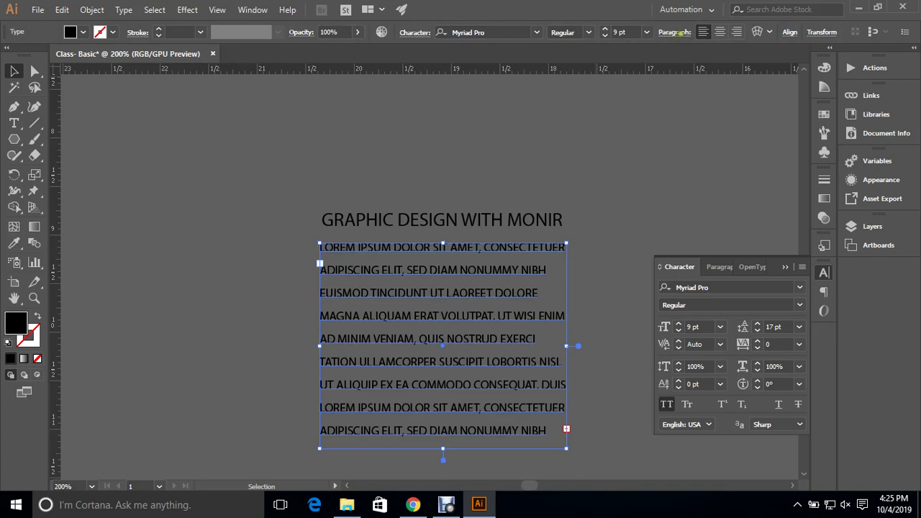
{"action": "left_click", "coordinate": [679, 34]}
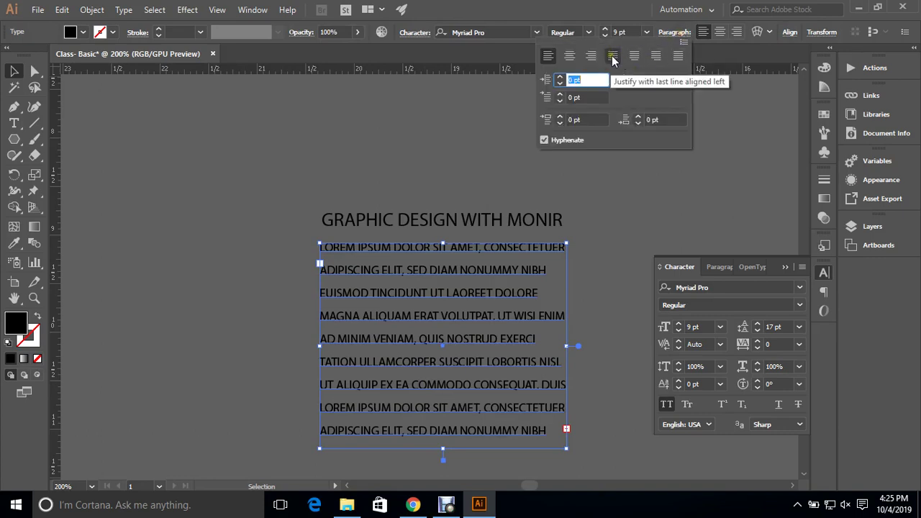
{"action": "left_click", "coordinate": [613, 60]}
{"action": "left_click", "coordinate": [648, 212]}
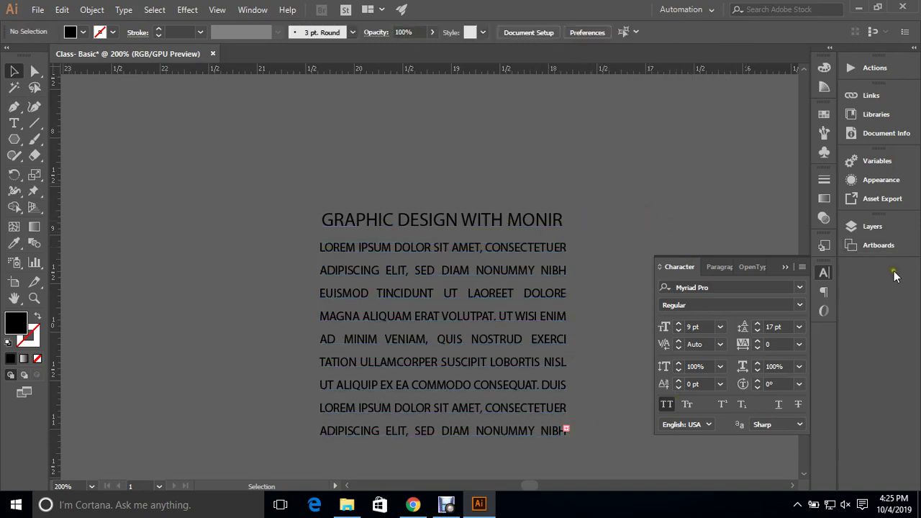
Step: Set the heading to Arial, scale it to about 12.72 pt, and fill it white
{"action": "left_click", "coordinate": [536, 228]}
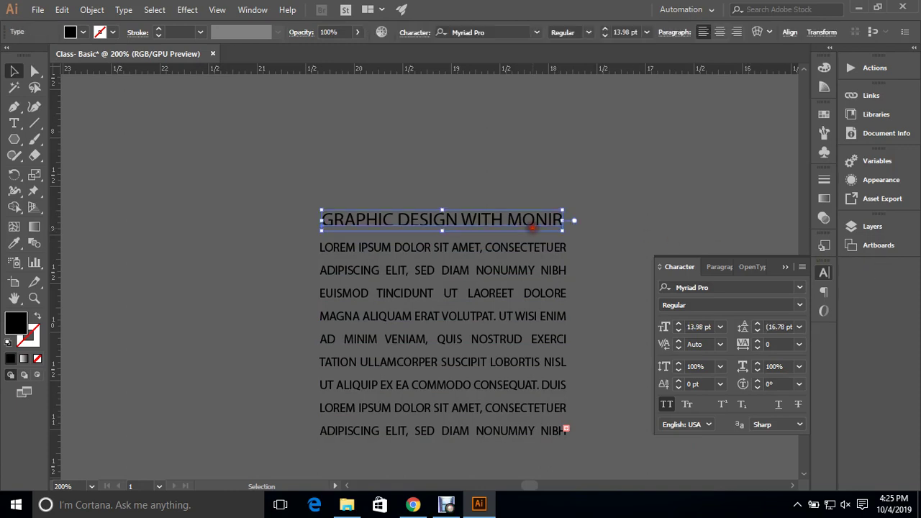
{"action": "left_click", "coordinate": [537, 33]}
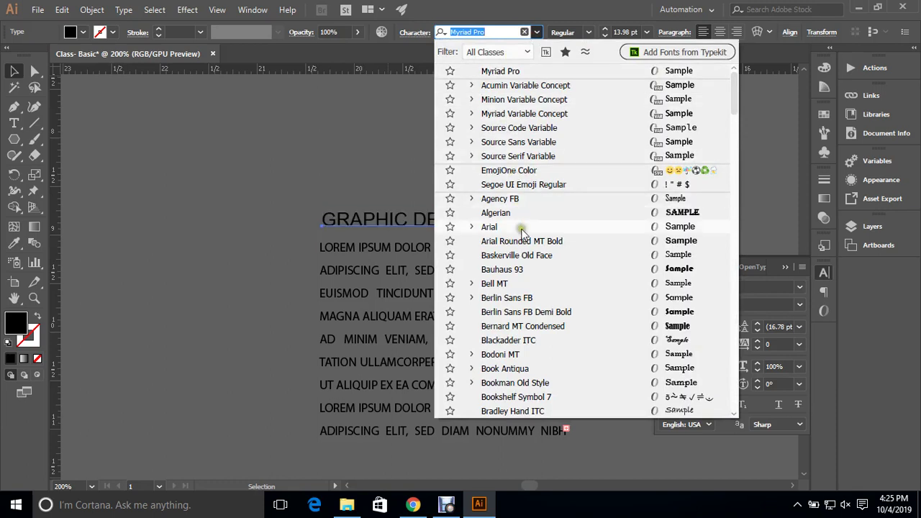
{"action": "left_click", "coordinate": [547, 227]}
{"action": "left_click", "coordinate": [585, 213]}
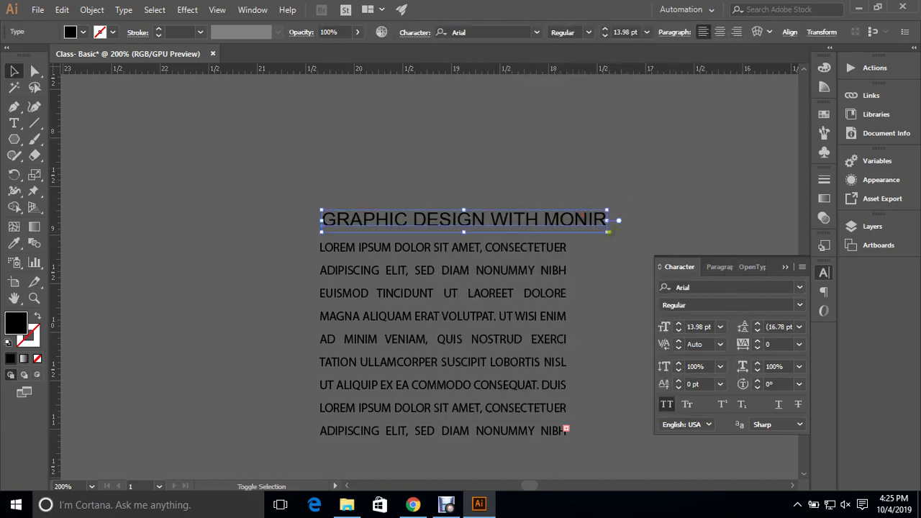
{"action": "left_click_drag", "start_coordinate": [609, 232], "coordinate": [583, 229]}
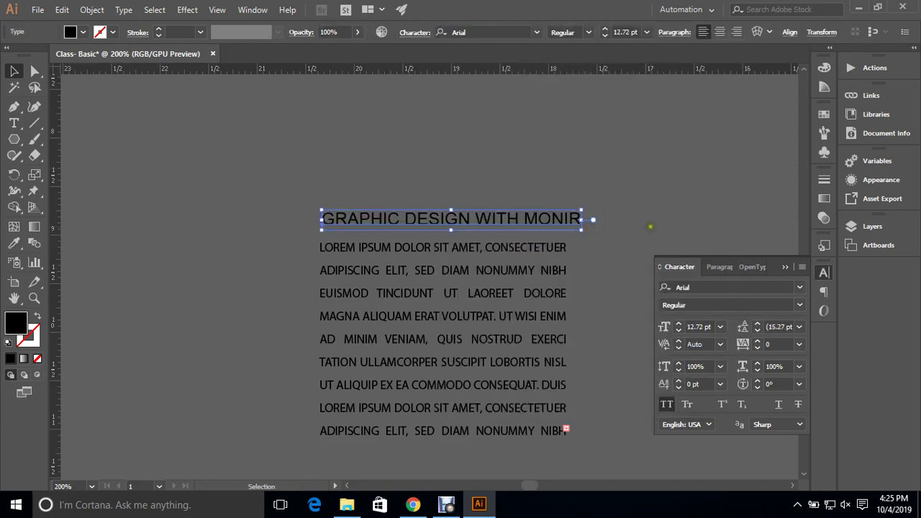
{"action": "key", "text": "Left"}
{"action": "key", "text": "Left"}
{"action": "key", "text": "Left"}
{"action": "key", "text": "Left"}
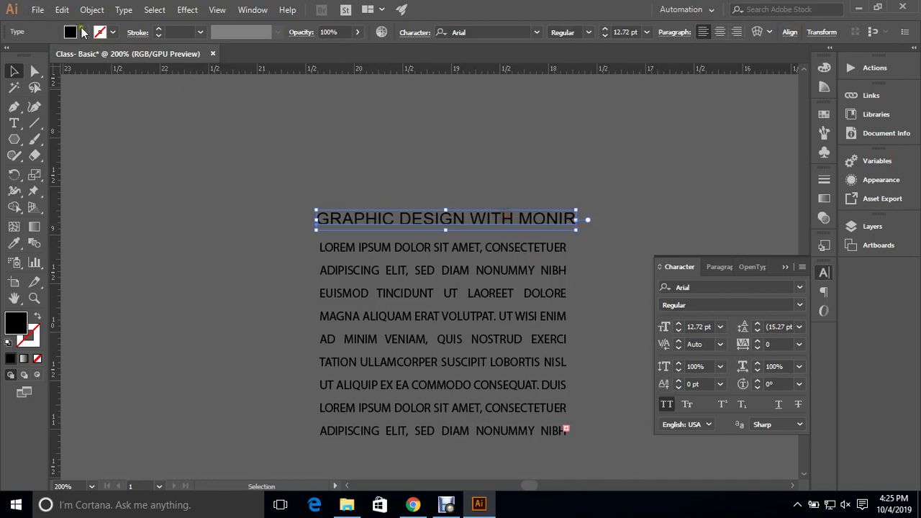
{"action": "left_click", "coordinate": [82, 31]}
{"action": "left_click", "coordinate": [18, 55]}
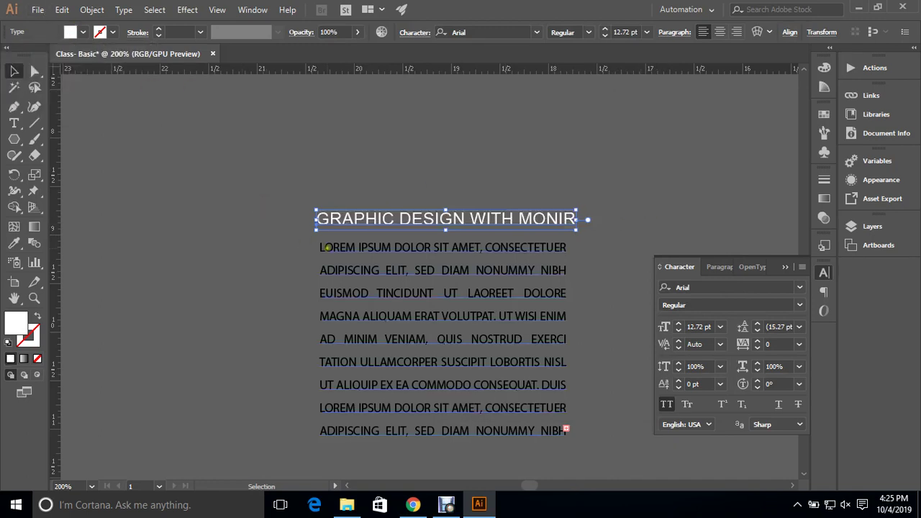
{"action": "left_click", "coordinate": [323, 247]}
Step: Fill the body text with cyan 73FFF7 and collapse the Color panel
{"action": "left_click", "coordinate": [824, 67]}
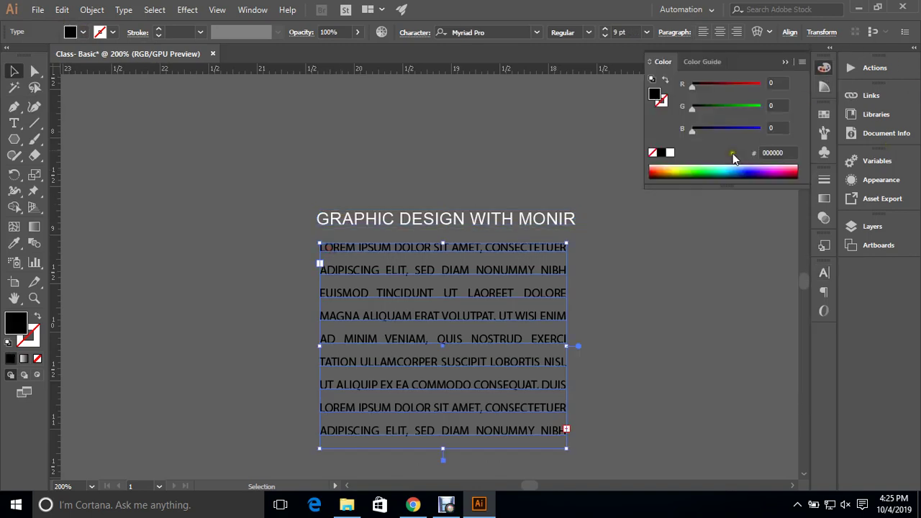
{"action": "left_click", "coordinate": [675, 170]}
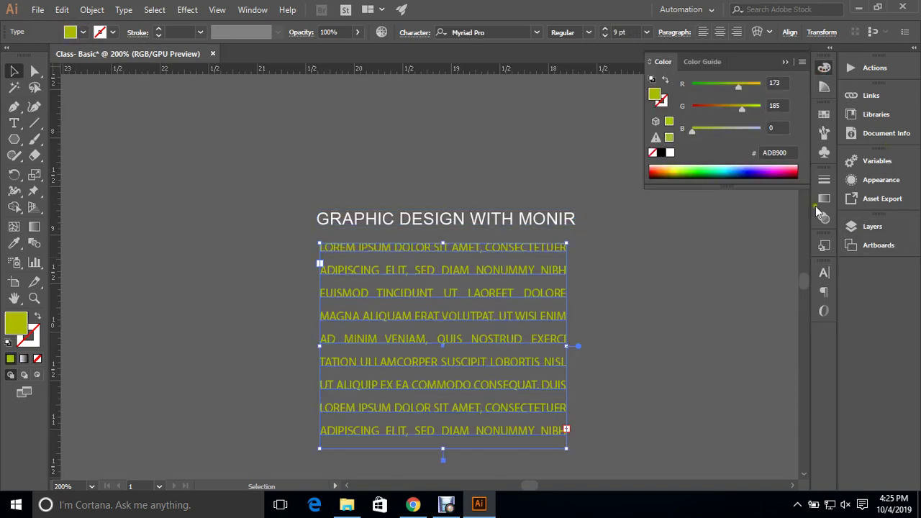
{"action": "left_click", "coordinate": [722, 171]}
{"action": "left_click", "coordinate": [721, 171]}
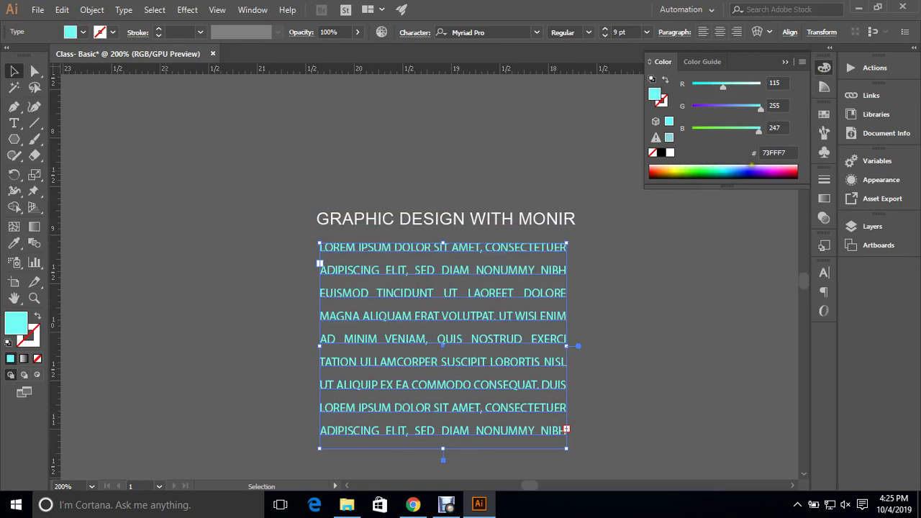
{"action": "left_click", "coordinate": [478, 130]}
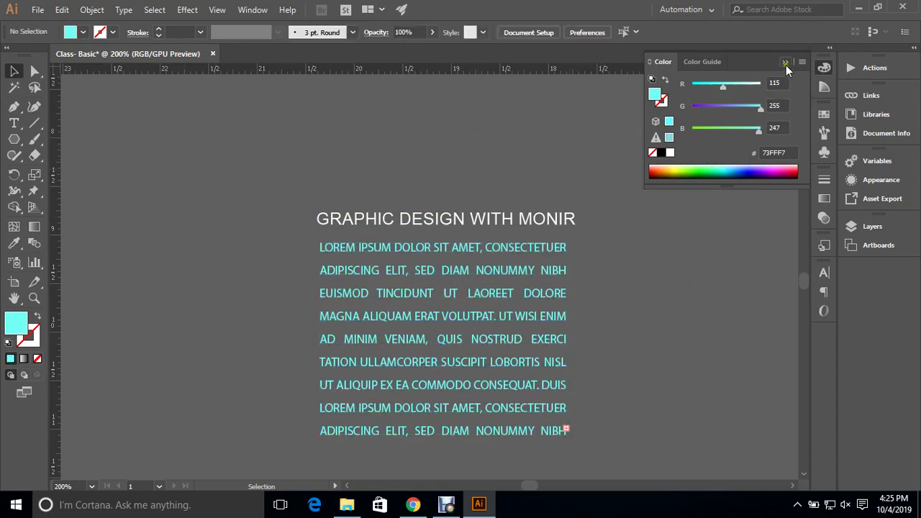
{"action": "left_click", "coordinate": [785, 62]}
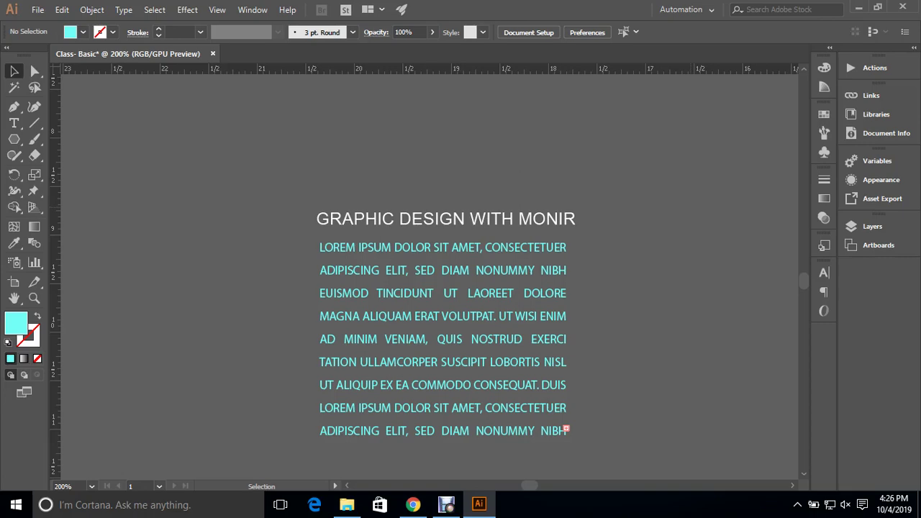
Step: Narrow the body text into a slim column, enlarge the heading, and zoom to 150%
{"action": "left_click", "coordinate": [432, 301]}
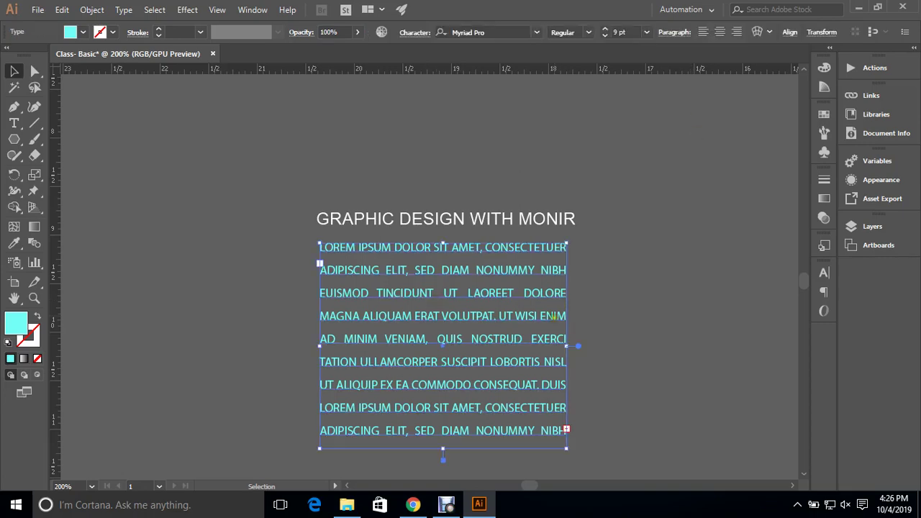
{"action": "left_click_drag", "start_coordinate": [562, 344], "coordinate": [436, 344]}
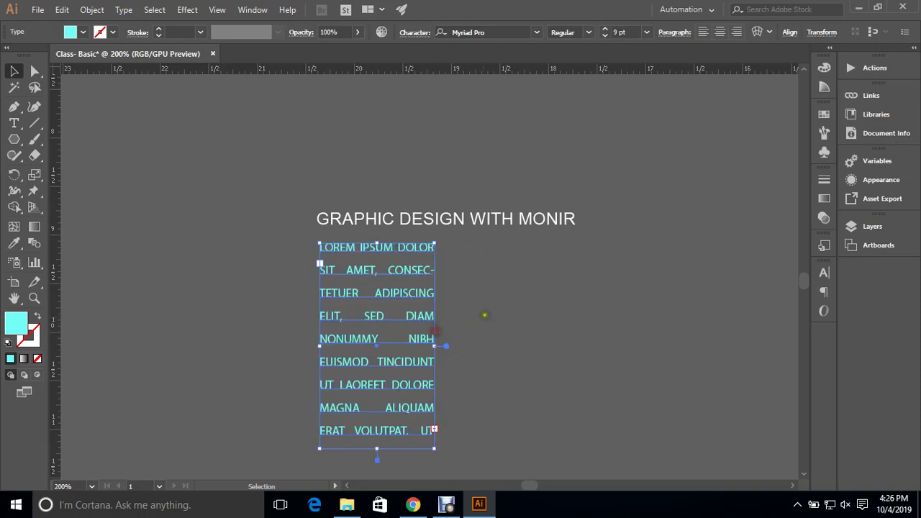
{"action": "left_click", "coordinate": [524, 218]}
{"action": "left_click_drag", "start_coordinate": [576, 210], "coordinate": [657, 160]}
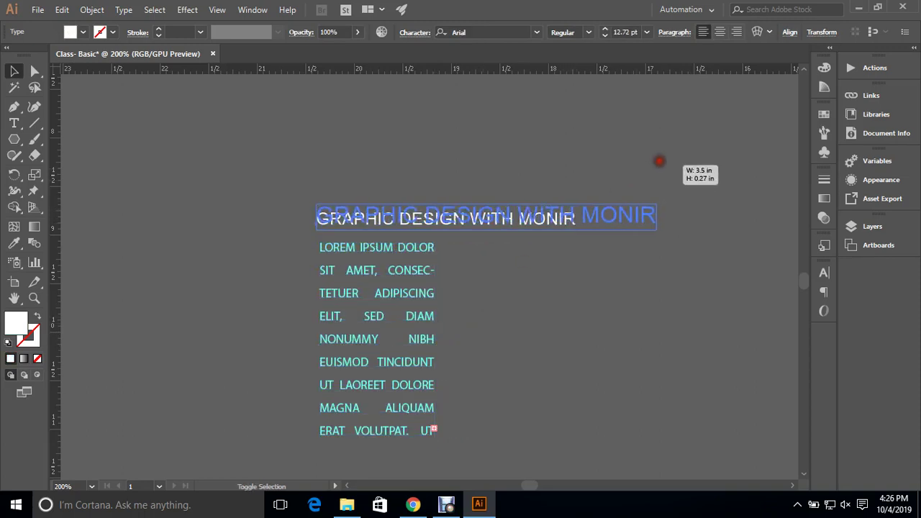
{"action": "left_click", "coordinate": [655, 266]}
{"action": "key", "text": "ctrl+minus"}
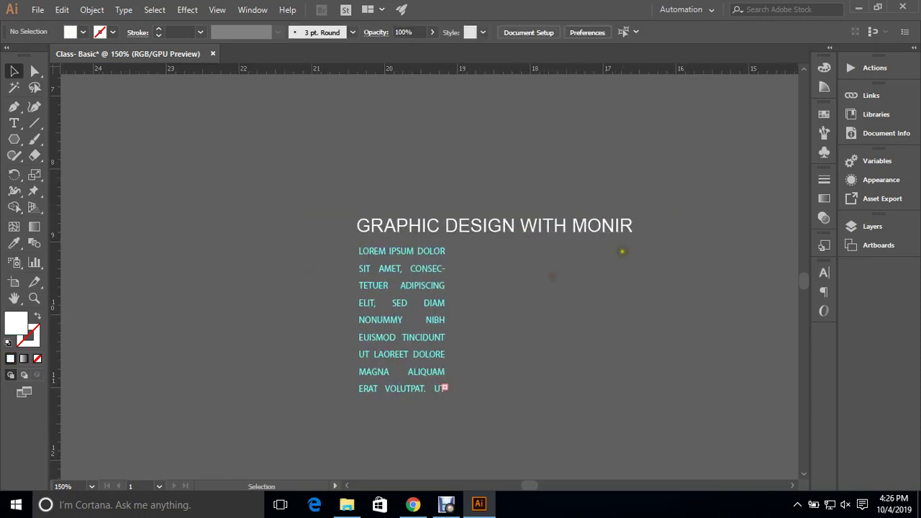
{"action": "left_click", "coordinate": [416, 285]}
{"action": "left_click_drag", "start_coordinate": [456, 320], "coordinate": [476, 321]}
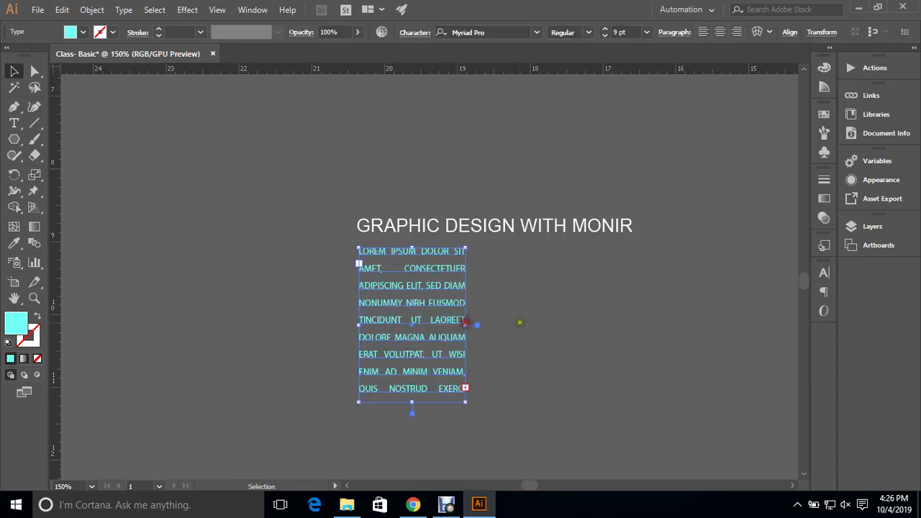
{"action": "left_click", "coordinate": [520, 322]}
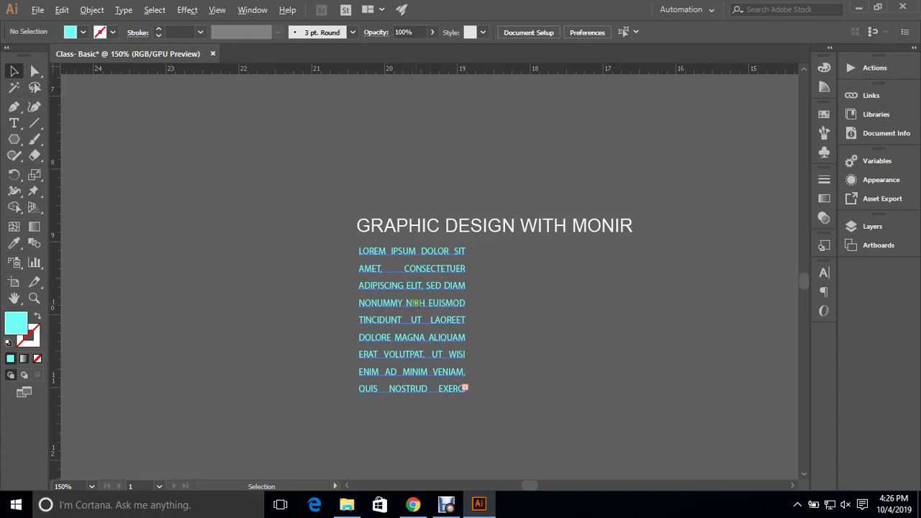
Step: Alt-drag the text column to the right to create an identical second column
{"action": "left_click", "coordinate": [515, 305]}
{"action": "left_click", "coordinate": [446, 303]}
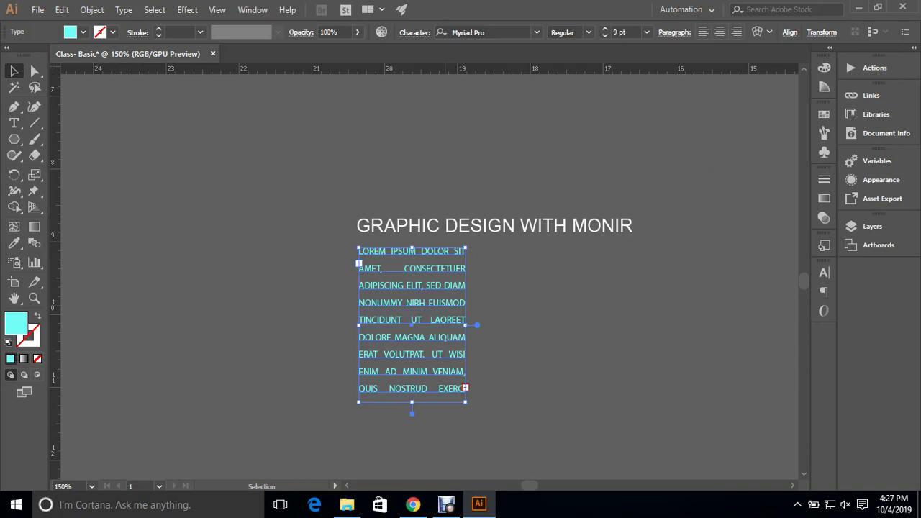
{"action": "mouse_move", "coordinate": [410, 303]}
{"action": "left_mouse_down"}
{"action": "mouse_move", "coordinate": [594, 310]}
{"action": "mouse_move", "coordinate": [534, 294]}
{"action": "mouse_move", "coordinate": [576, 271]}
{"action": "mouse_move", "coordinate": [541, 251]}
{"action": "mouse_move", "coordinate": [600, 243]}
{"action": "mouse_move", "coordinate": [646, 267]}
{"action": "mouse_move", "coordinate": [555, 252]}
{"action": "mouse_move", "coordinate": [528, 302]}
{"action": "mouse_move", "coordinate": [521, 218]}
{"action": "mouse_move", "coordinate": [567, 255]}
{"action": "mouse_move", "coordinate": [525, 239]}
{"action": "mouse_move", "coordinate": [536, 308]}
{"action": "mouse_move", "coordinate": [563, 303]}
{"action": "left_mouse_up"}
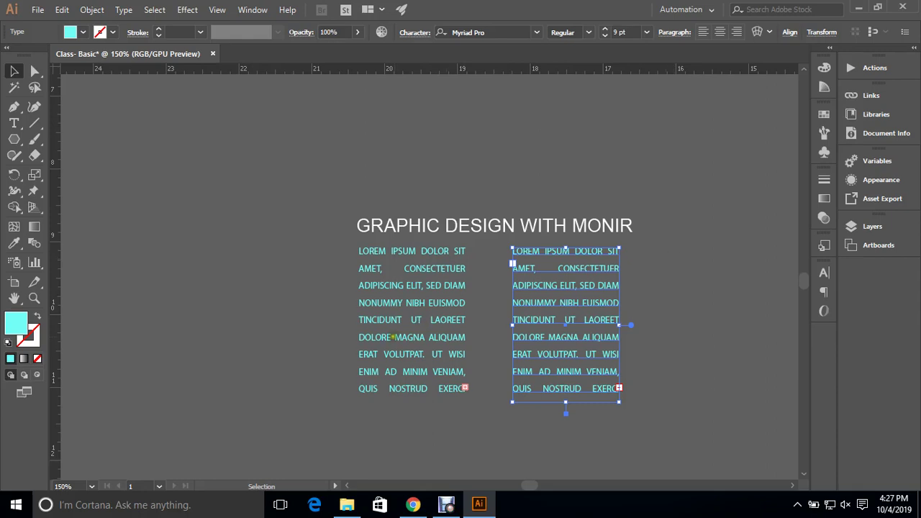
{"action": "mouse_move", "coordinate": [509, 306]}
{"action": "left_mouse_down"}
{"action": "mouse_move", "coordinate": [204, 161]}
{"action": "mouse_move", "coordinate": [160, 161]}
{"action": "left_mouse_up"}
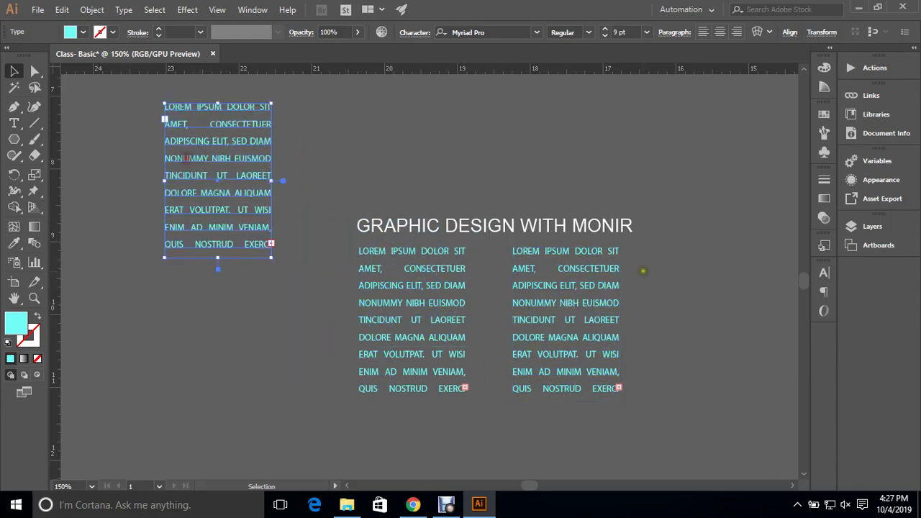
{"action": "mouse_move", "coordinate": [567, 320]}
{"action": "left_mouse_down"}
{"action": "mouse_move", "coordinate": [346, 320]}
{"action": "mouse_move", "coordinate": [202, 388]}
{"action": "left_mouse_up"}
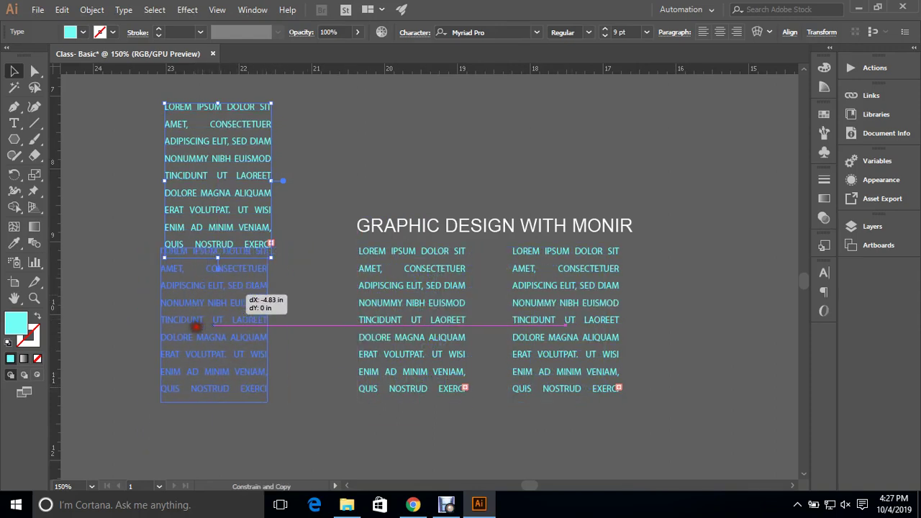
{"action": "left_click_drag", "start_coordinate": [203, 389], "coordinate": [225, 279]}
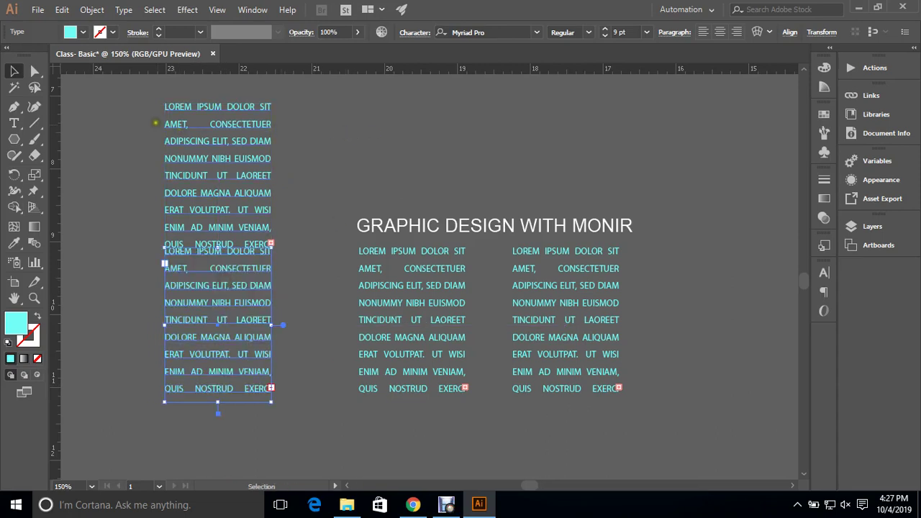
{"action": "left_click_drag", "start_coordinate": [139, 109], "coordinate": [186, 327]}
{"action": "left_click", "coordinate": [132, 205]}
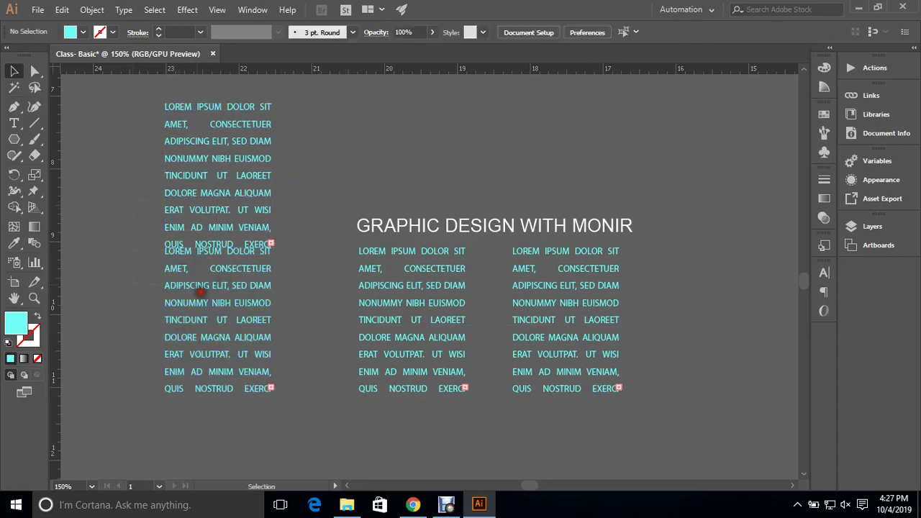
{"action": "left_click_drag", "start_coordinate": [133, 205], "coordinate": [226, 320]}
{"action": "key", "text": "Delete"}
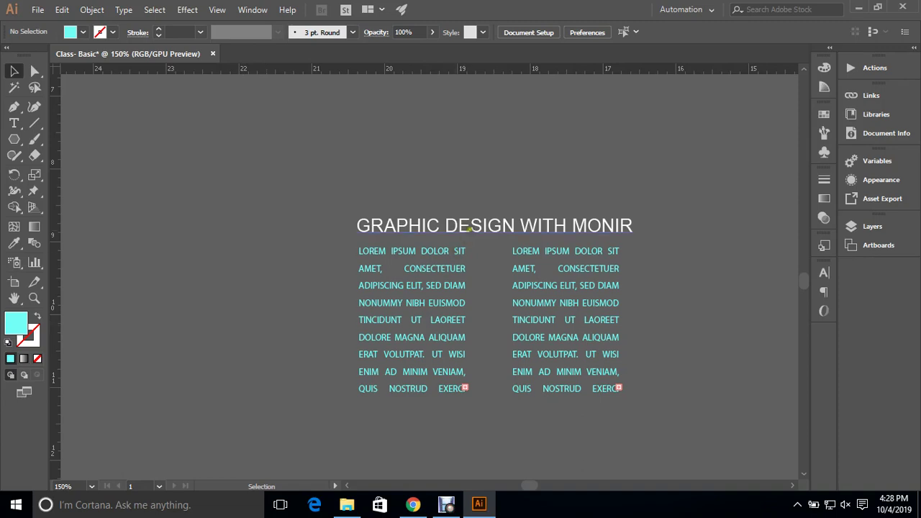
Step: Select the GRAPHIC DESIGN WITH MONIR heading and open Effect > Stylize
{"action": "left_click", "coordinate": [508, 249]}
{"action": "left_click", "coordinate": [494, 225]}
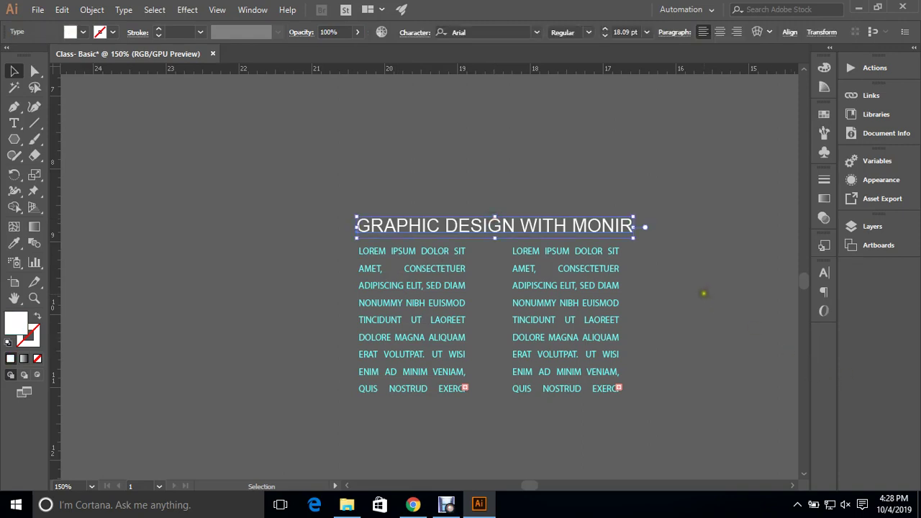
{"action": "left_click", "coordinate": [211, 12]}
{"action": "mouse_move", "coordinate": [187, 10]}
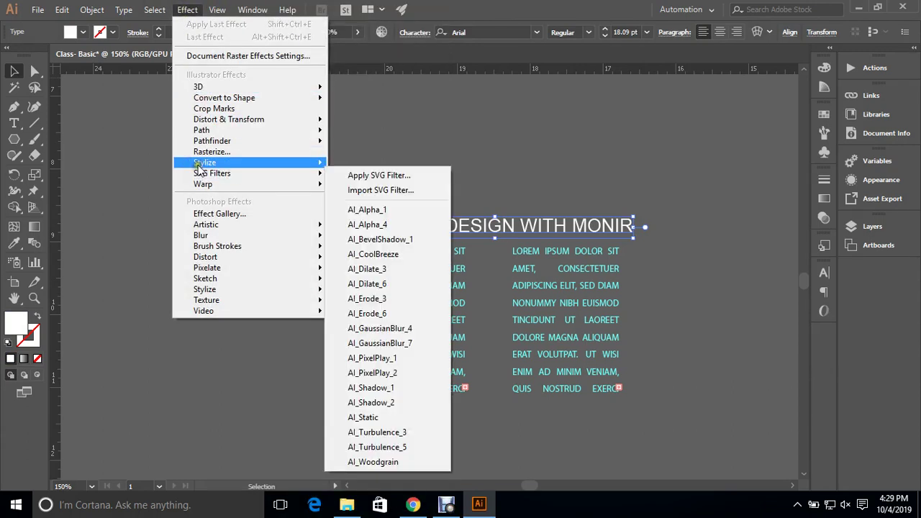
{"action": "mouse_move", "coordinate": [205, 163]}
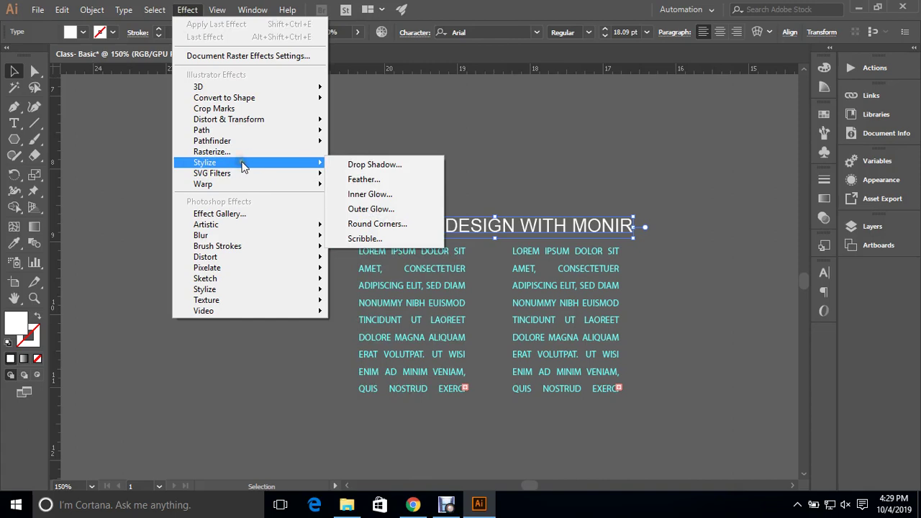
Step: Add a Drop Shadow with Preview on and set its colour to cyan 00FFD4
{"action": "left_click", "coordinate": [395, 169]}
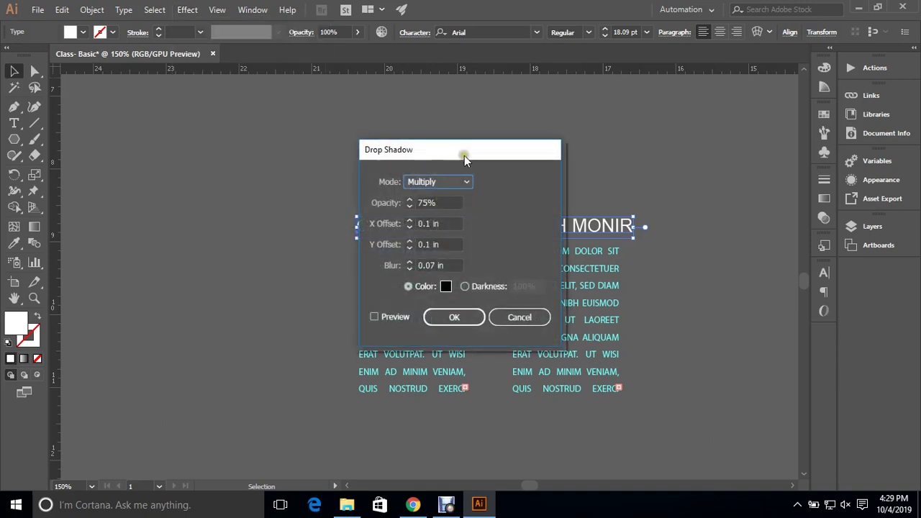
{"action": "mouse_move", "coordinate": [464, 152]}
{"action": "left_mouse_down"}
{"action": "mouse_move", "coordinate": [323, 159]}
{"action": "mouse_move", "coordinate": [244, 205]}
{"action": "left_mouse_up"}
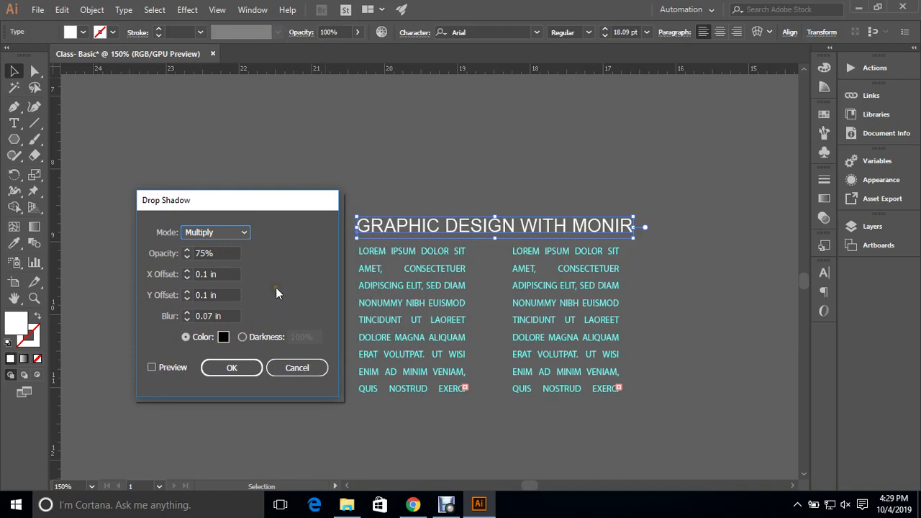
{"action": "left_click", "coordinate": [177, 365]}
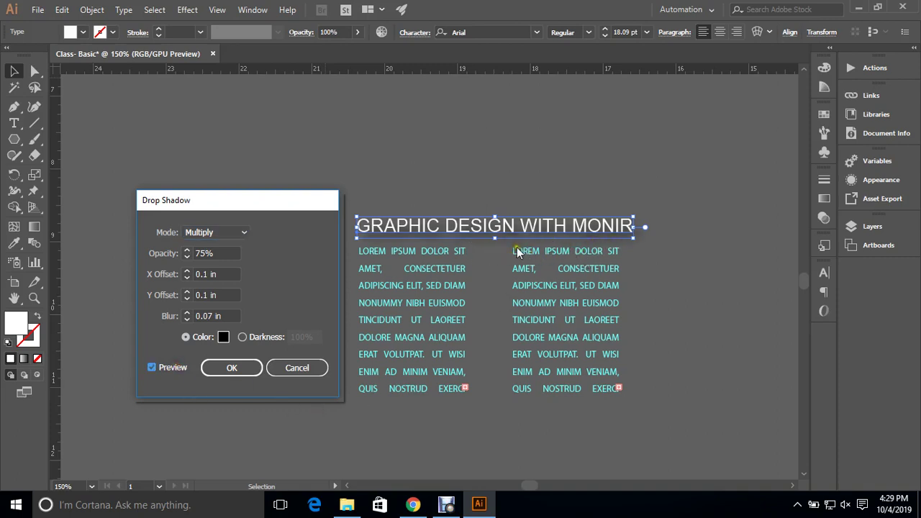
{"action": "left_click", "coordinate": [173, 366]}
{"action": "left_click", "coordinate": [223, 337]}
{"action": "left_click", "coordinate": [503, 247]}
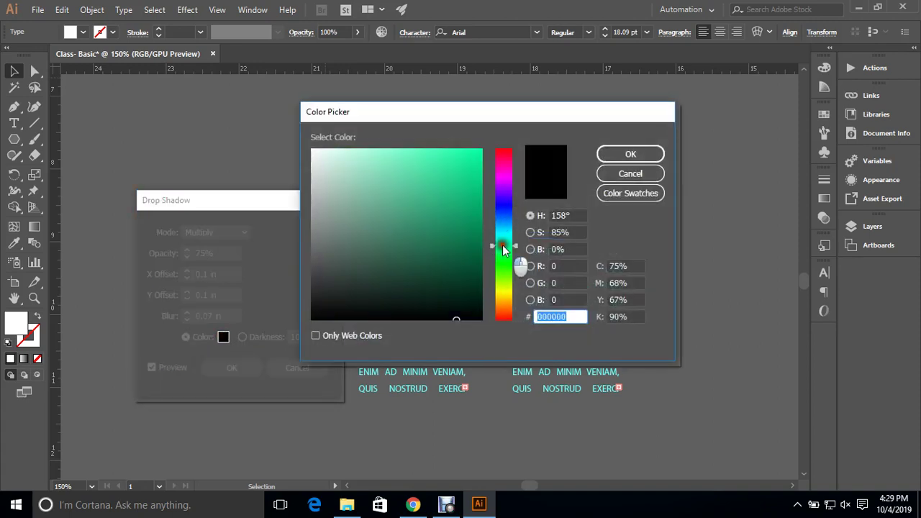
{"action": "left_click_drag", "start_coordinate": [503, 246], "coordinate": [503, 239]}
{"action": "left_click_drag", "start_coordinate": [460, 166], "coordinate": [481, 130]}
{"action": "left_click", "coordinate": [631, 154]}
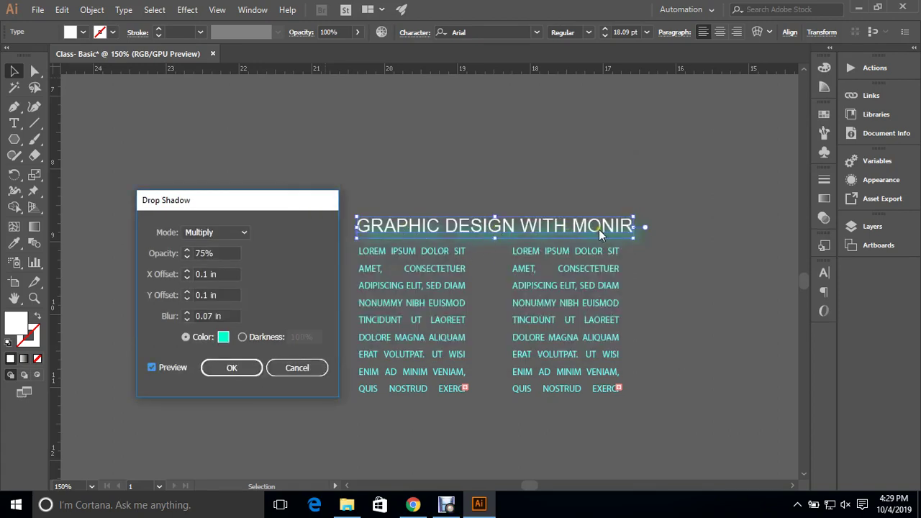
Step: Set the drop shadow blur to 0.03 in
{"action": "left_click", "coordinate": [186, 313]}
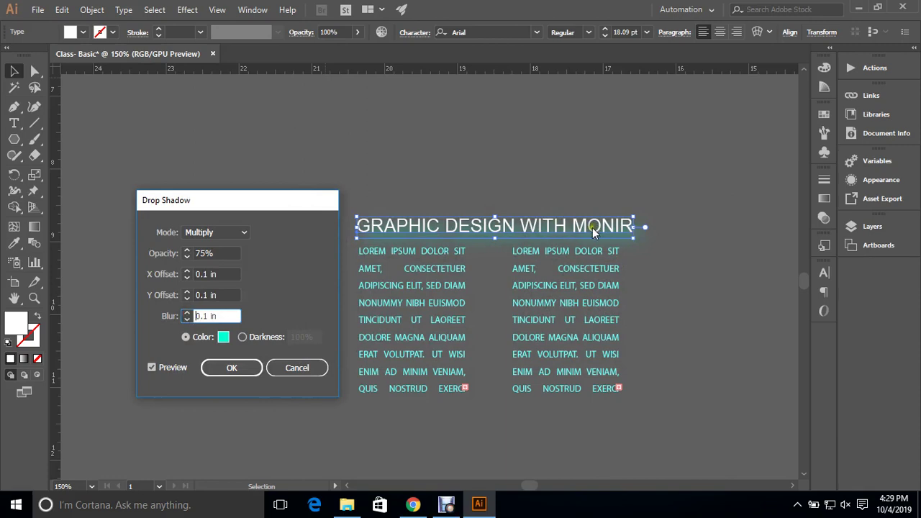
{"action": "left_click", "coordinate": [187, 319]}
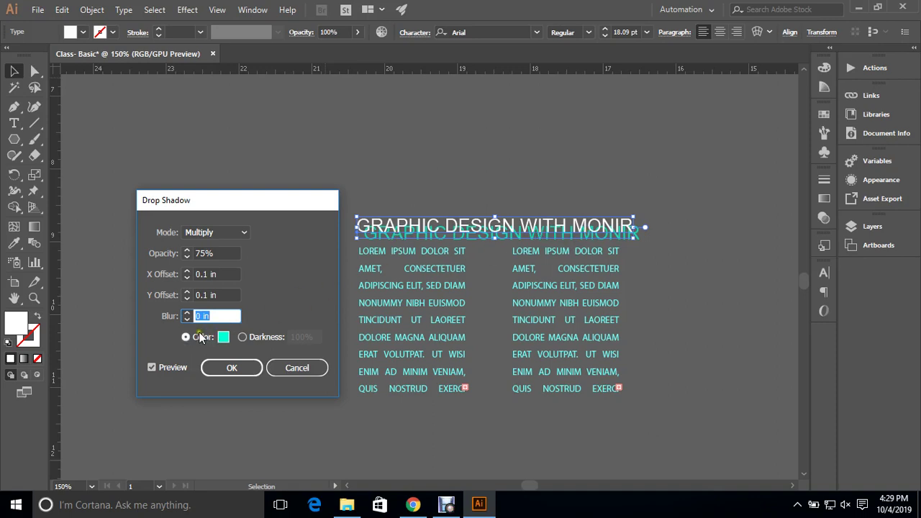
{"action": "left_click", "coordinate": [188, 314]}
{"action": "left_click", "coordinate": [193, 314]}
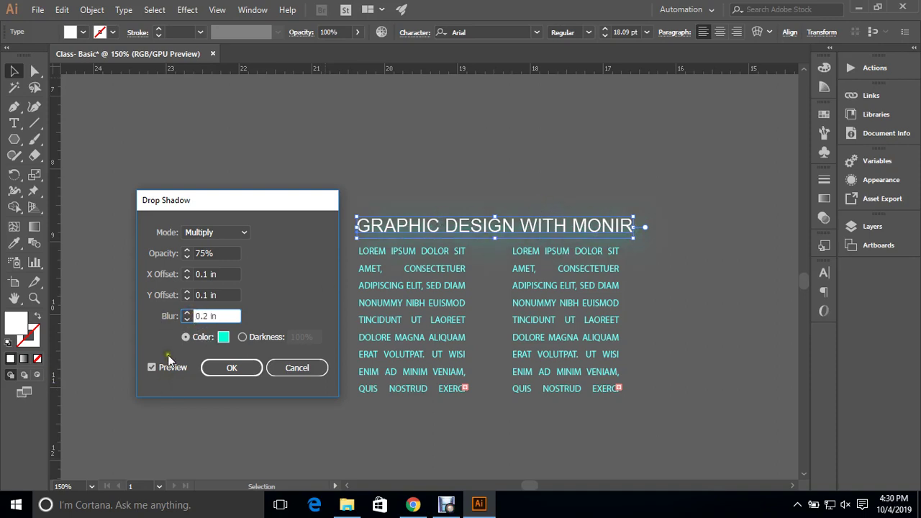
{"action": "left_click", "coordinate": [186, 320]}
{"action": "left_click", "coordinate": [187, 320]}
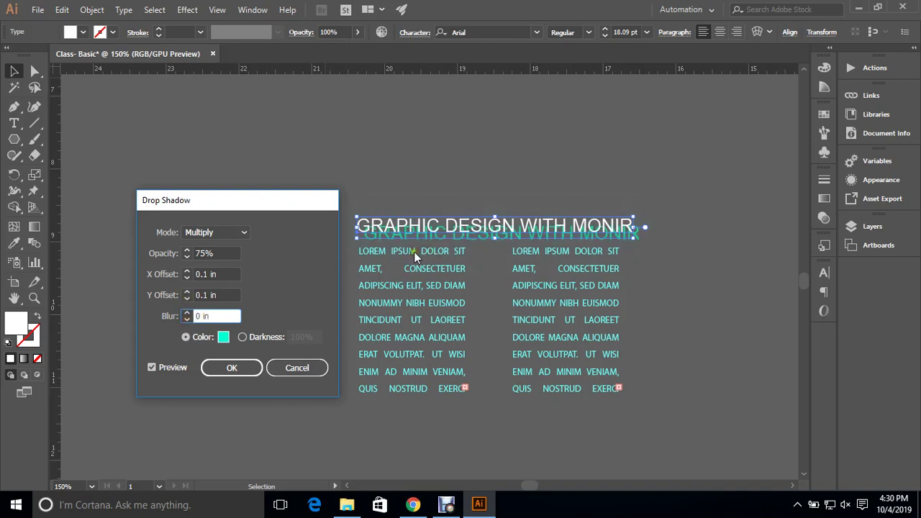
{"action": "left_click", "coordinate": [200, 316]}
{"action": "type", "text": "."}
{"action": "type", "text": "03"}
{"action": "left_click", "coordinate": [200, 341]}
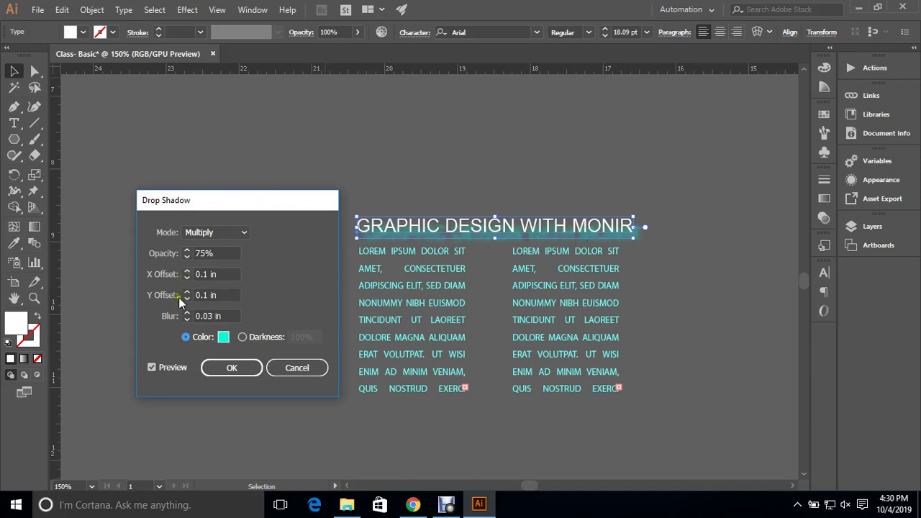
Step: Set the shadow's X offset to 0.1 in
{"action": "left_click", "coordinate": [186, 271]}
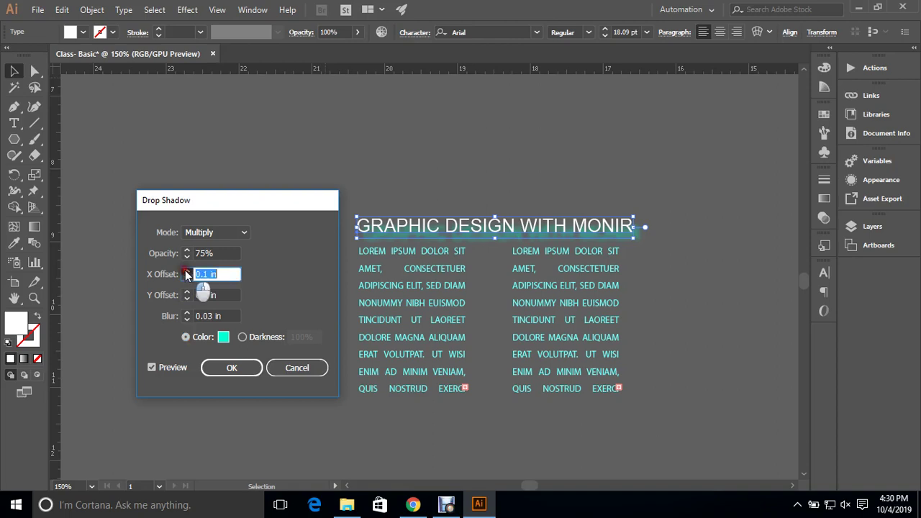
{"action": "left_click", "coordinate": [186, 271]}
{"action": "left_click", "coordinate": [187, 271]}
{"action": "left_click", "coordinate": [186, 271]}
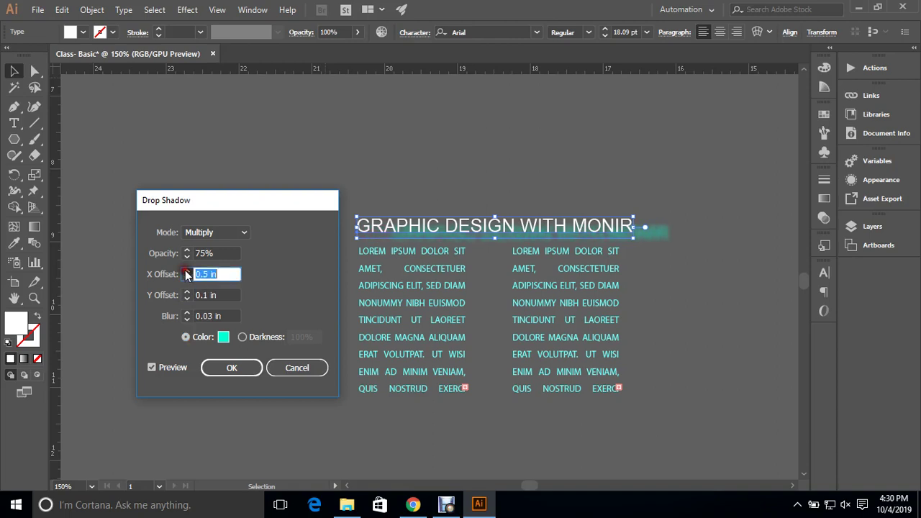
{"action": "left_click", "coordinate": [186, 271]}
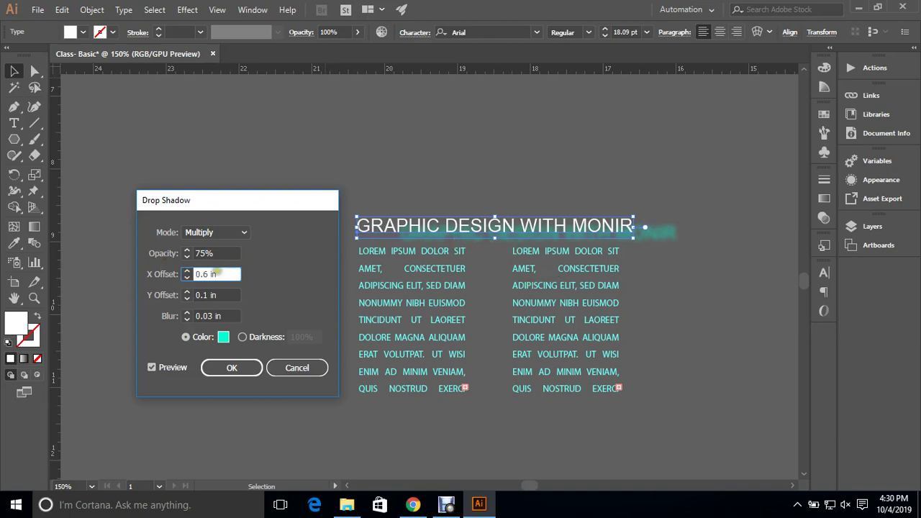
{"action": "left_click", "coordinate": [187, 278]}
{"action": "left_click", "coordinate": [186, 277]}
{"action": "left_click", "coordinate": [186, 277]}
{"action": "left_click", "coordinate": [187, 278]}
{"action": "left_click", "coordinate": [186, 278]}
{"action": "left_click", "coordinate": [187, 277]}
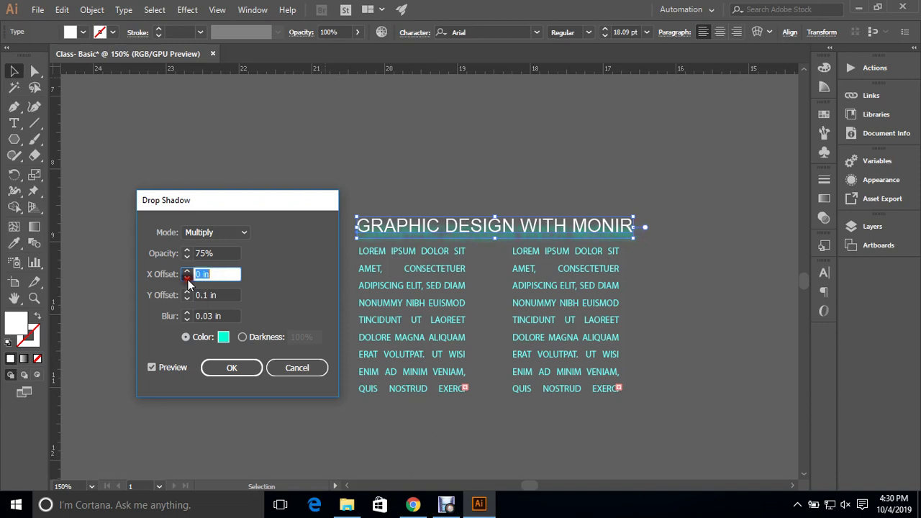
{"action": "left_click", "coordinate": [186, 277]}
{"action": "left_click", "coordinate": [186, 278]}
{"action": "left_click", "coordinate": [186, 271]}
{"action": "left_click", "coordinate": [186, 271]}
{"action": "left_click", "coordinate": [187, 271]}
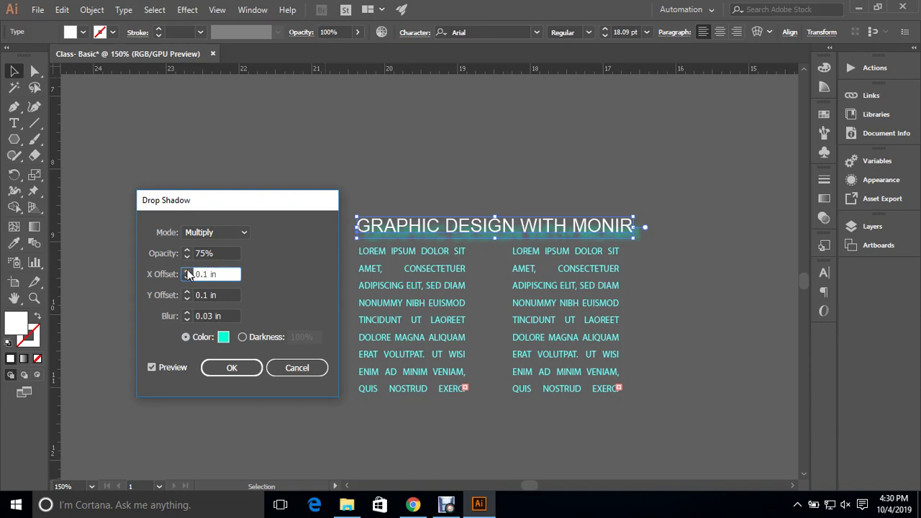
Step: Try different Y offsets for the shadow, settling back at 0 in
{"action": "left_click", "coordinate": [186, 291]}
{"action": "left_click", "coordinate": [187, 292]}
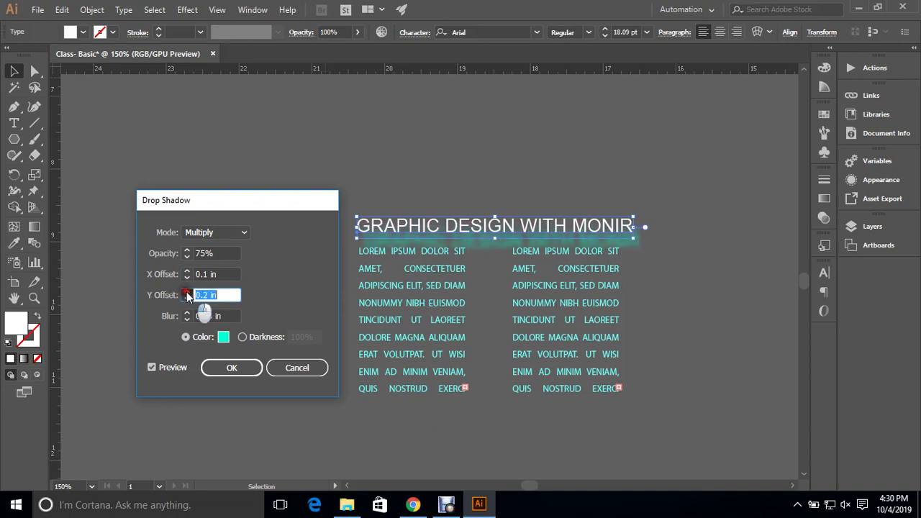
{"action": "left_click", "coordinate": [186, 292]}
{"action": "left_click", "coordinate": [186, 292]}
{"action": "left_click", "coordinate": [186, 300]}
{"action": "left_click", "coordinate": [187, 299]}
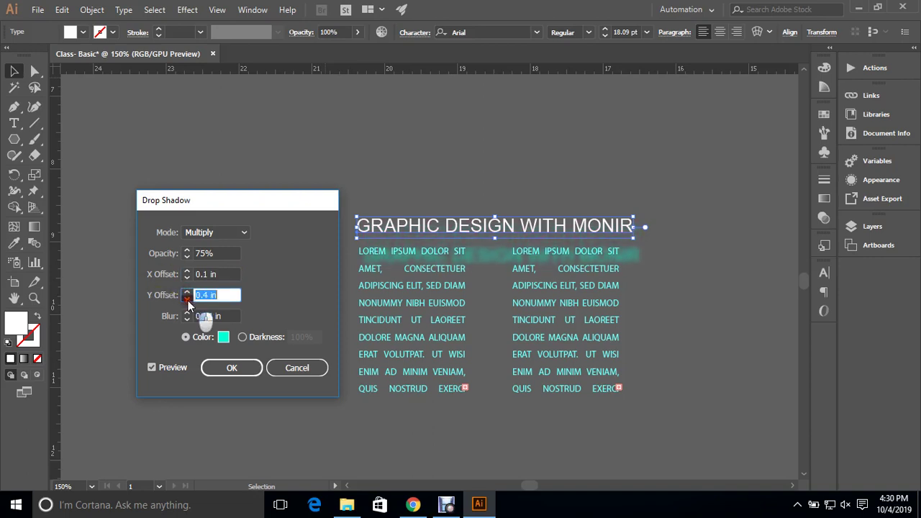
{"action": "left_click", "coordinate": [187, 299]}
{"action": "left_click", "coordinate": [187, 299]}
{"action": "left_click", "coordinate": [186, 299]}
{"action": "left_click", "coordinate": [186, 299]}
{"action": "left_click", "coordinate": [186, 299]}
{"action": "left_click", "coordinate": [187, 299]}
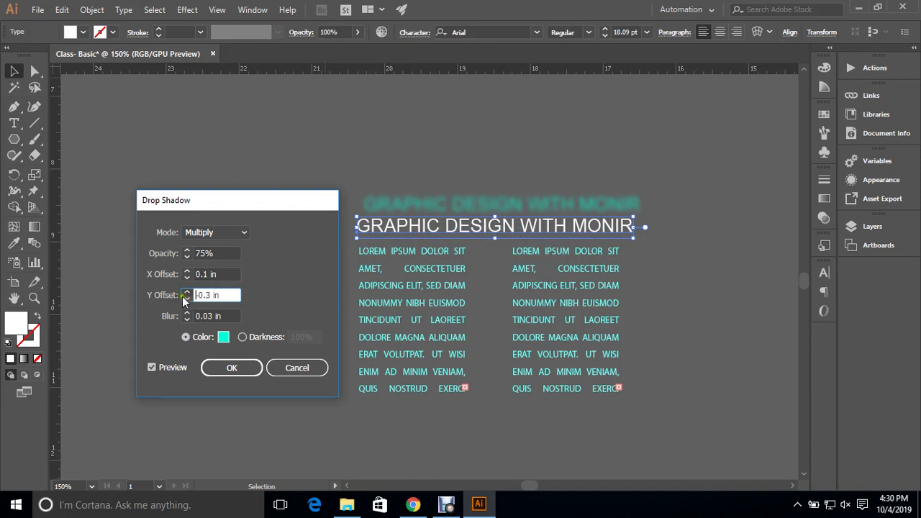
{"action": "left_click", "coordinate": [187, 293]}
{"action": "left_click", "coordinate": [186, 293]}
{"action": "left_click", "coordinate": [186, 292]}
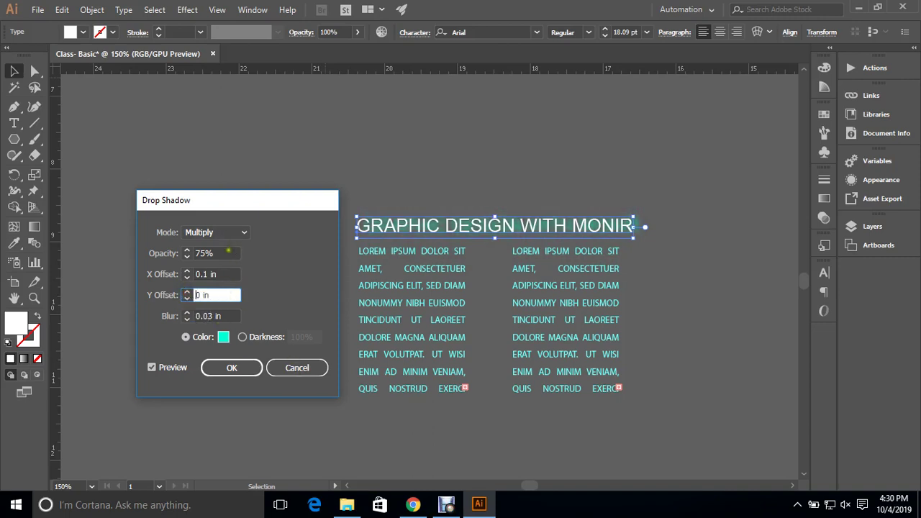
Step: Set the drop shadow opacity to 100%
{"action": "left_click", "coordinate": [186, 257]}
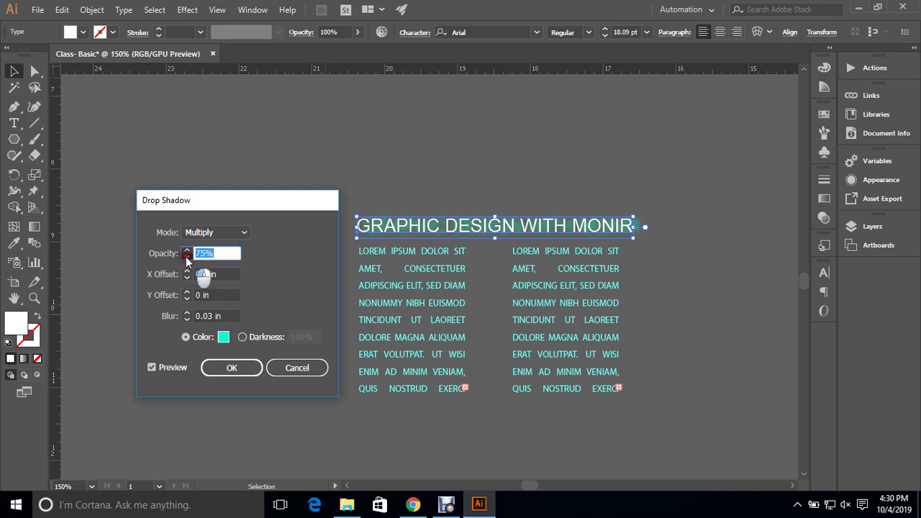
{"action": "left_click", "coordinate": [186, 257]}
{"action": "left_click", "coordinate": [186, 257]}
{"action": "left_click", "coordinate": [186, 257]}
{"action": "left_click", "coordinate": [186, 257]}
{"action": "left_click", "coordinate": [186, 257]}
{"action": "left_click", "coordinate": [186, 257]}
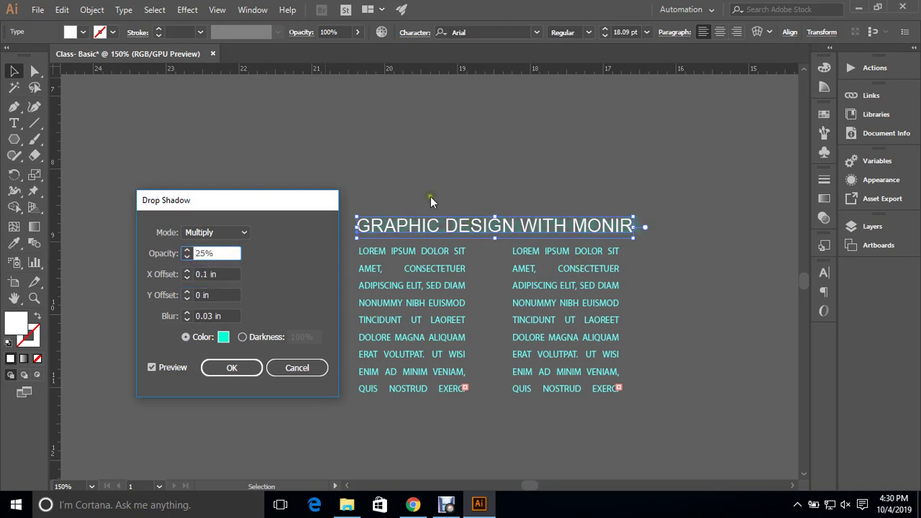
{"action": "left_click", "coordinate": [187, 253]}
{"action": "type", "text": "1"}
{"action": "type", "text": "00"}
{"action": "key", "text": "Tab"}
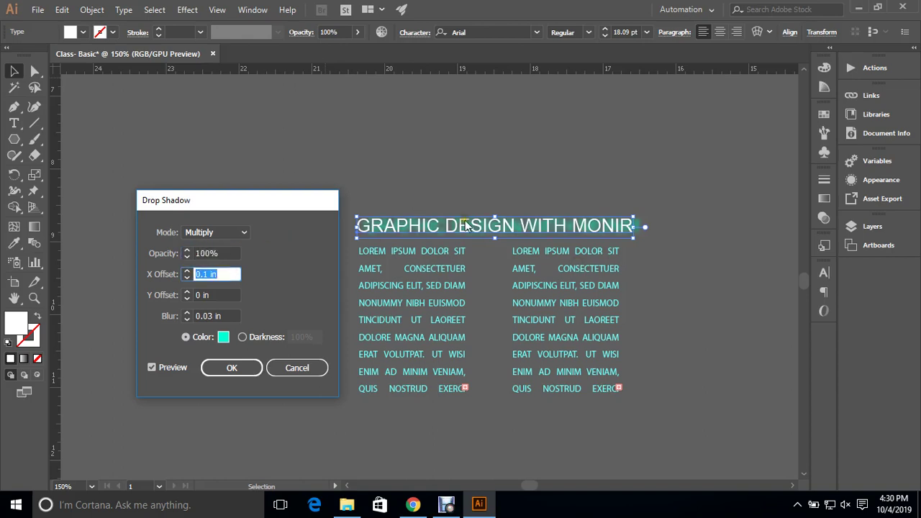
Step: Set the shadow's Y offset to 0.1 in and confirm the drop shadow
{"action": "left_click", "coordinate": [187, 295]}
{"action": "key", "text": "Up"}
{"action": "key", "text": "Up"}
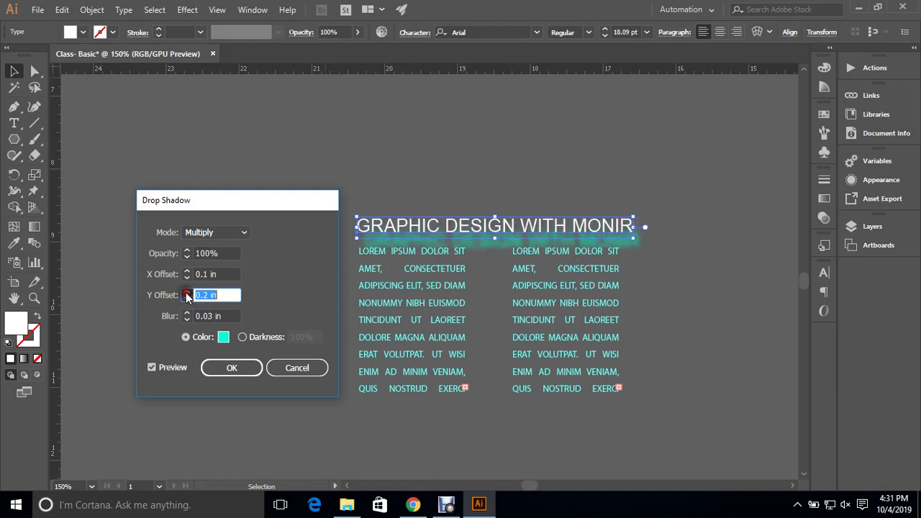
{"action": "key", "text": "Up"}
{"action": "left_click", "coordinate": [188, 299]}
{"action": "left_click", "coordinate": [187, 299]}
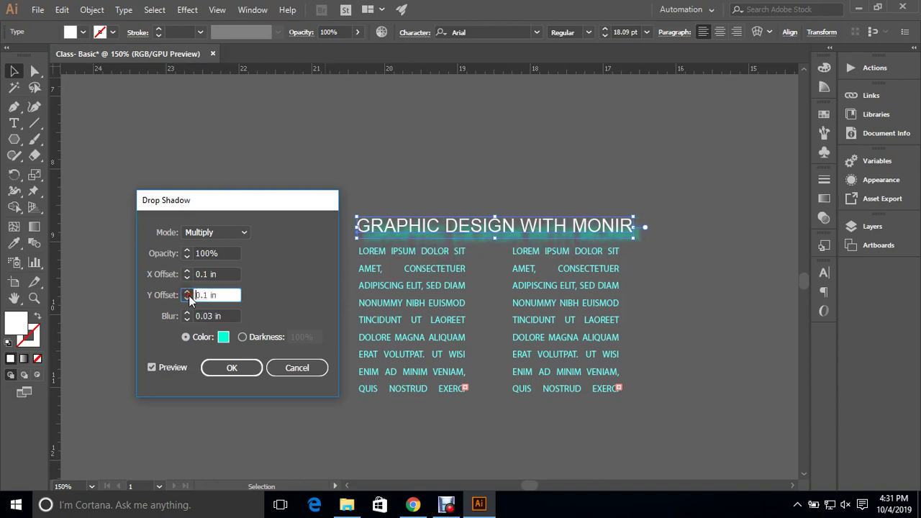
{"action": "left_click", "coordinate": [220, 368]}
{"action": "left_click", "coordinate": [424, 123]}
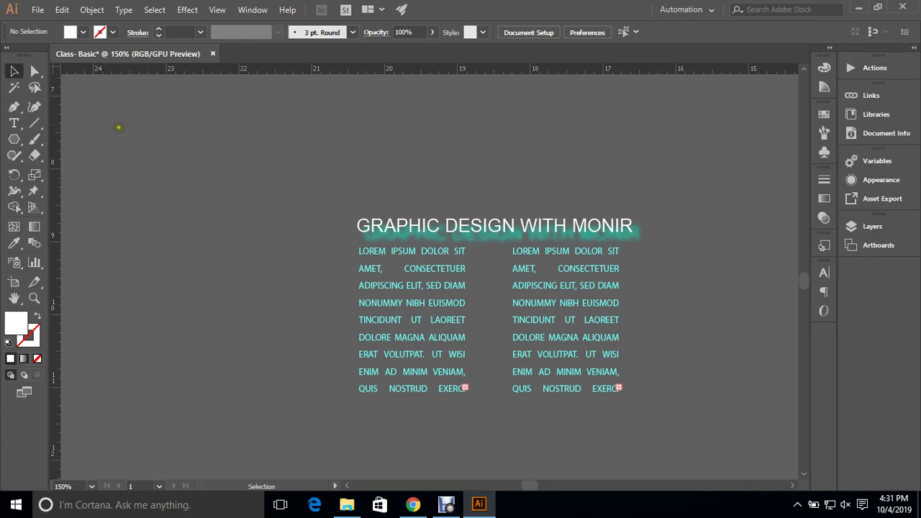
Step: Draw a rectangle enclosing the heading and both columns and fill it black
{"action": "left_click_drag", "start_coordinate": [14, 139], "coordinate": [77, 137]}
{"action": "left_click_drag", "start_coordinate": [313, 167], "coordinate": [705, 428]}
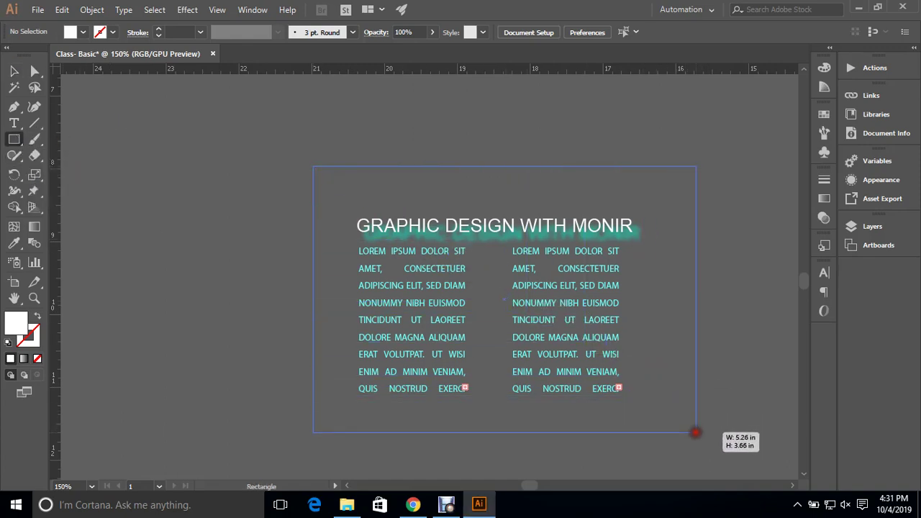
{"action": "mouse_move", "coordinate": [705, 428]}
{"action": "left_mouse_down"}
{"action": "mouse_move", "coordinate": [646, 386]}
{"action": "mouse_move", "coordinate": [674, 424]}
{"action": "left_mouse_up"}
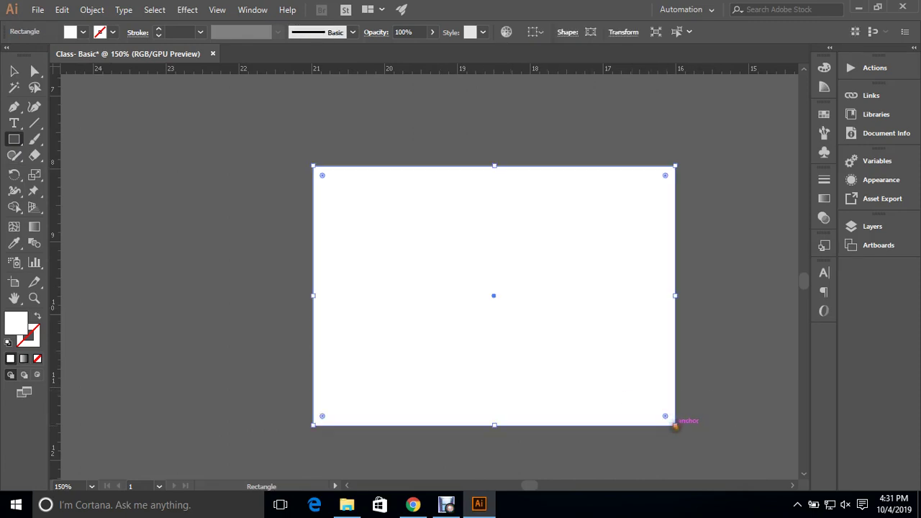
{"action": "key", "text": "v"}
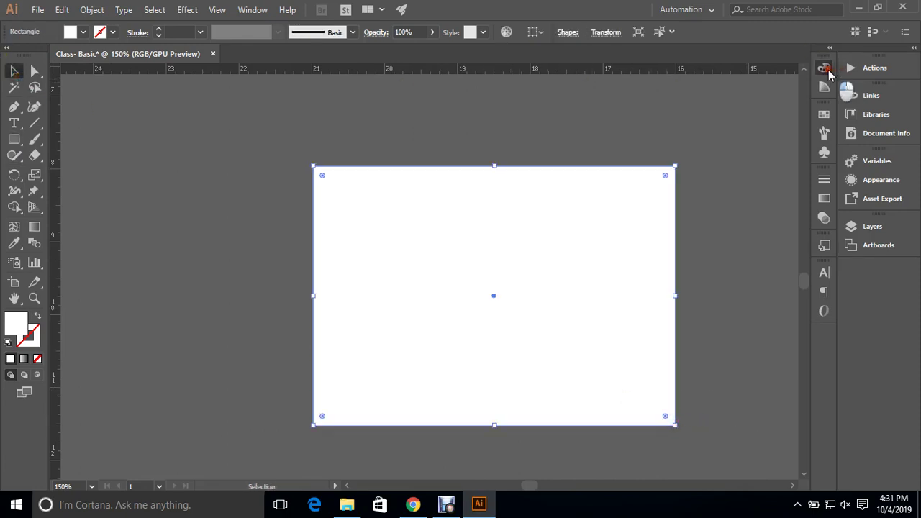
{"action": "left_click", "coordinate": [824, 67]}
{"action": "left_click", "coordinate": [662, 152]}
{"action": "left_click", "coordinate": [586, 138]}
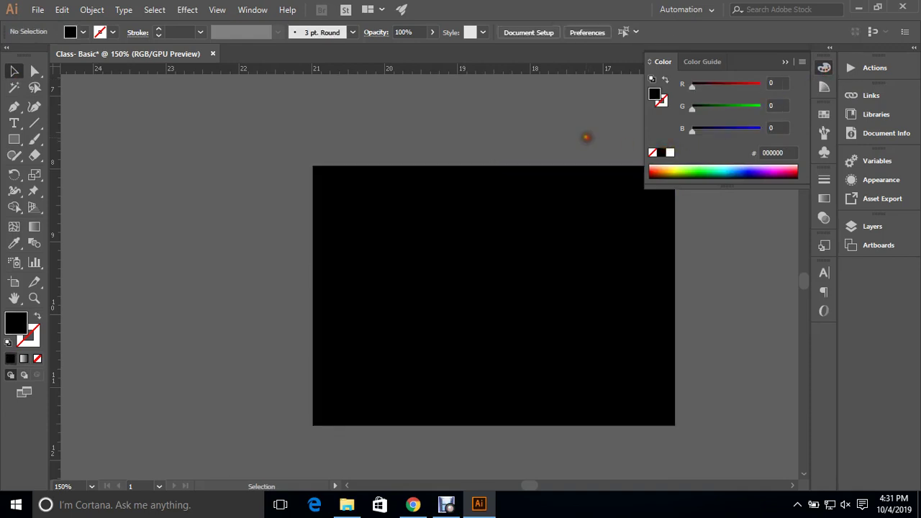
Step: Close the Color panel and right-click the black rectangle for its Arrange options
{"action": "left_click", "coordinate": [785, 62]}
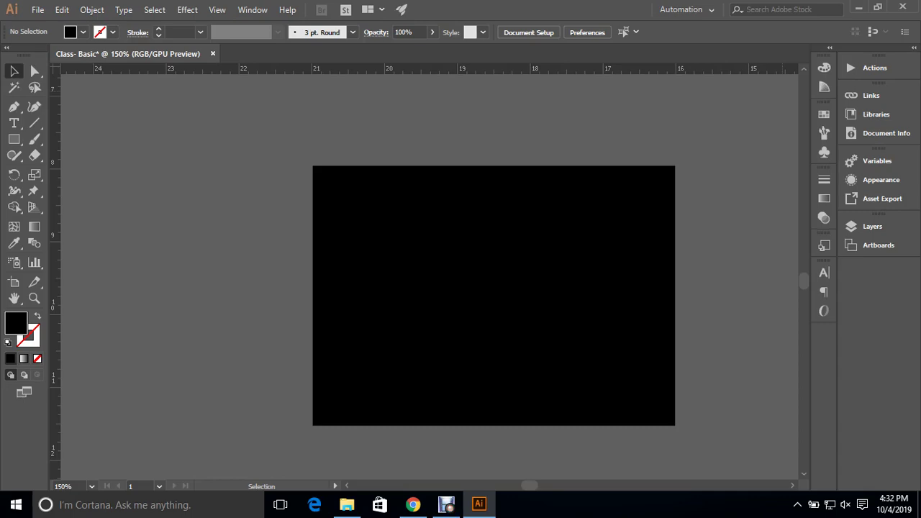
{"action": "left_click", "coordinate": [592, 238]}
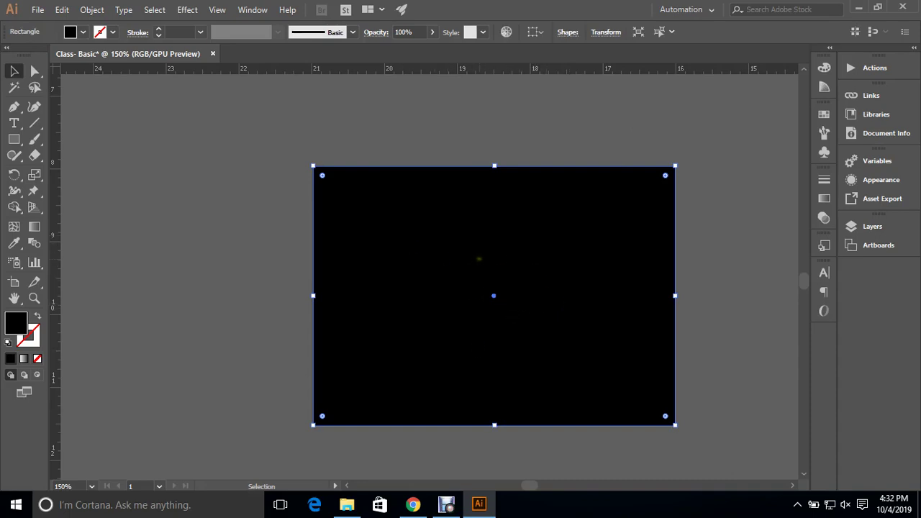
{"action": "right_click", "coordinate": [450, 212]}
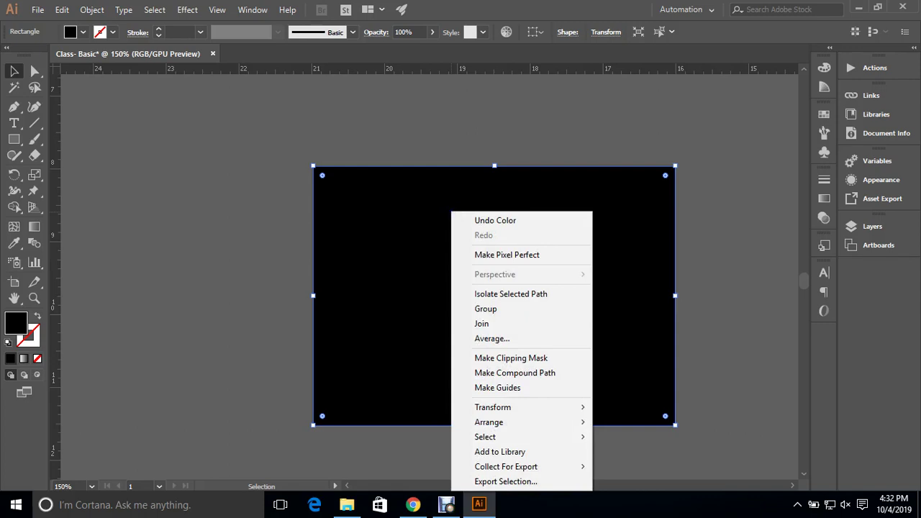
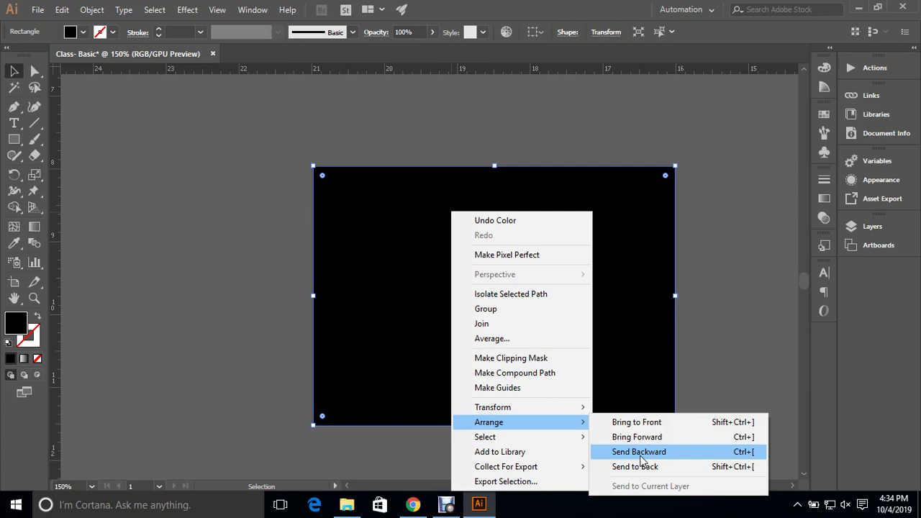
Step: Send the black rectangle a few levels back with Arrange > Send Backward
{"action": "left_click", "coordinate": [370, 255]}
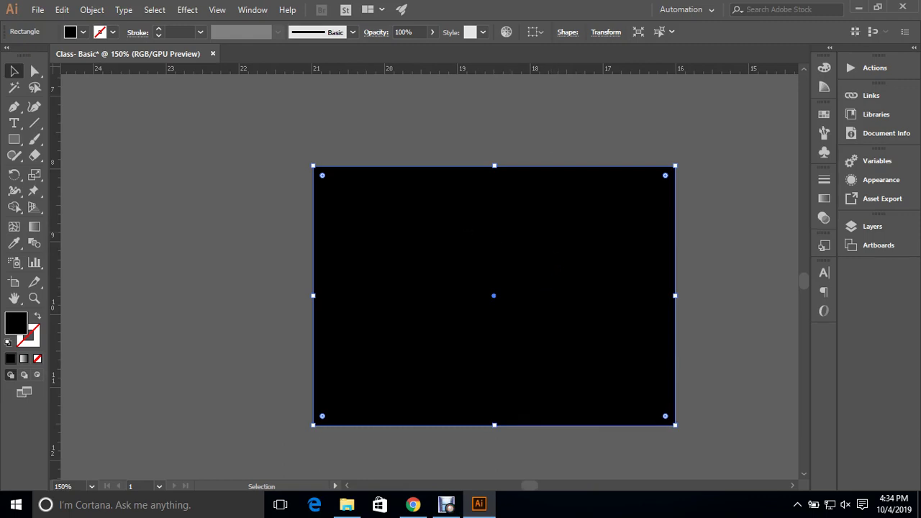
{"action": "right_click", "coordinate": [464, 234]}
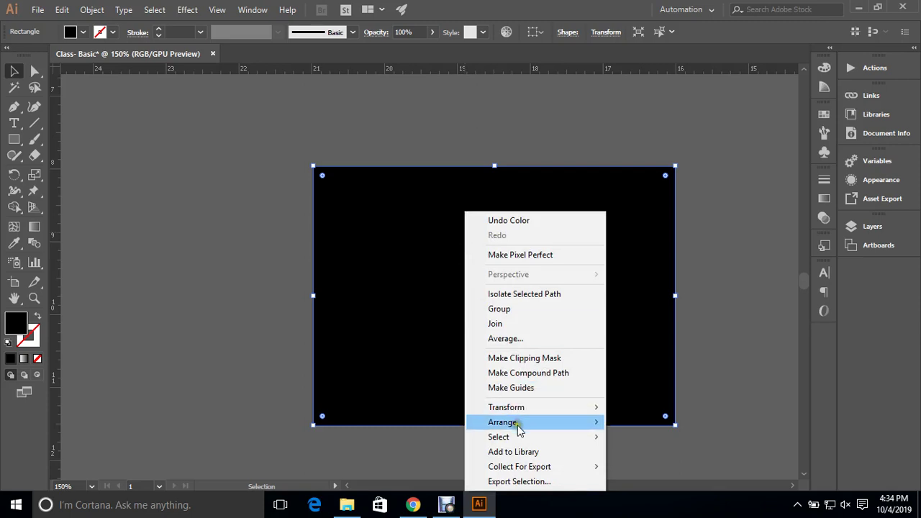
{"action": "mouse_move", "coordinate": [502, 422]}
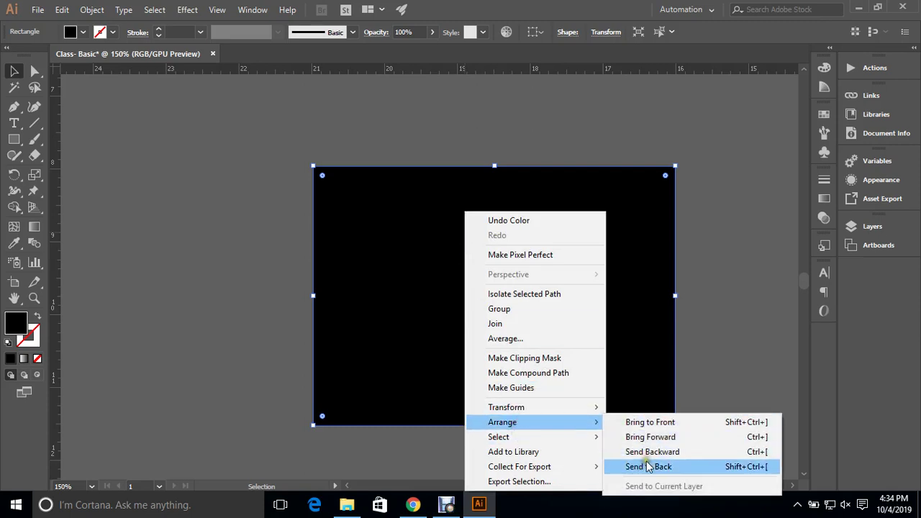
{"action": "left_click", "coordinate": [648, 467]}
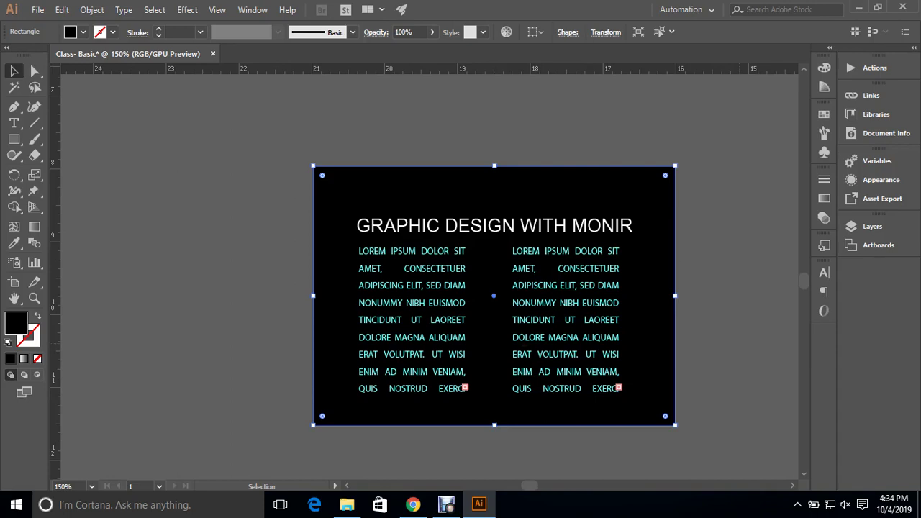
{"action": "left_click", "coordinate": [739, 343]}
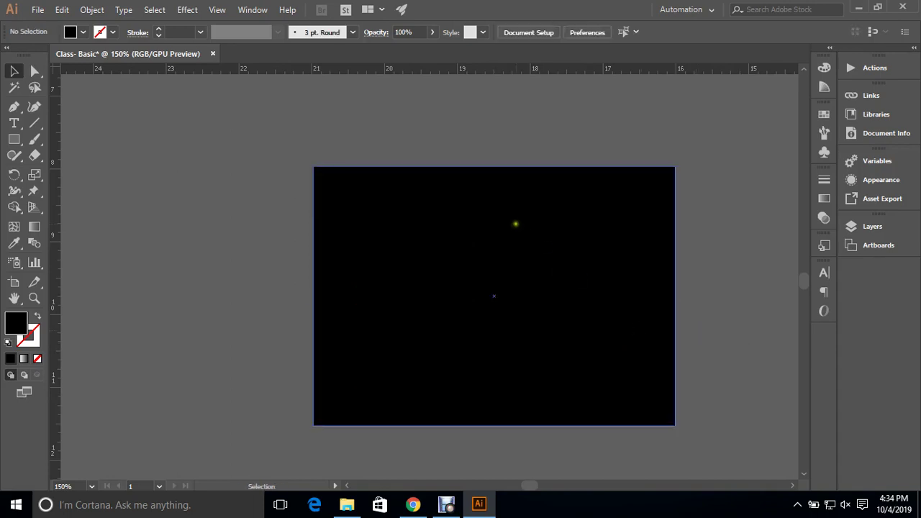
{"action": "right_click", "coordinate": [516, 225]}
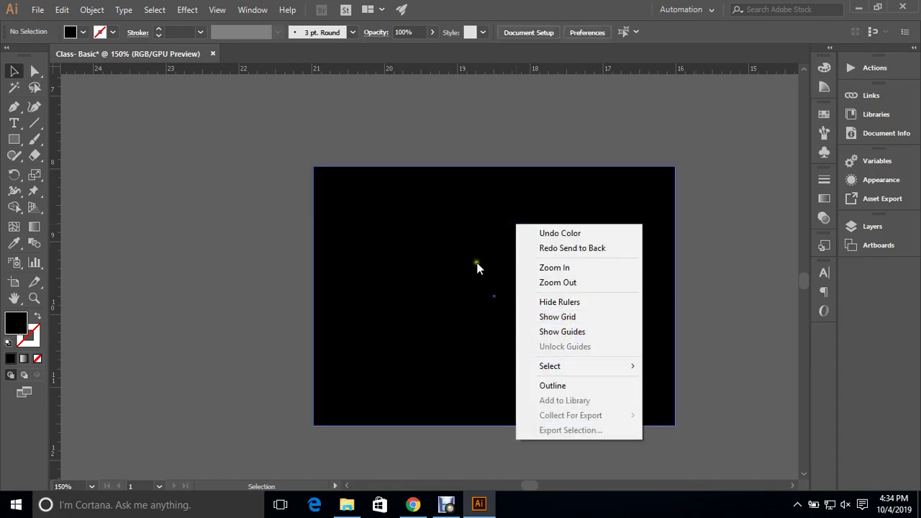
{"action": "right_click", "coordinate": [477, 264]}
{"action": "mouse_move", "coordinate": [514, 422]}
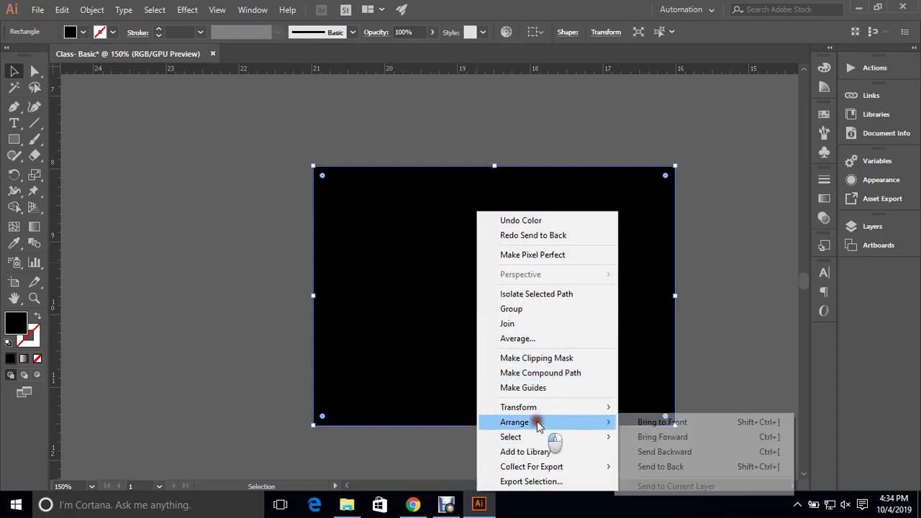
{"action": "left_click", "coordinate": [687, 467]}
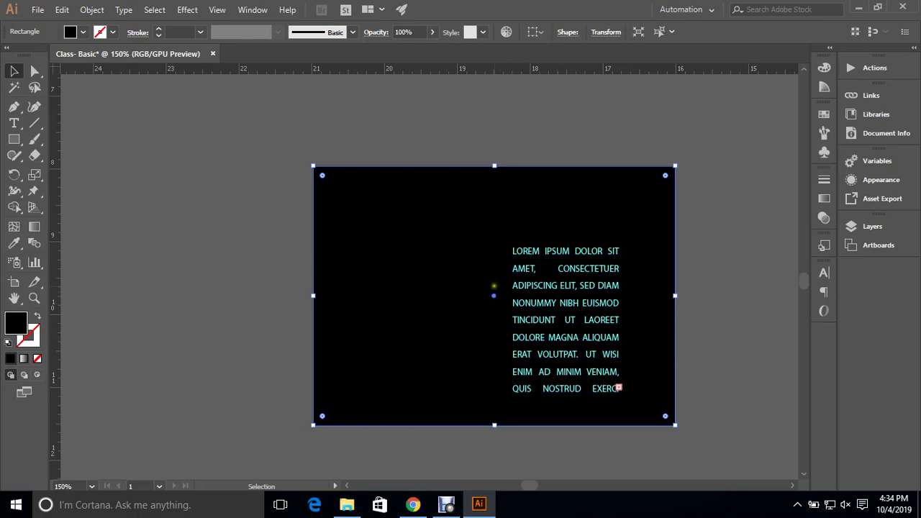
{"action": "right_click", "coordinate": [613, 194]}
{"action": "mouse_move", "coordinate": [650, 405]}
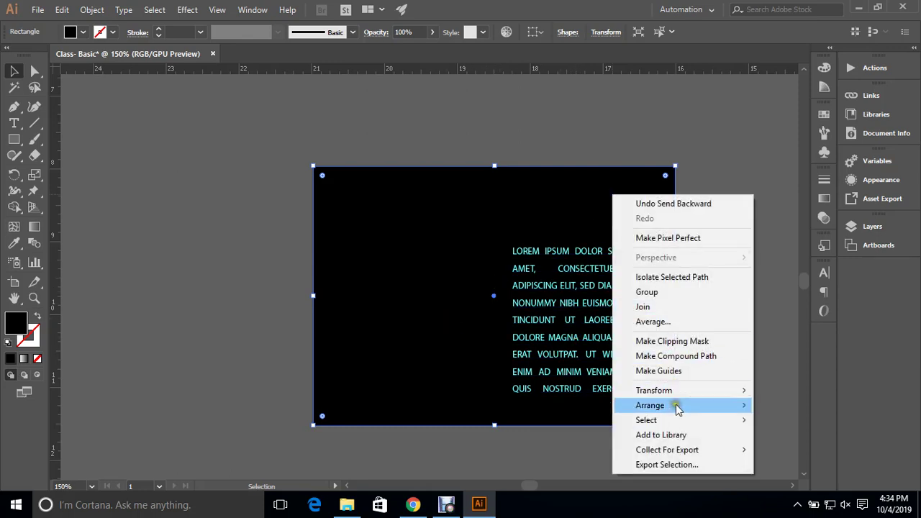
{"action": "left_click", "coordinate": [566, 435]}
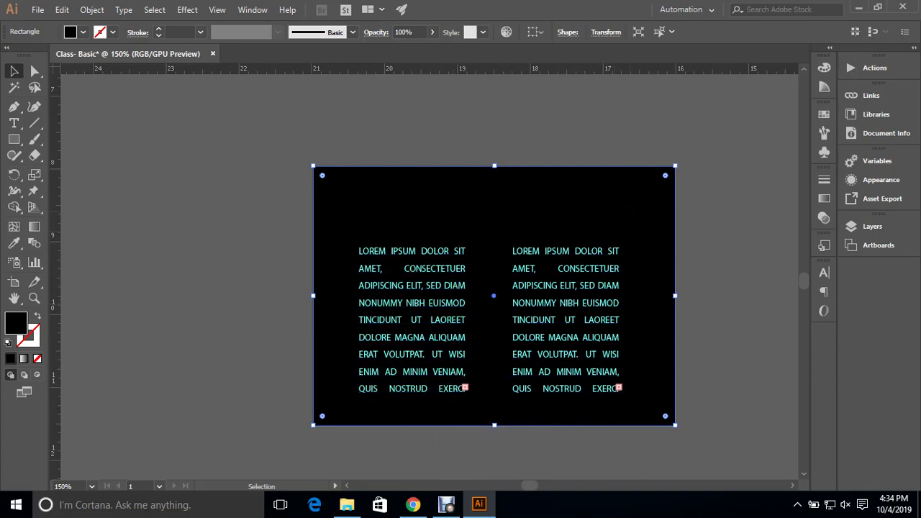
Step: Keep sending the black rectangle backward until the title and both Lorem Ipsum columns show above it
{"action": "right_click", "coordinate": [629, 210]}
{"action": "mouse_move", "coordinate": [667, 423]}
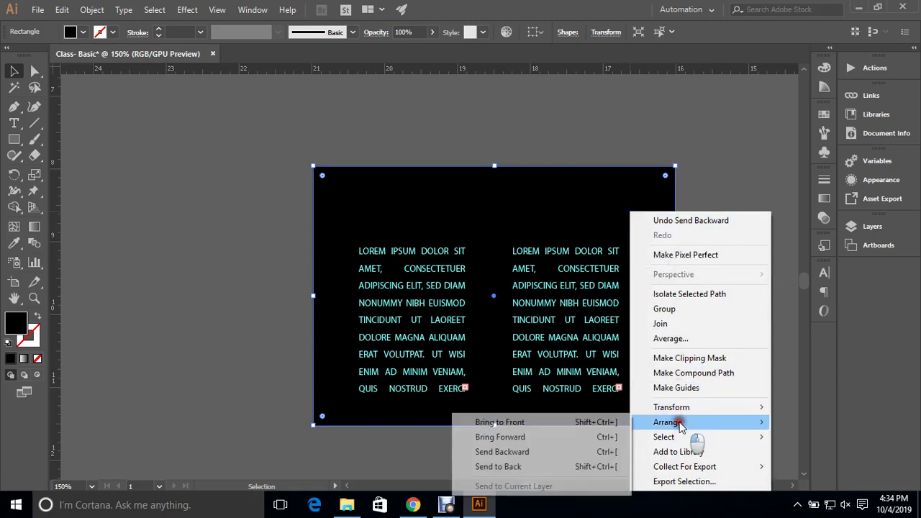
{"action": "left_click", "coordinate": [583, 457]}
{"action": "right_click", "coordinate": [587, 207]}
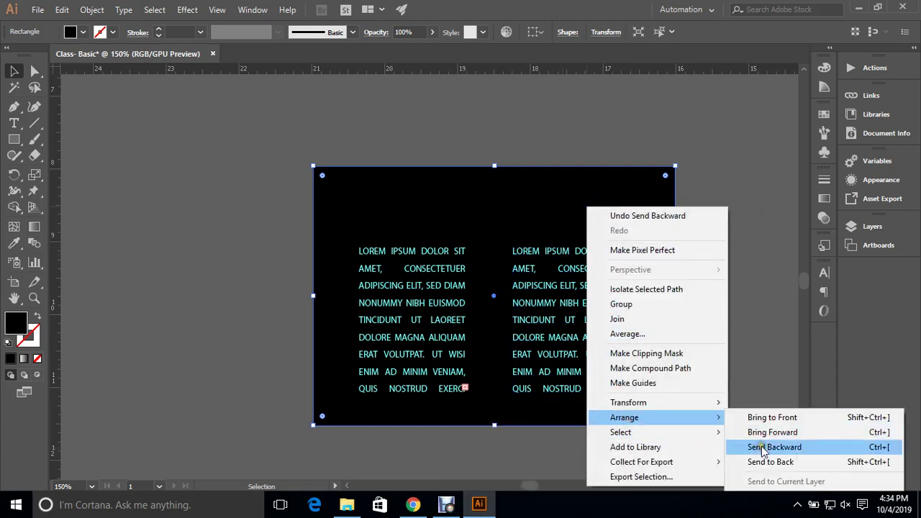
{"action": "left_click", "coordinate": [762, 448]}
{"action": "right_click", "coordinate": [616, 154]}
{"action": "right_click", "coordinate": [583, 196]}
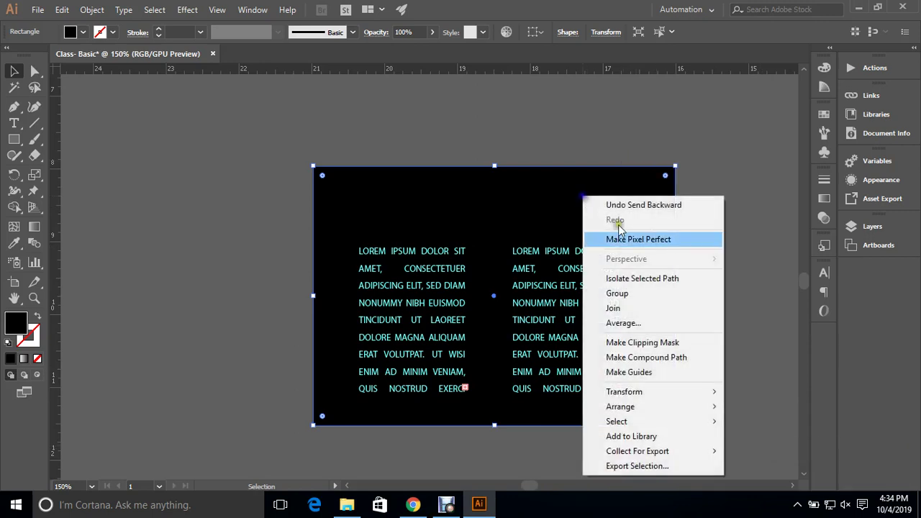
{"action": "left_click", "coordinate": [752, 437]}
{"action": "right_click", "coordinate": [656, 230]}
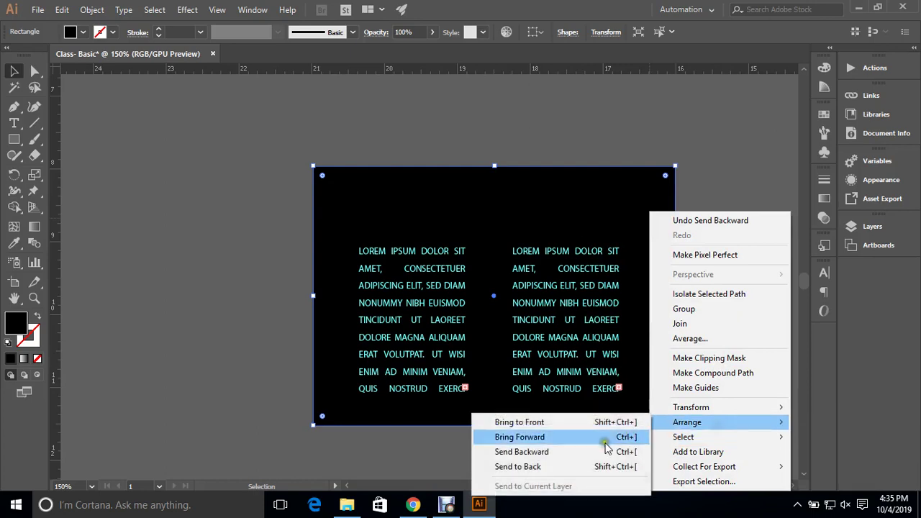
{"action": "left_click", "coordinate": [604, 452]}
{"action": "right_click", "coordinate": [628, 453]}
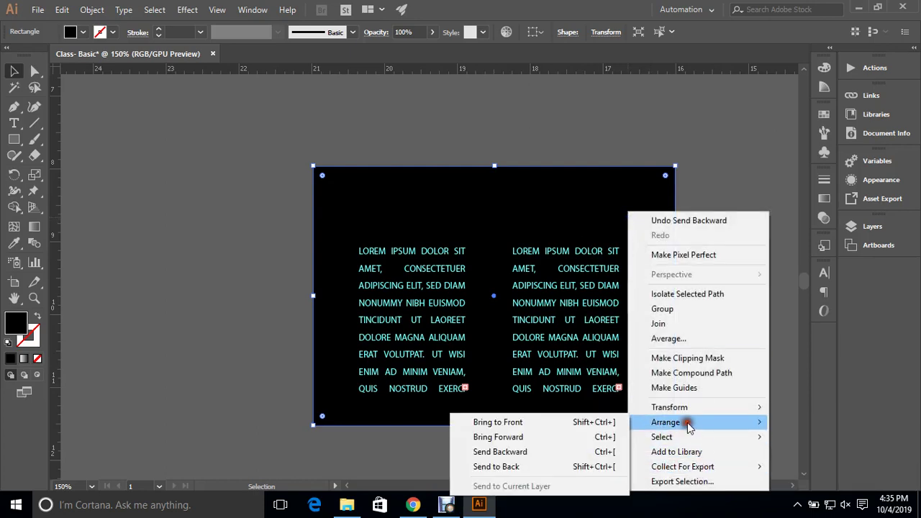
{"action": "left_click", "coordinate": [582, 467]}
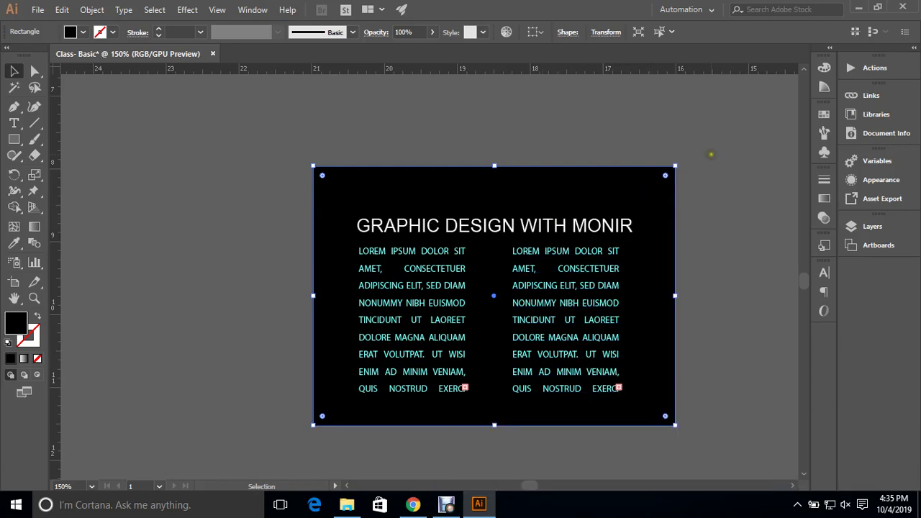
Step: Delete the existing drop shadow from the GRAPHIC DESIGN WITH MONIR title in the Appearance panel
{"action": "left_click", "coordinate": [731, 203]}
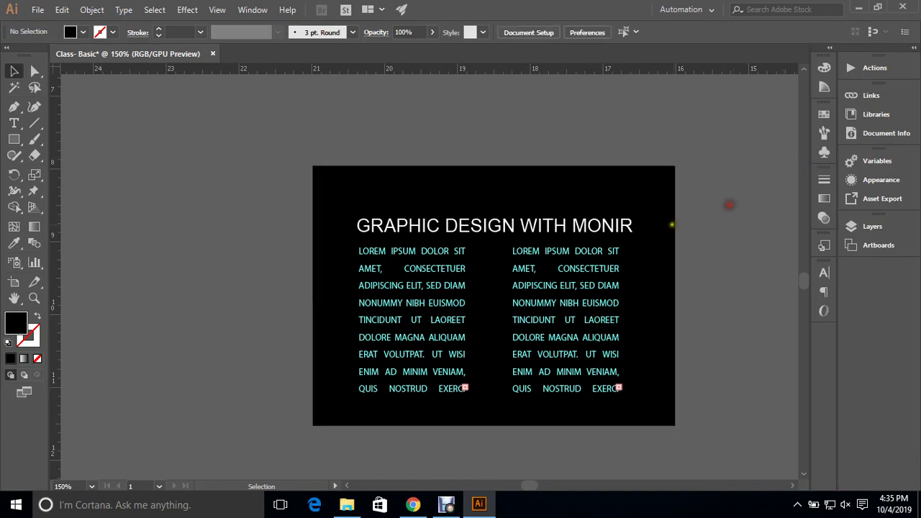
{"action": "left_click", "coordinate": [610, 226]}
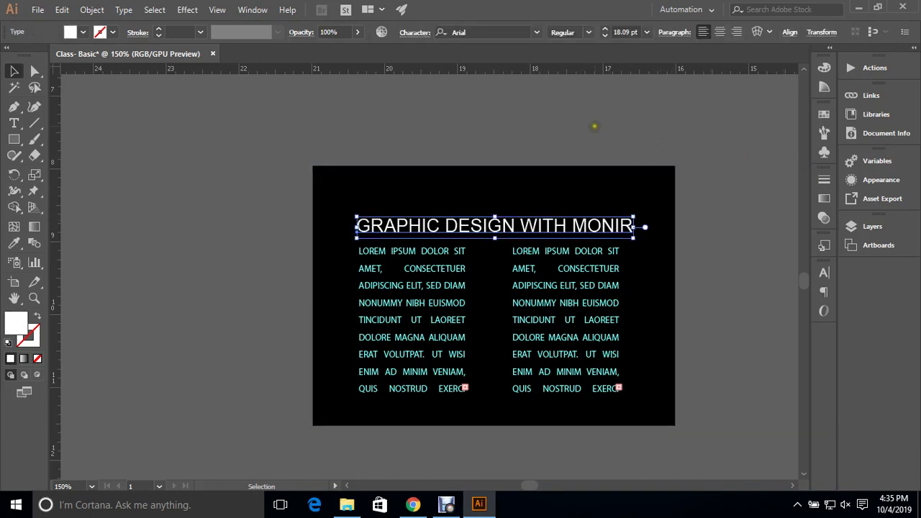
{"action": "left_click", "coordinate": [253, 10]}
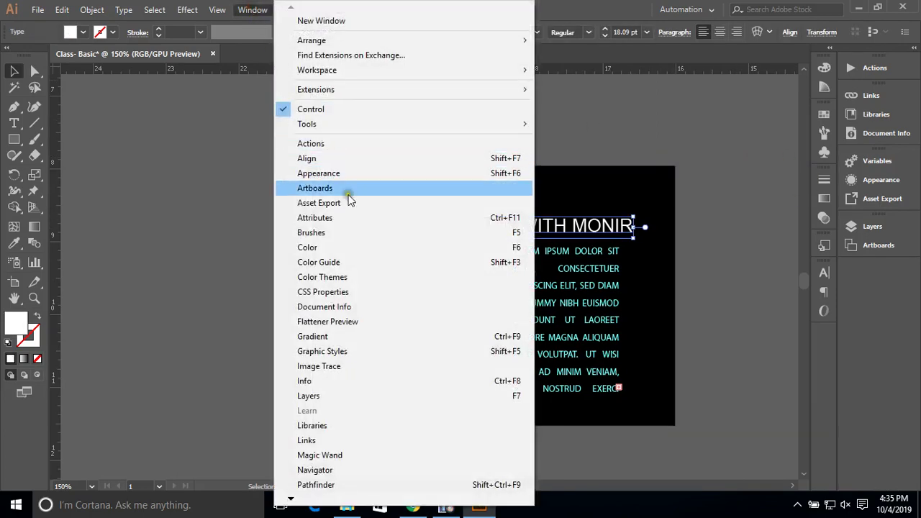
{"action": "left_click", "coordinate": [338, 173]}
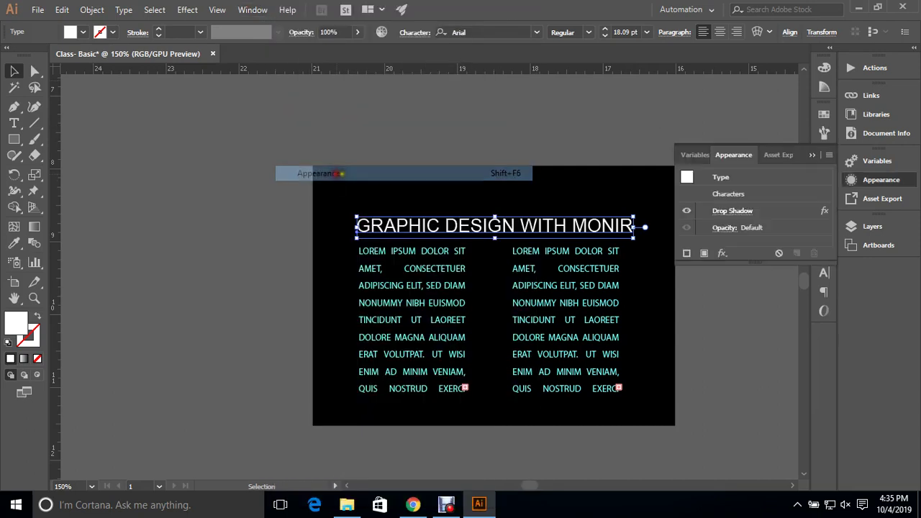
{"action": "left_click", "coordinate": [799, 215]}
{"action": "left_click", "coordinate": [813, 253]}
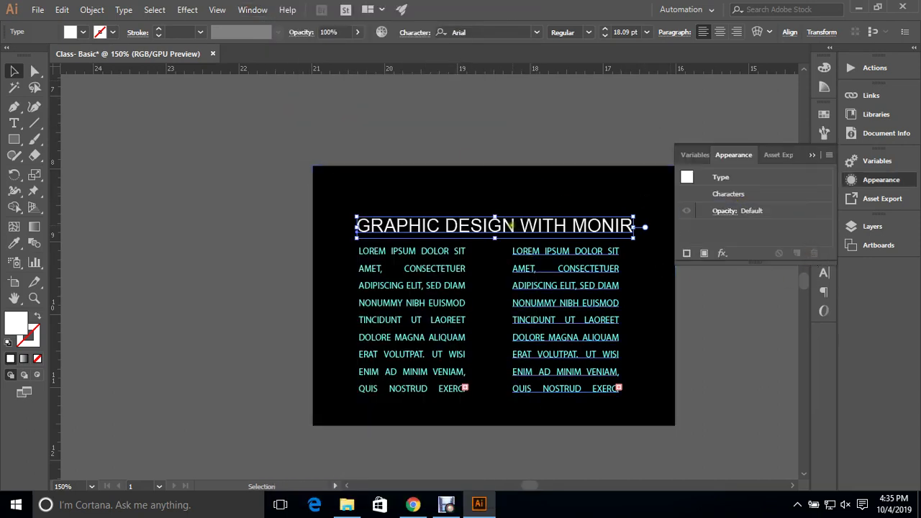
Step: Apply a cyan drop shadow to the title and nudge it slightly higher on the artboard
{"action": "left_click", "coordinate": [187, 9]}
{"action": "left_click", "coordinate": [189, 35]}
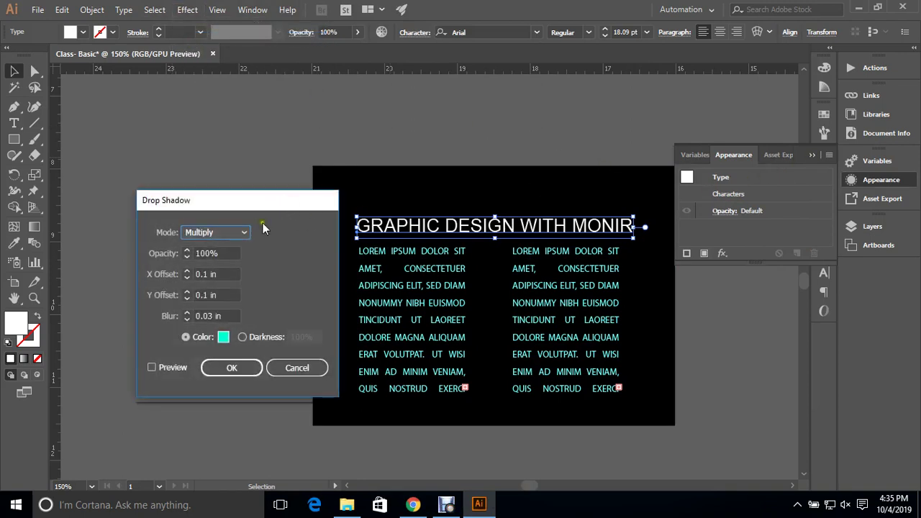
{"action": "left_click_drag", "start_coordinate": [240, 201], "coordinate": [189, 180]}
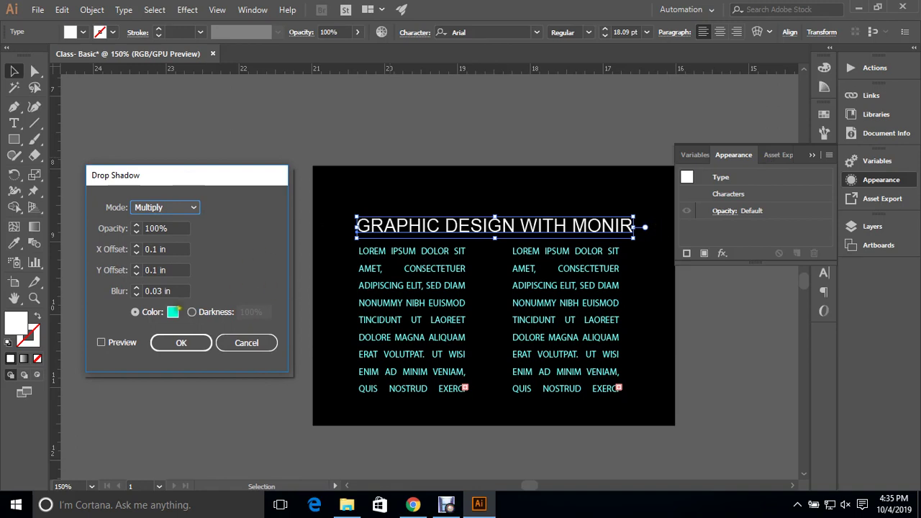
{"action": "left_click", "coordinate": [182, 343]}
{"action": "left_click_drag", "start_coordinate": [455, 227], "coordinate": [455, 125]}
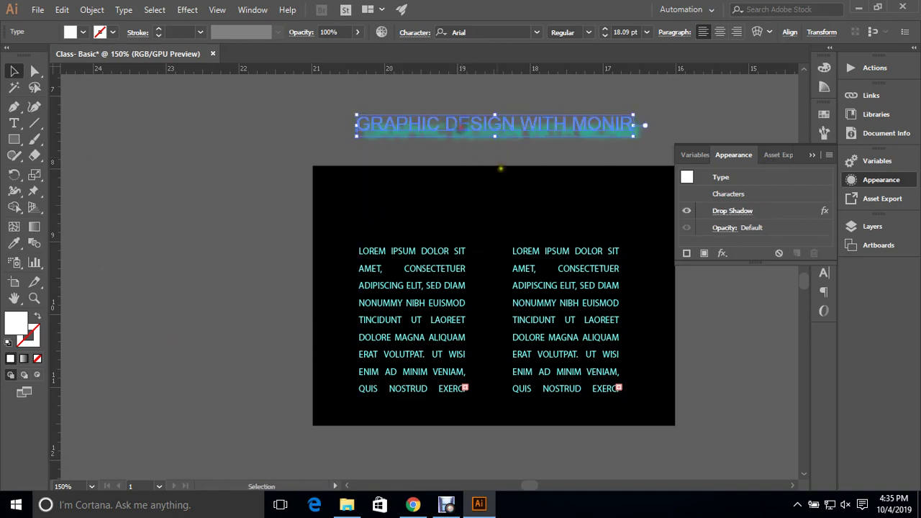
{"action": "left_click", "coordinate": [810, 154]}
{"action": "left_click_drag", "start_coordinate": [583, 124], "coordinate": [583, 214]}
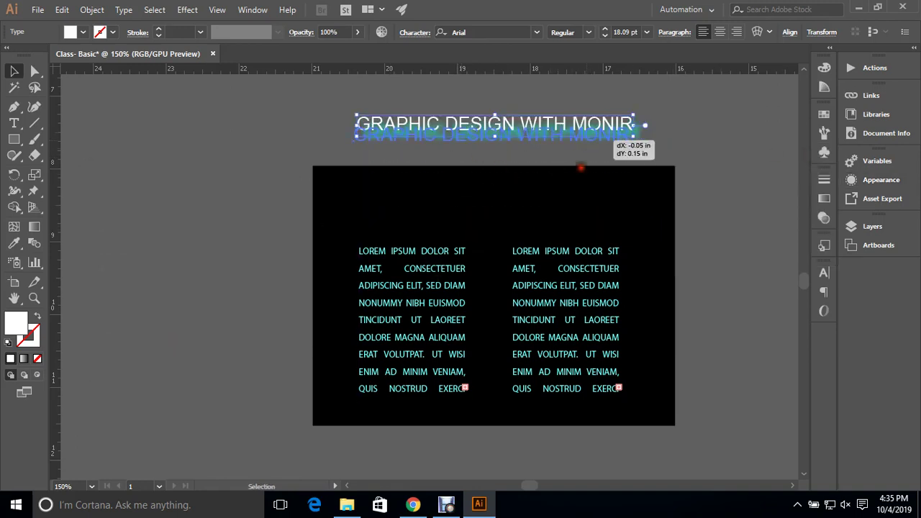
{"action": "left_click", "coordinate": [703, 135]}
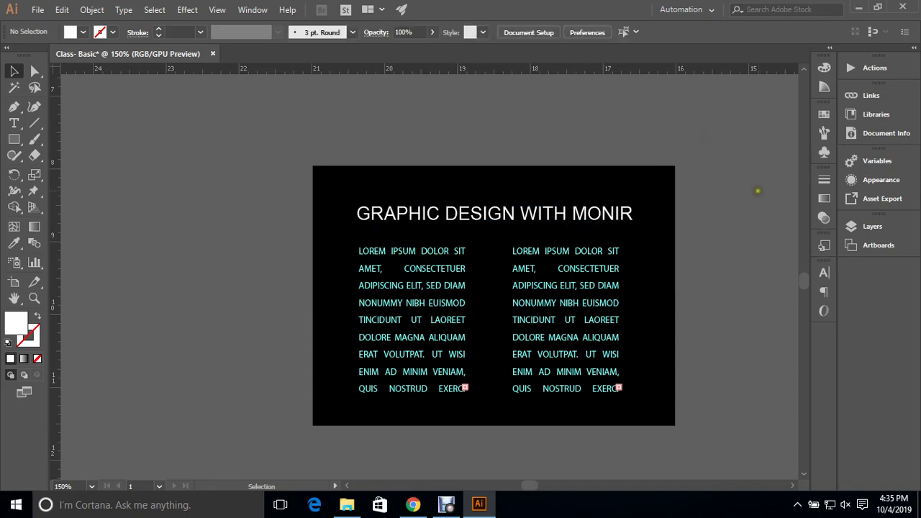
Step: Reselect the title and check its transparency settings: Normal mode, 100% opacity
{"action": "key", "text": "a"}
{"action": "key", "text": "v"}
{"action": "left_click", "coordinate": [547, 216]}
{"action": "left_click", "coordinate": [823, 219]}
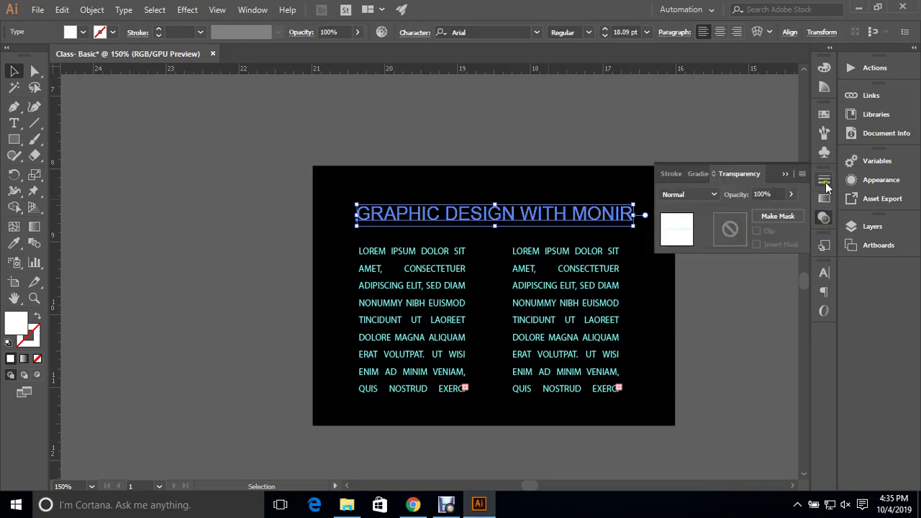
{"action": "left_click", "coordinate": [824, 198]}
{"action": "left_click", "coordinate": [824, 222]}
Step: Remove the title's current drop shadow in the Appearance panel and close the Appearance and Transparency panels
{"action": "left_click", "coordinate": [252, 9]}
{"action": "left_click", "coordinate": [320, 174]}
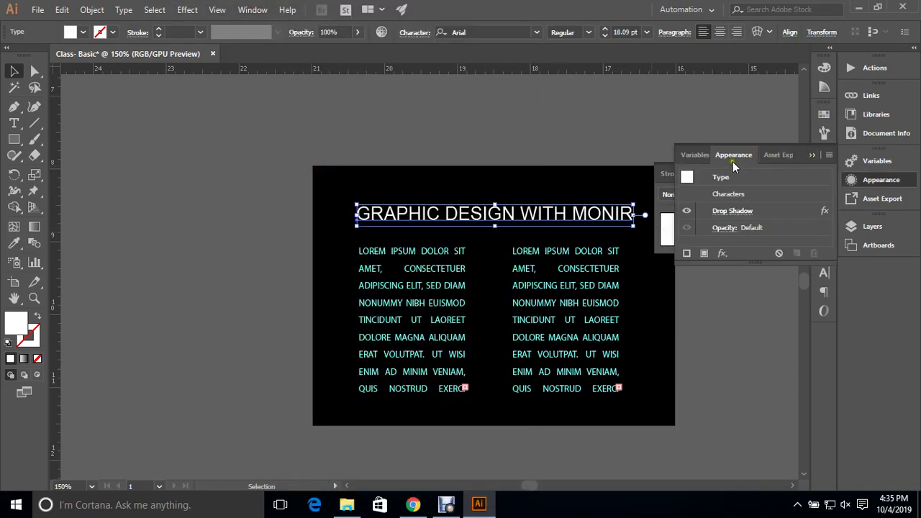
{"action": "left_click", "coordinate": [763, 209]}
{"action": "left_click", "coordinate": [814, 253]}
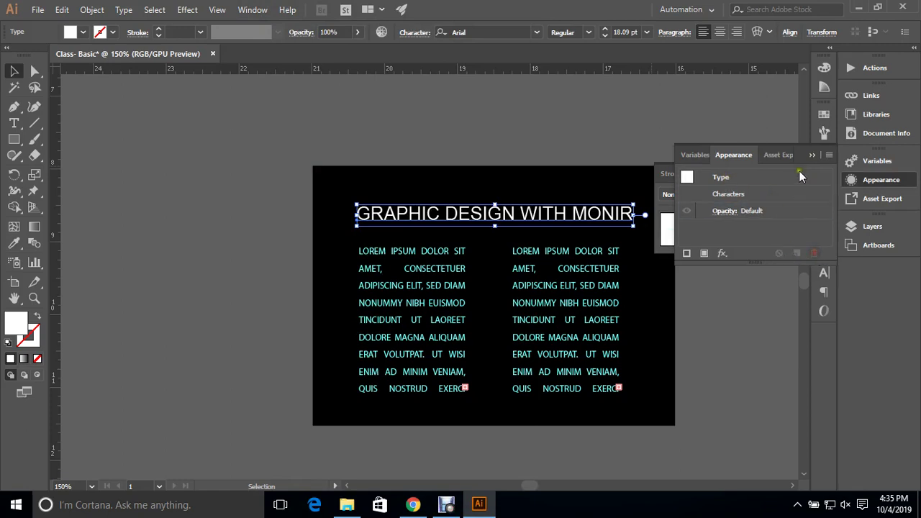
{"action": "left_click", "coordinate": [810, 155]}
{"action": "left_click", "coordinate": [784, 175]}
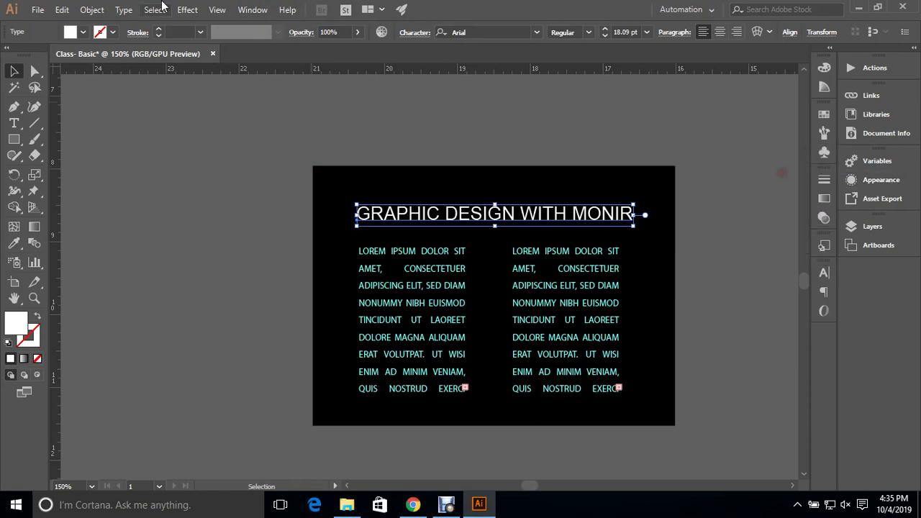
Step: Apply a previewed cyan Drop Shadow in Normal mode (0.1 in offsets, 0.03 in blur) to the title
{"action": "left_click", "coordinate": [187, 9]}
{"action": "left_click", "coordinate": [186, 39]}
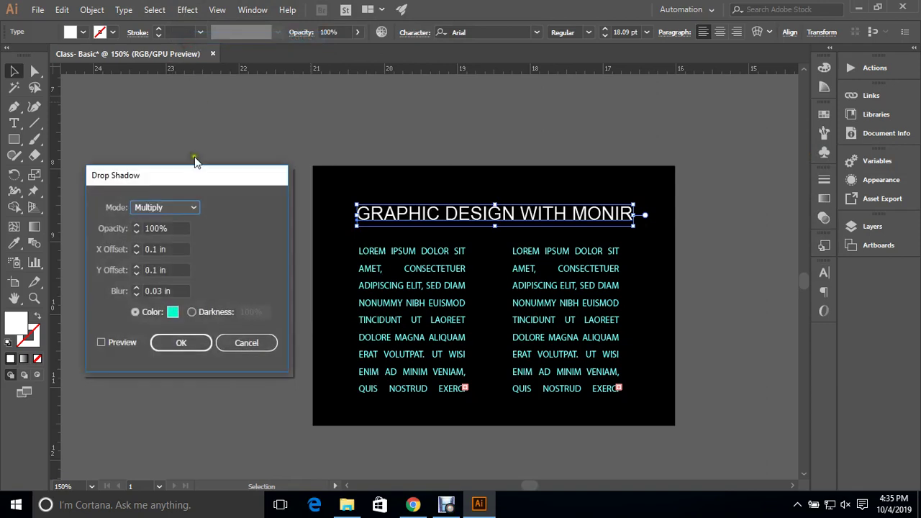
{"action": "left_click_drag", "start_coordinate": [189, 178], "coordinate": [213, 141]}
{"action": "left_click", "coordinate": [139, 305]}
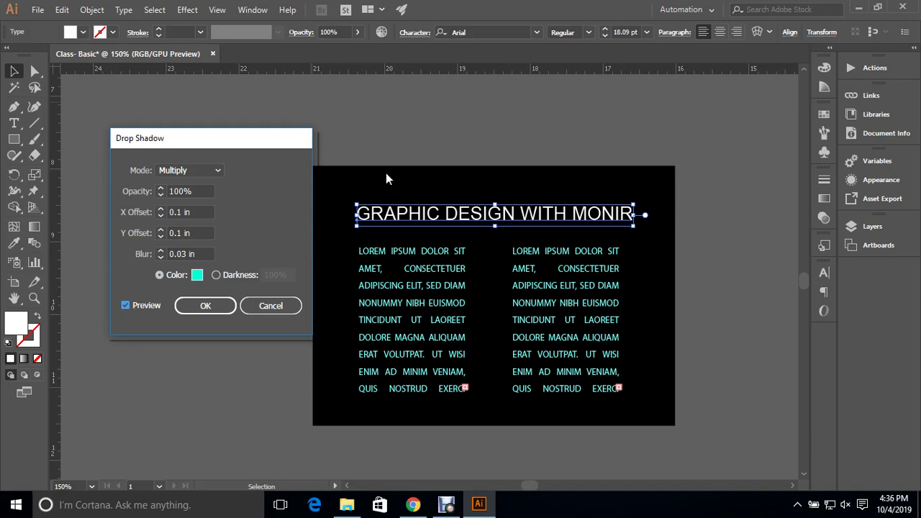
{"action": "left_click", "coordinate": [176, 171]}
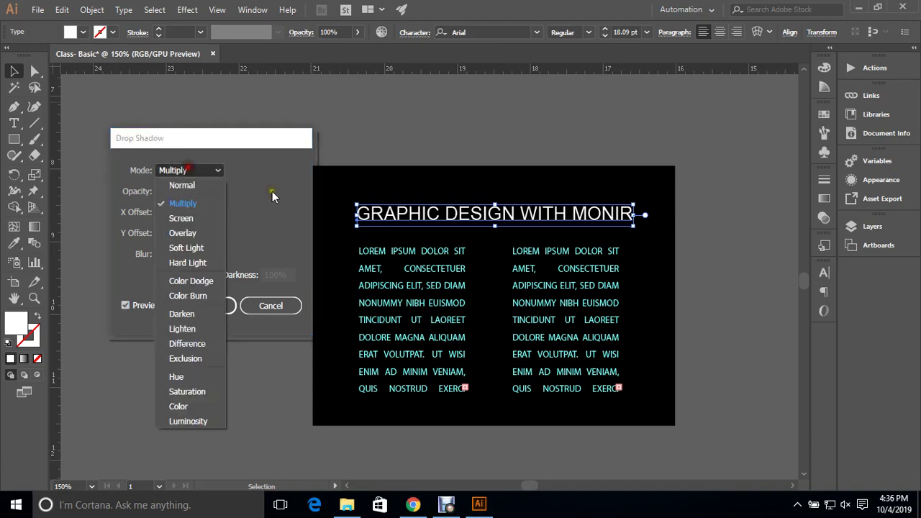
{"action": "left_click", "coordinate": [201, 172]}
{"action": "left_click", "coordinate": [219, 174]}
{"action": "left_click", "coordinate": [186, 185]}
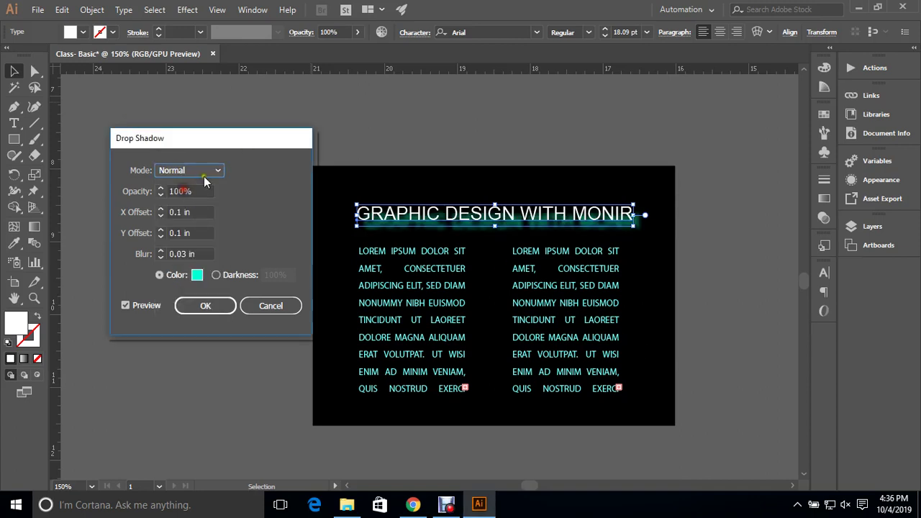
{"action": "left_click", "coordinate": [207, 306]}
{"action": "left_click", "coordinate": [242, 217]}
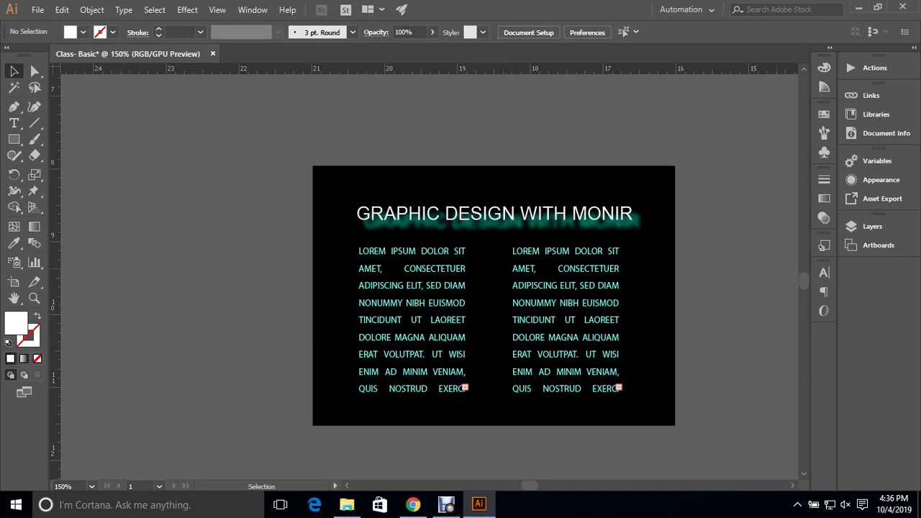
Step: Give the left Lorem Ipsum column a drop shadow in Multiply mode
{"action": "left_click", "coordinate": [382, 292]}
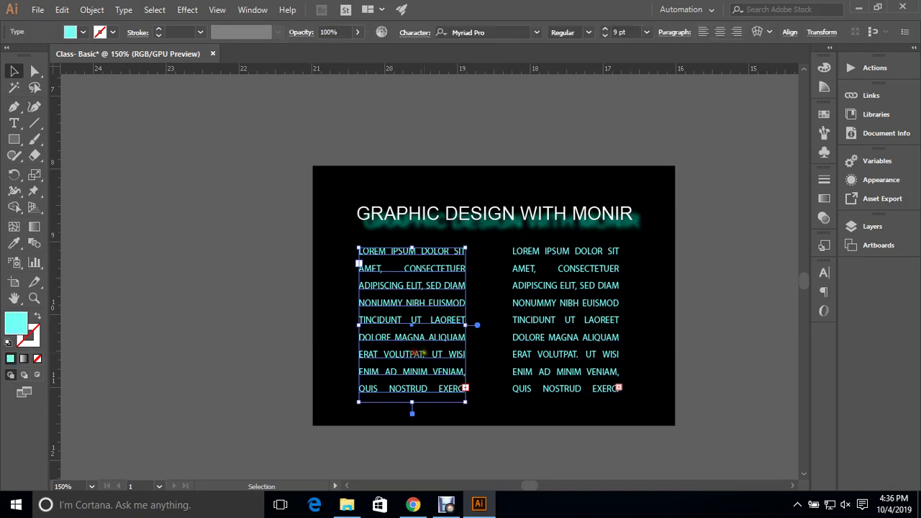
{"action": "left_click", "coordinate": [184, 10]}
{"action": "left_click", "coordinate": [198, 36]}
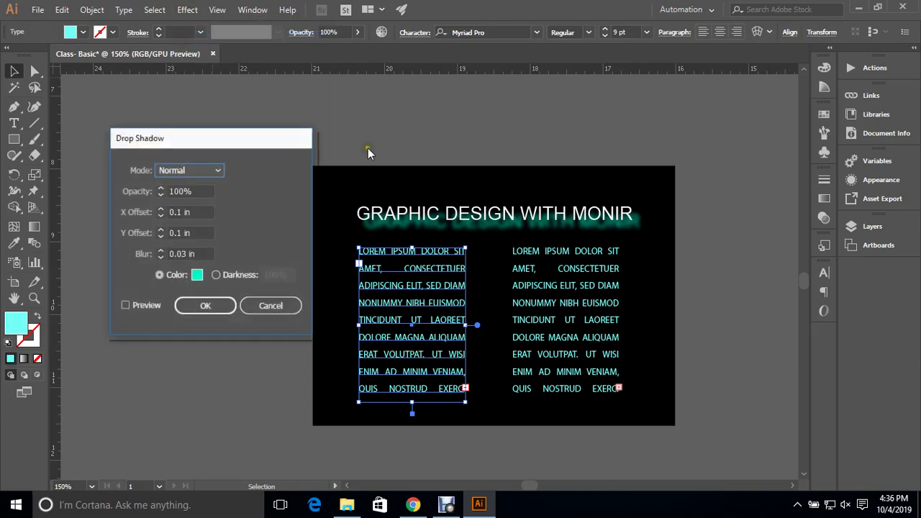
{"action": "left_click", "coordinate": [188, 170]}
{"action": "left_click", "coordinate": [183, 203]}
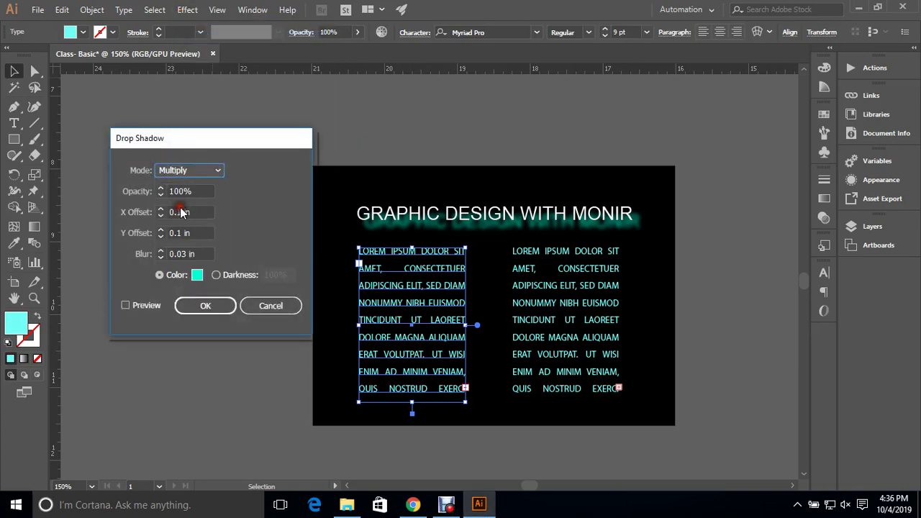
{"action": "left_click", "coordinate": [214, 309]}
{"action": "left_click", "coordinate": [219, 317]}
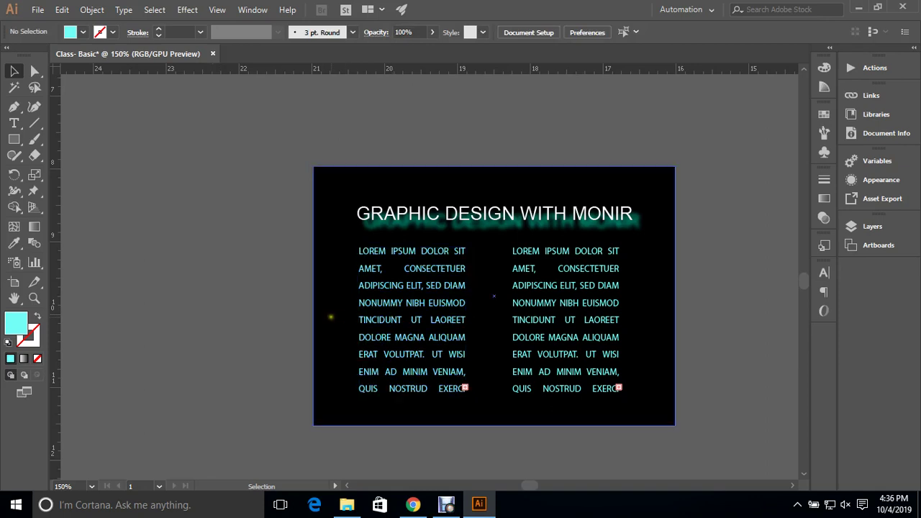
Step: Narrow the black background rectangle by dragging its left edge to the right
{"action": "left_click", "coordinate": [324, 318]}
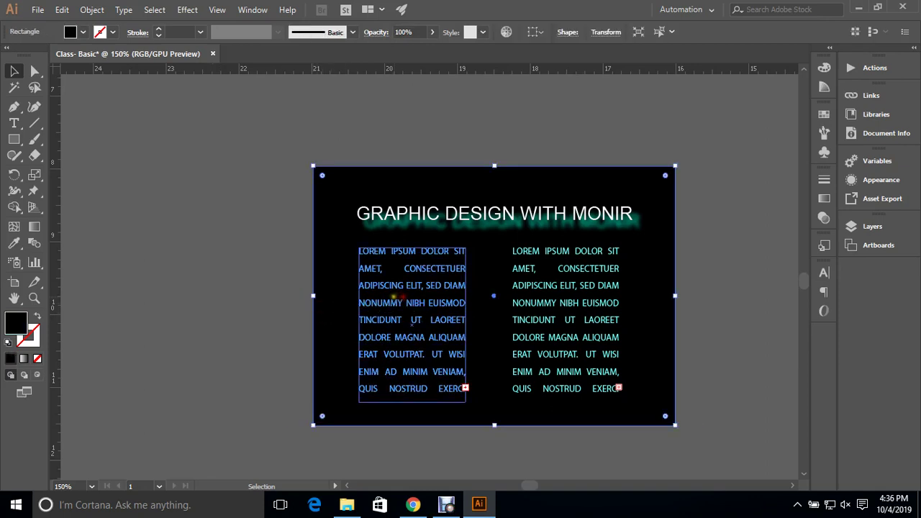
{"action": "left_click_drag", "start_coordinate": [314, 295], "coordinate": [405, 295]}
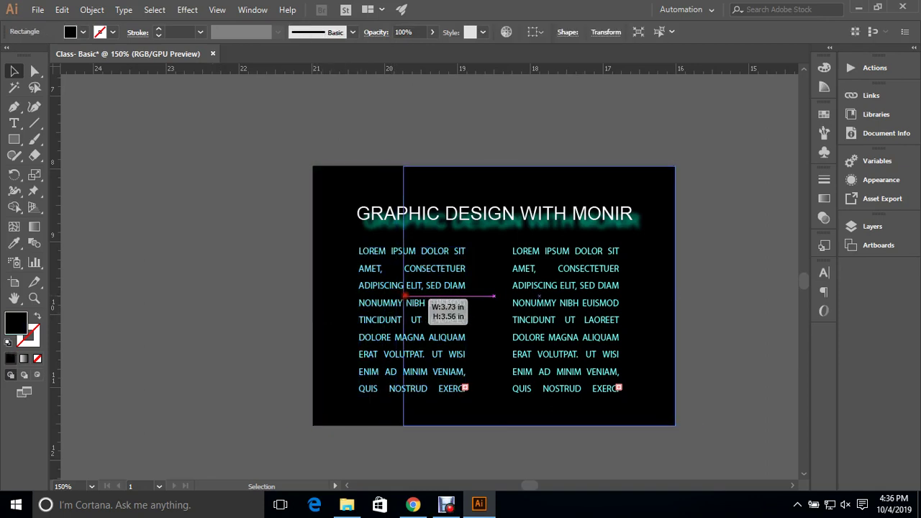
{"action": "left_click", "coordinate": [237, 300]}
{"action": "left_click", "coordinate": [191, 322]}
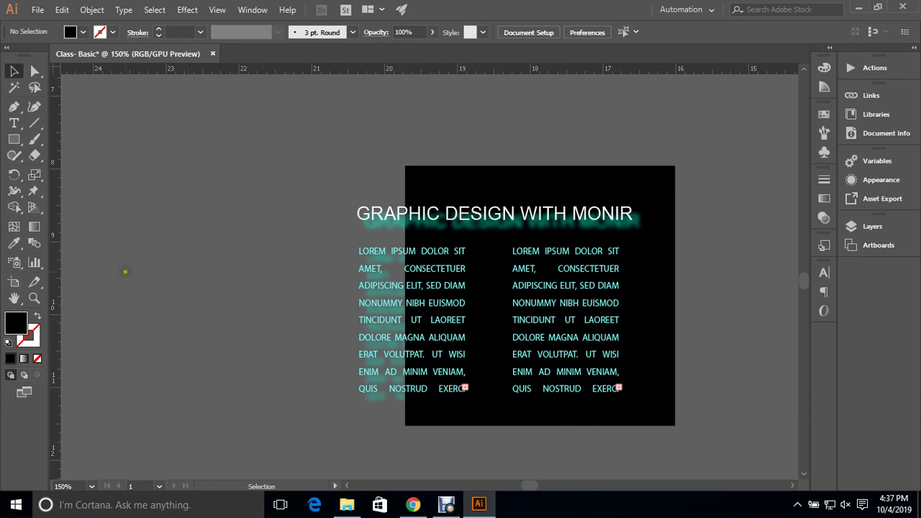
Step: Type the heading 'GRAPHIC DESIGN FIRST CLASS' on the empty canvas left of the black design
{"action": "left_click_drag", "start_coordinate": [169, 243], "coordinate": [339, 257]}
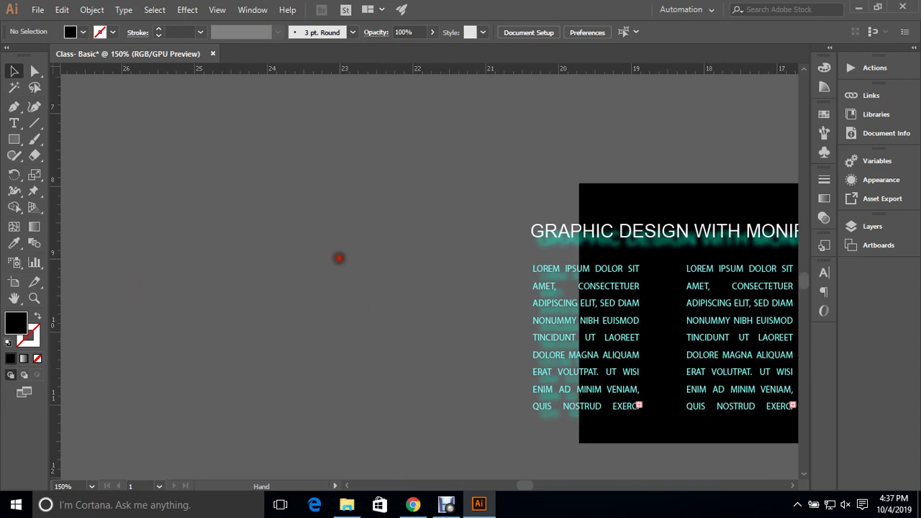
{"action": "left_click_drag", "start_coordinate": [382, 288], "coordinate": [322, 281]}
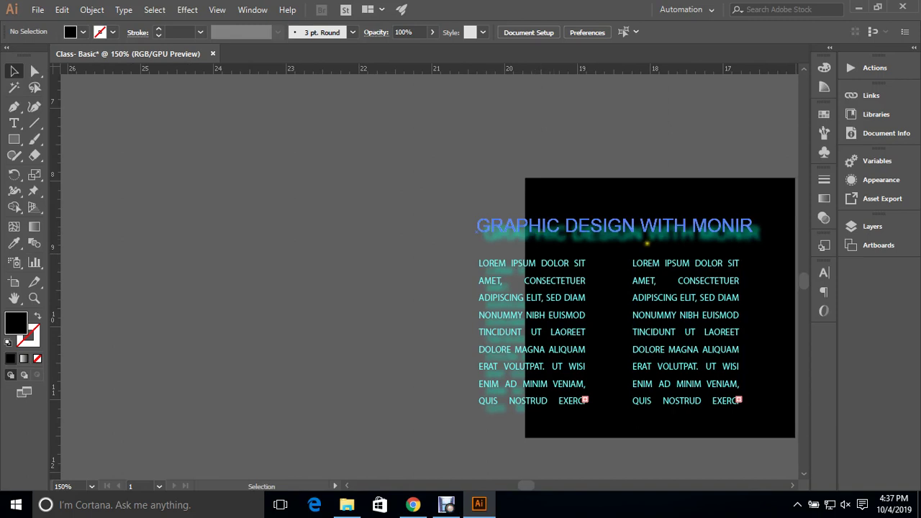
{"action": "left_click", "coordinate": [13, 125]}
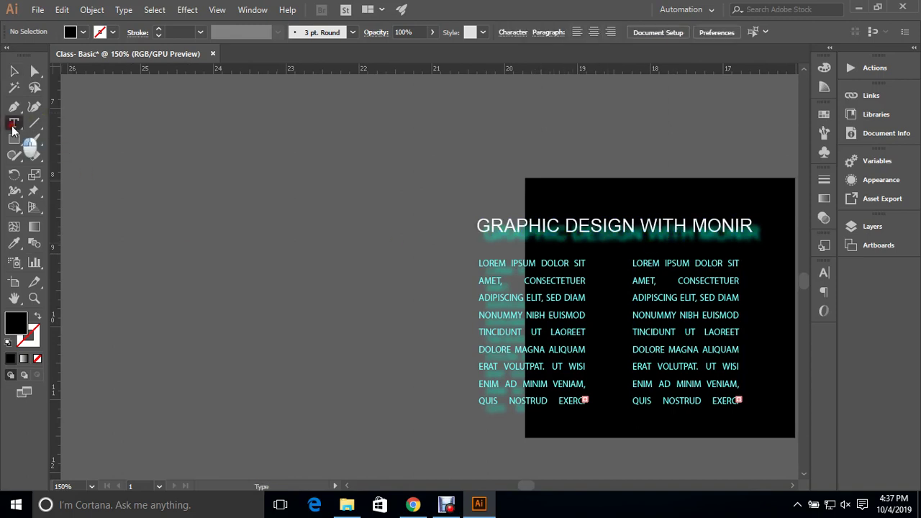
{"action": "left_click", "coordinate": [218, 238]}
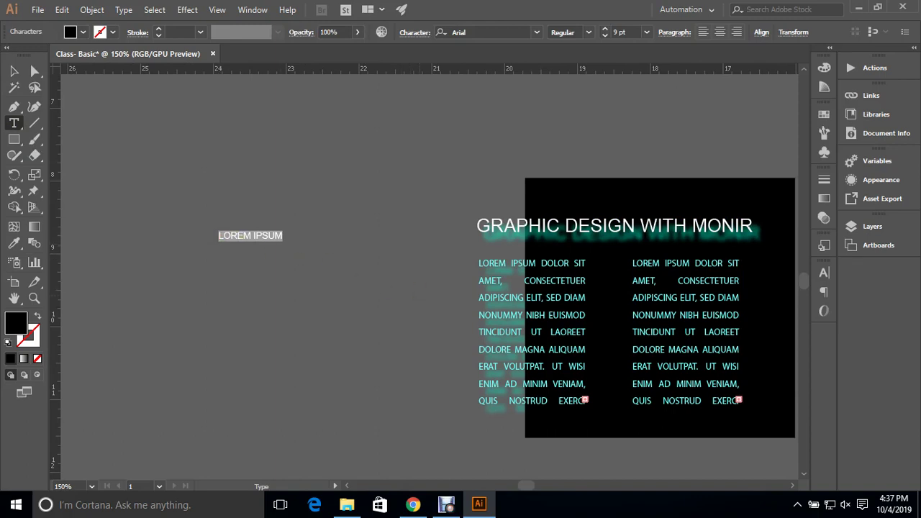
{"action": "type", "text": "GRAPHIC "}
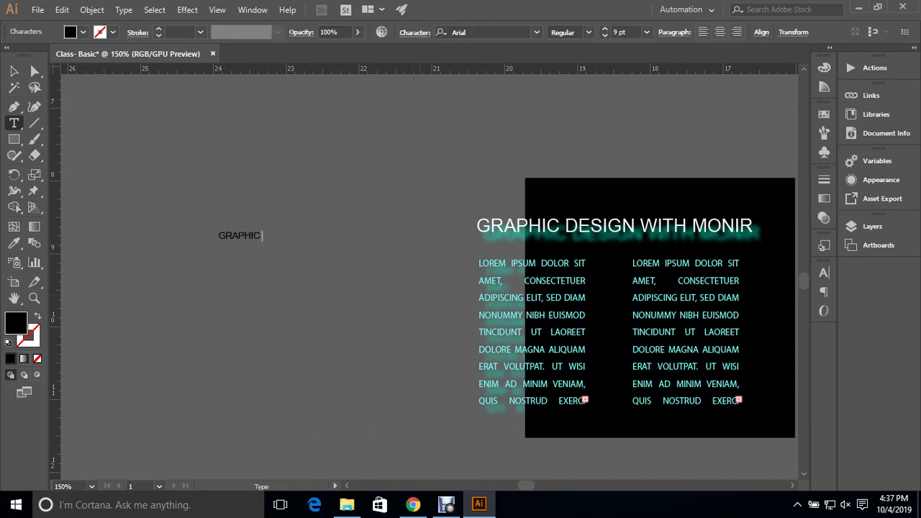
{"action": "type", "text": "DESIGN F"}
{"action": "type", "text": "IRST CLASS"}
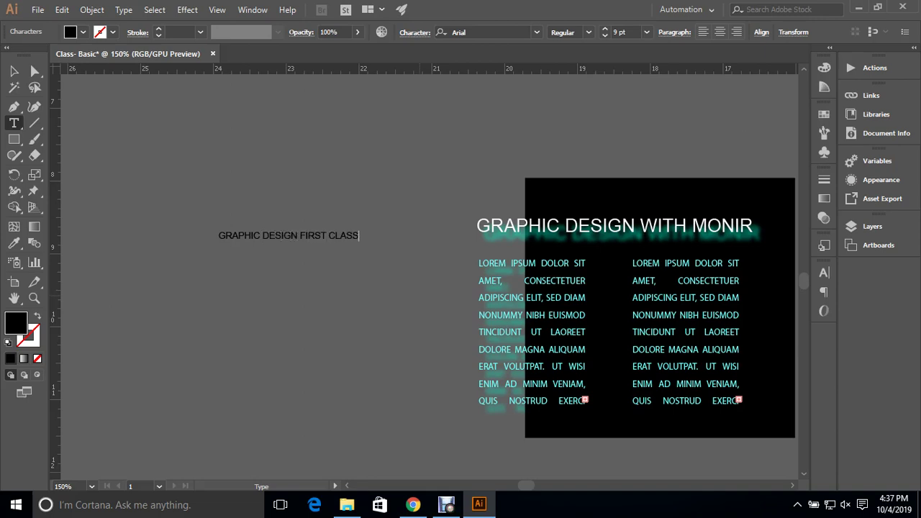
{"action": "left_click", "coordinate": [14, 71]}
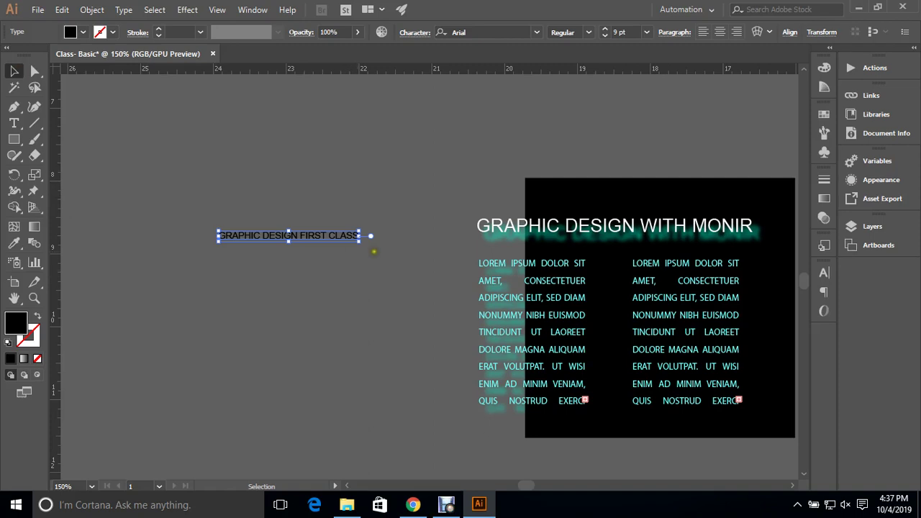
Step: Scale the heading up proportionally to about 24 pt and move it into position
{"action": "left_click", "coordinate": [605, 30]}
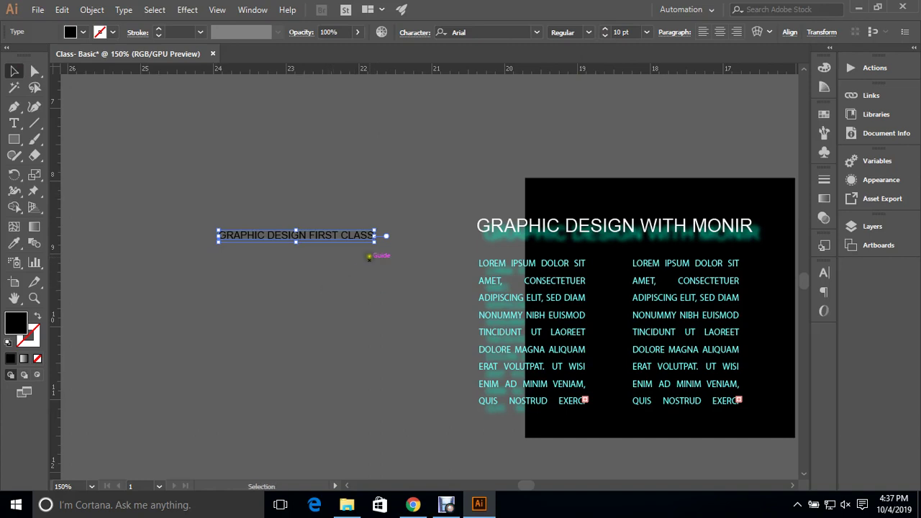
{"action": "left_click_drag", "start_coordinate": [374, 241], "coordinate": [321, 325]}
{"action": "key", "text": "ctrl+z"}
{"action": "left_click_drag", "start_coordinate": [374, 242], "coordinate": [471, 297]}
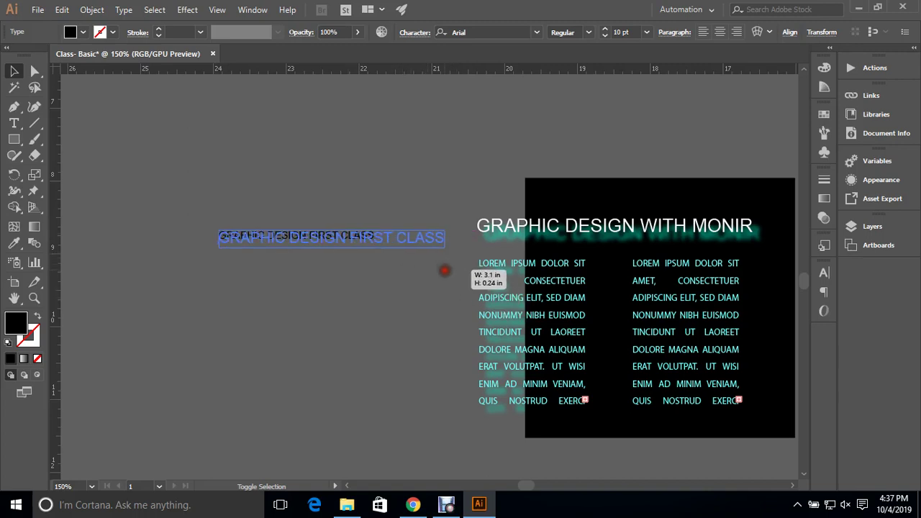
{"action": "left_click_drag", "start_coordinate": [471, 297], "coordinate": [444, 269]}
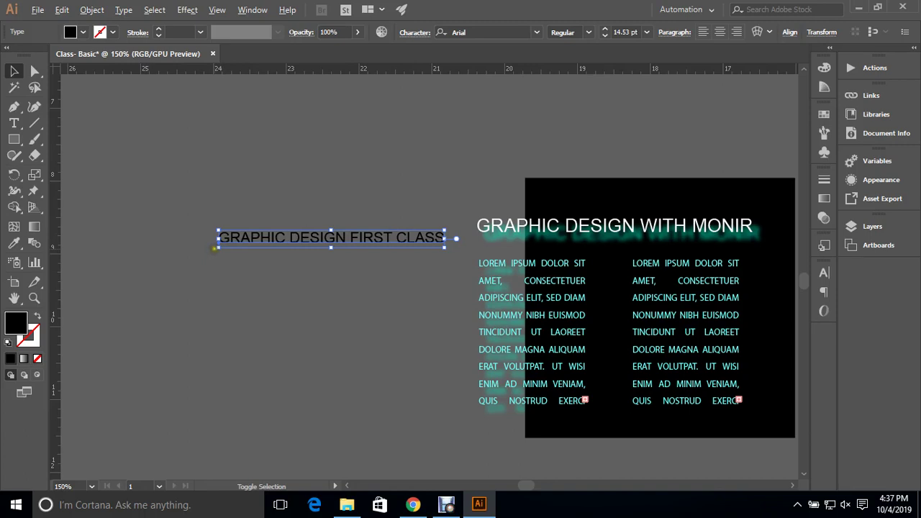
{"action": "left_click_drag", "start_coordinate": [214, 248], "coordinate": [145, 253]}
{"action": "left_click_drag", "start_coordinate": [225, 228], "coordinate": [180, 195]}
{"action": "left_click_drag", "start_coordinate": [230, 302], "coordinate": [312, 302]}
{"action": "left_click_drag", "start_coordinate": [330, 206], "coordinate": [296, 206]}
{"action": "left_click", "coordinate": [318, 277]}
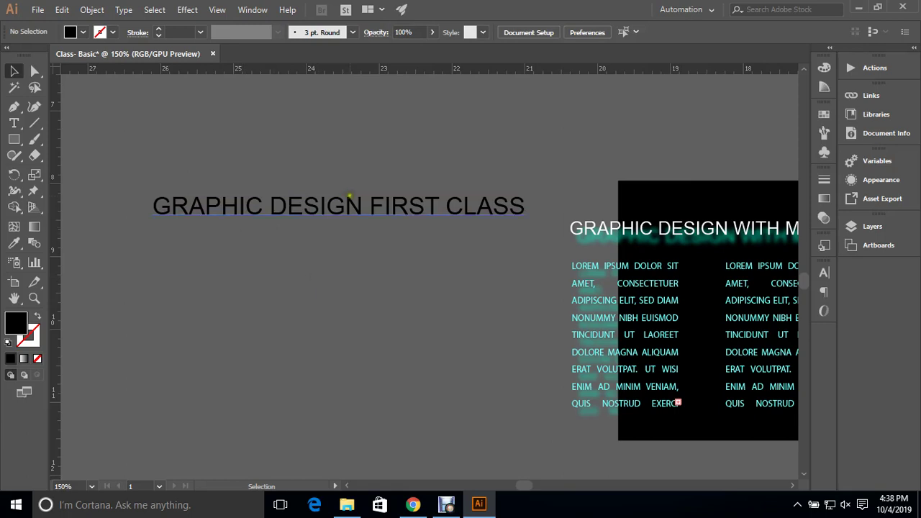
Step: Drag out a Type area below the heading, filling it with Lorem Ipsum placeholder paragraphs
{"action": "left_click", "coordinate": [16, 125]}
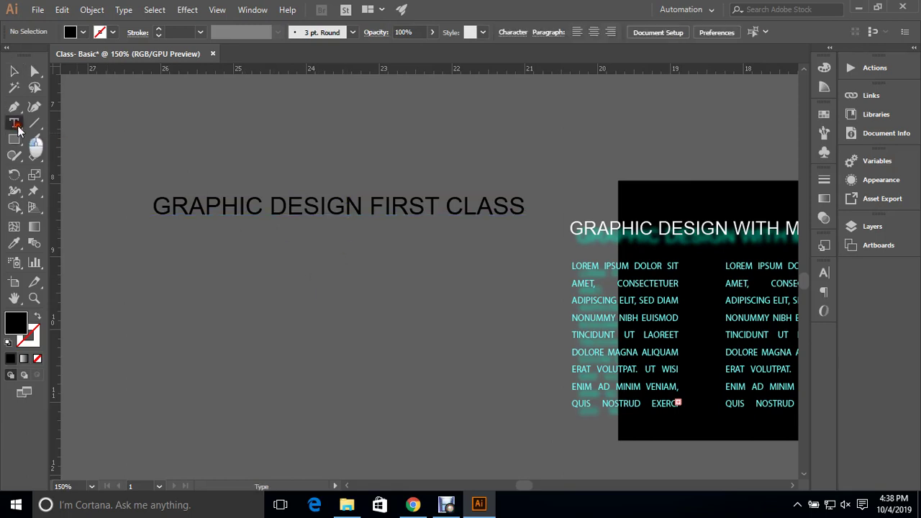
{"action": "left_click", "coordinate": [820, 278]}
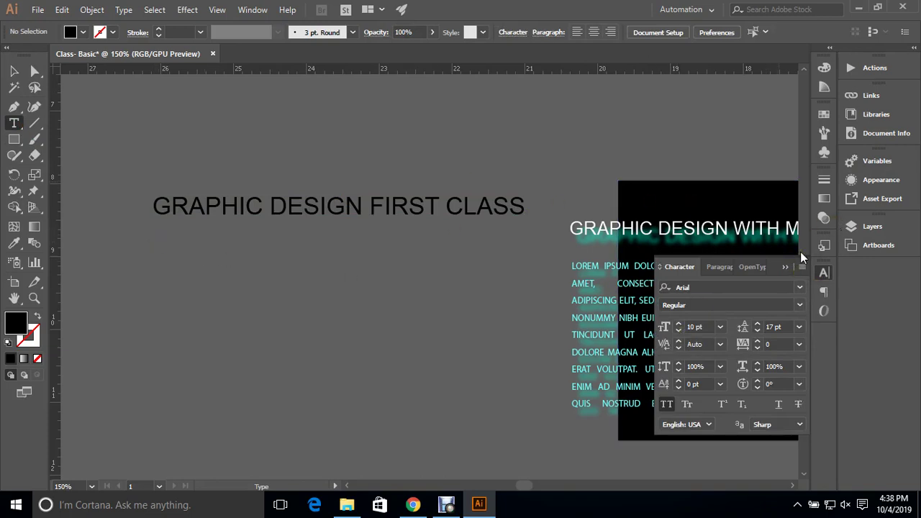
{"action": "left_click", "coordinate": [782, 267]}
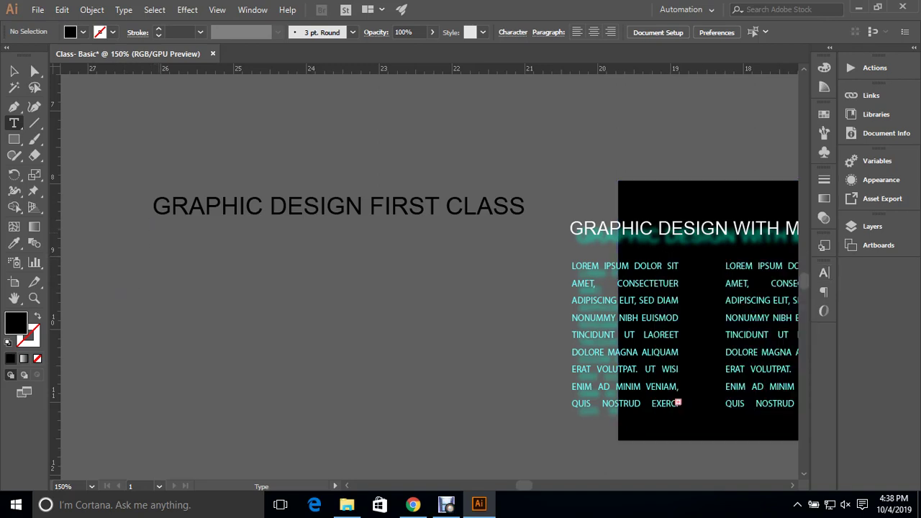
{"action": "mouse_move", "coordinate": [158, 233]}
{"action": "left_mouse_down"}
{"action": "mouse_move", "coordinate": [483, 452]}
{"action": "mouse_move", "coordinate": [523, 453]}
{"action": "left_mouse_up"}
{"action": "left_click", "coordinate": [14, 70]}
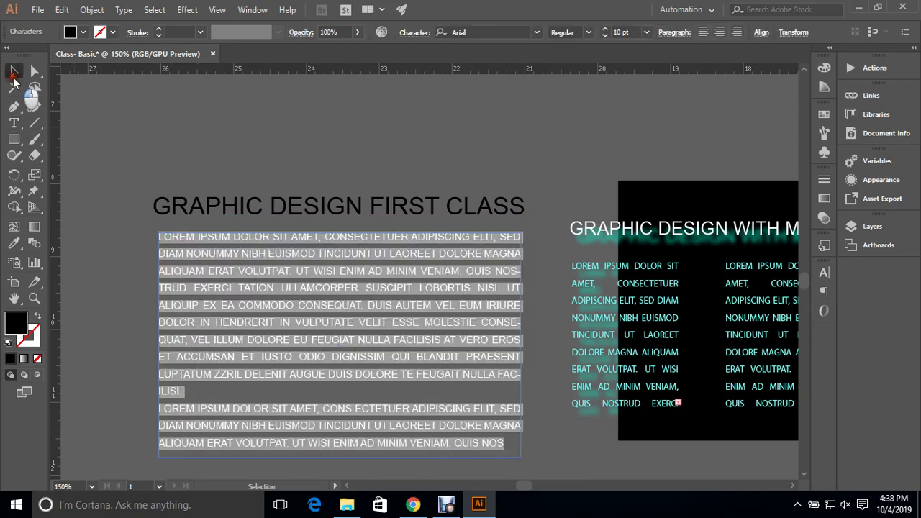
{"action": "left_click", "coordinate": [81, 102]}
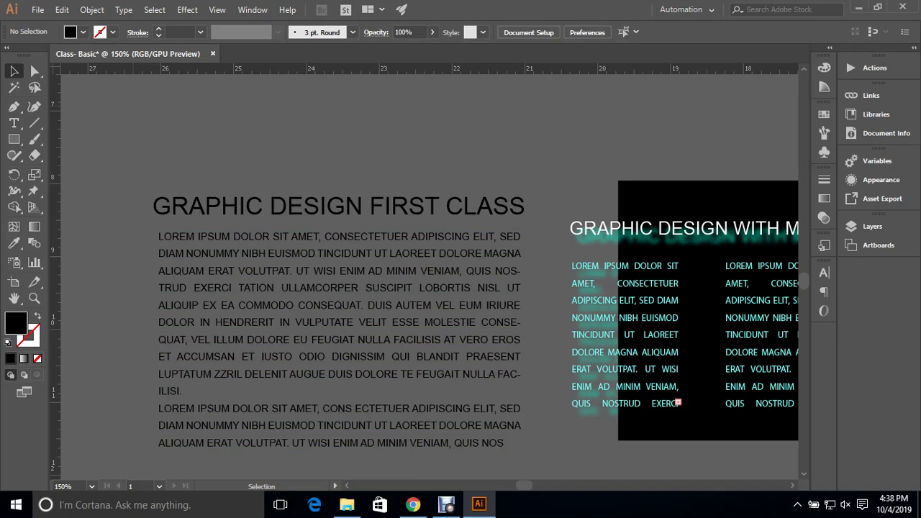
Step: Apply a previewed cyan Drop Shadow with 0.1 in offsets to the Lorem Ipsum paragraph block
{"action": "left_click", "coordinate": [311, 254]}
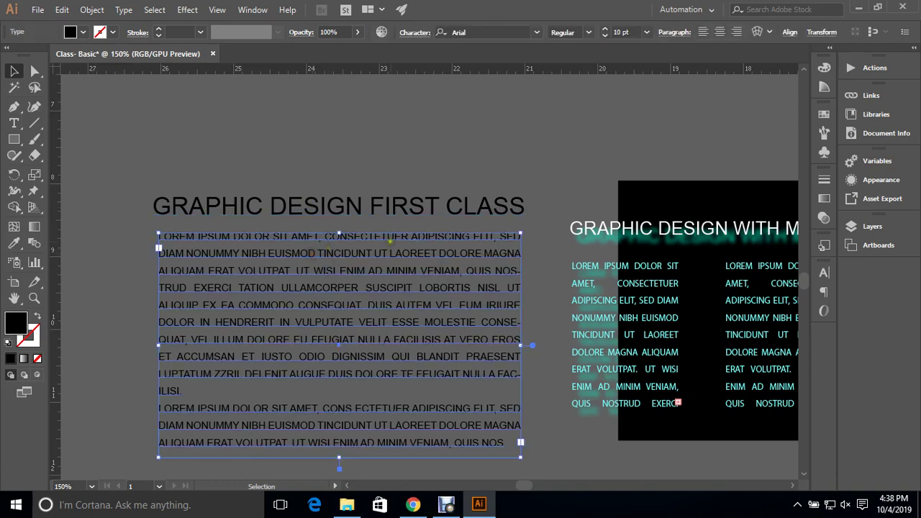
{"action": "left_click", "coordinate": [189, 10]}
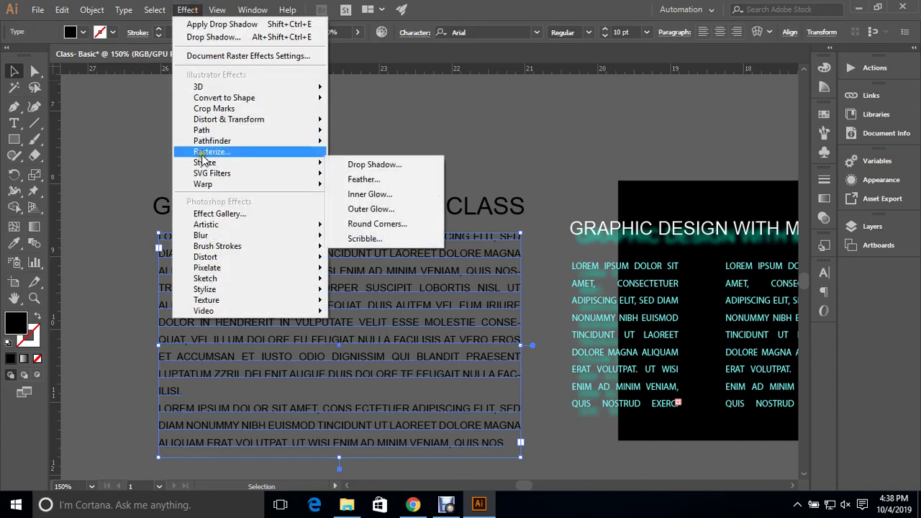
{"action": "mouse_move", "coordinate": [204, 163]}
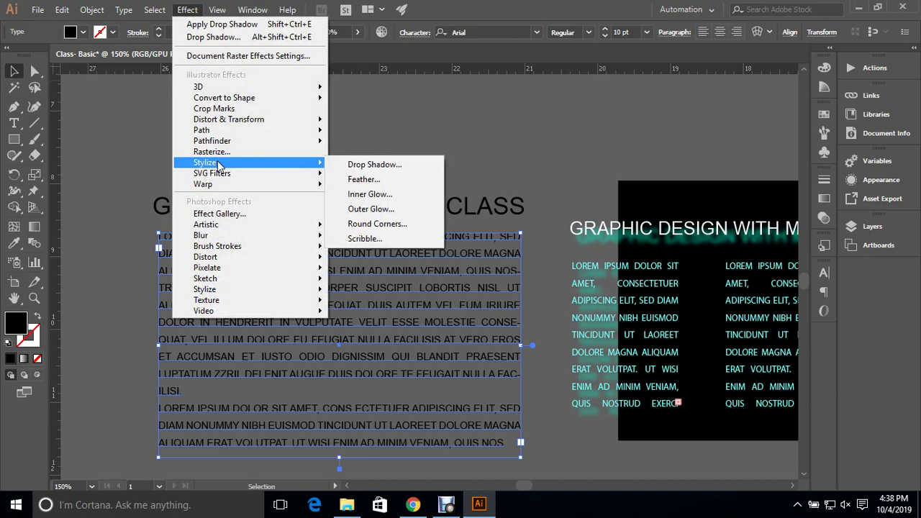
{"action": "left_click", "coordinate": [374, 164]}
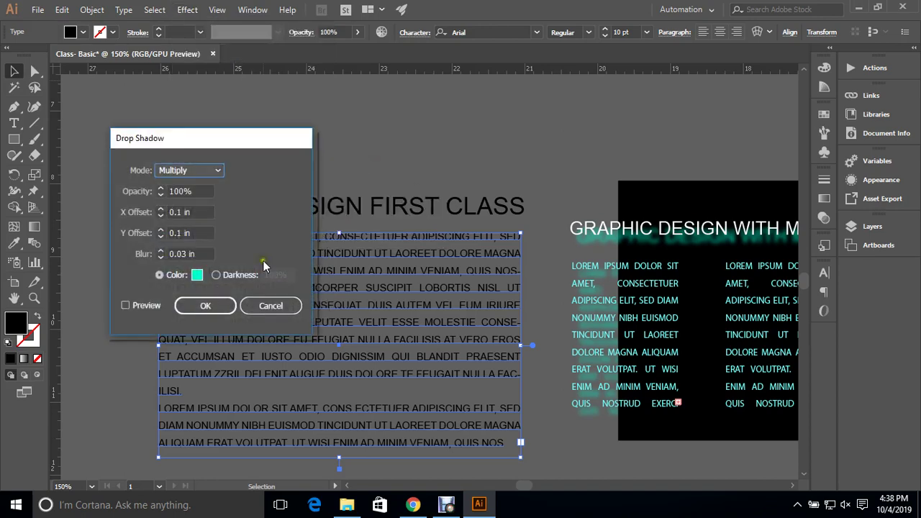
{"action": "left_click_drag", "start_coordinate": [185, 136], "coordinate": [636, 105]}
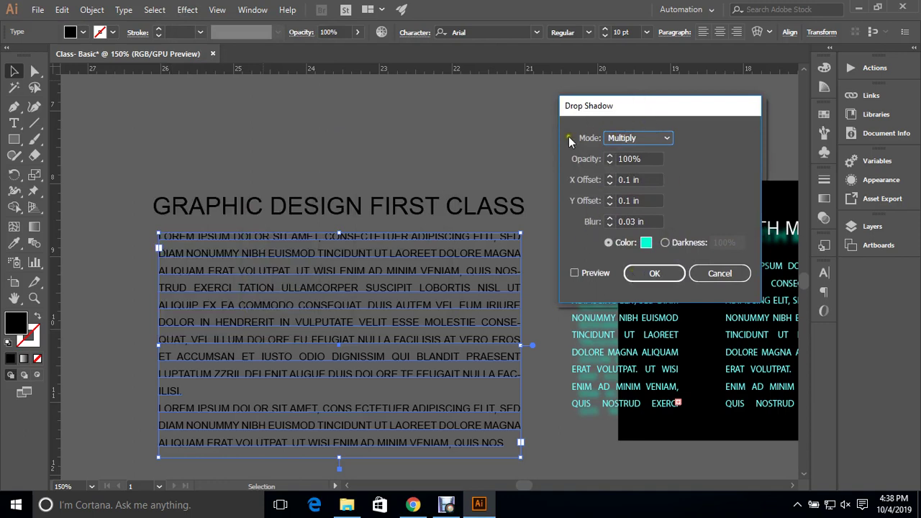
{"action": "left_click", "coordinate": [575, 273]}
{"action": "left_click", "coordinate": [575, 273]}
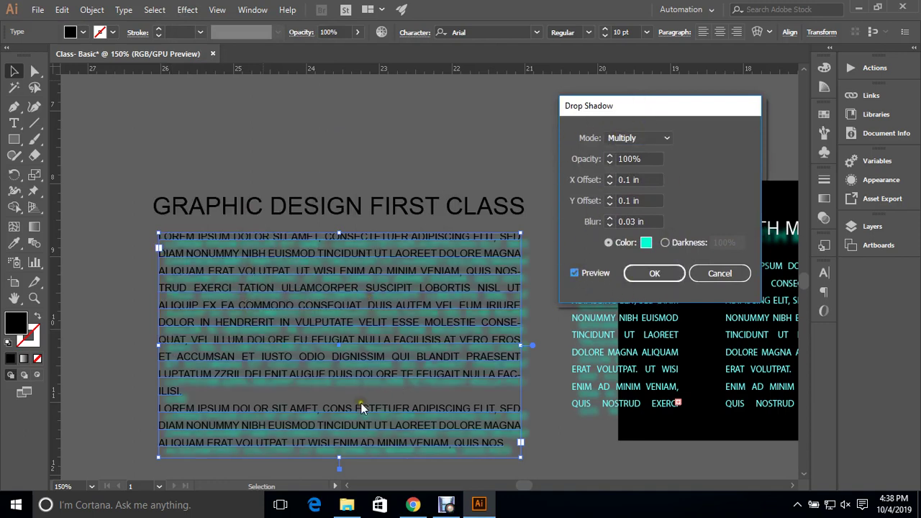
{"action": "left_click", "coordinate": [650, 272]}
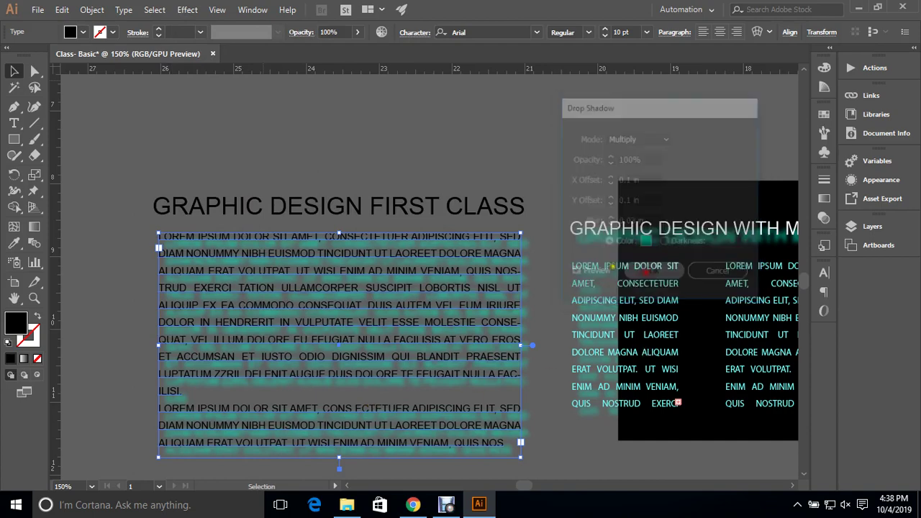
{"action": "left_click", "coordinate": [465, 174]}
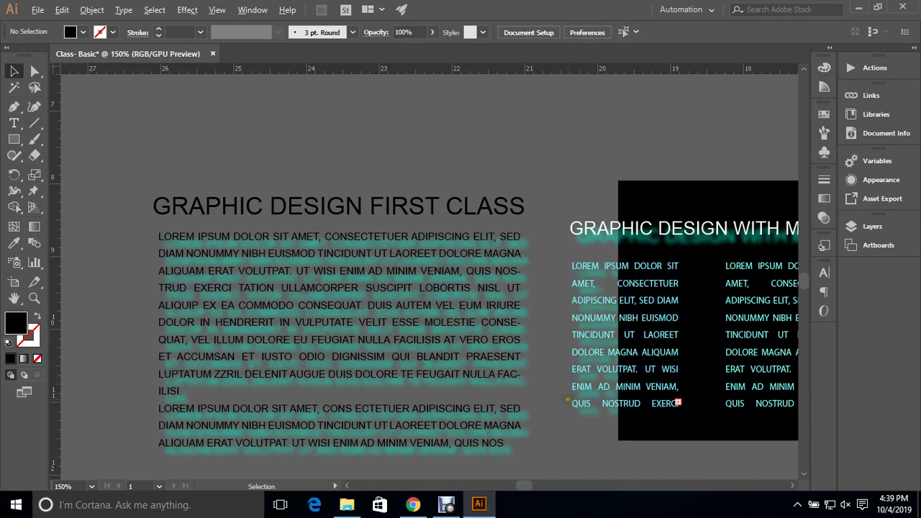
Step: Duplicate the GRAPHIC DESIGN FIRST CLASS title just above the original
{"action": "scroll", "coordinate": [578, 398], "scroll_direction": "down", "scroll_amount": 1}
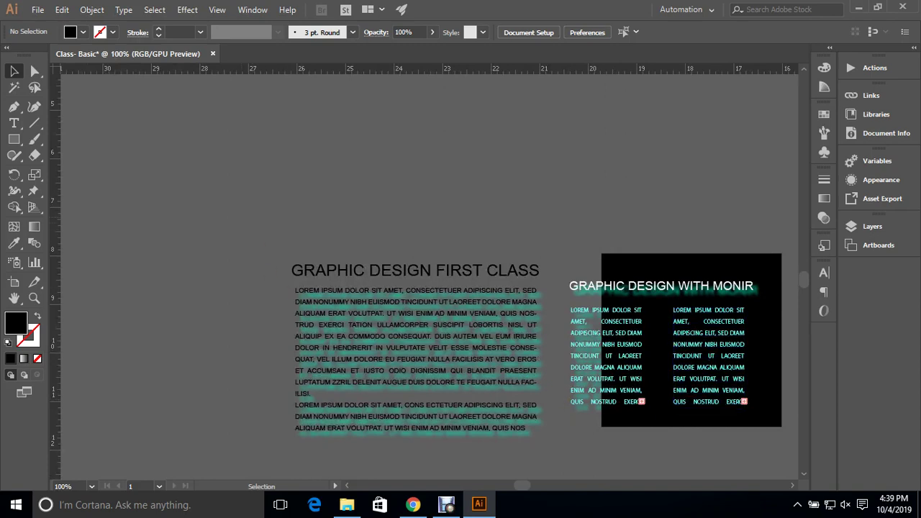
{"action": "scroll", "coordinate": [385, 297], "scroll_direction": "up", "scroll_amount": 1}
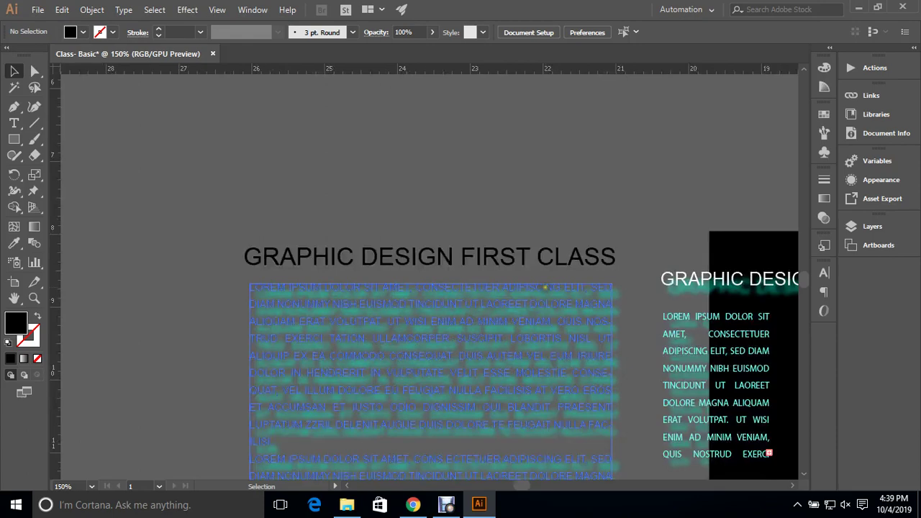
{"action": "left_click_drag", "start_coordinate": [425, 261], "coordinate": [419, 184]}
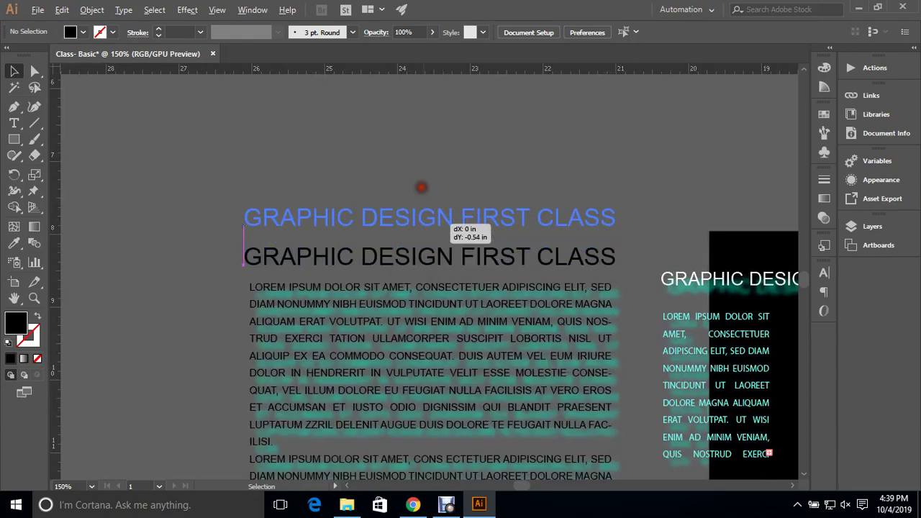
{"action": "left_click", "coordinate": [414, 217]}
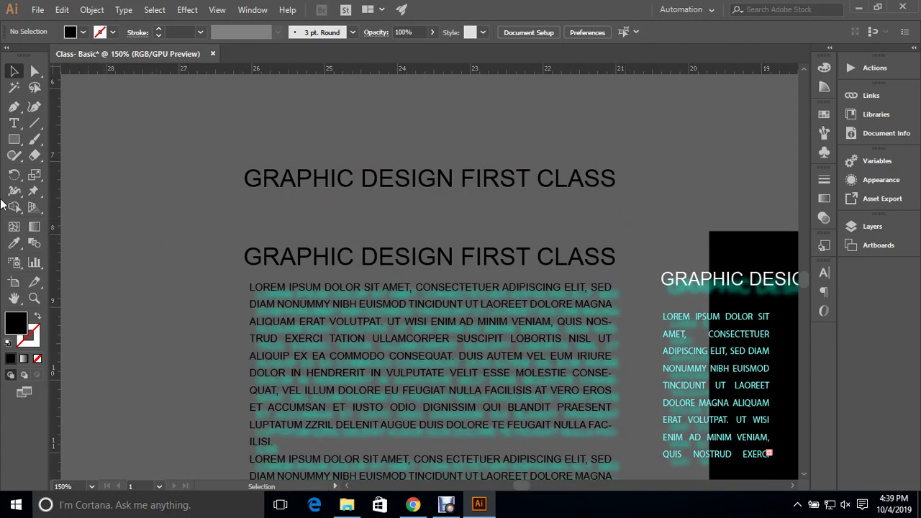
Step: Draw a horizontal line beneath the title copy and give it a yellow stroke
{"action": "left_click", "coordinate": [34, 122]}
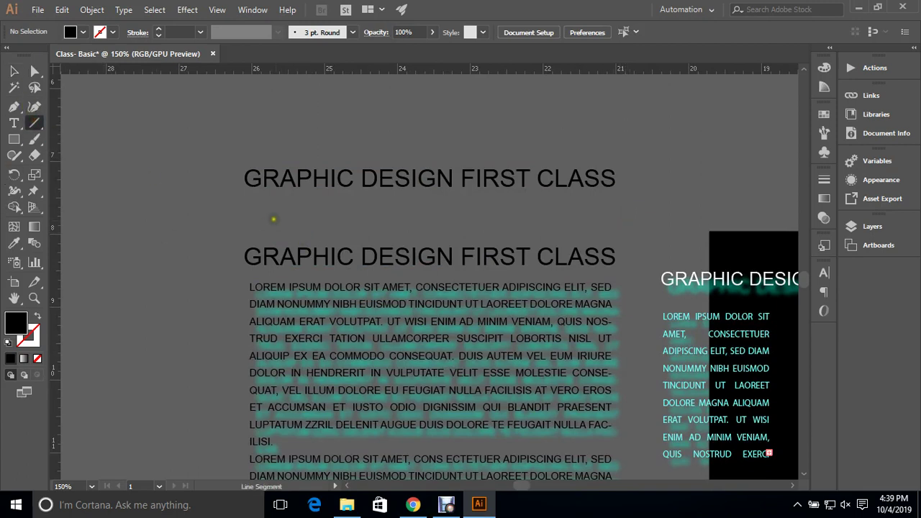
{"action": "left_click_drag", "start_coordinate": [249, 204], "coordinate": [610, 206]}
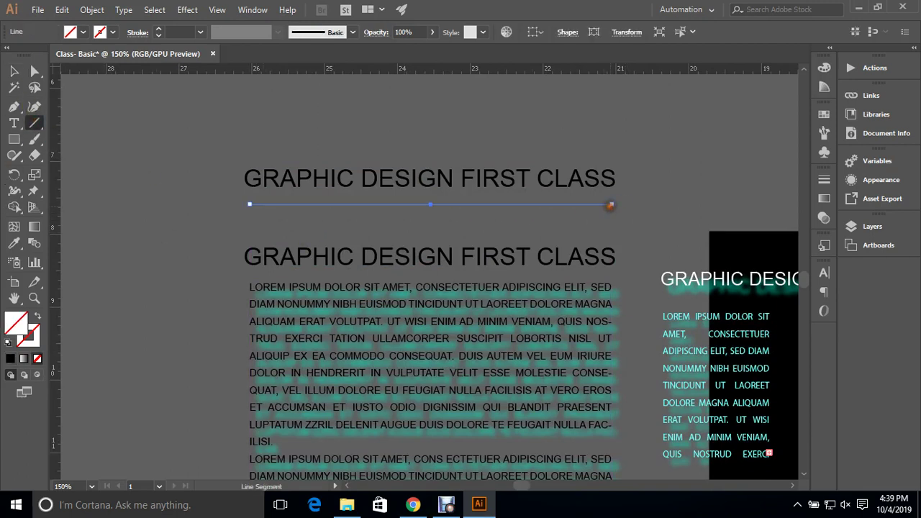
{"action": "left_click", "coordinate": [14, 70]}
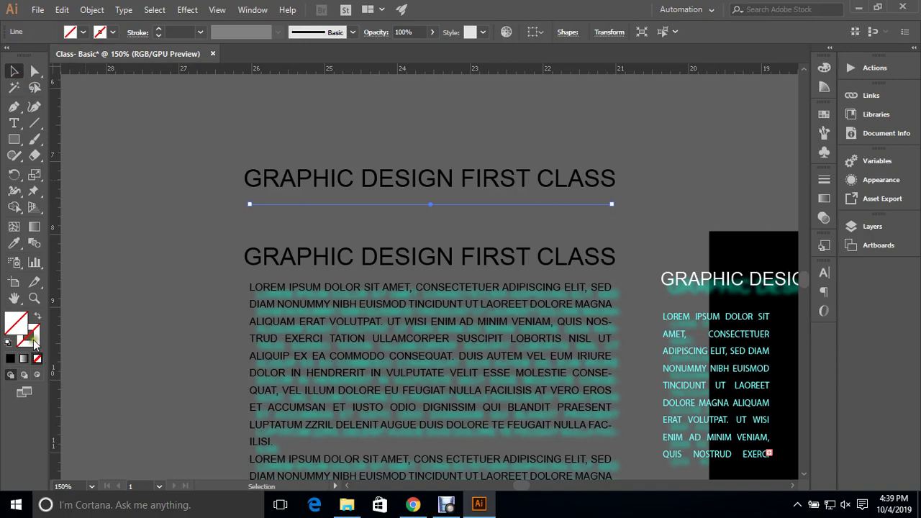
{"action": "left_click", "coordinate": [112, 31]}
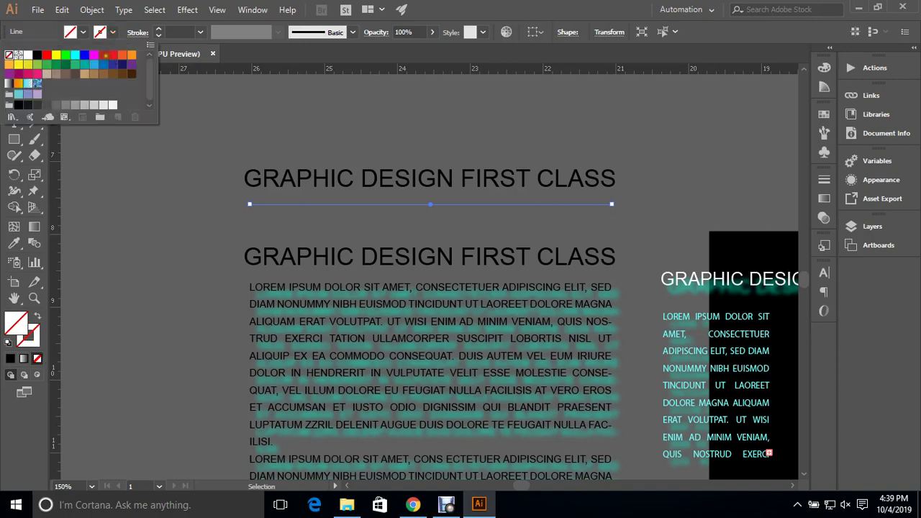
{"action": "left_click", "coordinate": [103, 55]}
{"action": "left_click", "coordinate": [56, 55]}
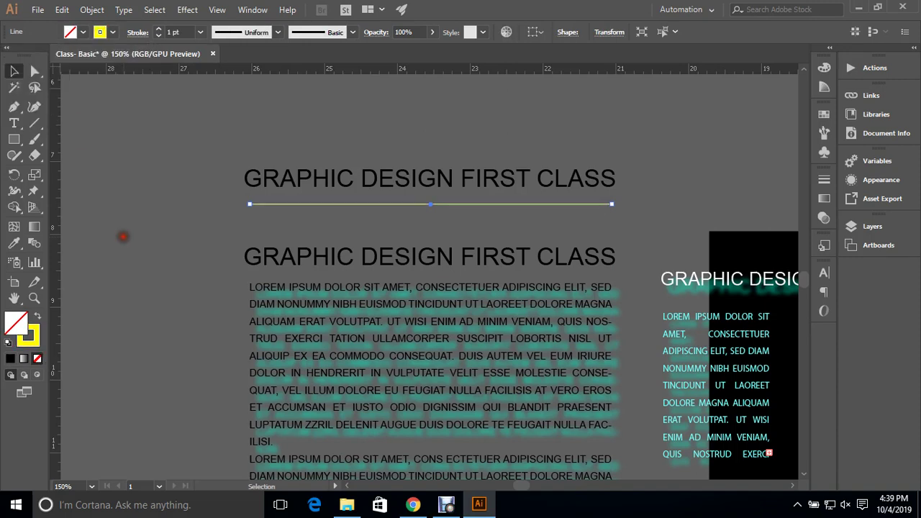
{"action": "left_click", "coordinate": [361, 217]}
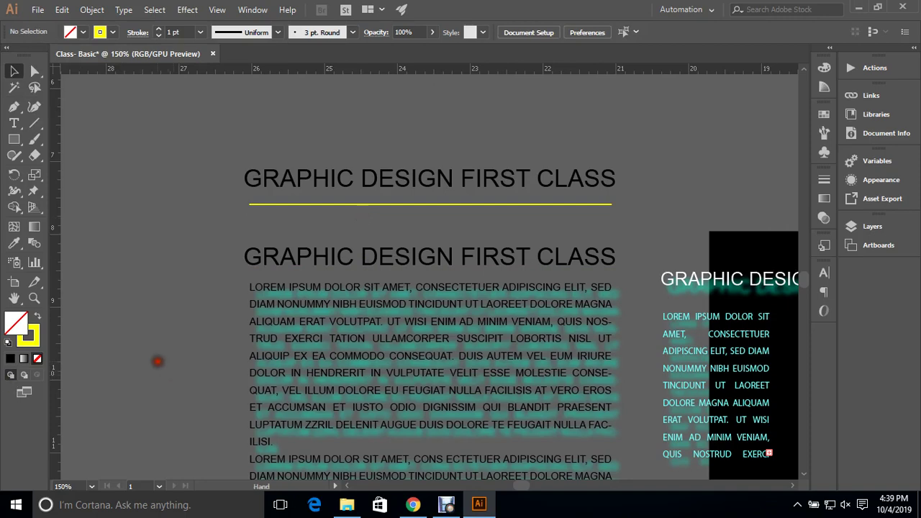
Step: Set the yellow line's stroke weight to 2 pt
{"action": "scroll", "coordinate": [160, 363], "scroll_direction": "up", "scroll_amount": 1}
{"action": "scroll", "coordinate": [348, 208], "scroll_direction": "up", "scroll_amount": 3}
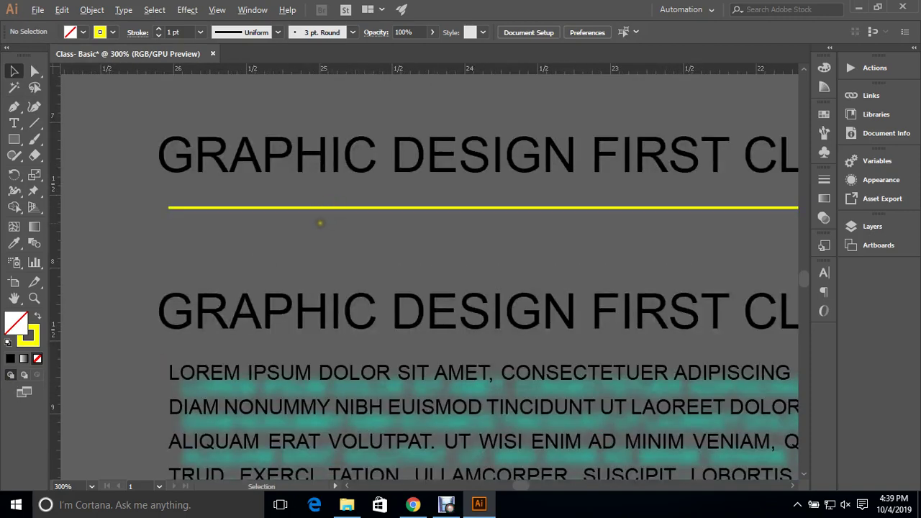
{"action": "scroll", "coordinate": [321, 224], "scroll_direction": "down", "scroll_amount": 1}
{"action": "left_click", "coordinate": [309, 212]}
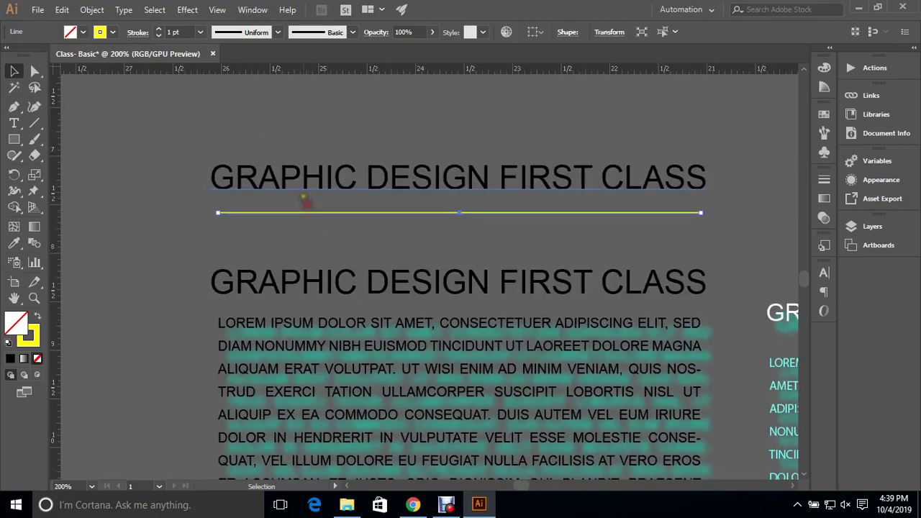
{"action": "left_click", "coordinate": [159, 29]}
{"action": "left_click", "coordinate": [158, 29]}
{"action": "left_click", "coordinate": [159, 29]}
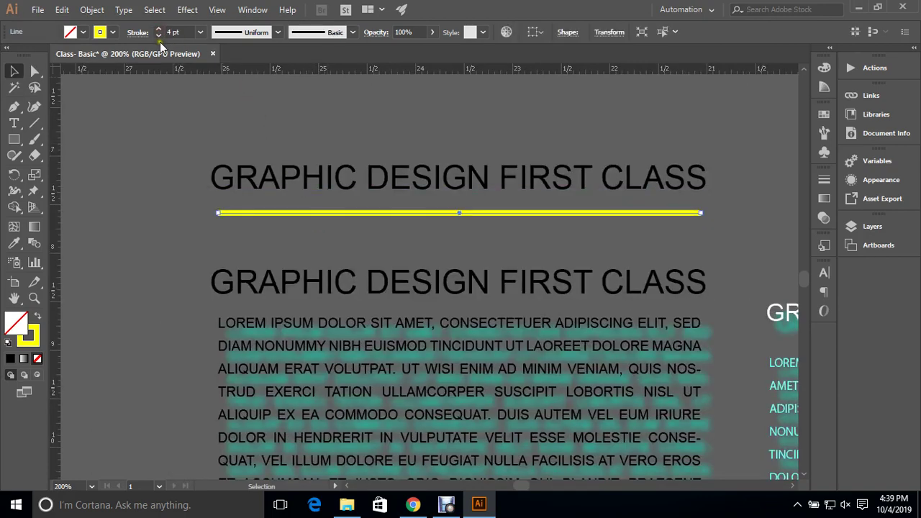
{"action": "left_click", "coordinate": [158, 35]}
{"action": "left_click", "coordinate": [158, 35]}
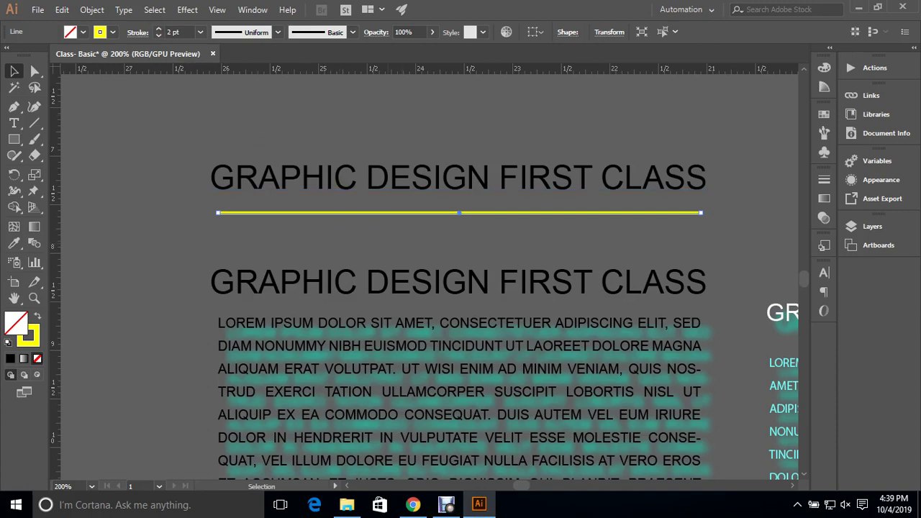
Step: Try several Variable Width Profiles on the line, settling on one tapered at both ends
{"action": "left_click", "coordinate": [242, 32]}
{"action": "left_click", "coordinate": [227, 84]}
{"action": "left_click", "coordinate": [162, 119]}
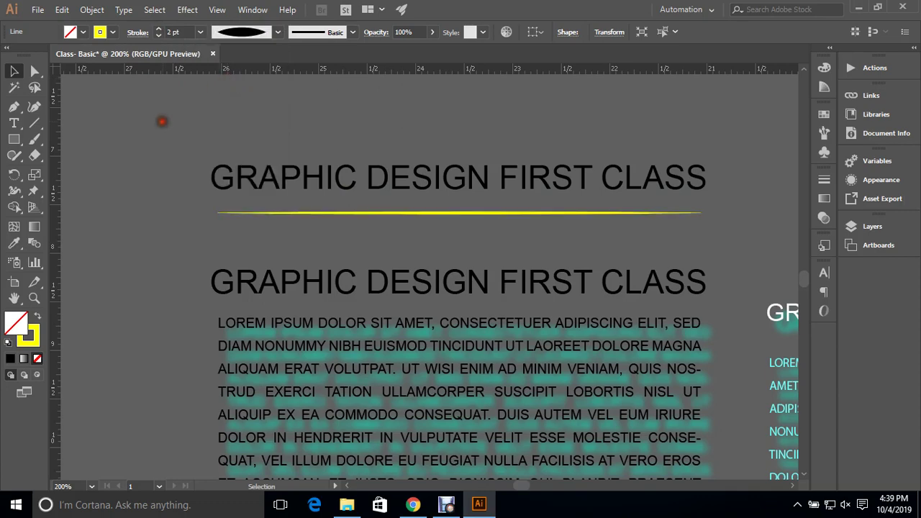
{"action": "left_click", "coordinate": [347, 211]}
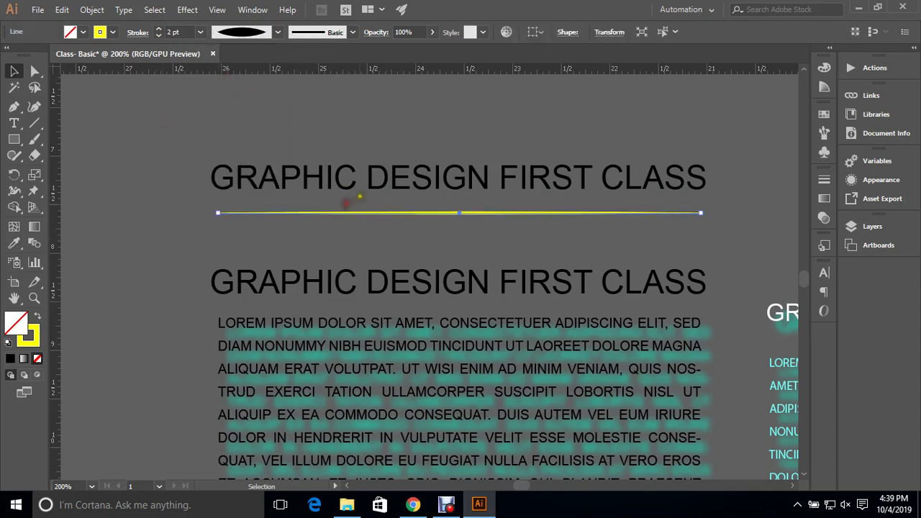
{"action": "left_click", "coordinate": [249, 33]}
{"action": "left_click", "coordinate": [250, 97]}
{"action": "left_click", "coordinate": [266, 234]}
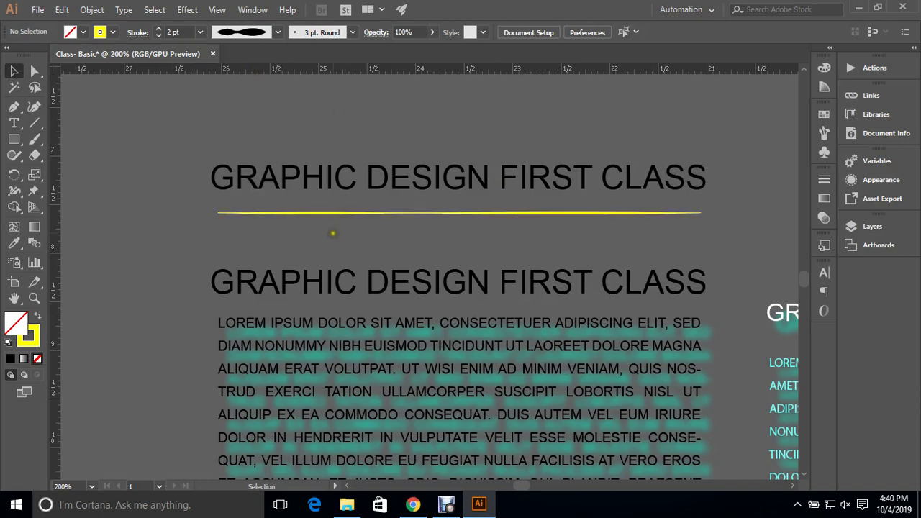
{"action": "left_click", "coordinate": [307, 210]}
{"action": "left_click", "coordinate": [248, 33]}
{"action": "left_click", "coordinate": [243, 118]}
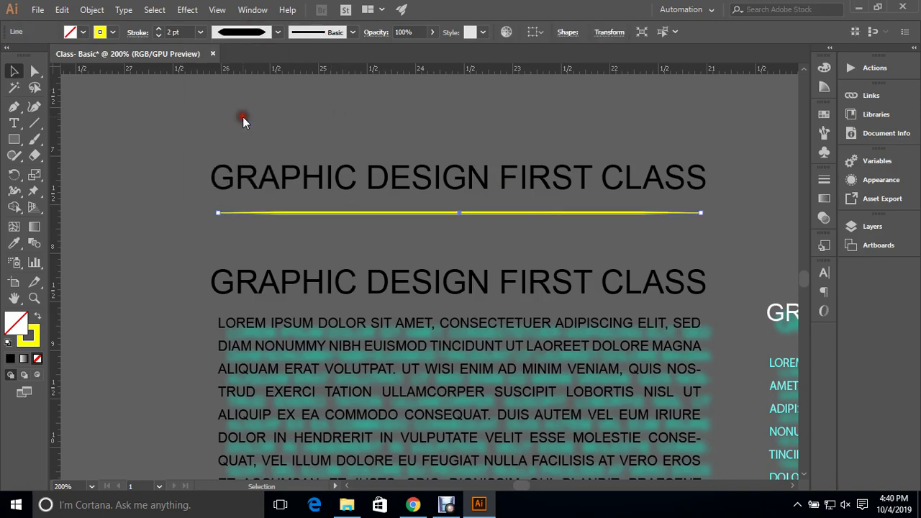
{"action": "left_click", "coordinate": [243, 118]}
{"action": "left_click", "coordinate": [341, 201]}
Step: Try a charcoal brush at 3 pt, then the 3.00 calligraphic brush, on the yellow line
{"action": "left_click", "coordinate": [318, 31]}
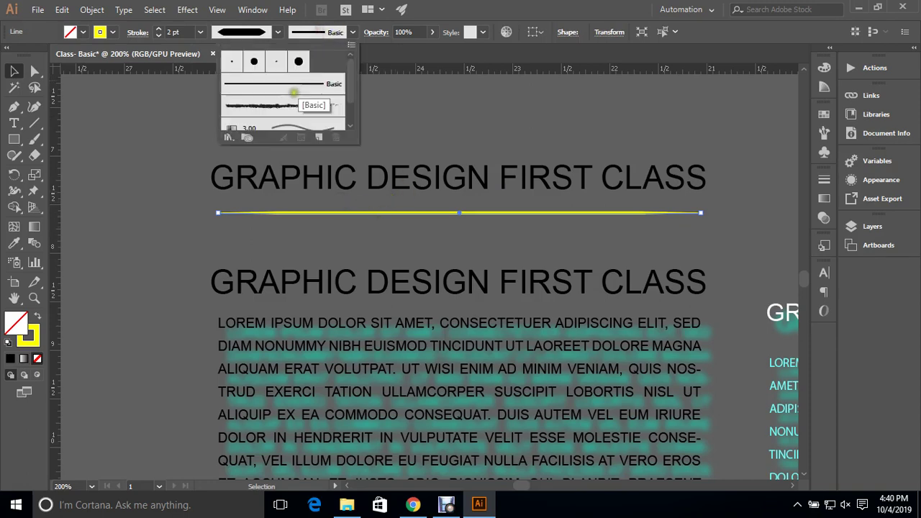
{"action": "left_click", "coordinate": [291, 105]}
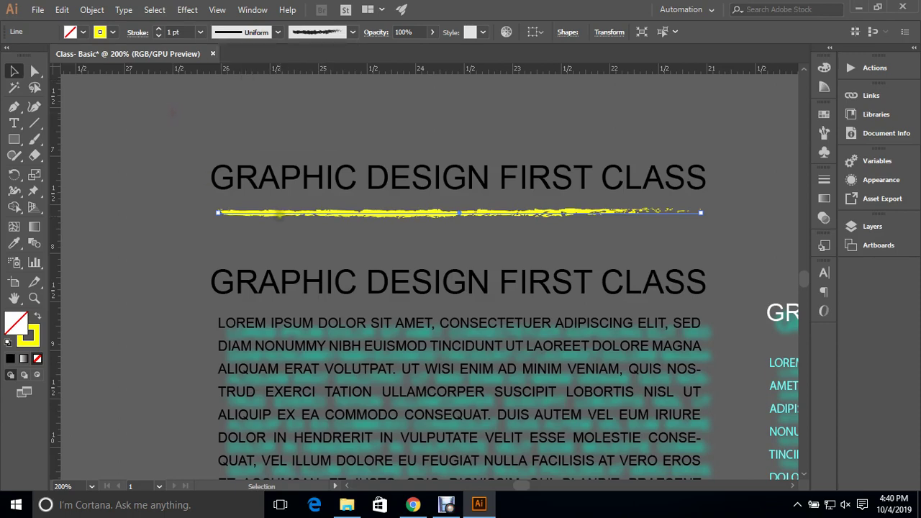
{"action": "left_click", "coordinate": [158, 28]}
{"action": "left_click", "coordinate": [158, 29]}
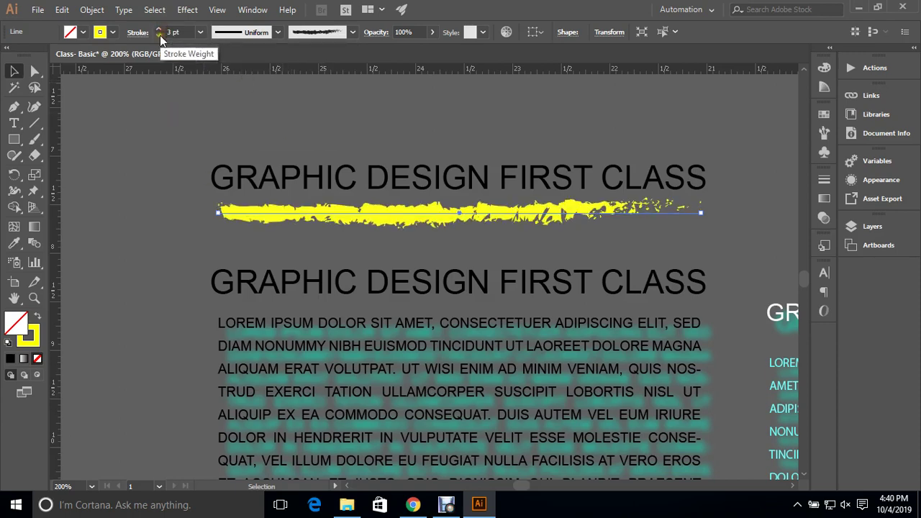
{"action": "left_click", "coordinate": [308, 31]}
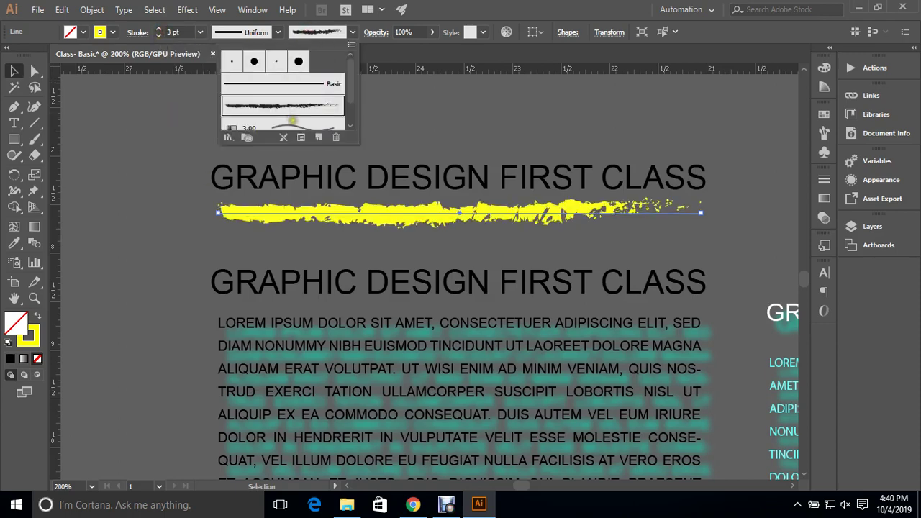
{"action": "left_click", "coordinate": [288, 123]}
{"action": "left_click", "coordinate": [161, 156]}
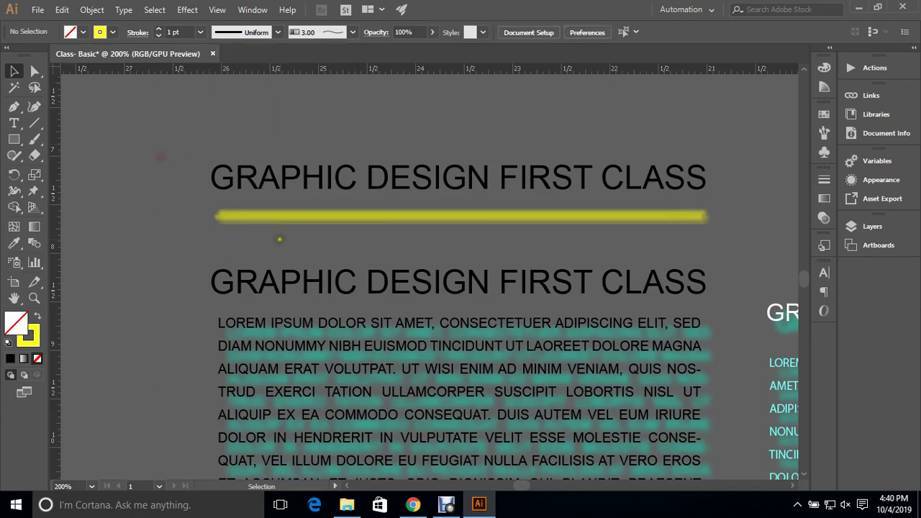
{"action": "left_click", "coordinate": [237, 213]}
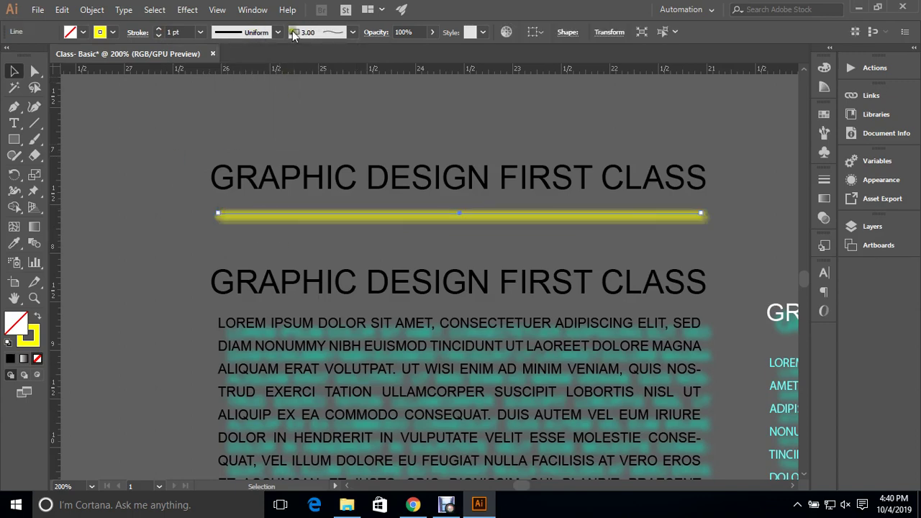
Step: Load the Arrows_Special brush library and try its large and segmented arrow brushes on the line
{"action": "left_click", "coordinate": [349, 33]}
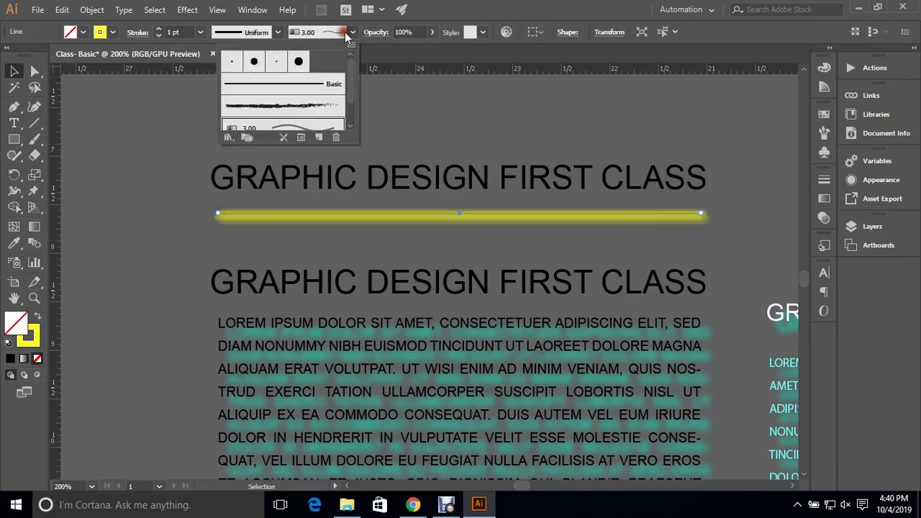
{"action": "left_click", "coordinate": [225, 136]}
{"action": "mouse_move", "coordinate": [285, 173]}
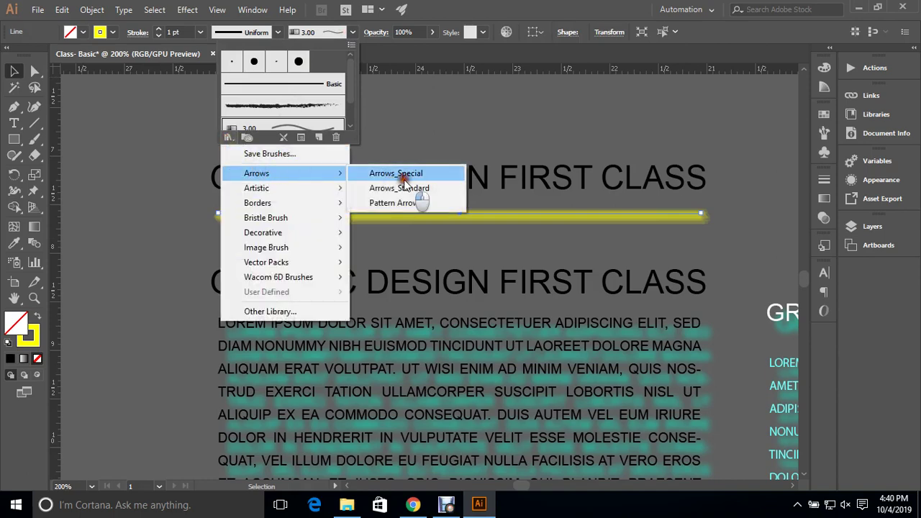
{"action": "left_click", "coordinate": [392, 173]}
{"action": "mouse_move", "coordinate": [511, 213]}
{"action": "left_mouse_down"}
{"action": "mouse_move", "coordinate": [224, 213]}
{"action": "mouse_move", "coordinate": [163, 282]}
{"action": "left_mouse_up"}
{"action": "left_click", "coordinate": [179, 268]}
{"action": "scroll", "coordinate": [147, 331], "scroll_direction": "down", "scroll_amount": 1}
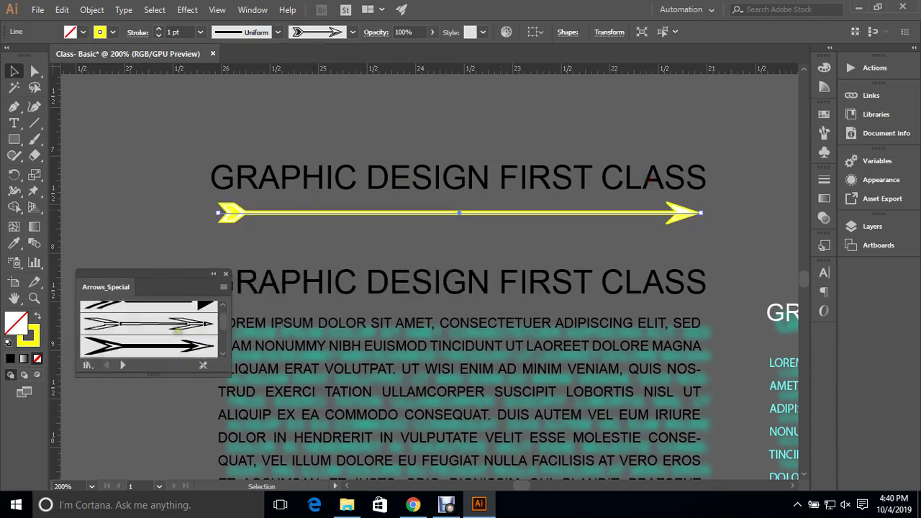
{"action": "left_click", "coordinate": [147, 333]}
{"action": "left_click", "coordinate": [148, 352]}
Step: Try the Arrows_Special double-arrow and red-arrow brushes on the line
{"action": "scroll", "coordinate": [168, 338], "scroll_direction": "down", "scroll_amount": 2}
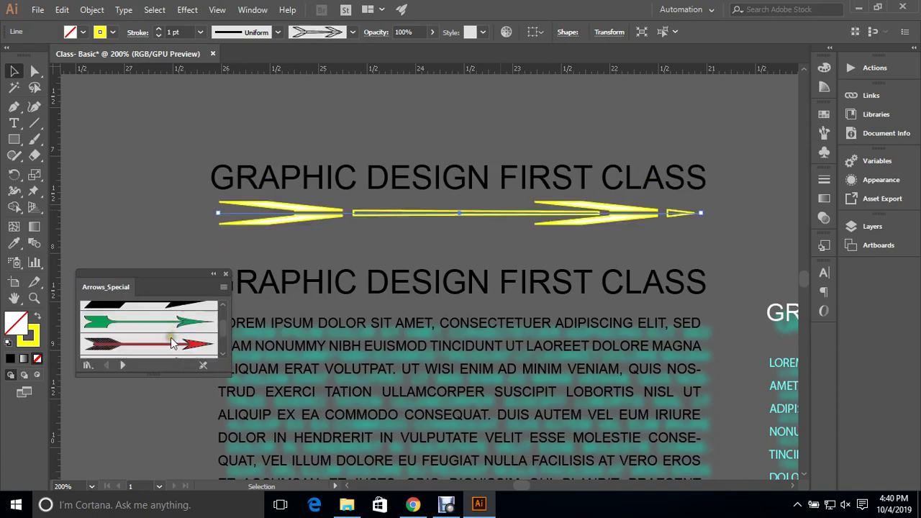
{"action": "scroll", "coordinate": [168, 342], "scroll_direction": "down", "scroll_amount": 2}
{"action": "left_click", "coordinate": [168, 346]}
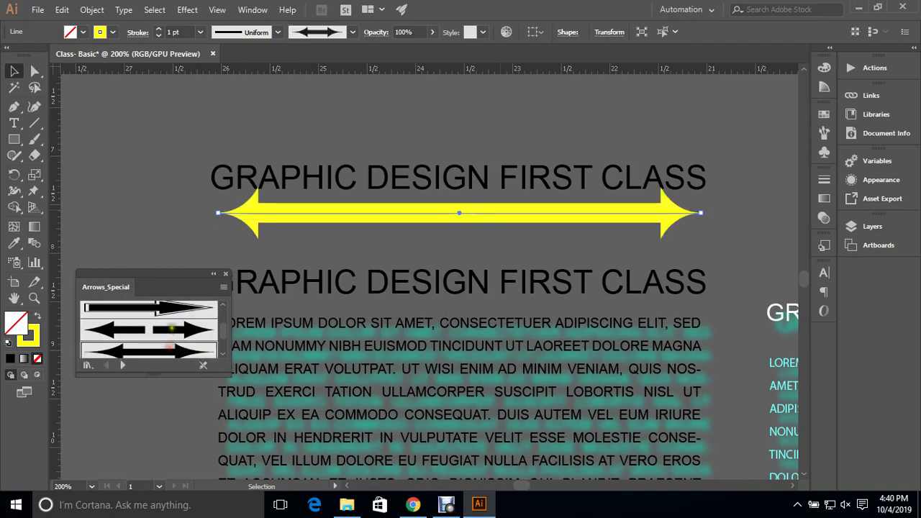
{"action": "left_click", "coordinate": [171, 331]}
{"action": "scroll", "coordinate": [172, 331], "scroll_direction": "down", "scroll_amount": 2}
{"action": "scroll", "coordinate": [172, 332], "scroll_direction": "down", "scroll_amount": 3}
{"action": "left_click", "coordinate": [173, 350]}
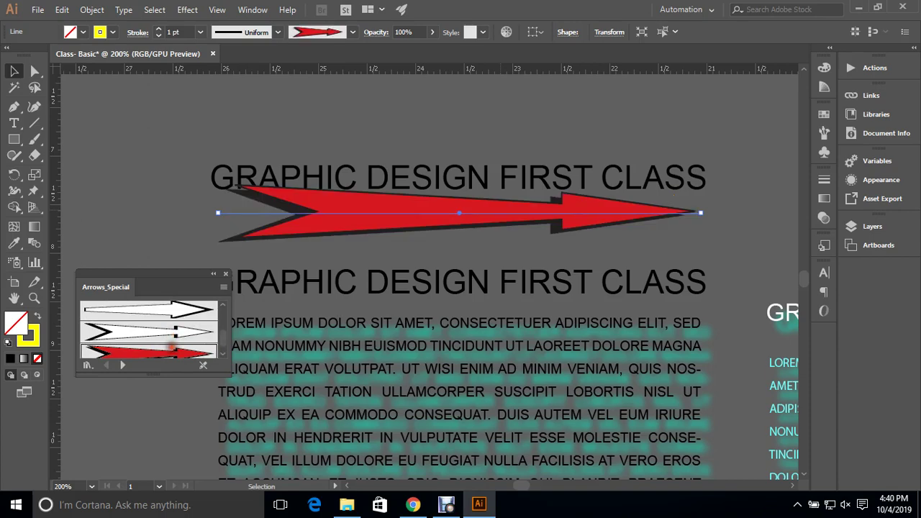
Step: Move to Arrows_Standard and try its wedge, arrowhead and chevron brushes on the line
{"action": "left_click", "coordinate": [125, 364]}
{"action": "left_click", "coordinate": [163, 335]}
{"action": "scroll", "coordinate": [162, 334], "scroll_direction": "down", "scroll_amount": 2}
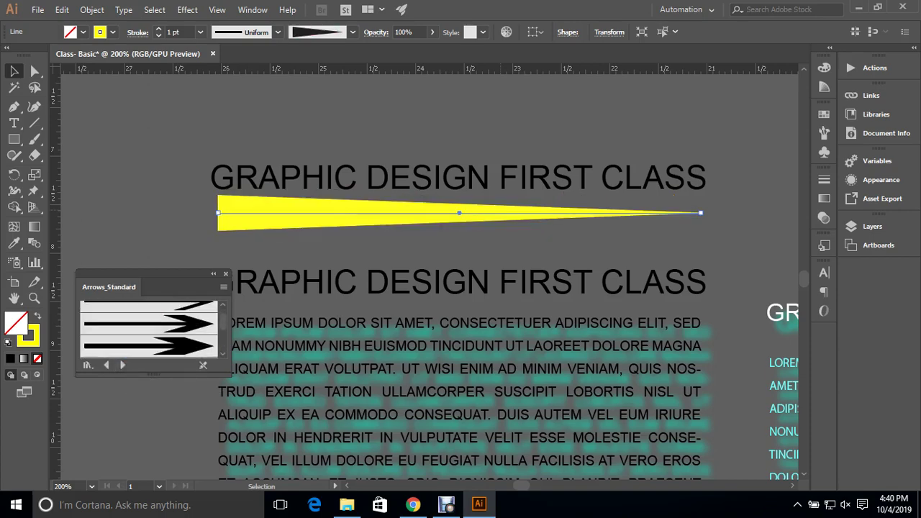
{"action": "left_click", "coordinate": [167, 347]}
{"action": "scroll", "coordinate": [167, 347], "scroll_direction": "down", "scroll_amount": 1}
{"action": "left_click", "coordinate": [170, 338]}
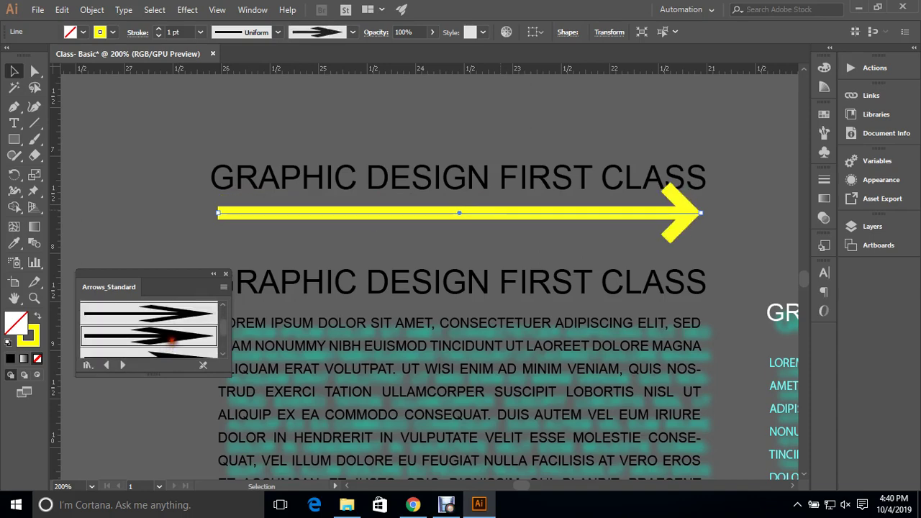
Step: Try a Pattern Arrows brush, then oval and thick round Artistic_Calligraphic brushes, on the line
{"action": "left_click", "coordinate": [127, 366]}
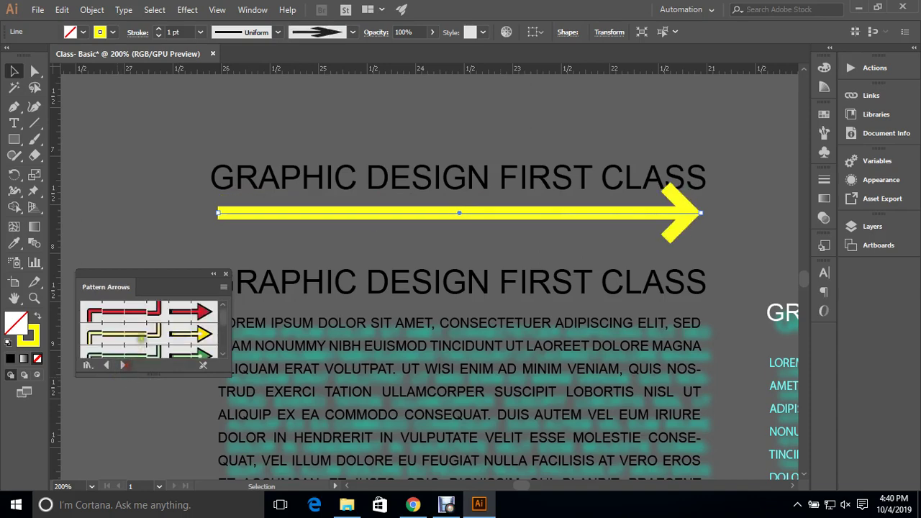
{"action": "left_click", "coordinate": [144, 335]}
{"action": "left_click", "coordinate": [124, 365]}
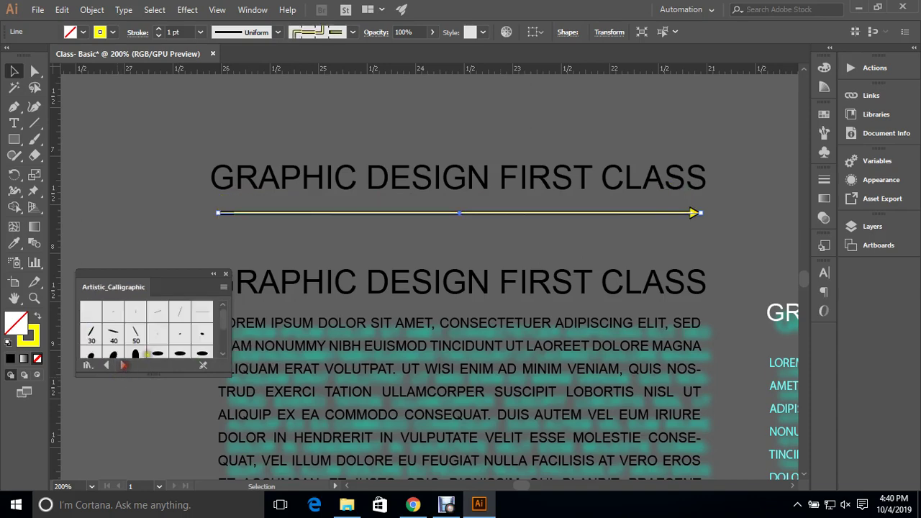
{"action": "left_click", "coordinate": [178, 352]}
{"action": "scroll", "coordinate": [184, 347], "scroll_direction": "down", "scroll_amount": 2}
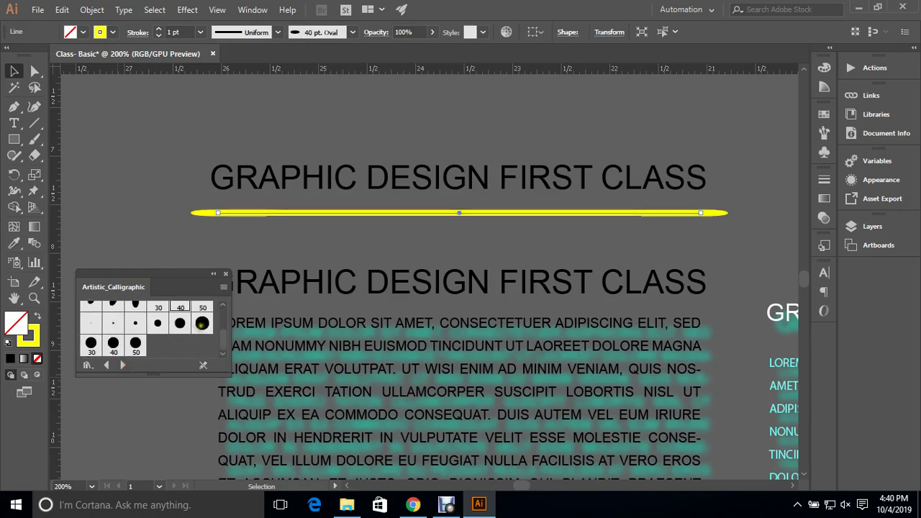
{"action": "left_click", "coordinate": [202, 323]}
Step: Move to Artistic_ChalkCharcoalPencil and try several chalk and charcoal strokes on the line
{"action": "left_click", "coordinate": [121, 366]}
{"action": "left_click", "coordinate": [147, 320]}
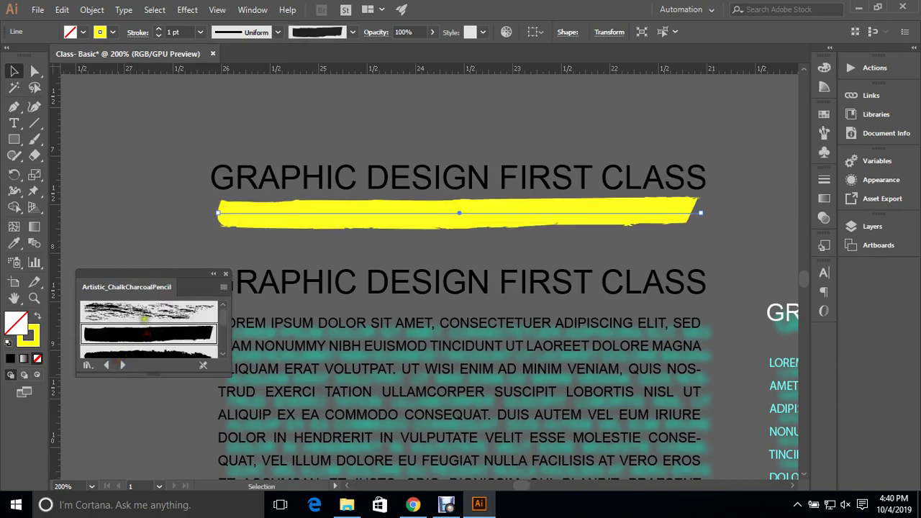
{"action": "left_click", "coordinate": [146, 336]}
{"action": "scroll", "coordinate": [147, 333], "scroll_direction": "down", "scroll_amount": 1}
{"action": "left_click", "coordinate": [147, 333]}
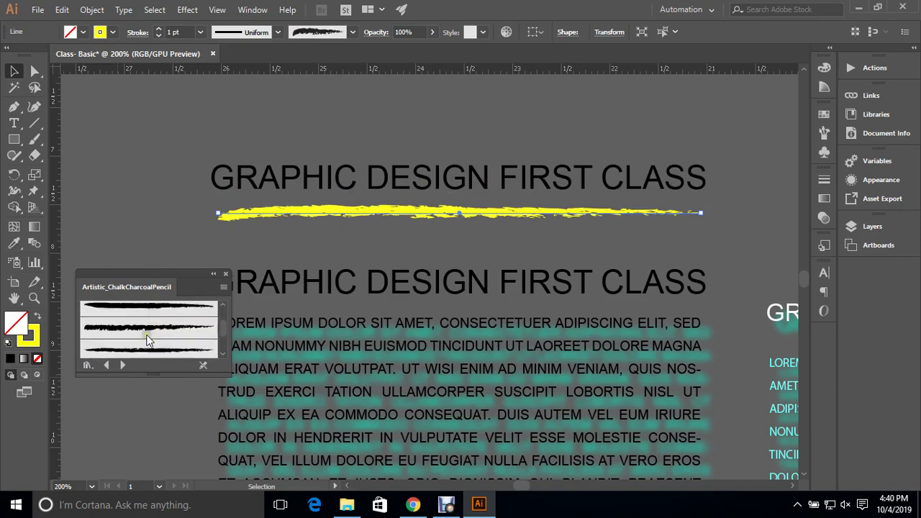
{"action": "scroll", "coordinate": [148, 335], "scroll_direction": "down", "scroll_amount": 1}
{"action": "left_click", "coordinate": [149, 337]}
{"action": "scroll", "coordinate": [150, 343], "scroll_direction": "down", "scroll_amount": 1}
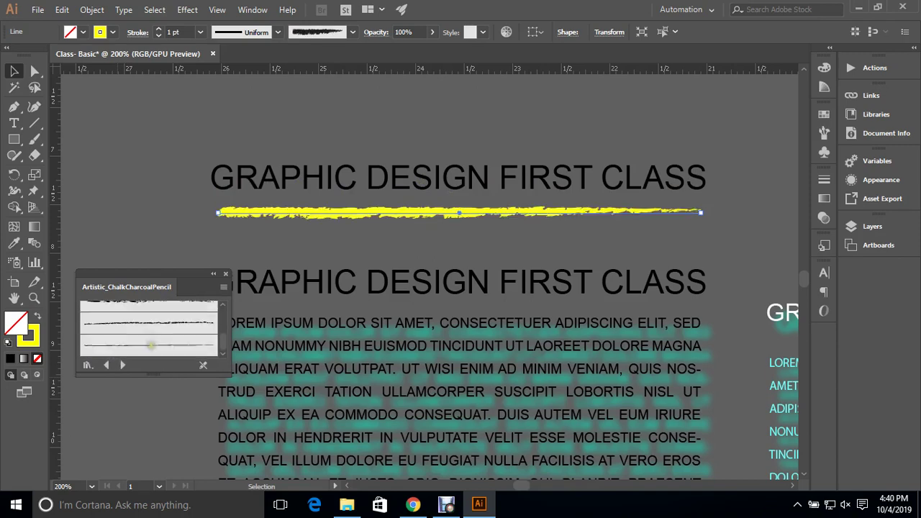
Step: Try Artistic_Ink brushes on the line, including ink splatters and a wide pale stroke
{"action": "left_click", "coordinate": [122, 365]}
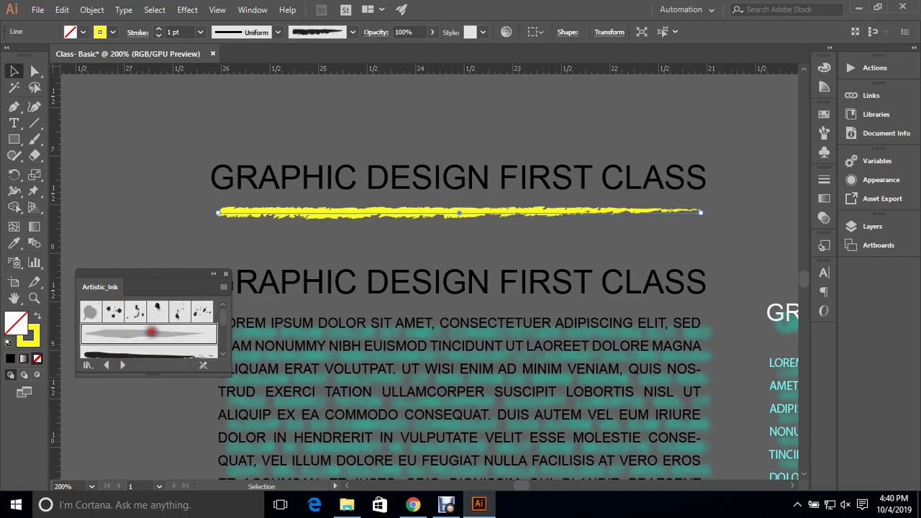
{"action": "left_click", "coordinate": [150, 333]}
{"action": "left_click", "coordinate": [152, 335]}
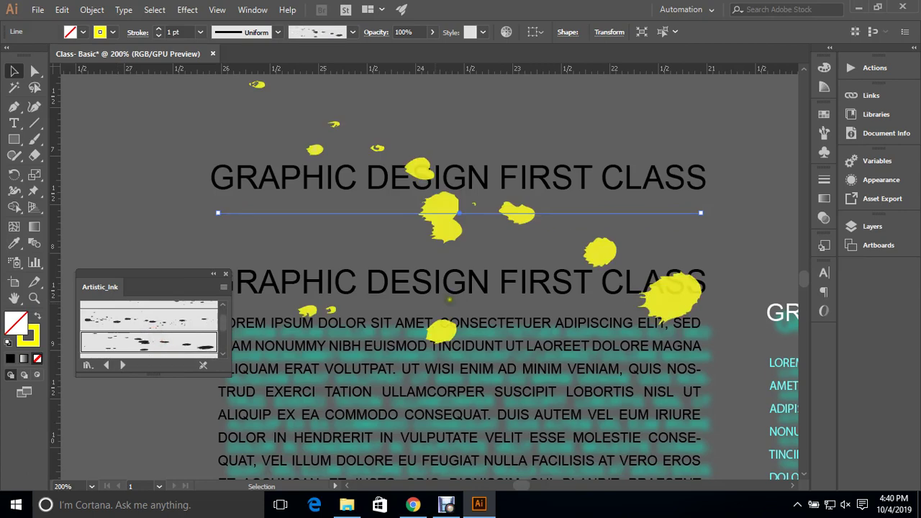
{"action": "scroll", "coordinate": [122, 346], "scroll_direction": "down", "scroll_amount": 1}
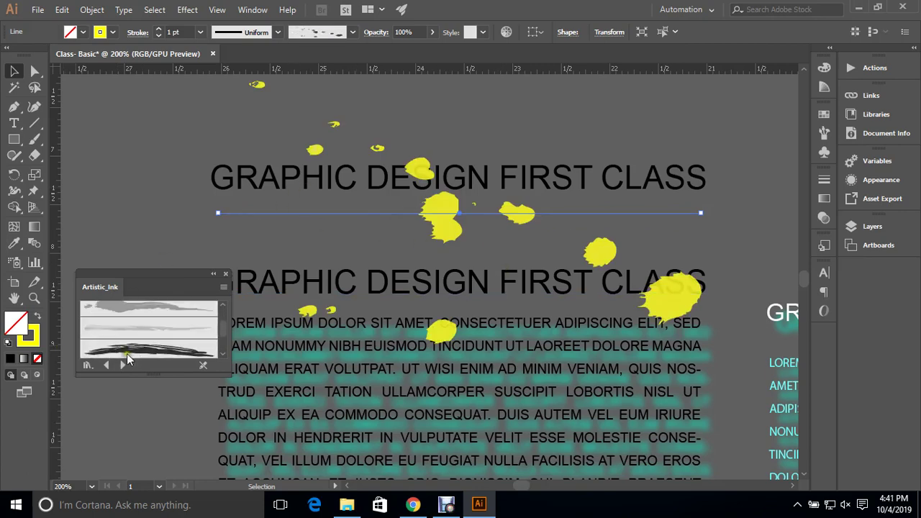
{"action": "left_click", "coordinate": [144, 350]}
{"action": "left_click", "coordinate": [143, 313]}
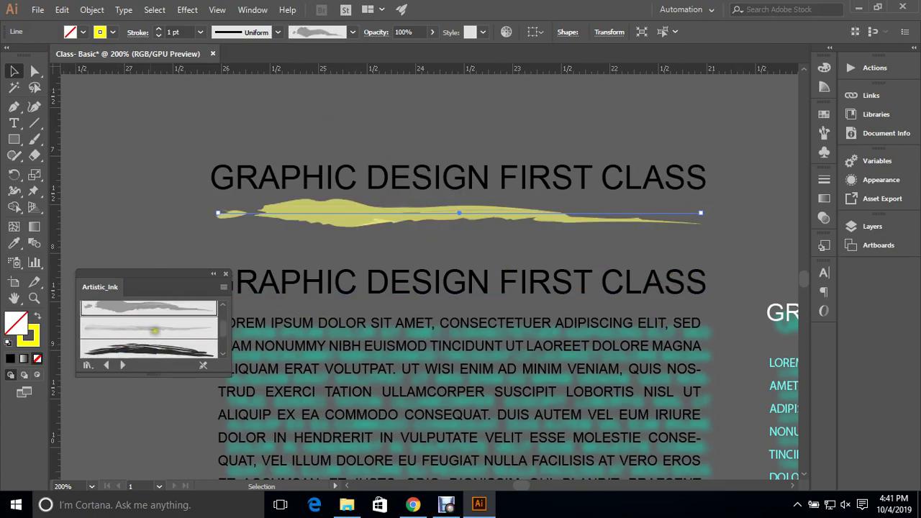
Step: Try Artistic_Paintbrush strokes on the line, ending on a splattered paint stroke
{"action": "left_click", "coordinate": [122, 365]}
{"action": "left_click", "coordinate": [151, 335]}
{"action": "left_click", "coordinate": [155, 338]}
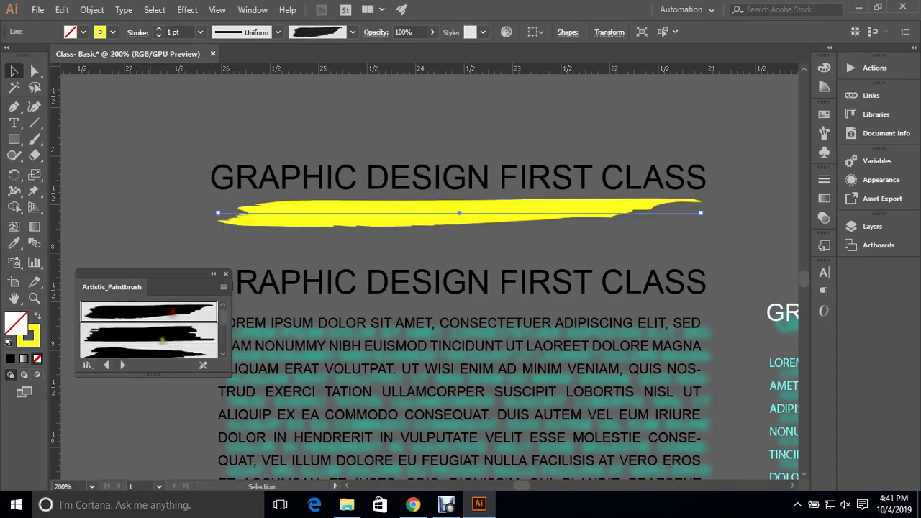
{"action": "scroll", "coordinate": [159, 339], "scroll_direction": "down", "scroll_amount": 1}
{"action": "left_click", "coordinate": [144, 342]}
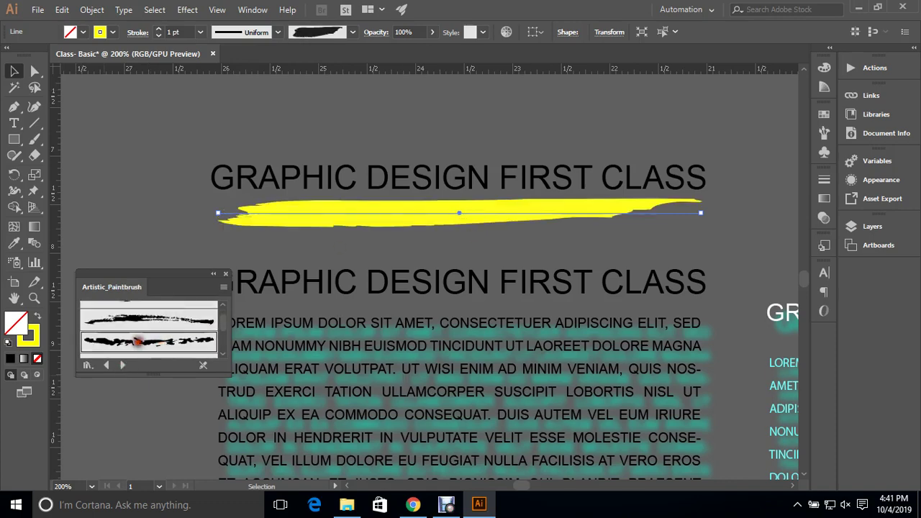
Step: Try several Artistic_ScrollPen brushes on the line, ending on a dashed pattern
{"action": "left_click", "coordinate": [122, 365]}
{"action": "left_click", "coordinate": [151, 335]}
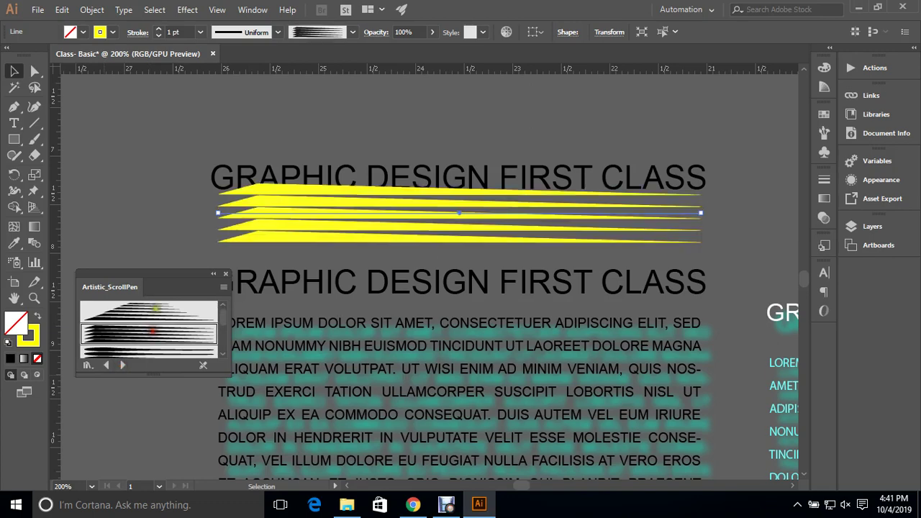
{"action": "left_click", "coordinate": [151, 312]}
{"action": "left_click", "coordinate": [153, 332]}
{"action": "scroll", "coordinate": [154, 332], "scroll_direction": "down", "scroll_amount": 1}
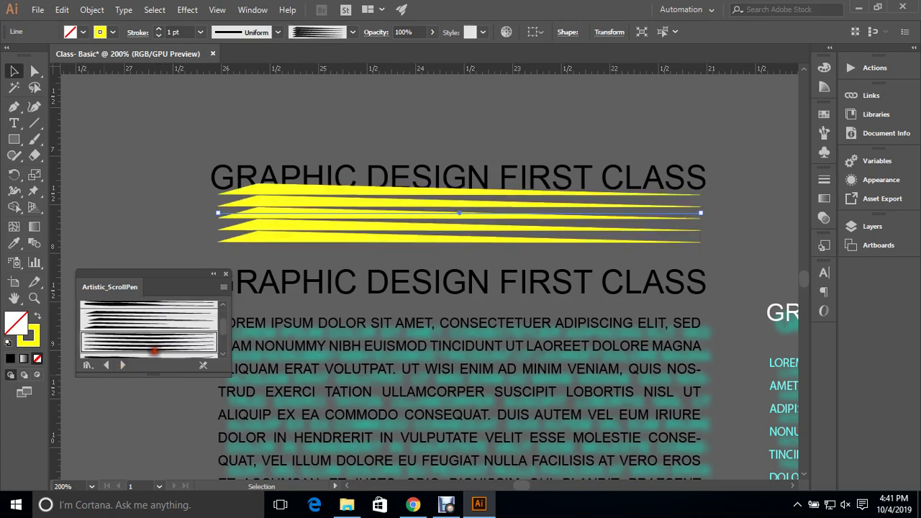
{"action": "left_click", "coordinate": [153, 331]}
{"action": "left_click", "coordinate": [153, 331]}
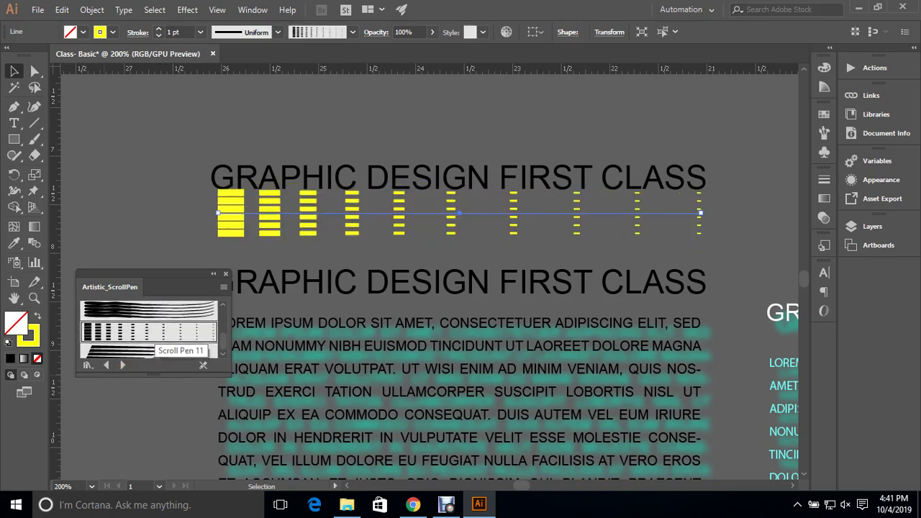
Step: Apply the Borders_Novelty ants brush to the line and dock that library panel
{"action": "left_click", "coordinate": [123, 364]}
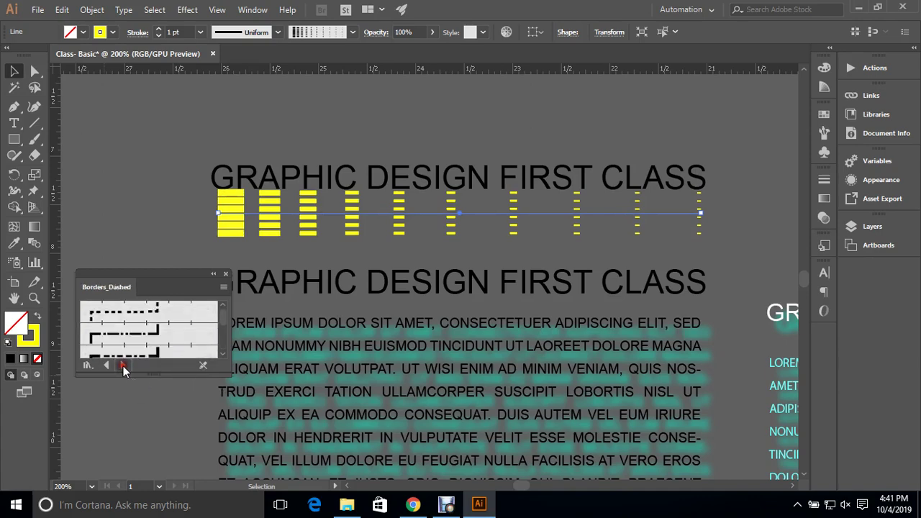
{"action": "left_click", "coordinate": [124, 366]}
{"action": "left_click", "coordinate": [123, 366]}
{"action": "left_click", "coordinate": [148, 335]}
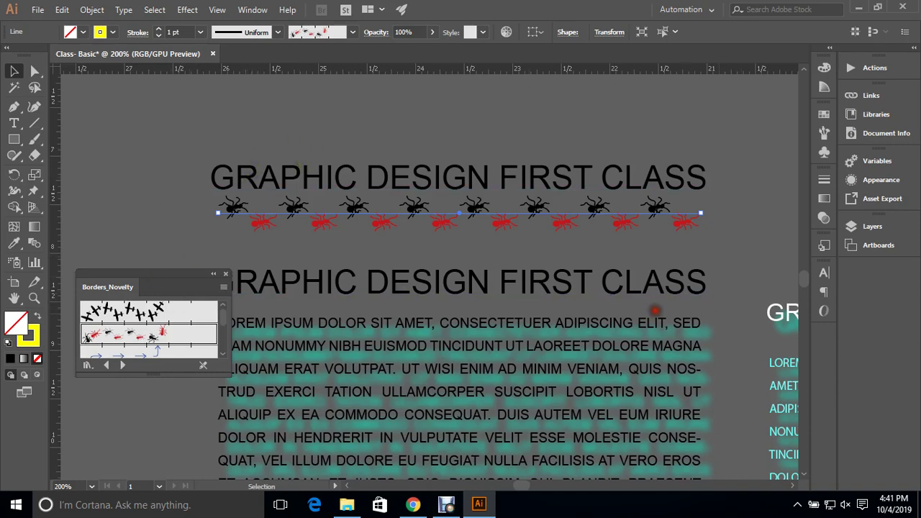
{"action": "left_click_drag", "start_coordinate": [180, 290], "coordinate": [823, 338]}
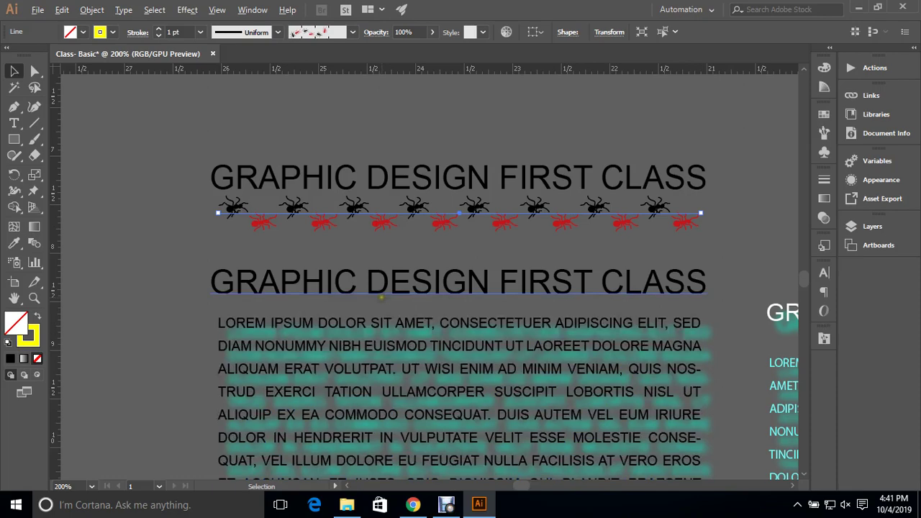
Step: Zoom out, then open the Place dialog and cancel it without importing anything
{"action": "key", "text": "ctrl+minus"}
{"action": "key", "text": "ctrl+minus"}
{"action": "key", "text": "ctrl+minus"}
{"action": "key", "text": "ctrl+minus"}
{"action": "scroll", "coordinate": [339, 240], "scroll_direction": "left", "scroll_amount": 2}
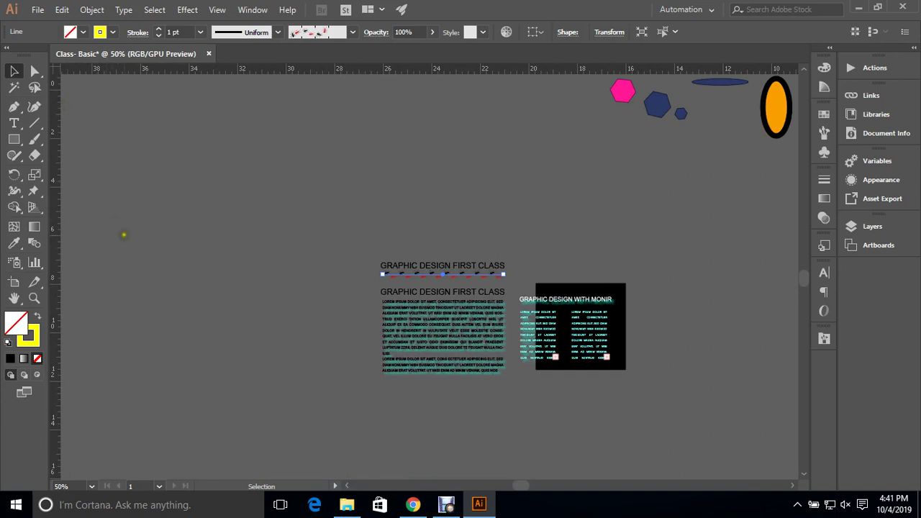
{"action": "left_click", "coordinate": [37, 10]}
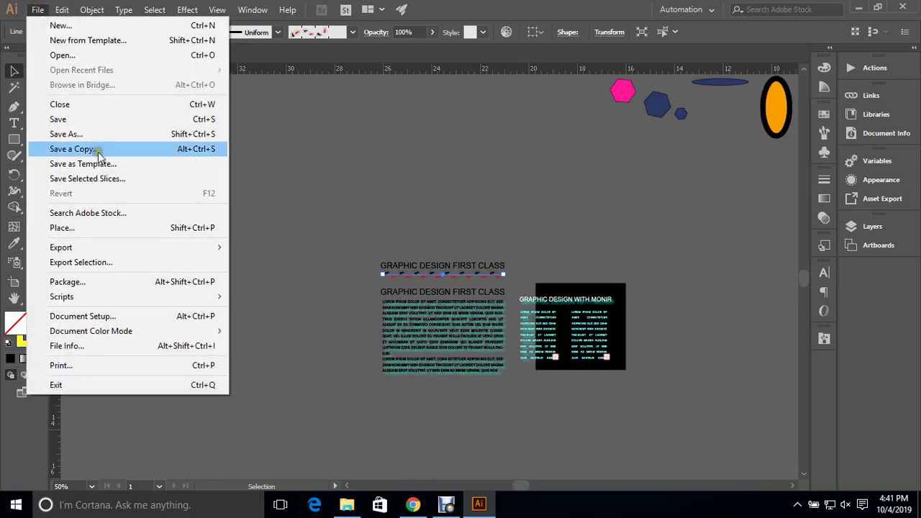
{"action": "left_click", "coordinate": [121, 230]}
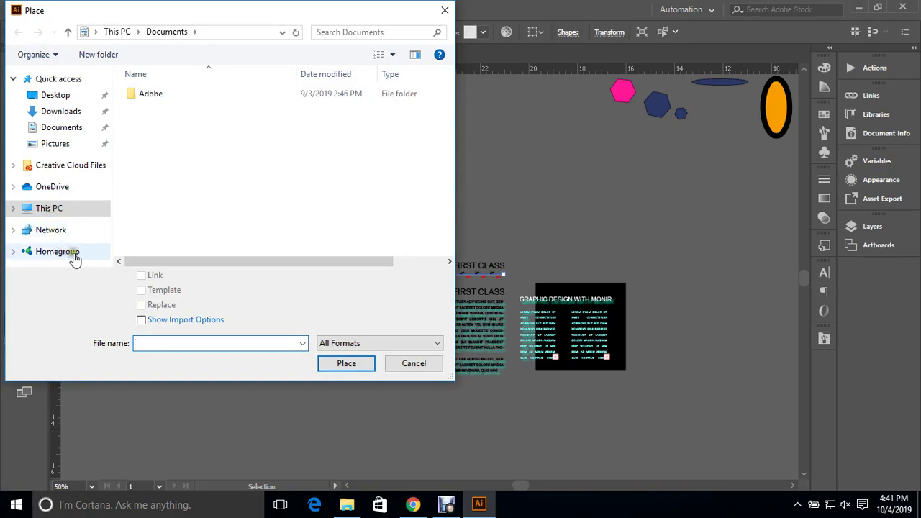
{"action": "left_click", "coordinate": [421, 364]}
Step: Bring Chrome forward, dismiss the virus warning, and search Google Images for 'logo'
{"action": "left_click", "coordinate": [412, 504]}
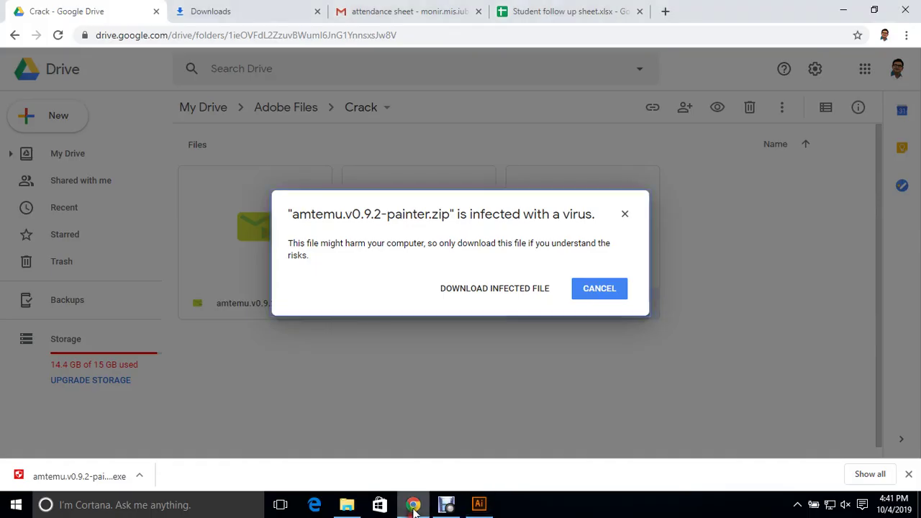
{"action": "left_click", "coordinate": [608, 292]}
{"action": "left_click", "coordinate": [665, 12]}
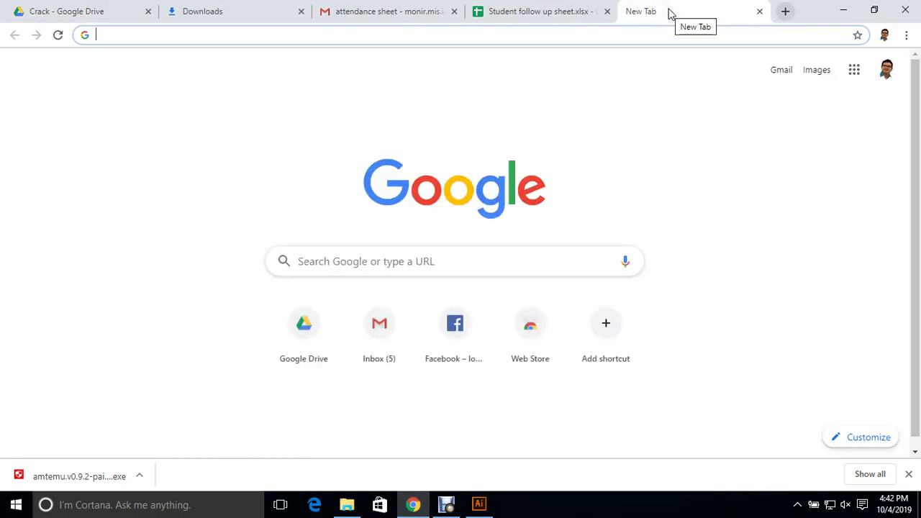
{"action": "left_click", "coordinate": [569, 266]}
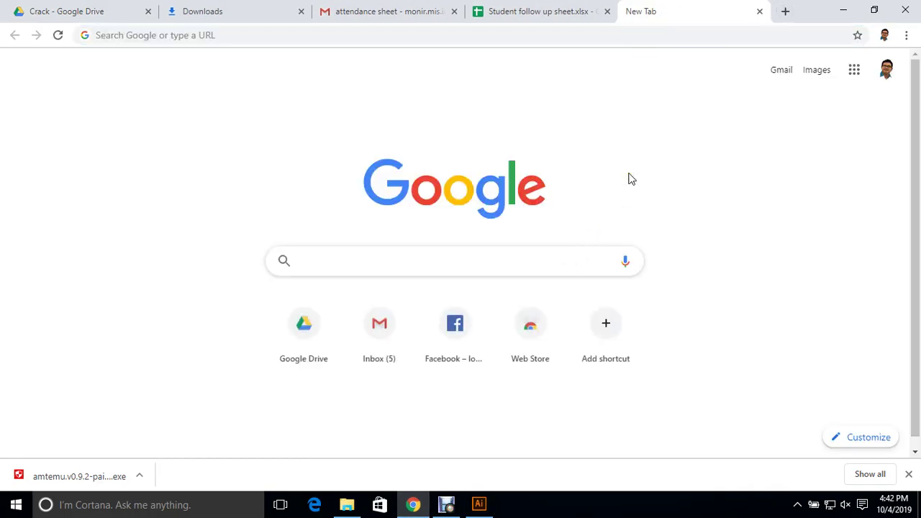
{"action": "type", "text": "logo"}
{"action": "key", "text": "Return"}
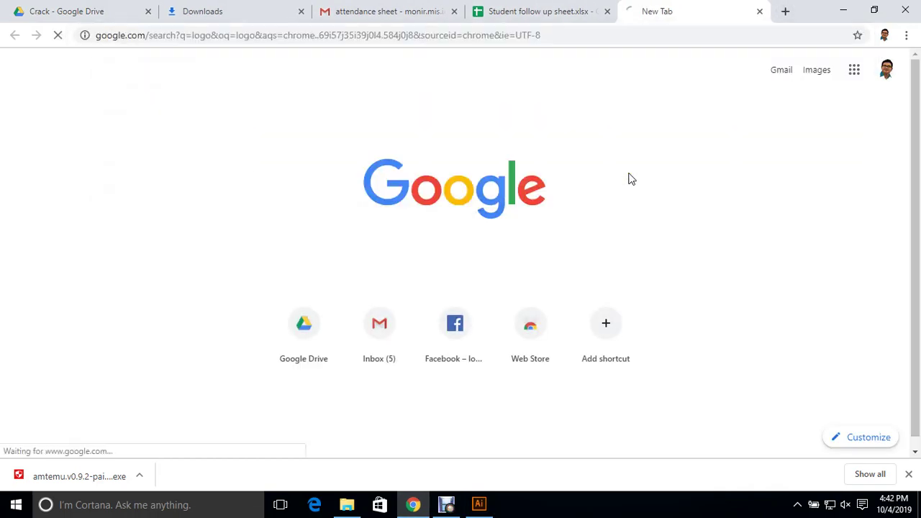
{"action": "left_click", "coordinate": [254, 241]}
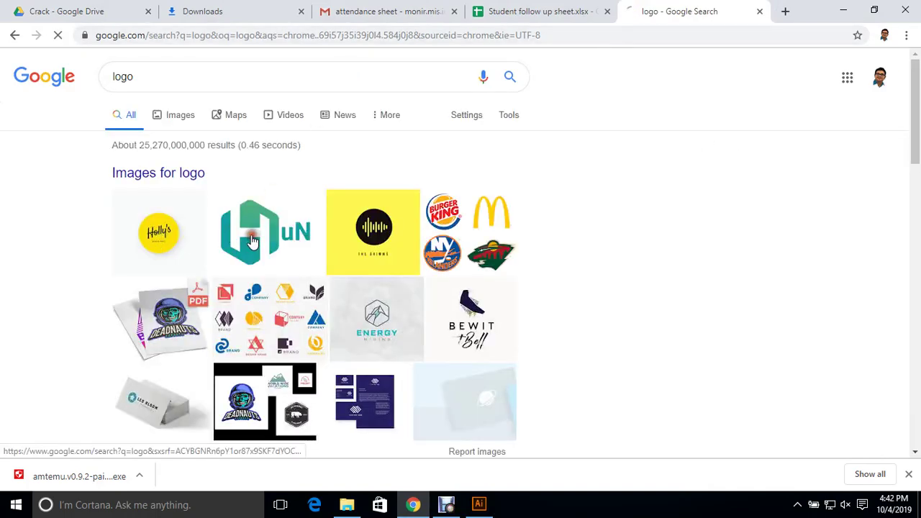
Step: Save the HuN logo image as download.png and minimize Chrome
{"action": "left_click", "coordinate": [103, 251]}
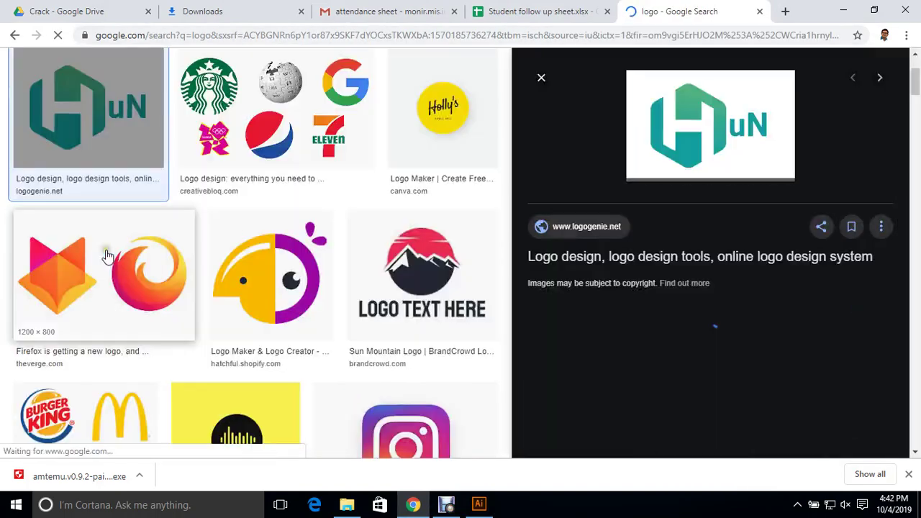
{"action": "right_click", "coordinate": [698, 137]}
{"action": "left_click", "coordinate": [737, 255]}
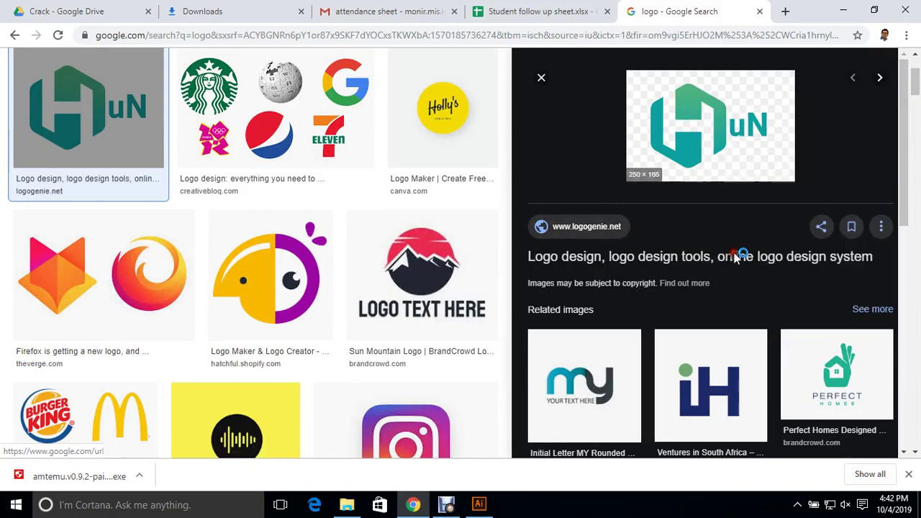
{"action": "left_click", "coordinate": [324, 301]}
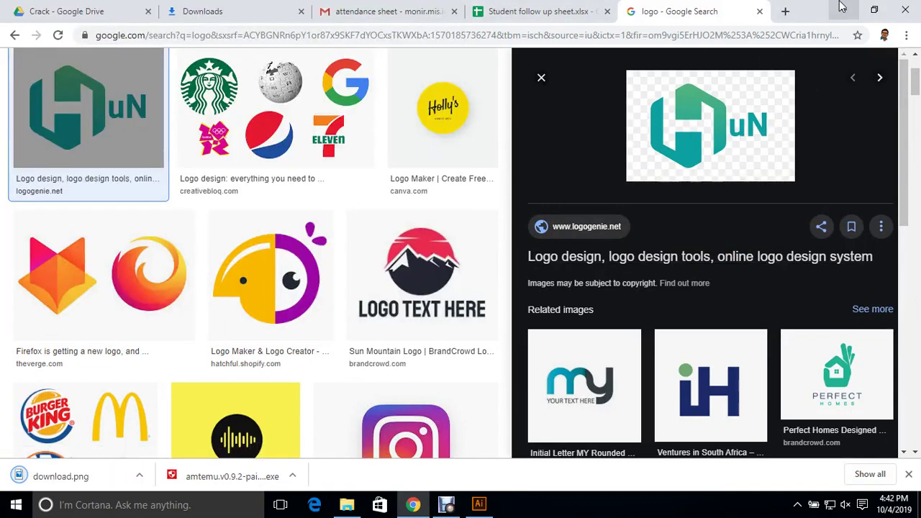
{"action": "left_click", "coordinate": [842, 9]}
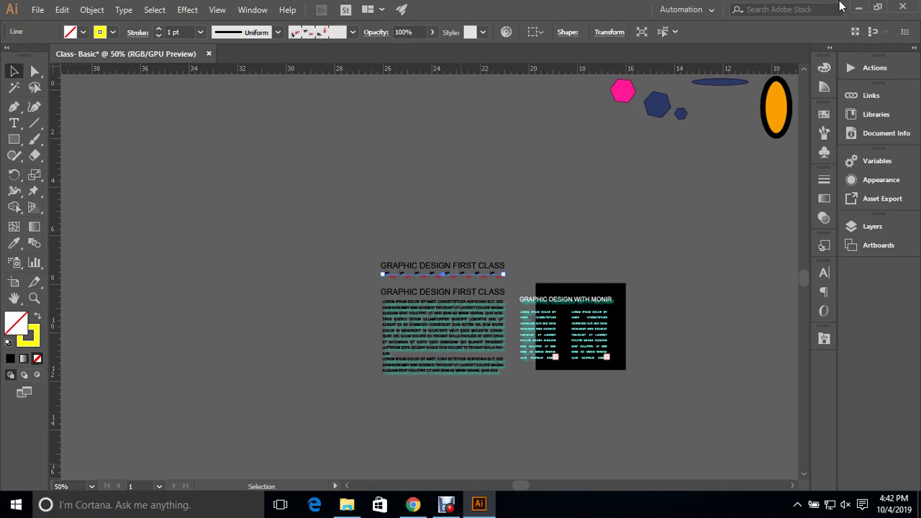
Step: Place download.png from Downloads as a linked image on the canvas left of the heading text
{"action": "left_click", "coordinate": [38, 9]}
{"action": "left_click", "coordinate": [86, 232]}
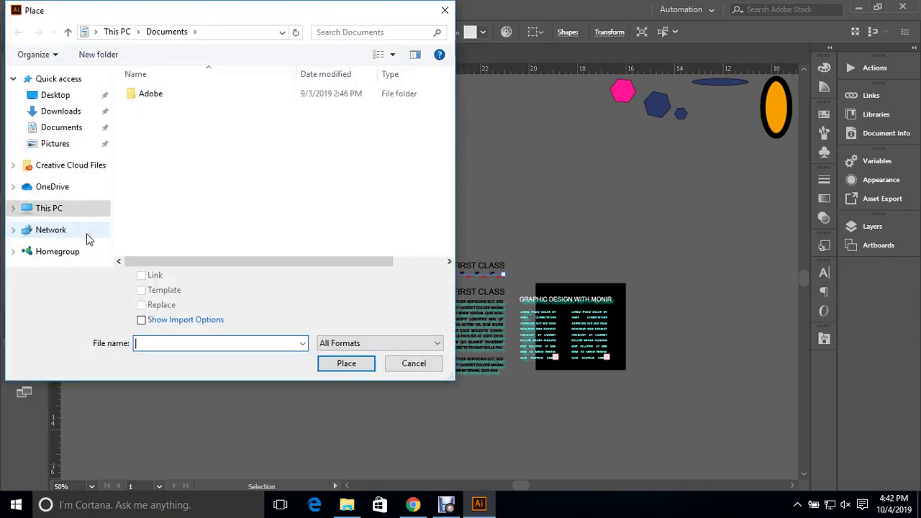
{"action": "left_click", "coordinate": [56, 96]}
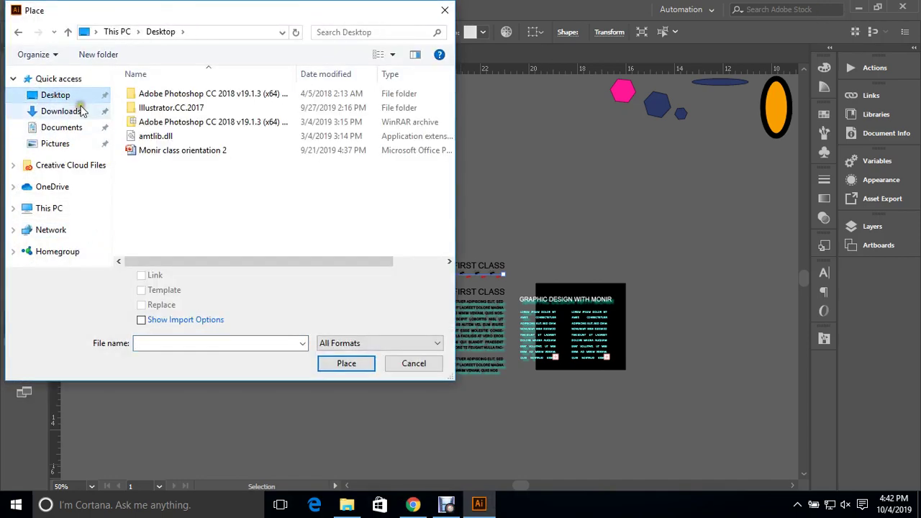
{"action": "left_click", "coordinate": [62, 111]}
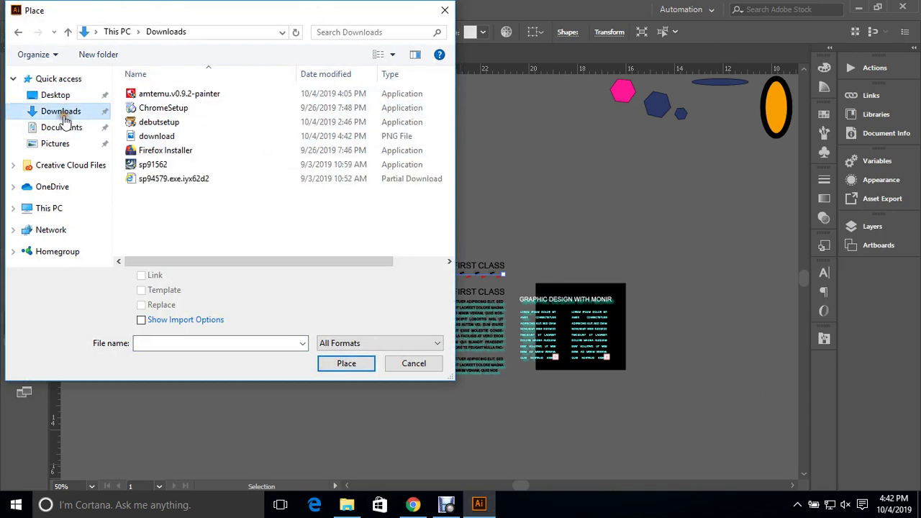
{"action": "left_click", "coordinate": [160, 137]}
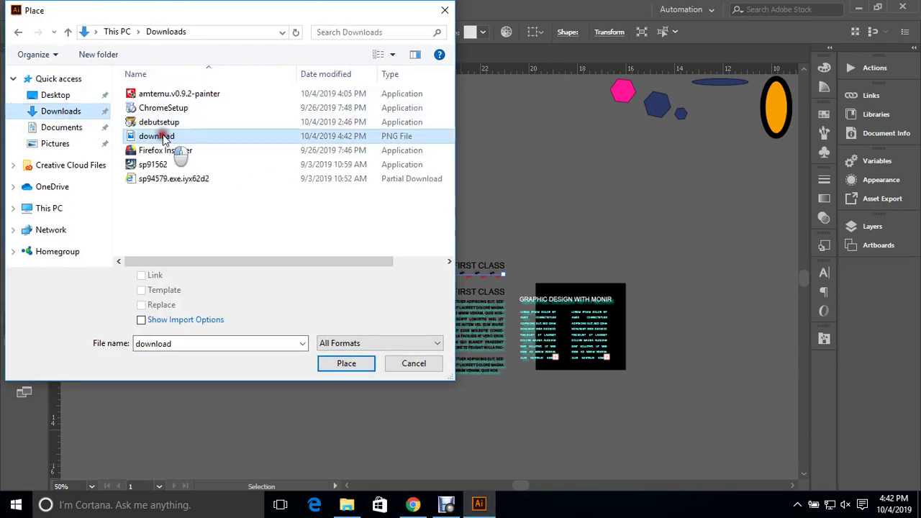
{"action": "left_click", "coordinate": [346, 367]}
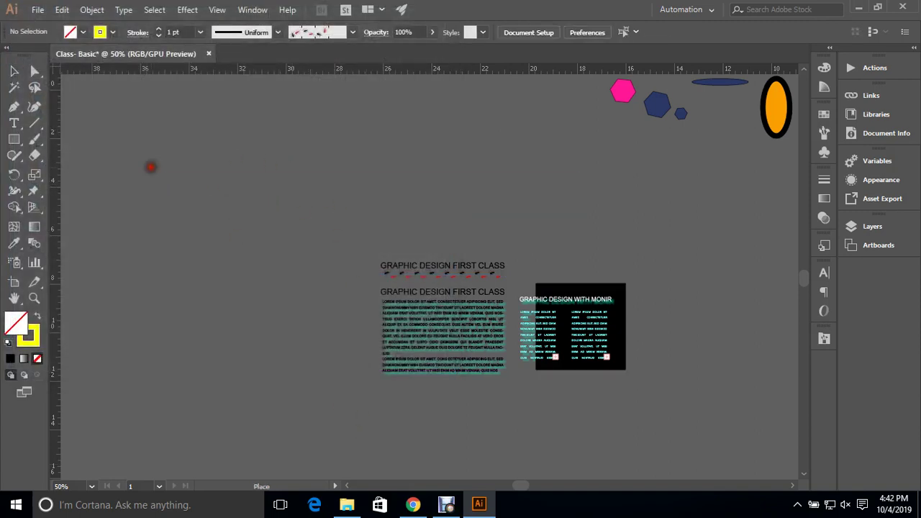
{"action": "left_click_drag", "start_coordinate": [151, 168], "coordinate": [341, 317]}
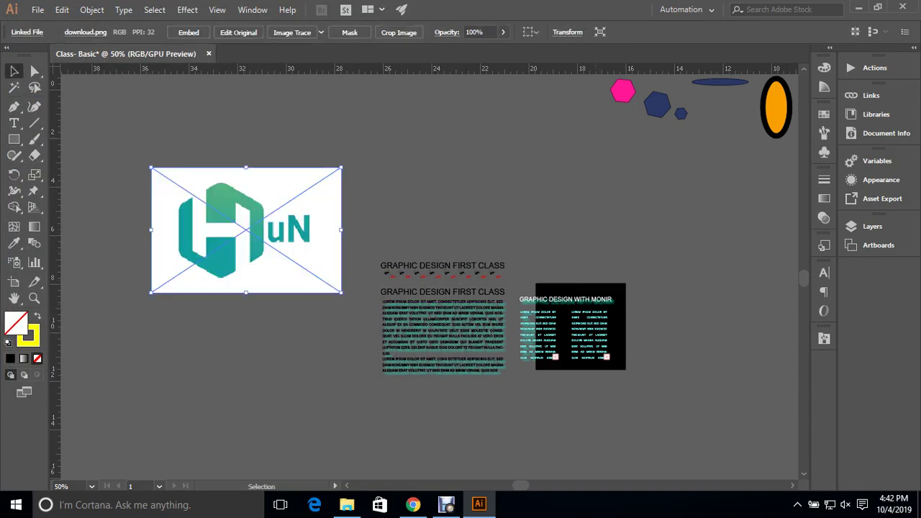
Step: Place a second, smaller copy of download.png above the GRAPHIC DESIGN FIRST CLASS heading
{"action": "left_click", "coordinate": [36, 10]}
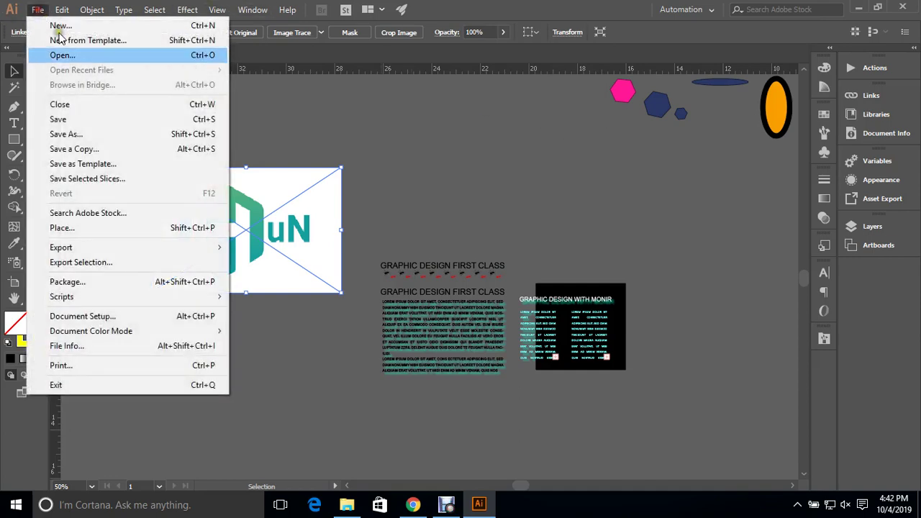
{"action": "left_click", "coordinate": [80, 228]}
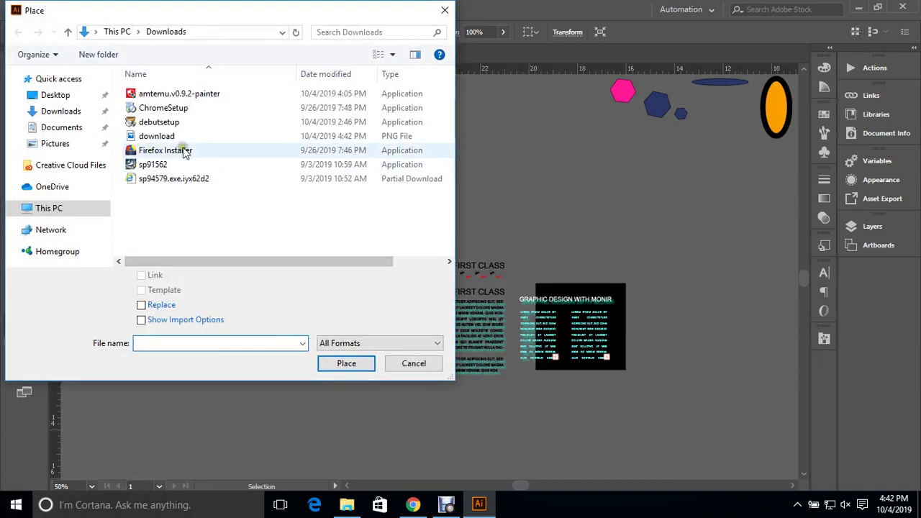
{"action": "left_click", "coordinate": [185, 136]}
{"action": "left_click", "coordinate": [359, 364]}
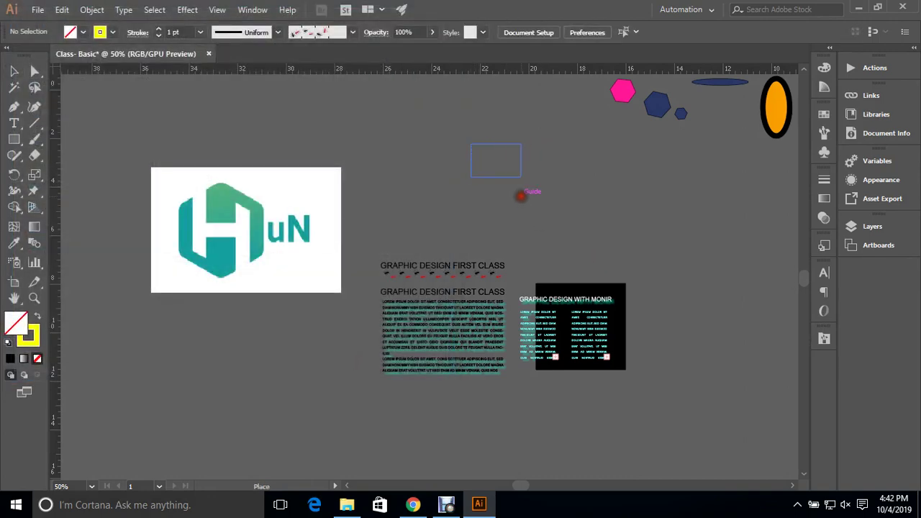
{"action": "left_click_drag", "start_coordinate": [521, 195], "coordinate": [516, 190]}
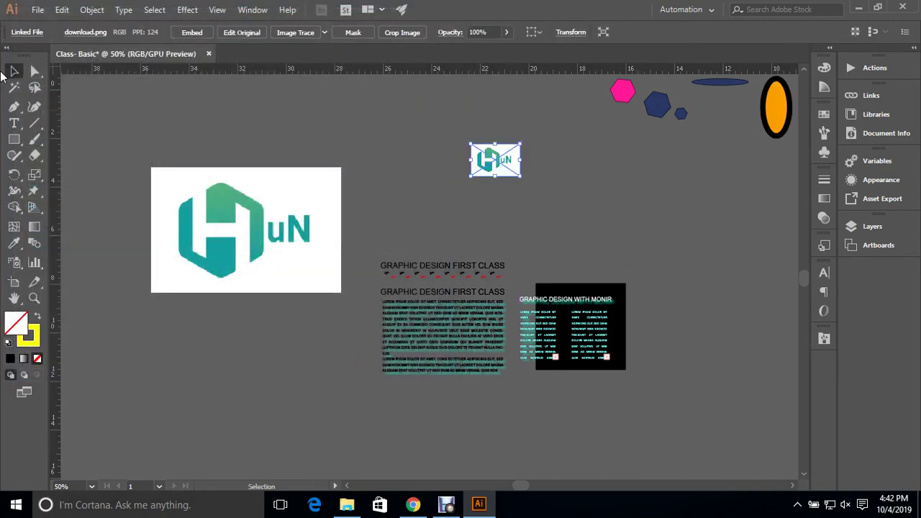
{"action": "left_click", "coordinate": [14, 71]}
Step: Embed the small and large HuN logo images, then deselect and pan to show all shapes
{"action": "left_click", "coordinate": [555, 170]}
{"action": "left_click", "coordinate": [515, 159]}
{"action": "left_click", "coordinate": [188, 32]}
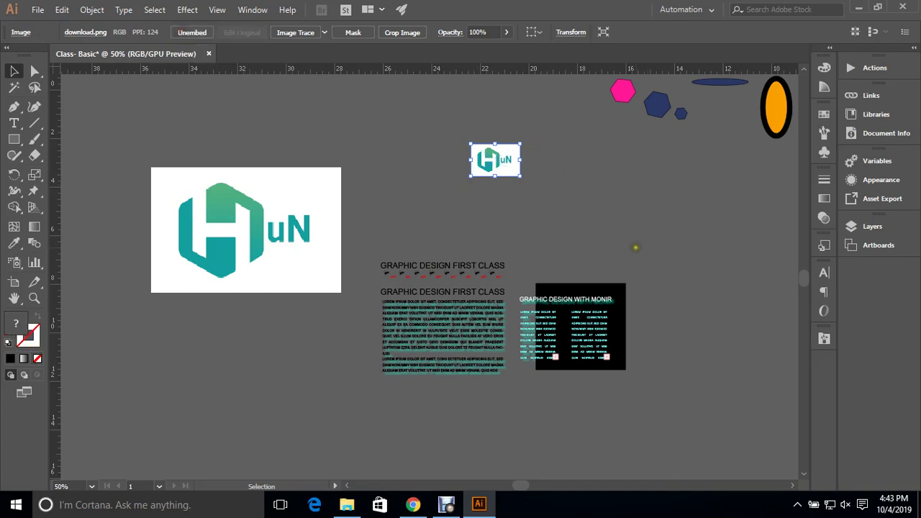
{"action": "left_click", "coordinate": [232, 228]}
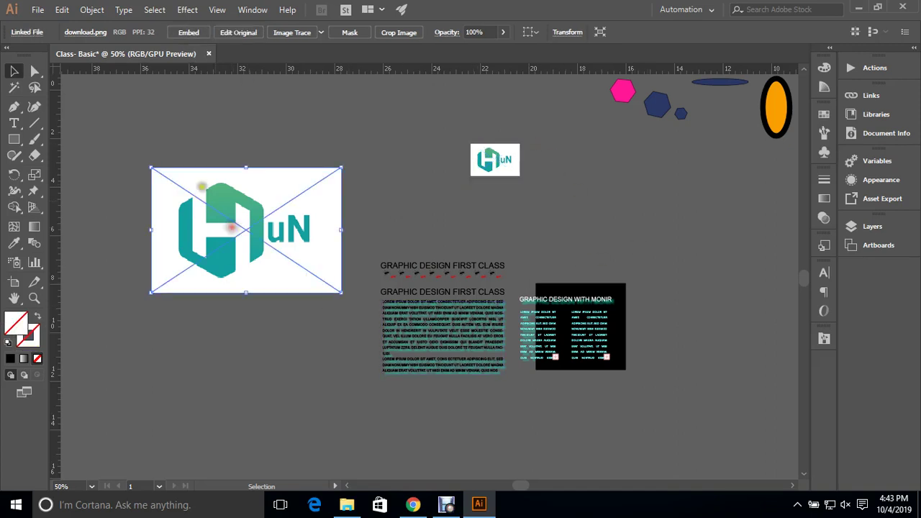
{"action": "left_click", "coordinate": [193, 34]}
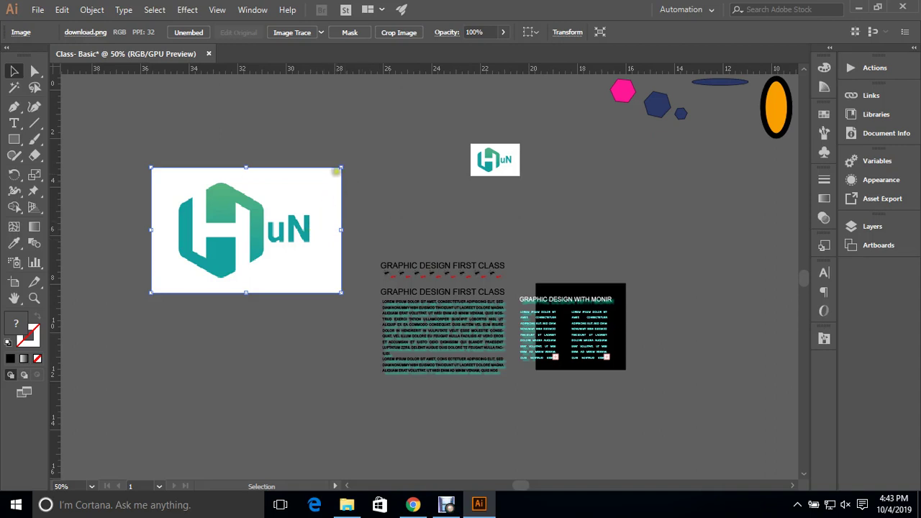
{"action": "left_click", "coordinate": [331, 119]}
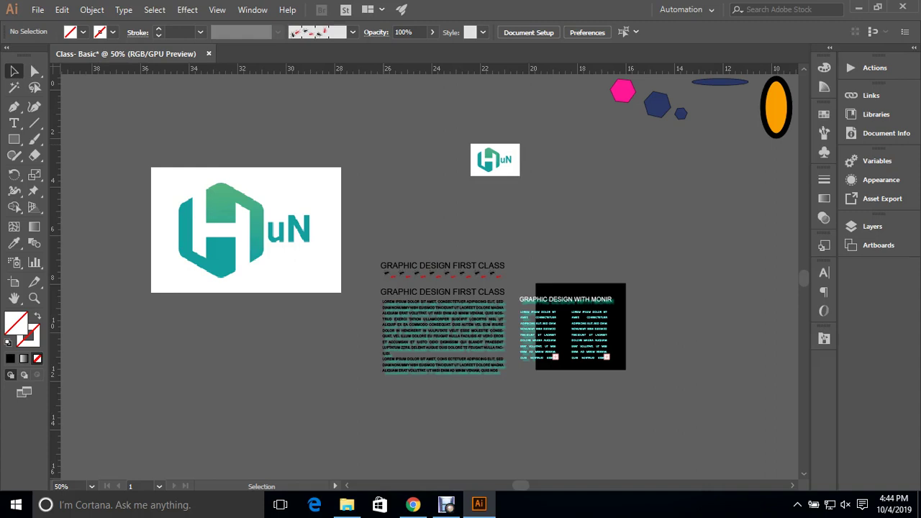
{"action": "scroll", "coordinate": [475, 213], "scroll_direction": "down", "scroll_amount": 2}
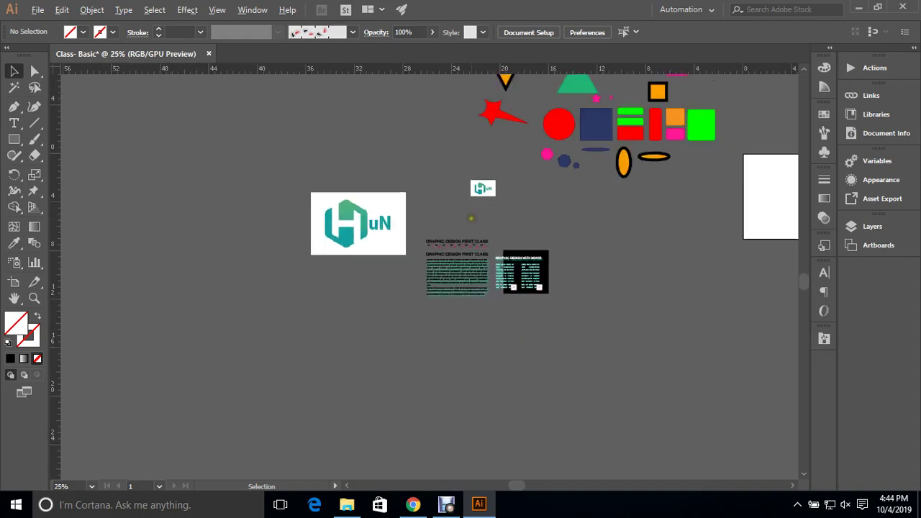
{"action": "left_click_drag", "start_coordinate": [471, 215], "coordinate": [380, 321]}
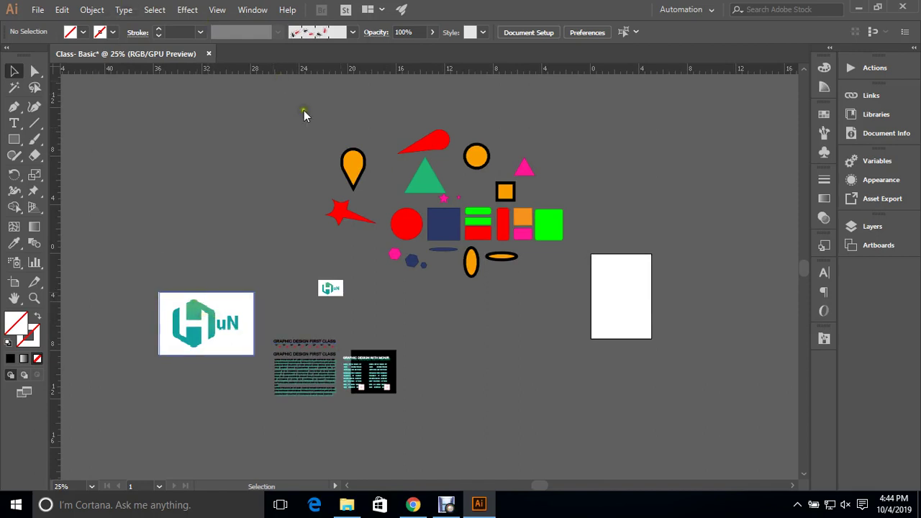
{"action": "left_click", "coordinate": [37, 10]}
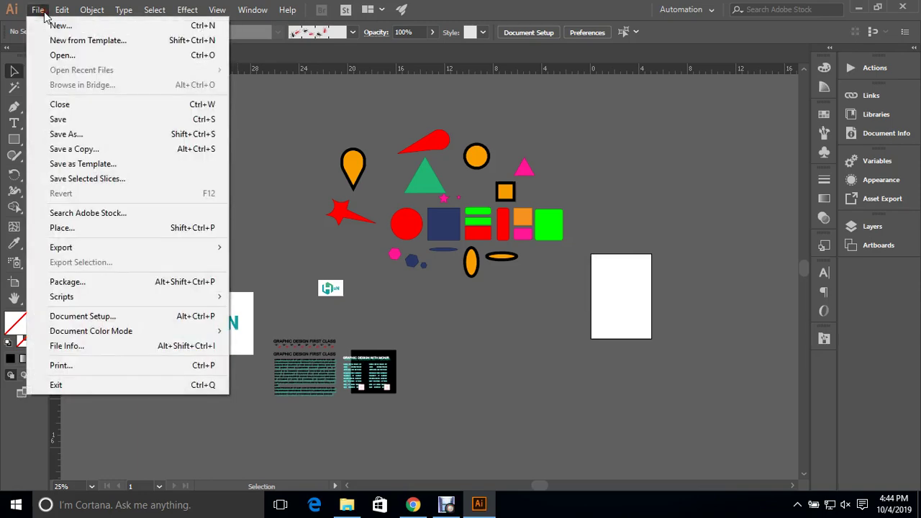
Step: Save the document to the Desktop as Class- Basic.ai with Illustrator CC options
{"action": "left_click", "coordinate": [78, 137]}
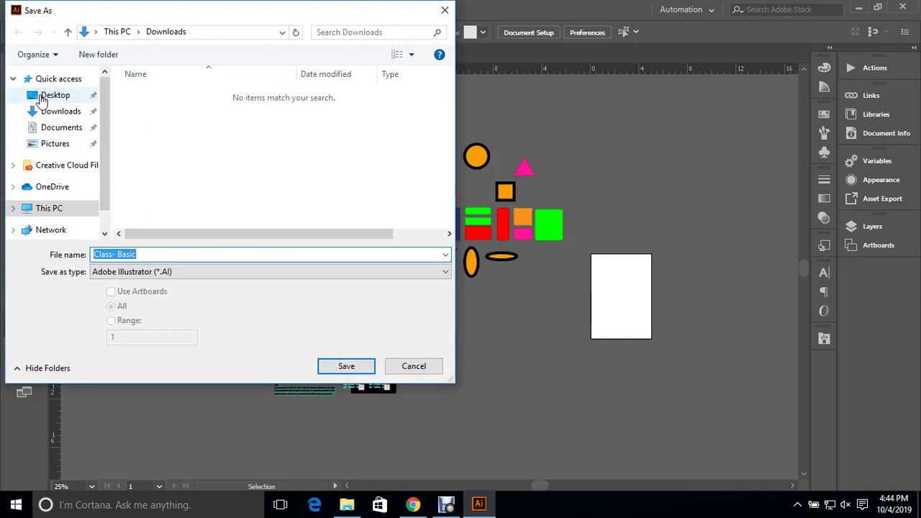
{"action": "left_click", "coordinate": [45, 99]}
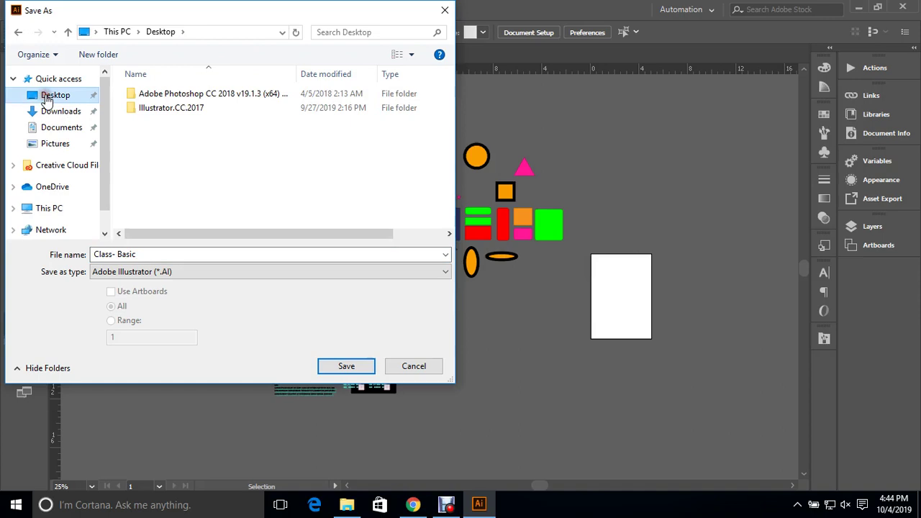
{"action": "left_click", "coordinate": [146, 254]}
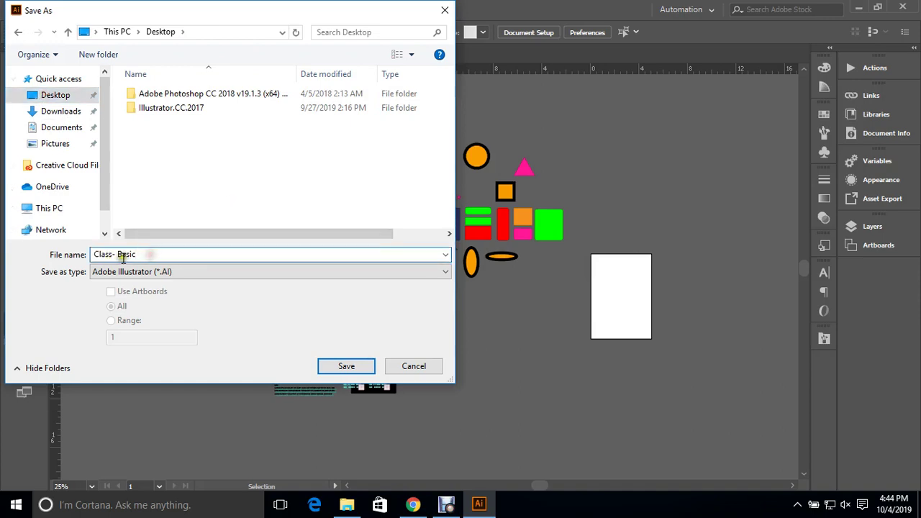
{"action": "left_click", "coordinate": [336, 366]}
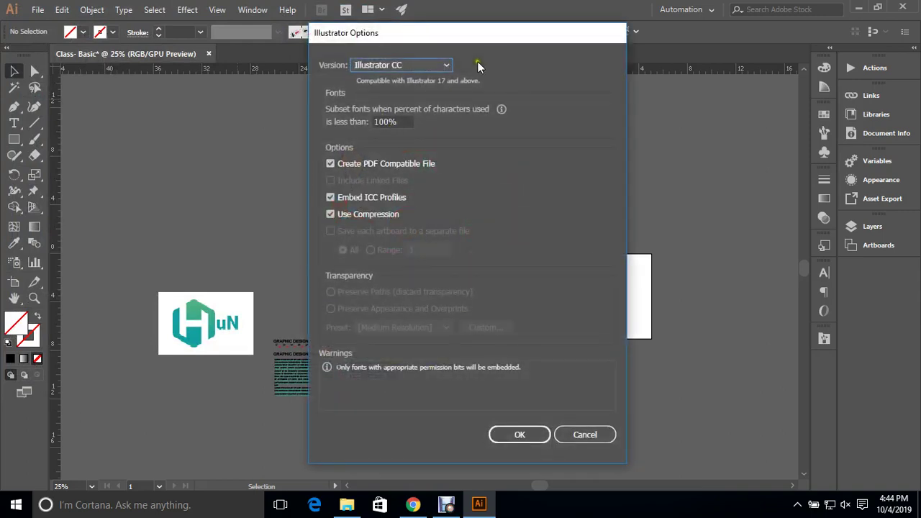
{"action": "left_click", "coordinate": [517, 440]}
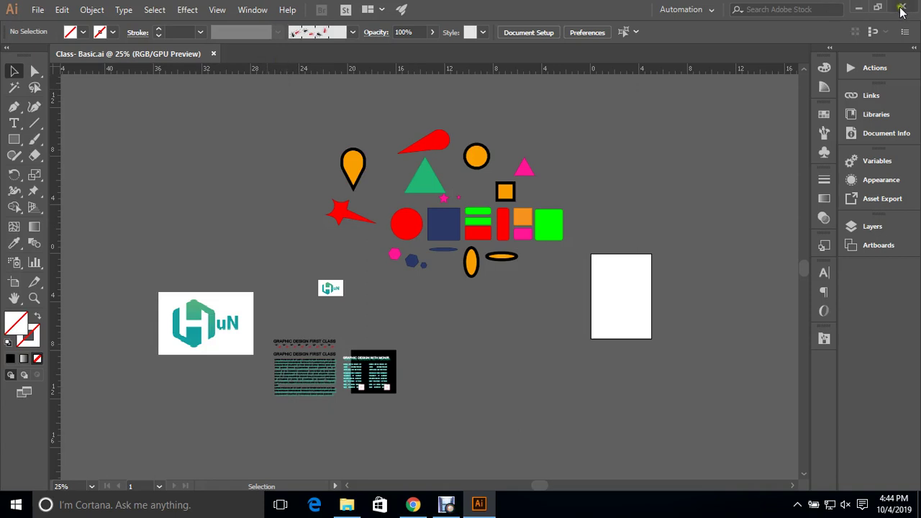
Step: Close the document, refresh the desktop, and reopen Class- Basic.ai from its desktop icon
{"action": "left_click", "coordinate": [213, 53]}
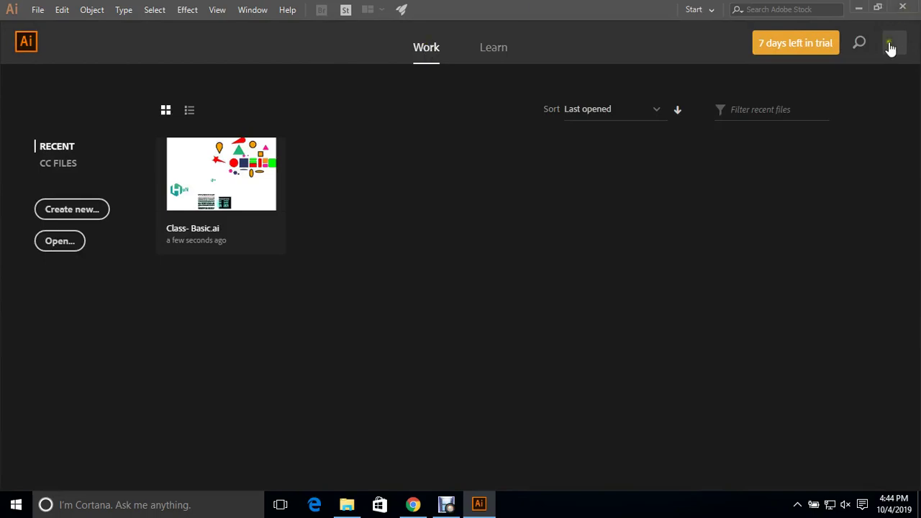
{"action": "left_click", "coordinate": [855, 7]}
{"action": "left_click", "coordinate": [838, 8]}
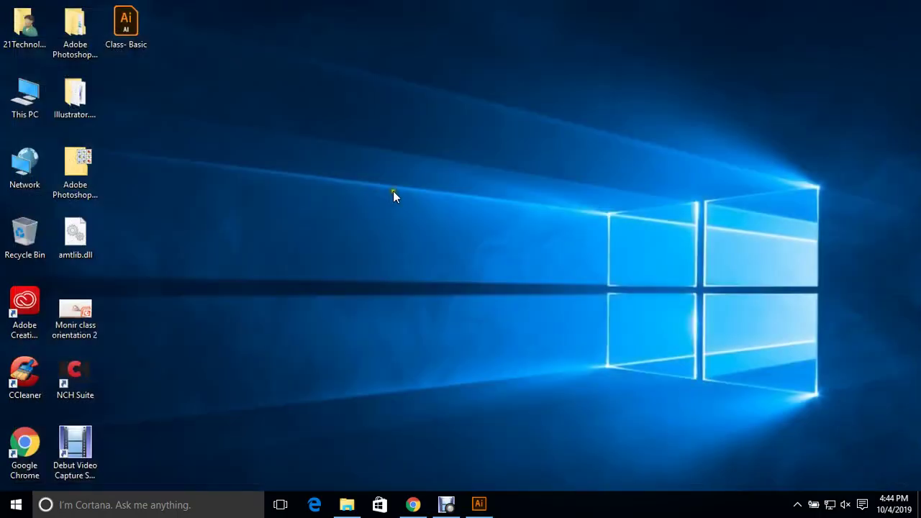
{"action": "right_click", "coordinate": [374, 176]}
{"action": "left_click", "coordinate": [427, 215]}
{"action": "double_click", "coordinate": [128, 35]}
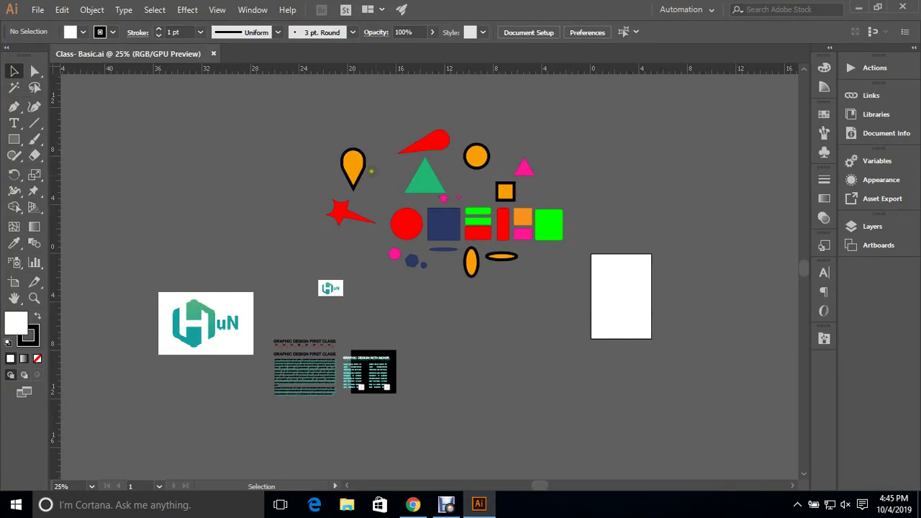
Step: Move the orange pin left and red circle down, delete the green triangle and navy square, then save
{"action": "left_click_drag", "start_coordinate": [354, 164], "coordinate": [179, 146]}
{"action": "left_click_drag", "start_coordinate": [406, 224], "coordinate": [455, 366]}
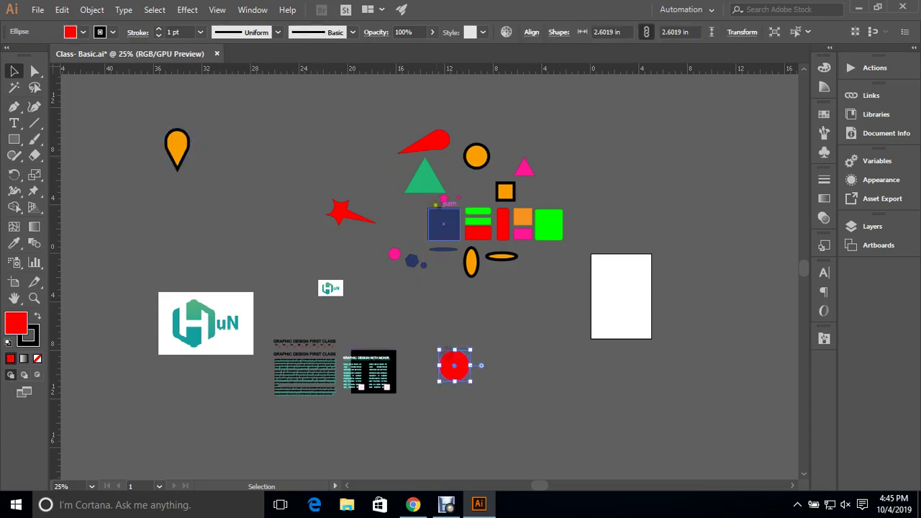
{"action": "left_click", "coordinate": [425, 186]}
{"action": "key", "text": "Delete"}
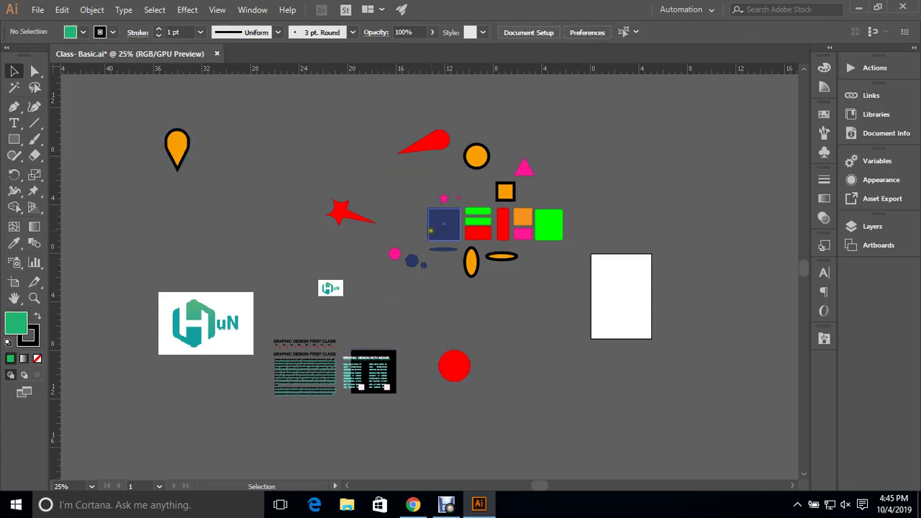
{"action": "left_click", "coordinate": [431, 230]}
{"action": "key", "text": "Delete"}
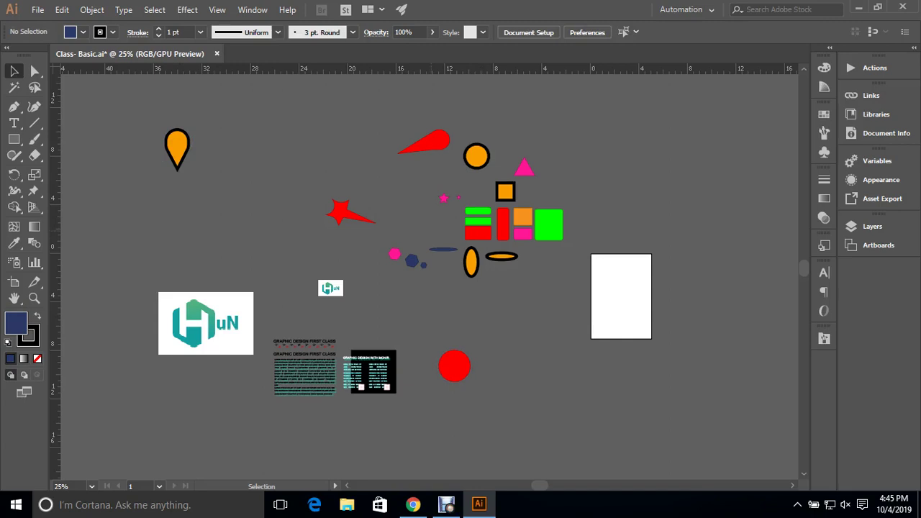
{"action": "key", "text": "ctrl"}
{"action": "key", "text": "ctrl+s"}
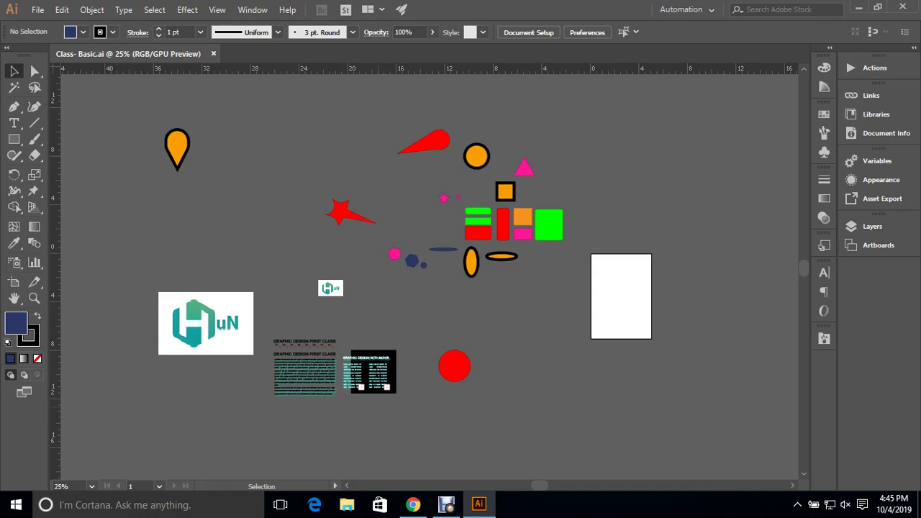
Step: Move the rectangle group onto the white artboard, then set the orange square and ellipse along its top
{"action": "mouse_move", "coordinate": [452, 173]}
{"action": "left_mouse_down"}
{"action": "mouse_move", "coordinate": [534, 239]}
{"action": "mouse_move", "coordinate": [626, 360]}
{"action": "left_mouse_up"}
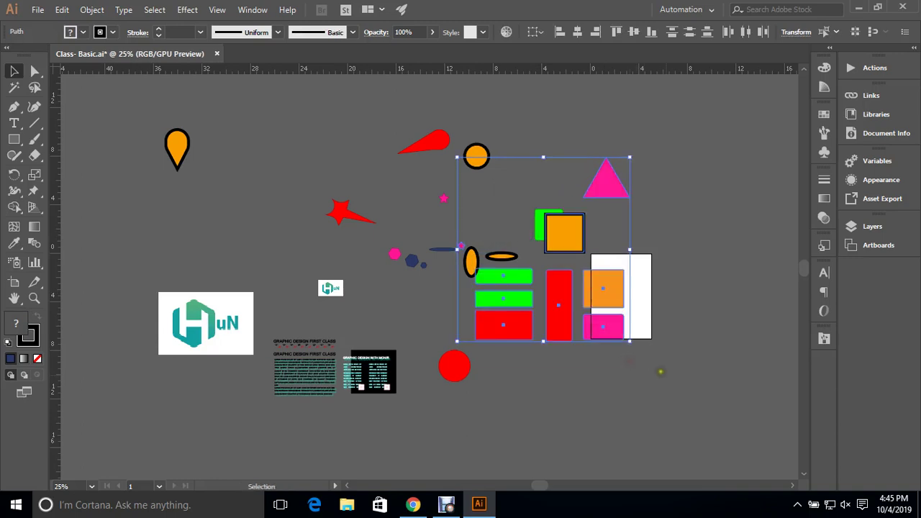
{"action": "key", "text": "ctrl+equal"}
{"action": "left_click_drag", "start_coordinate": [477, 284], "coordinate": [617, 300]}
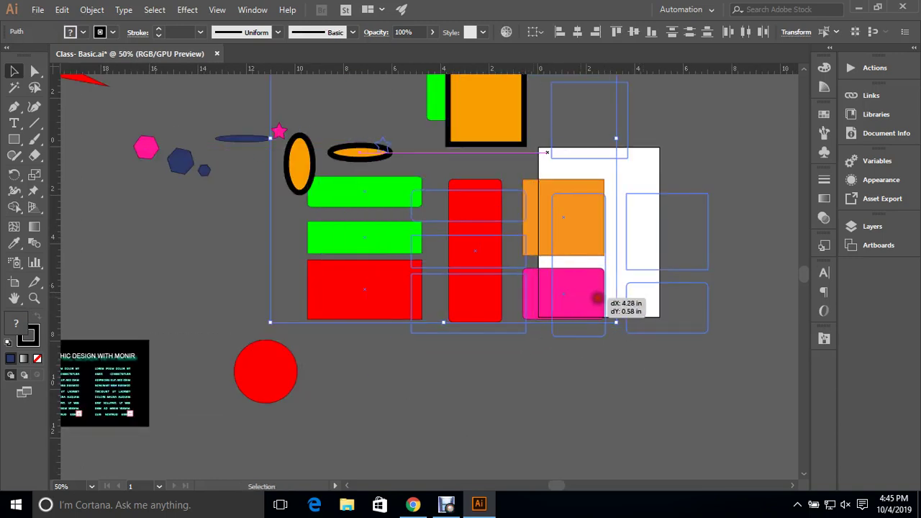
{"action": "left_click", "coordinate": [613, 391]}
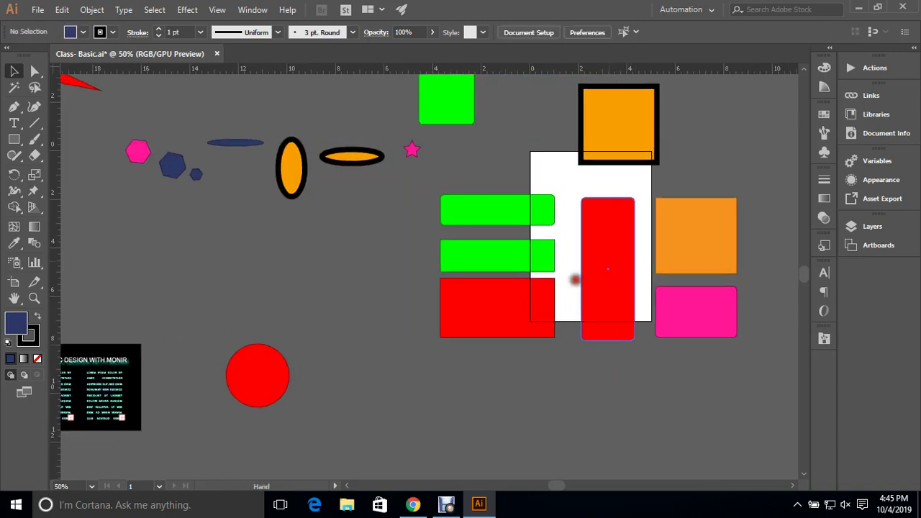
{"action": "scroll", "coordinate": [573, 278], "scroll_direction": "up", "scroll_amount": 1}
{"action": "scroll", "coordinate": [574, 277], "scroll_direction": "right", "scroll_amount": 2}
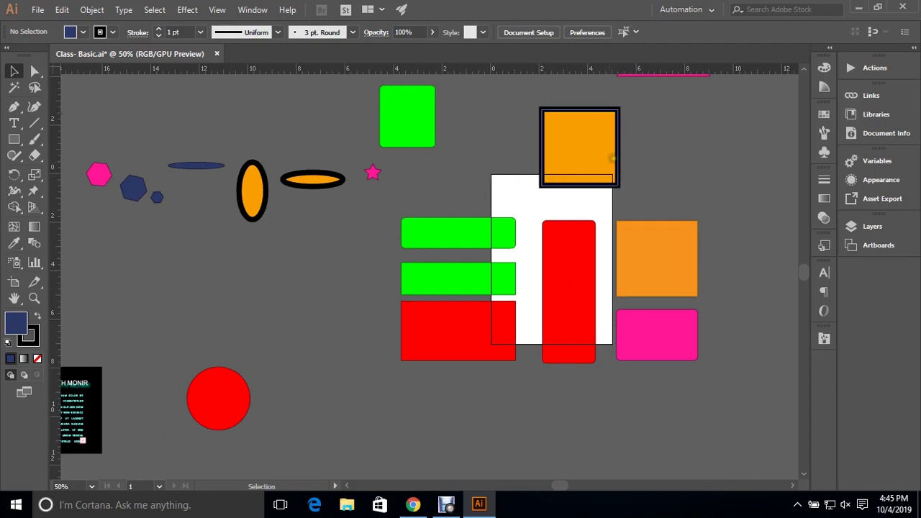
{"action": "left_click_drag", "start_coordinate": [602, 148], "coordinate": [586, 166]}
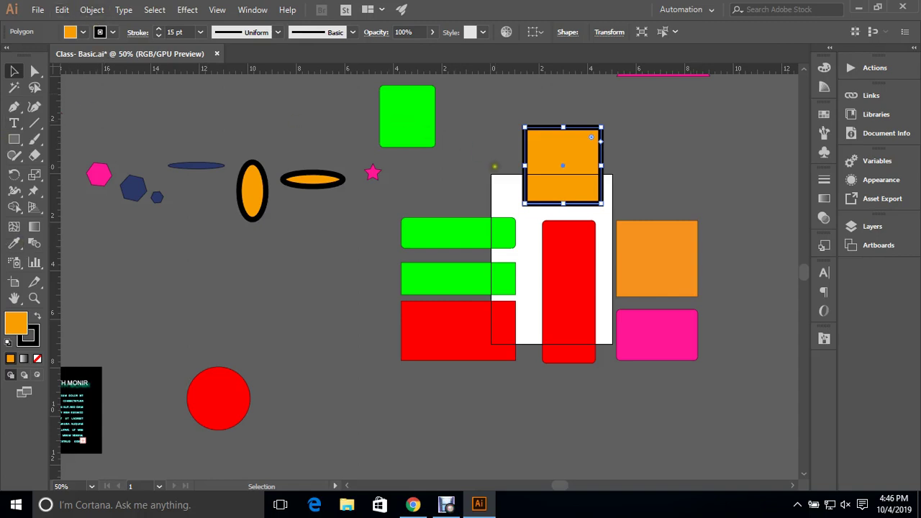
{"action": "left_click_drag", "start_coordinate": [258, 190], "coordinate": [503, 171]}
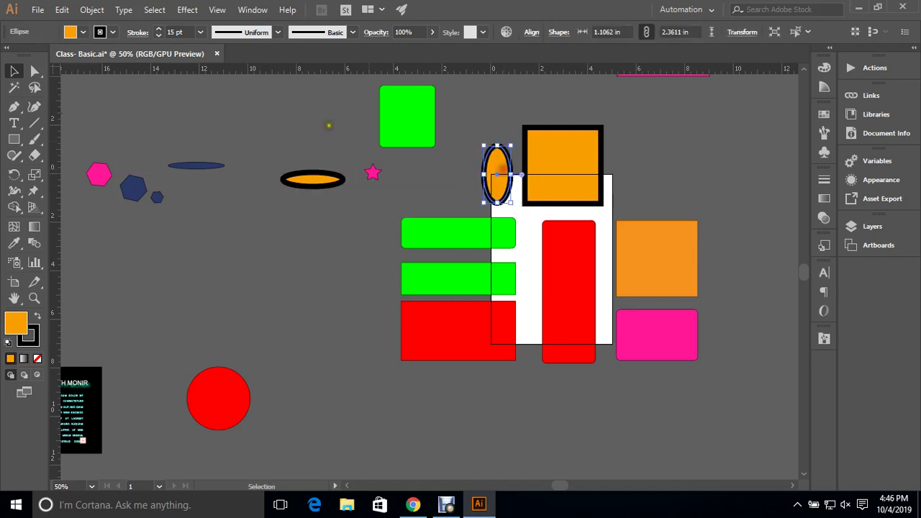
{"action": "left_click", "coordinate": [38, 10]}
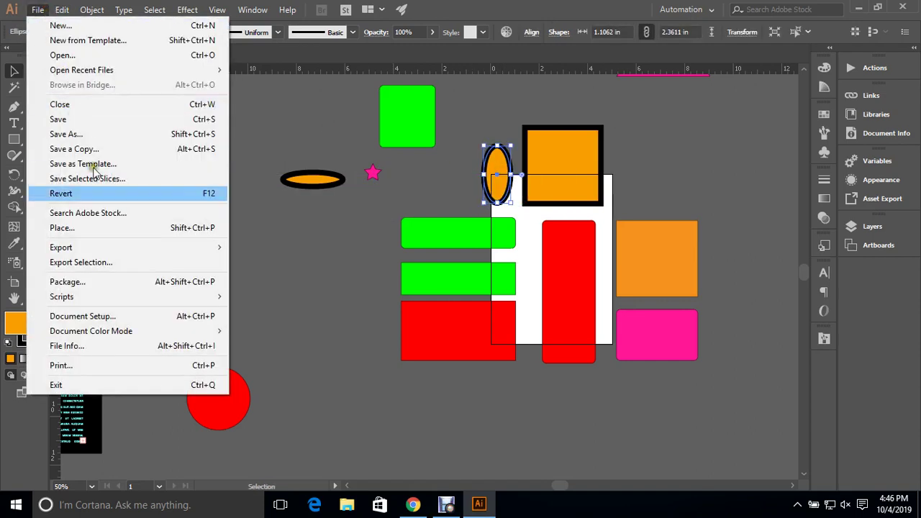
{"action": "mouse_move", "coordinate": [62, 247]}
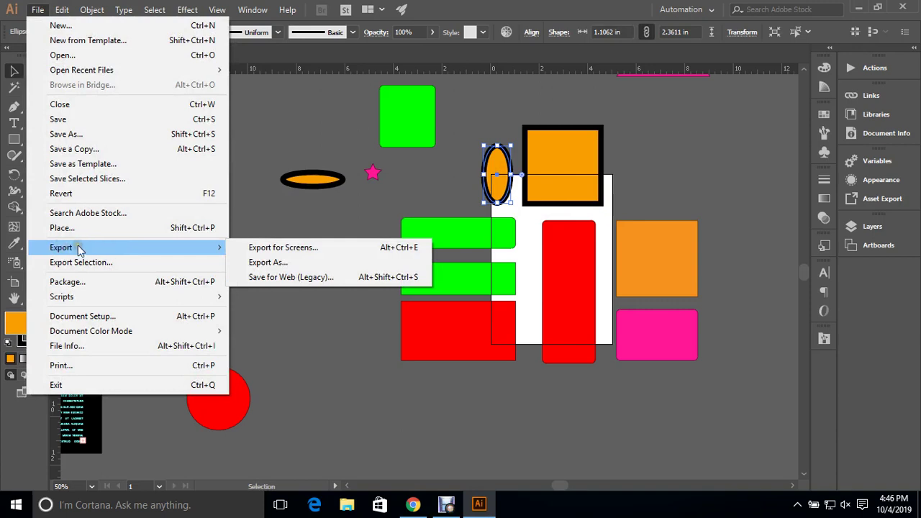
{"action": "left_click", "coordinate": [293, 278]}
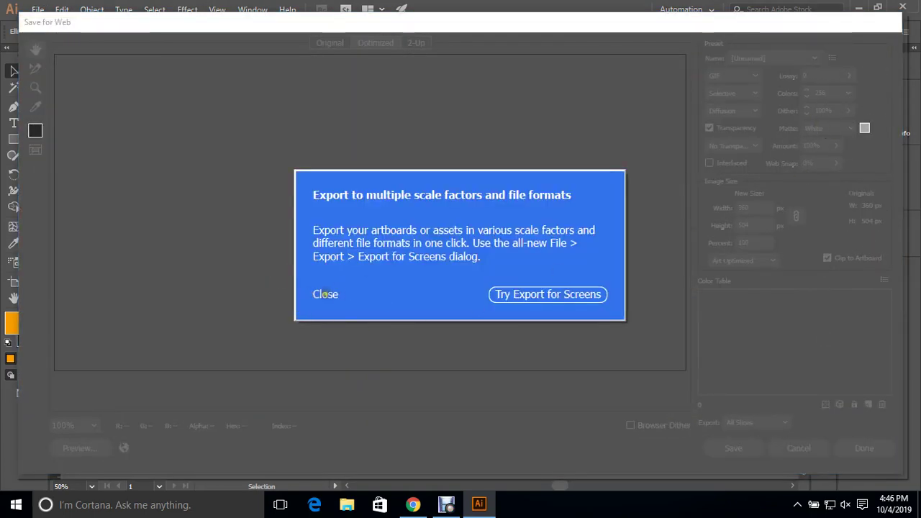
{"action": "left_click", "coordinate": [325, 294]}
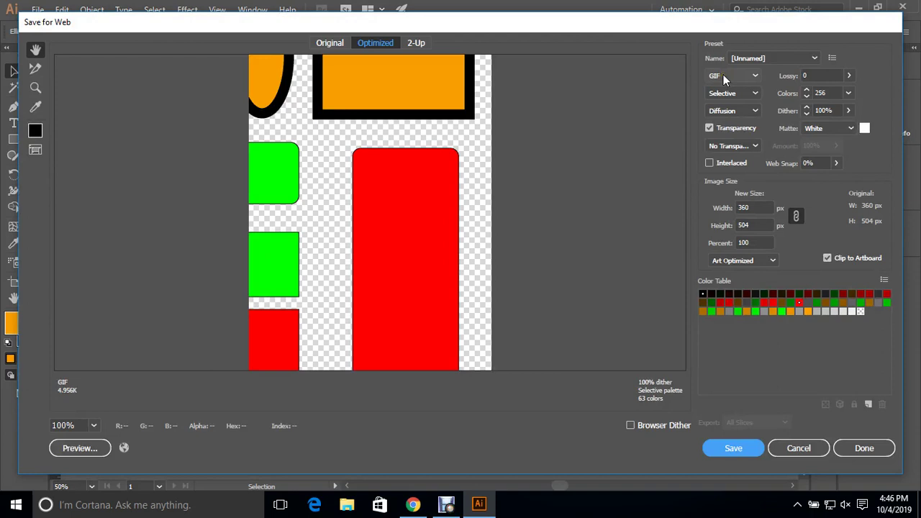
{"action": "left_click", "coordinate": [723, 75]}
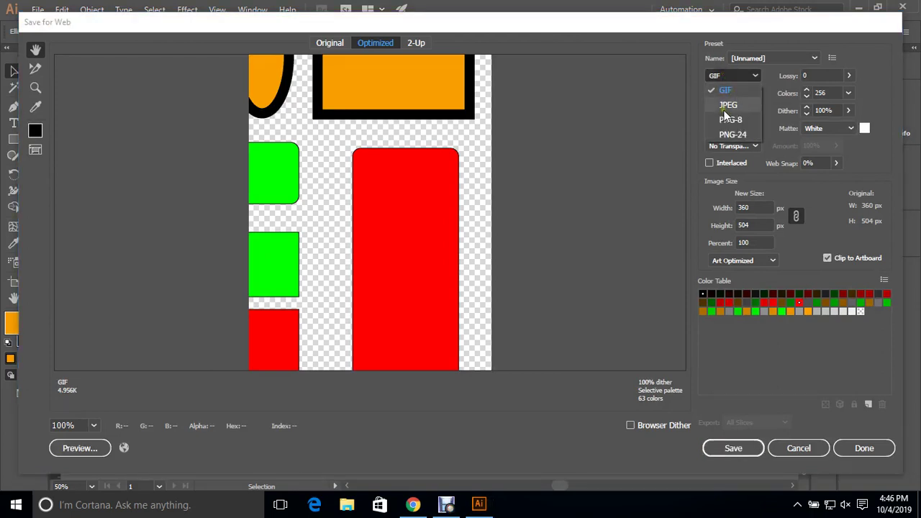
{"action": "left_click", "coordinate": [726, 106]}
{"action": "left_click", "coordinate": [729, 75]}
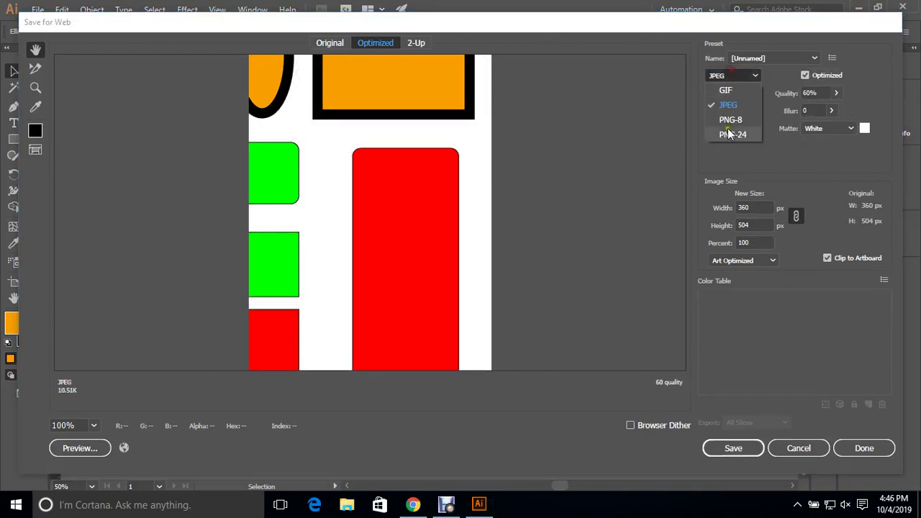
{"action": "left_click", "coordinate": [728, 134]}
{"action": "left_click", "coordinate": [734, 75]}
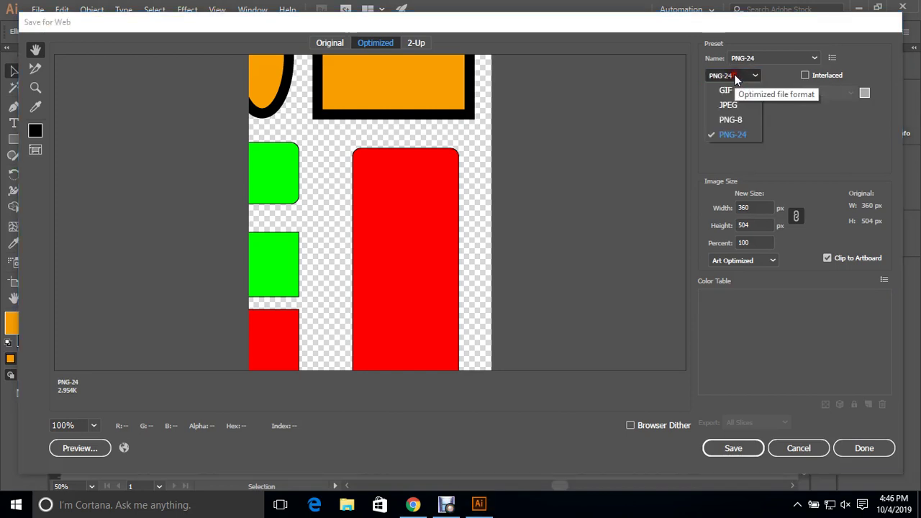
{"action": "left_click", "coordinate": [727, 104]}
{"action": "left_click", "coordinate": [836, 93]}
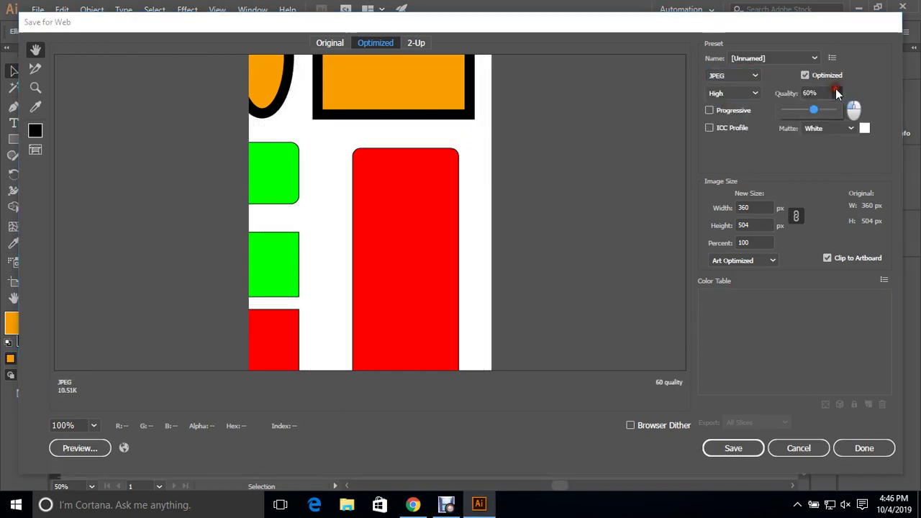
{"action": "mouse_move", "coordinate": [818, 108]}
{"action": "left_mouse_down"}
{"action": "mouse_move", "coordinate": [802, 111]}
{"action": "mouse_move", "coordinate": [856, 105]}
{"action": "left_mouse_up"}
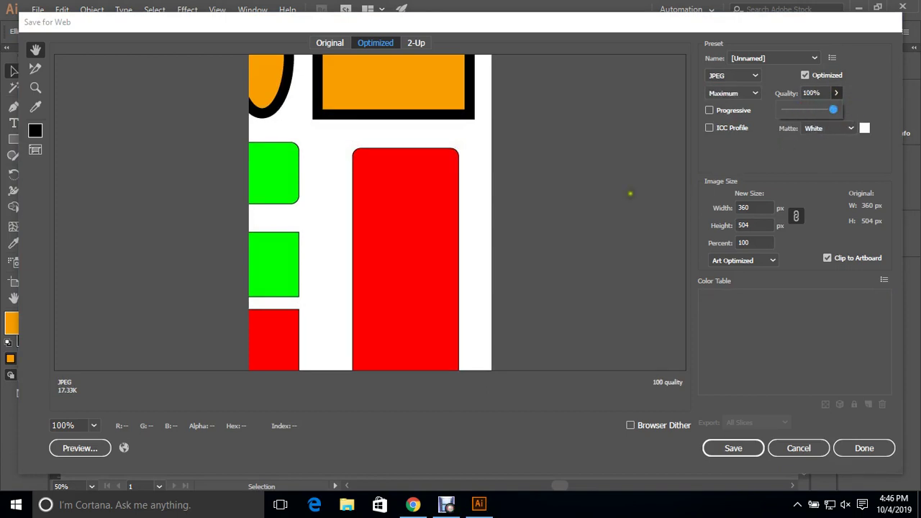
{"action": "left_click", "coordinate": [516, 208]}
{"action": "scroll", "coordinate": [360, 164], "scroll_direction": "down", "scroll_amount": 1}
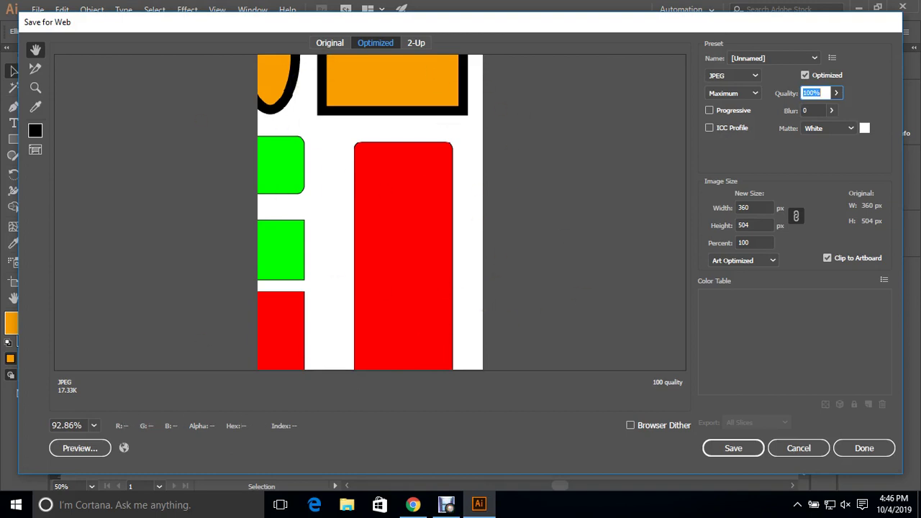
{"action": "key", "text": "Escape"}
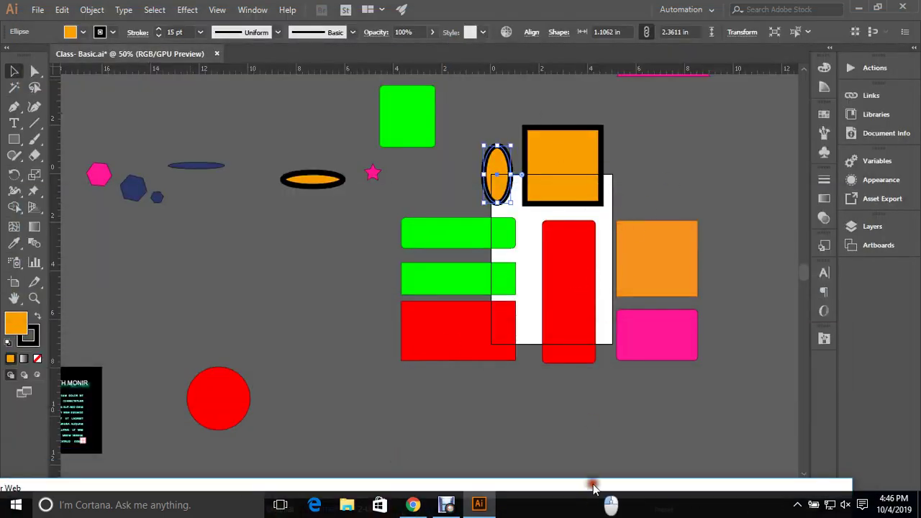
{"action": "key", "text": "ctrl+alt+shift+s"}
{"action": "mouse_move", "coordinate": [623, 154]}
{"action": "left_mouse_down"}
{"action": "mouse_move", "coordinate": [637, 92]}
{"action": "mouse_move", "coordinate": [637, 35]}
{"action": "left_mouse_up"}
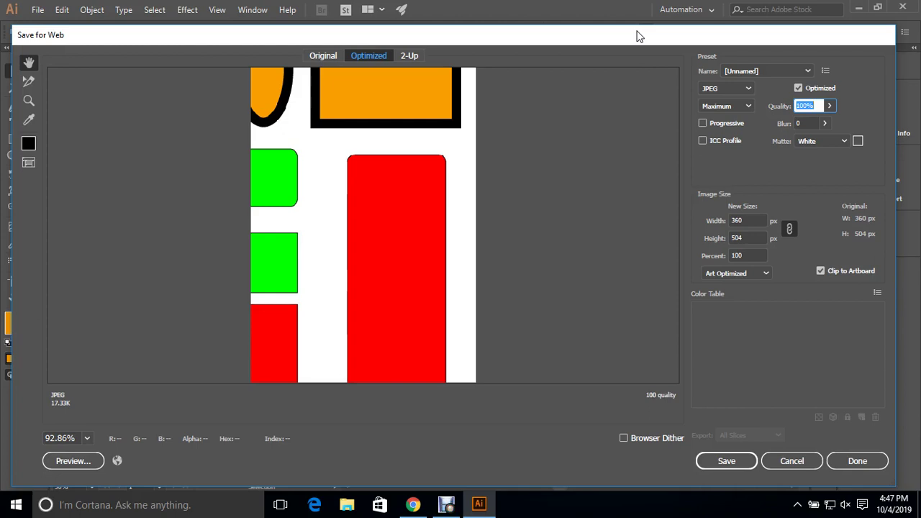
{"action": "left_click", "coordinate": [723, 88]}
{"action": "left_click", "coordinate": [725, 148]}
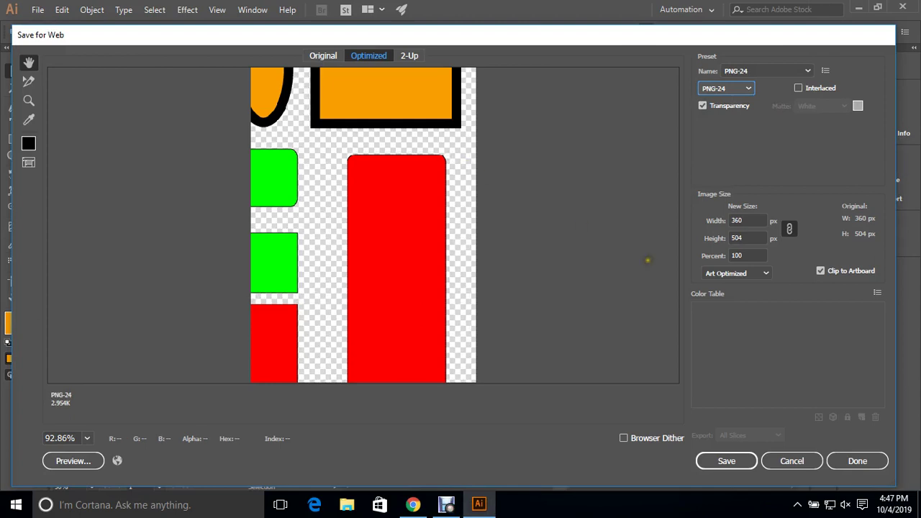
{"action": "left_click", "coordinate": [748, 89]}
{"action": "left_click", "coordinate": [723, 104]}
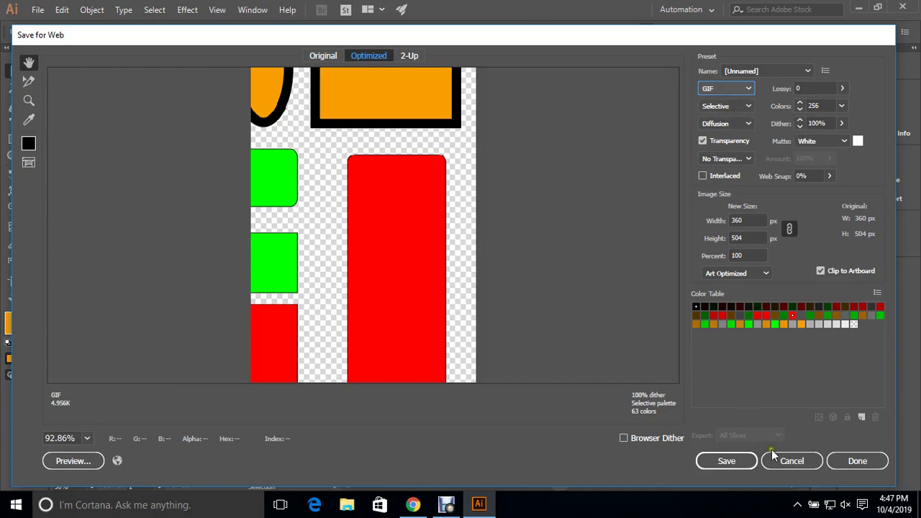
{"action": "left_click", "coordinate": [791, 460]}
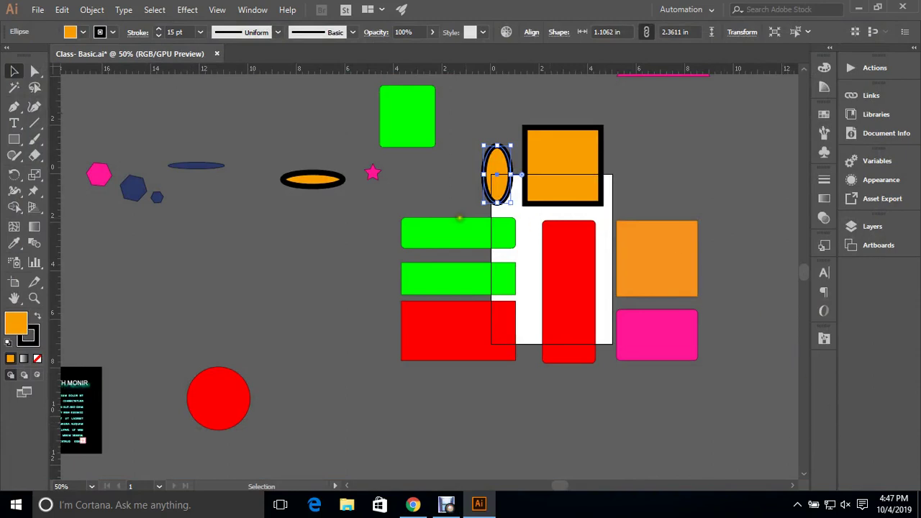
Step: Select all the shapes and scale them down to fit inside the white artboard
{"action": "left_click", "coordinate": [459, 220]}
{"action": "left_click_drag", "start_coordinate": [486, 145], "coordinate": [698, 362]}
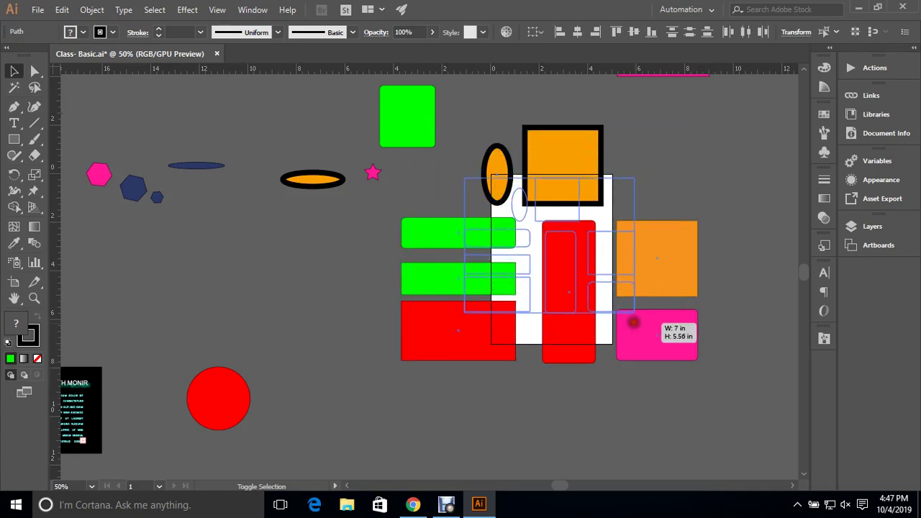
{"action": "left_click_drag", "start_coordinate": [698, 362], "coordinate": [604, 305]}
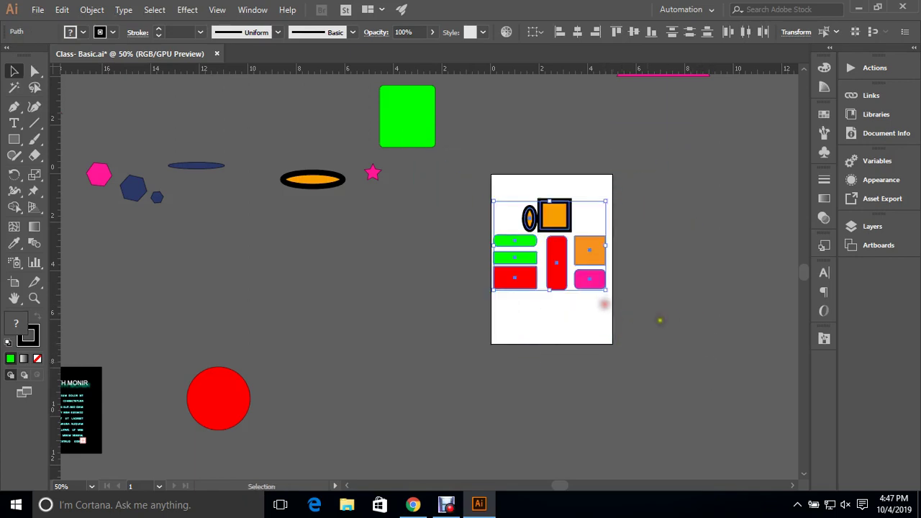
Step: Preview the artwork in Save for Web (Legacy), then close the preview
{"action": "left_click", "coordinate": [38, 10]}
{"action": "mouse_move", "coordinate": [61, 247]}
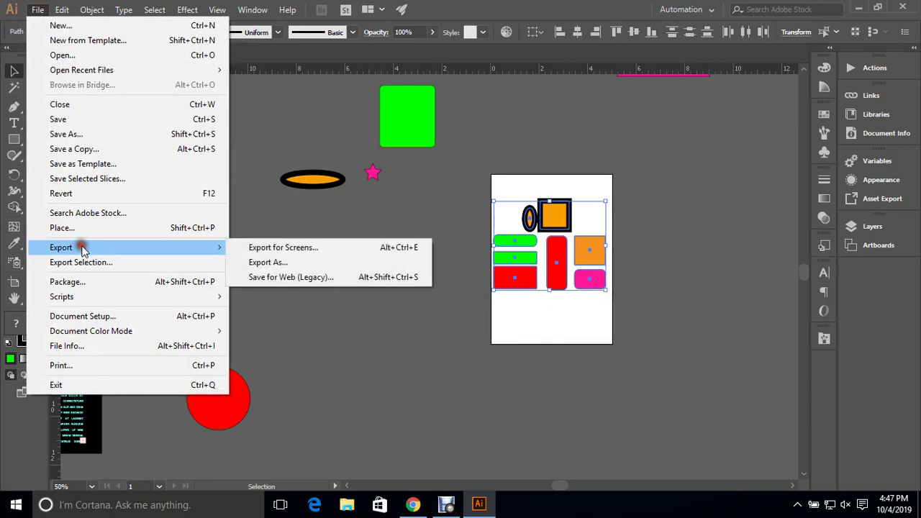
{"action": "left_click", "coordinate": [297, 275]}
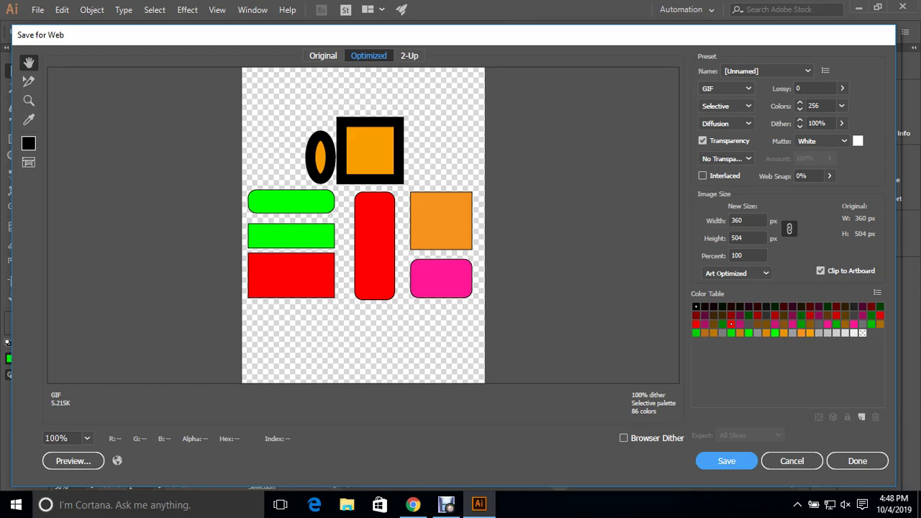
{"action": "key", "text": "Escape"}
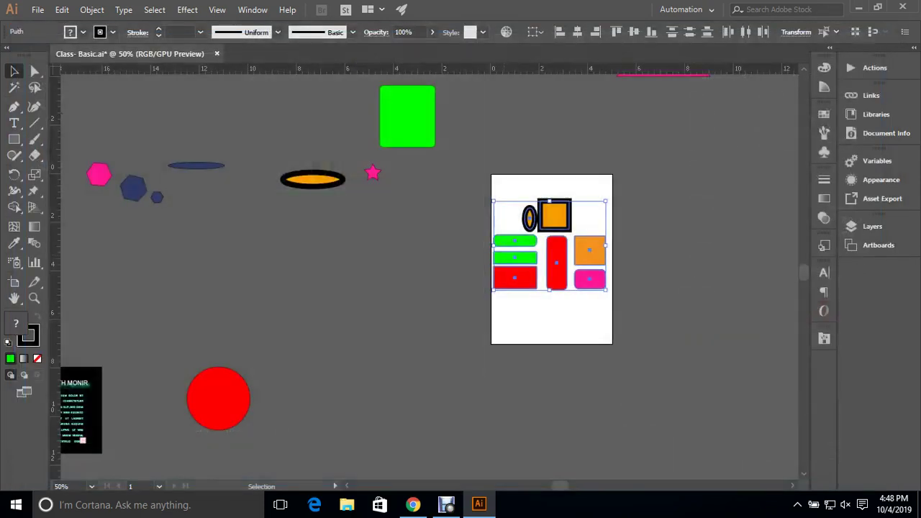
Step: Save the file and draw a second artboard around the ellipse and star
{"action": "left_click", "coordinate": [372, 301]}
{"action": "key", "text": "ctrl+s"}
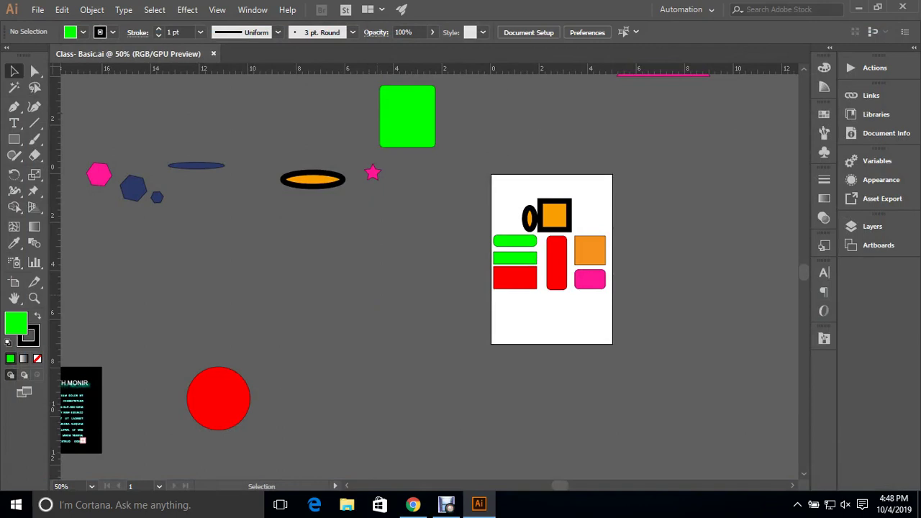
{"action": "left_click", "coordinate": [14, 281]}
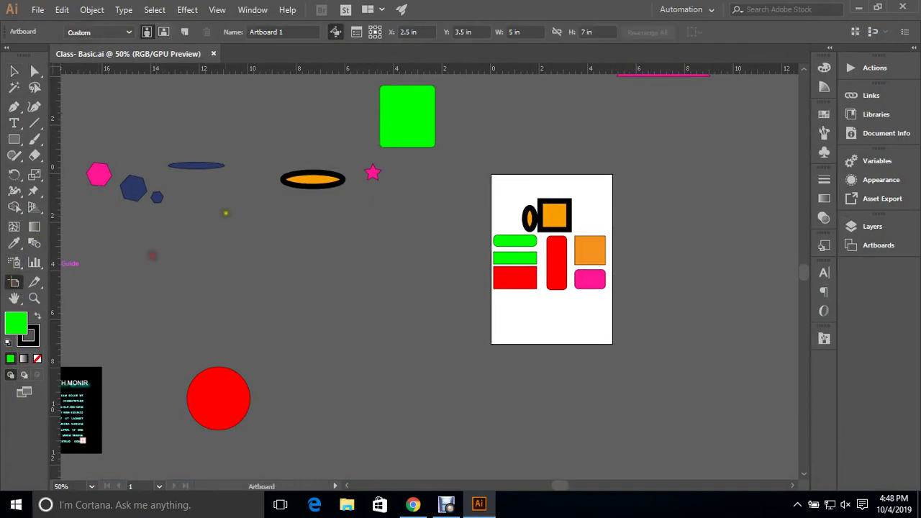
{"action": "left_click_drag", "start_coordinate": [248, 145], "coordinate": [381, 290]}
{"action": "key", "text": "Escape"}
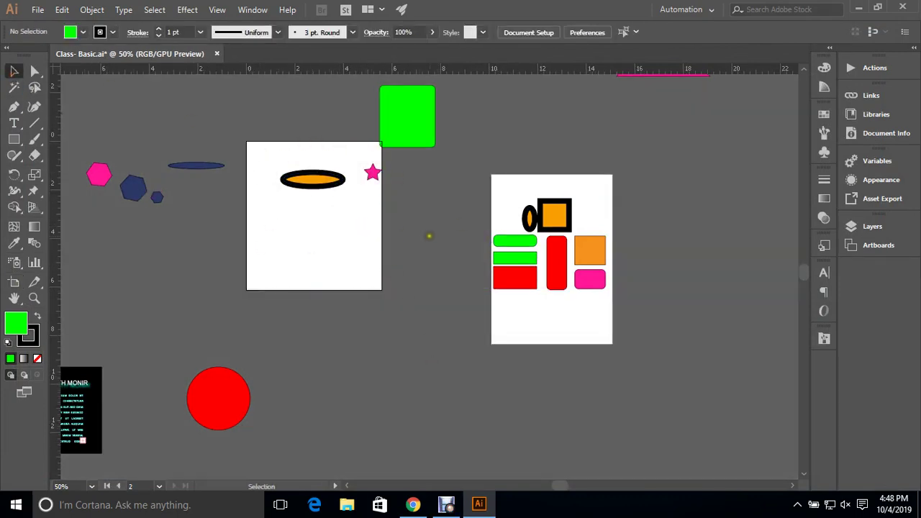
Step: Move the green rectangle below the ellipse on the new artboard and preview it in Save for Web
{"action": "left_click_drag", "start_coordinate": [433, 108], "coordinate": [338, 200]}
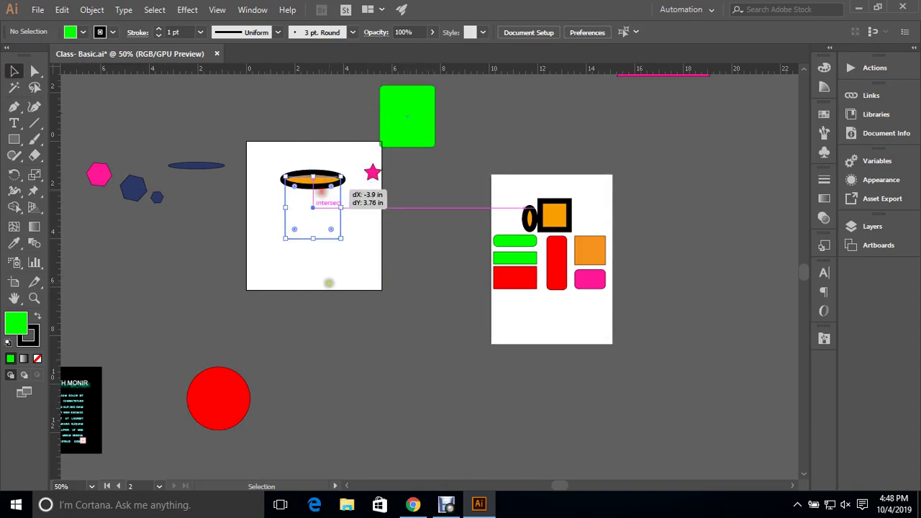
{"action": "left_click", "coordinate": [418, 423]}
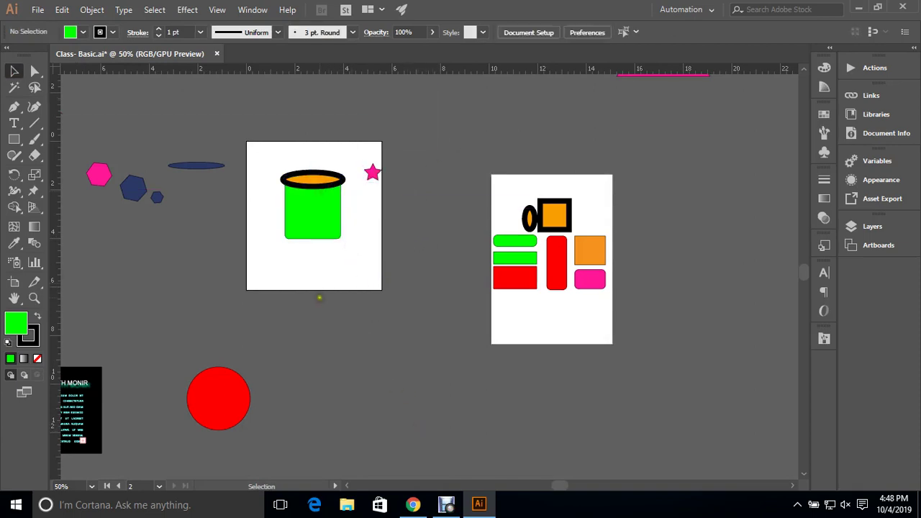
{"action": "left_click", "coordinate": [37, 10]}
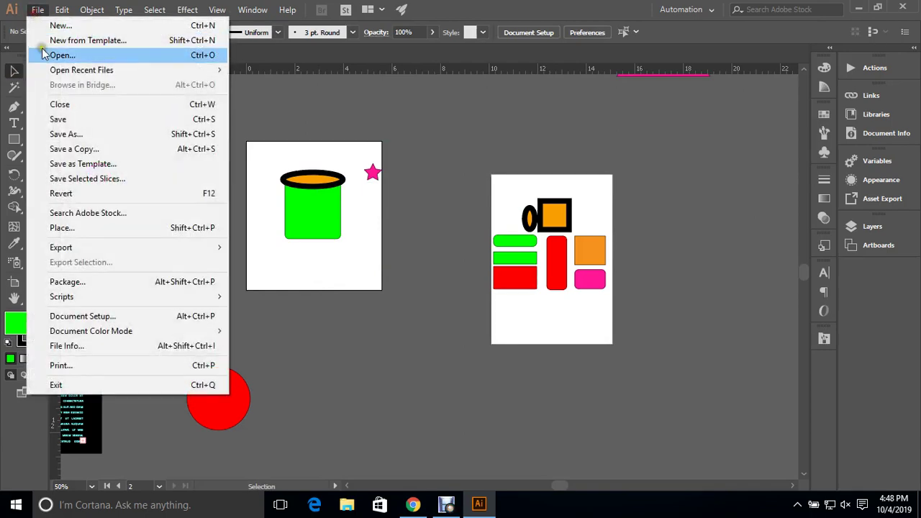
{"action": "mouse_move", "coordinate": [61, 247]}
{"action": "left_click", "coordinate": [275, 274]}
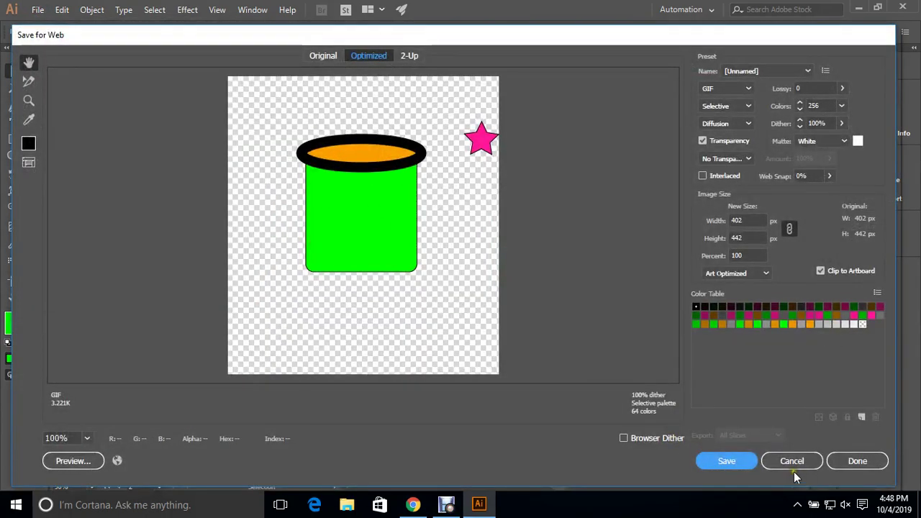
{"action": "left_click", "coordinate": [794, 465]}
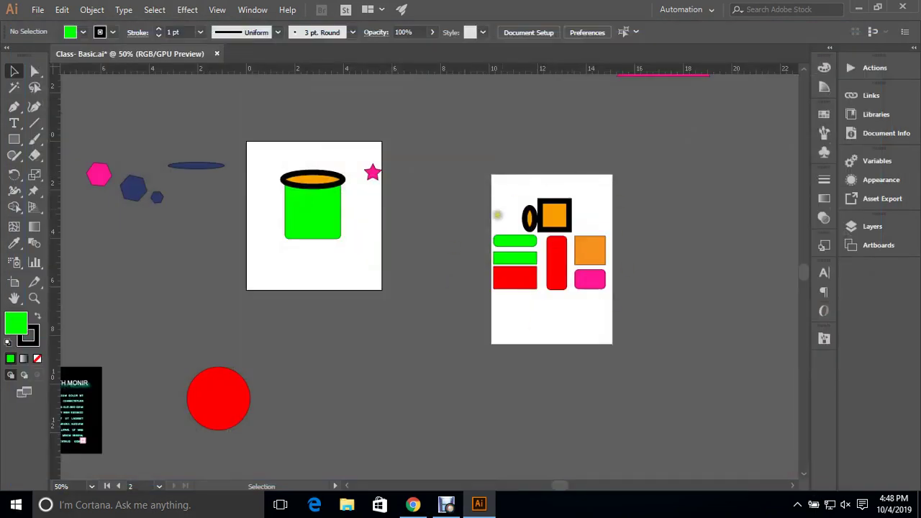
Step: Move the red circle to the first artboard's lower-right corner and preview in Save for Web
{"action": "left_click", "coordinate": [534, 327]}
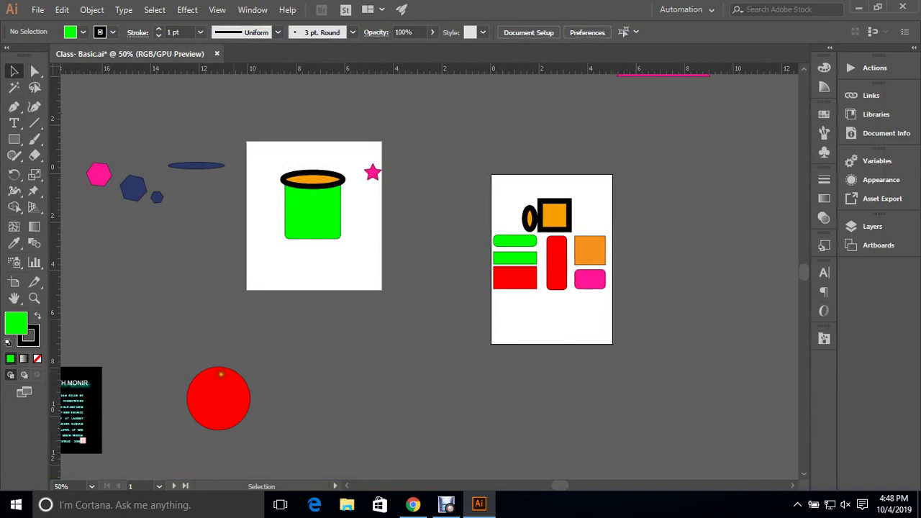
{"action": "left_click_drag", "start_coordinate": [200, 379], "coordinate": [568, 311]}
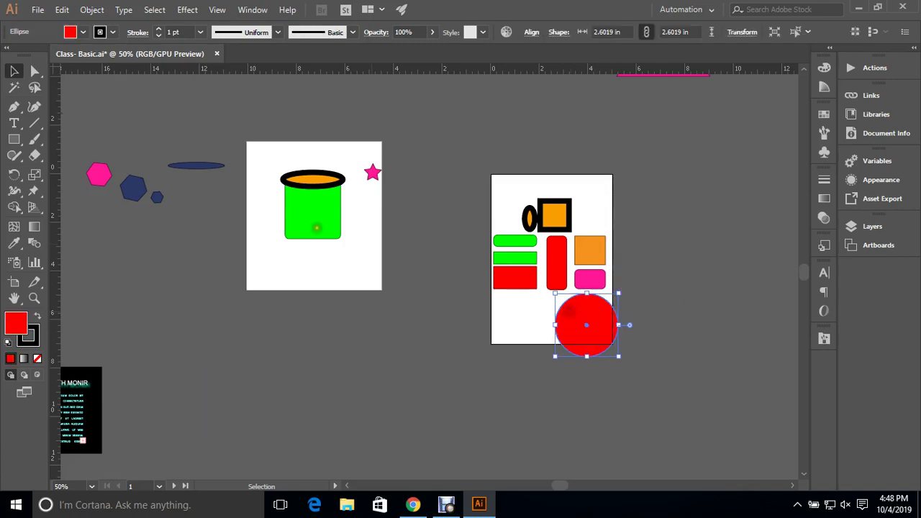
{"action": "left_click", "coordinate": [37, 10]}
{"action": "mouse_move", "coordinate": [61, 247]}
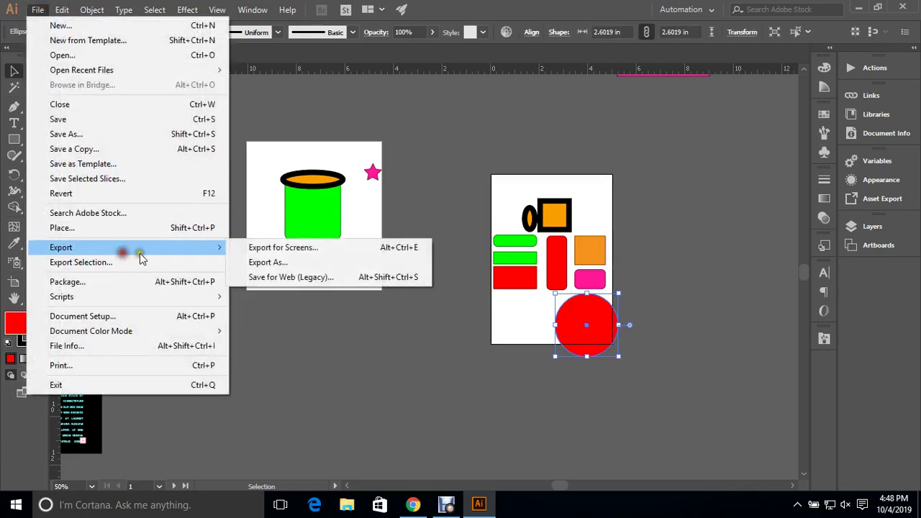
{"action": "left_click", "coordinate": [306, 279]}
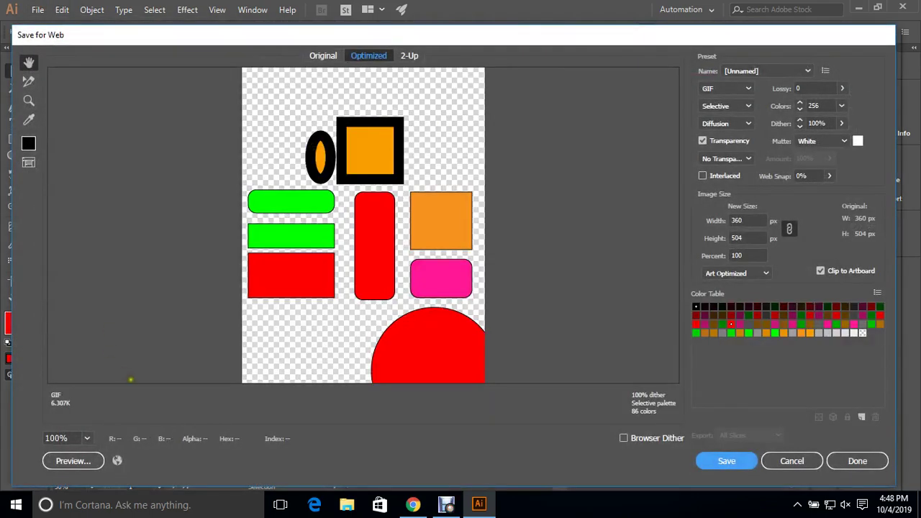
{"action": "scroll", "coordinate": [248, 317], "scroll_direction": "down", "scroll_amount": 2}
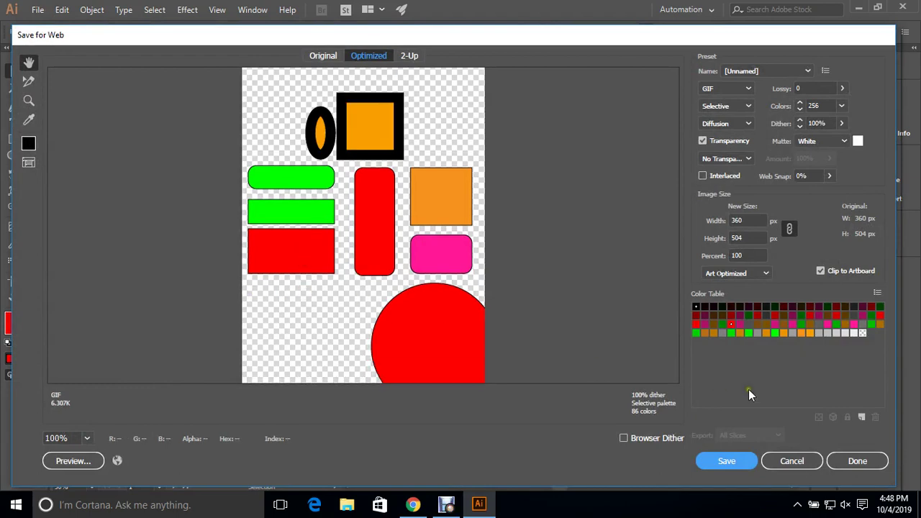
{"action": "left_click", "coordinate": [799, 457]}
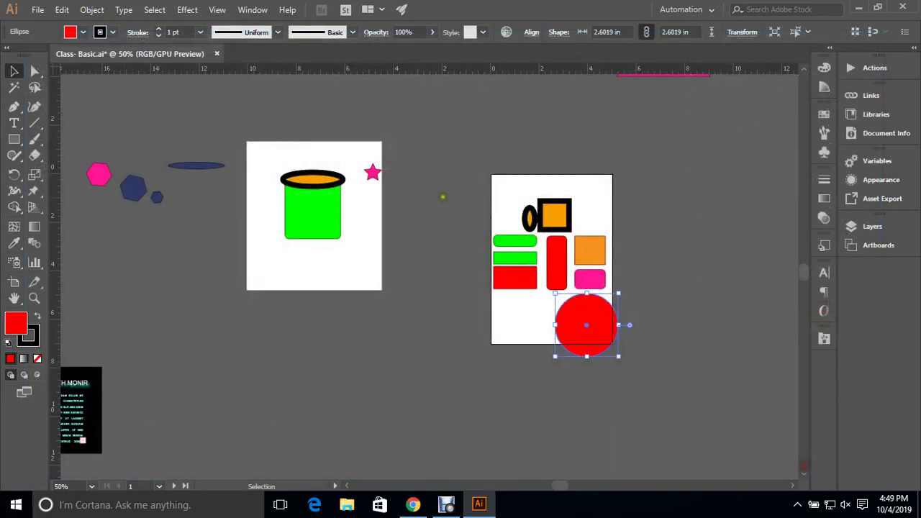
Step: Deselect the red circle, save Class- Basic.ai, and switch to the browser
{"action": "left_click", "coordinate": [420, 215]}
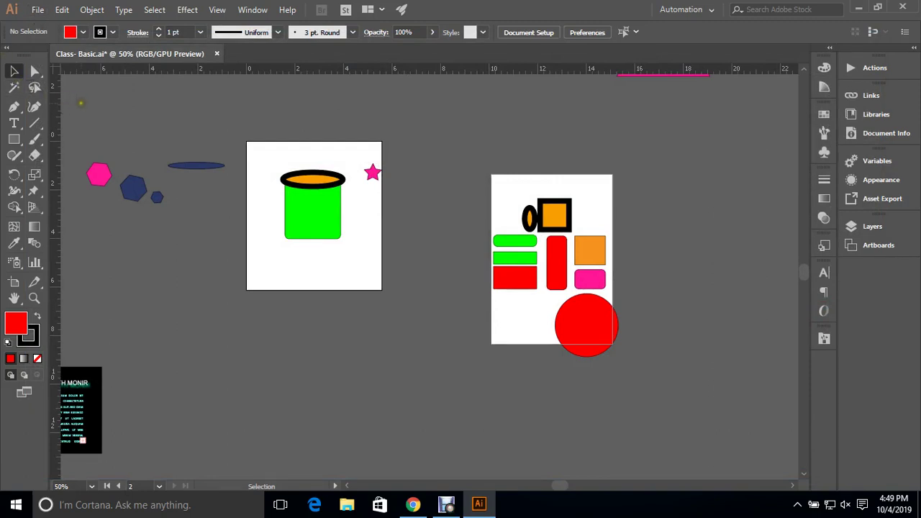
{"action": "key", "text": "a"}
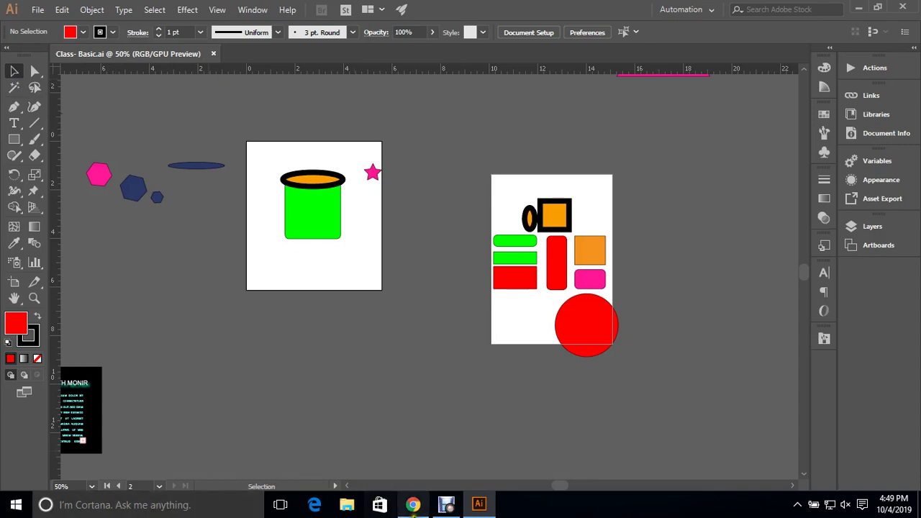
{"action": "left_click", "coordinate": [416, 504]}
Step: In the Student follow up sheet, change cell C23's attendance mark from a to p
{"action": "left_click", "coordinate": [536, 13]}
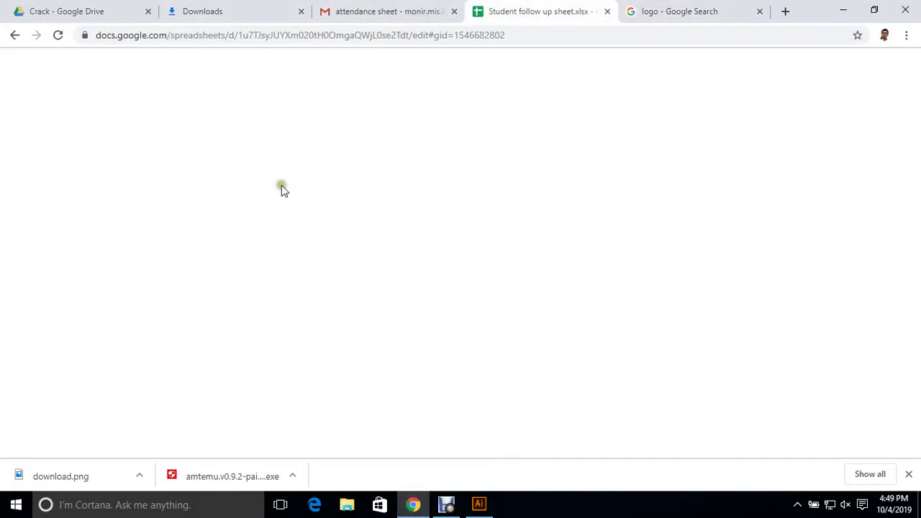
{"action": "scroll", "coordinate": [259, 291], "scroll_direction": "down", "scroll_amount": 2}
{"action": "scroll", "coordinate": [259, 291], "scroll_direction": "down", "scroll_amount": 1}
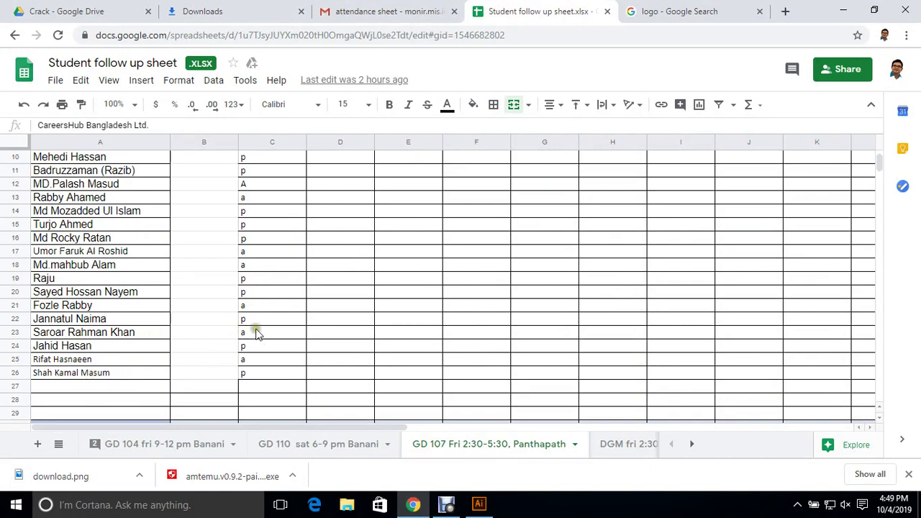
{"action": "left_click", "coordinate": [291, 335]}
{"action": "type", "text": "p"}
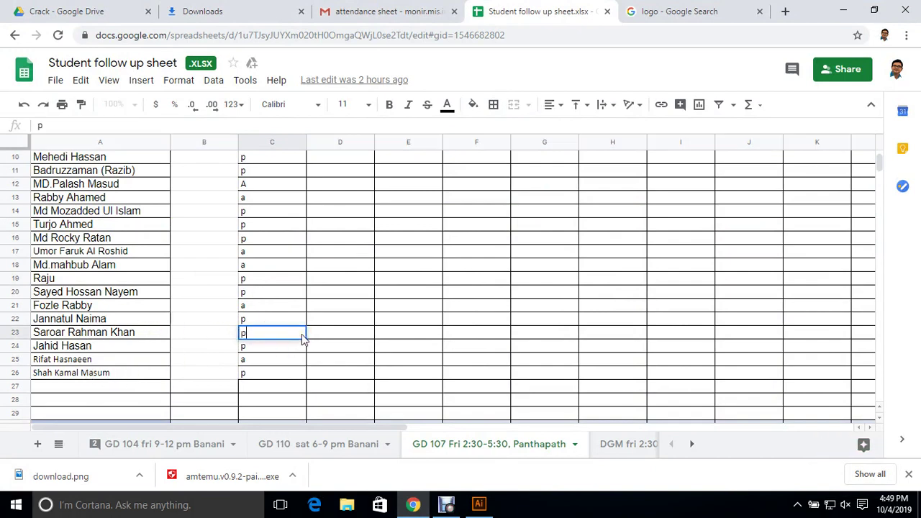
{"action": "key", "text": "Return"}
Step: Select the attendance range B10:N29
{"action": "scroll", "coordinate": [261, 379], "scroll_direction": "down", "scroll_amount": 2}
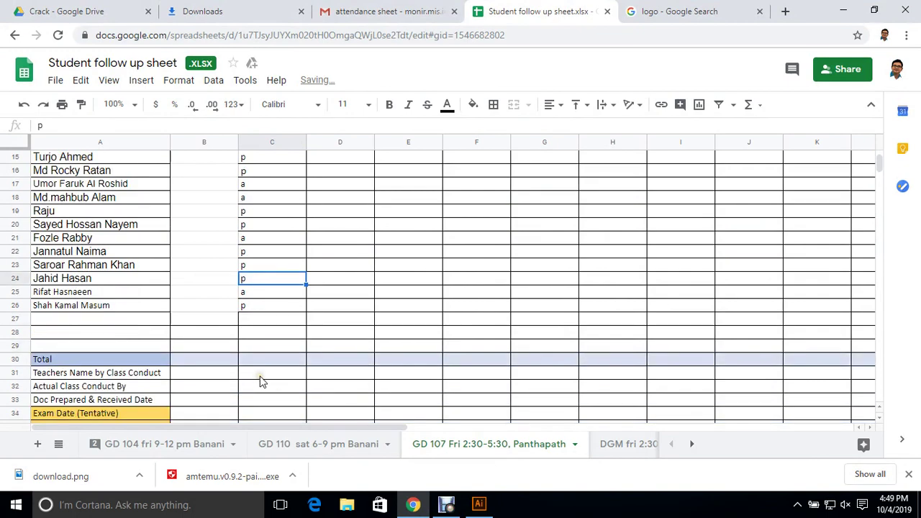
{"action": "scroll", "coordinate": [259, 377], "scroll_direction": "up", "scroll_amount": 3}
{"action": "scroll", "coordinate": [193, 270], "scroll_direction": "up", "scroll_amount": 2}
{"action": "left_click", "coordinate": [193, 271]}
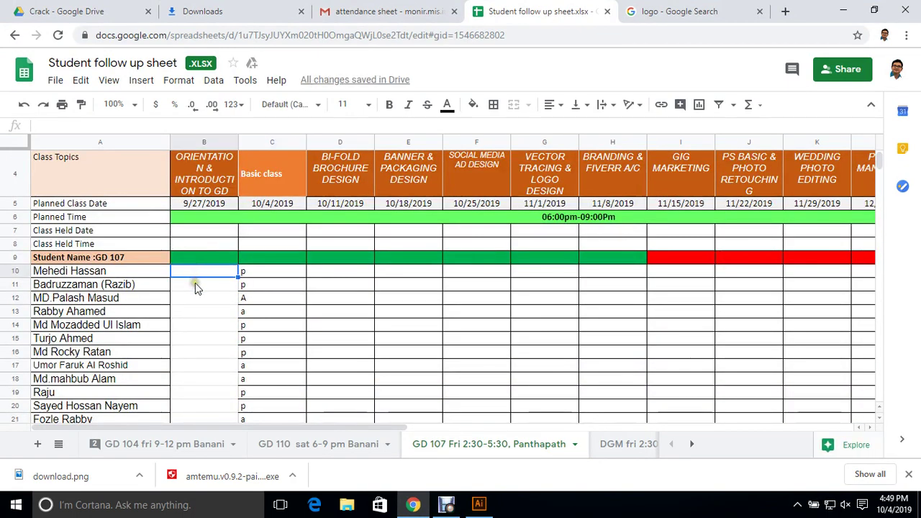
{"action": "scroll", "coordinate": [200, 292], "scroll_direction": "down", "scroll_amount": 2}
{"action": "scroll", "coordinate": [202, 303], "scroll_direction": "down", "scroll_amount": 2}
{"action": "left_click", "coordinate": [200, 376], "text": "shift"}
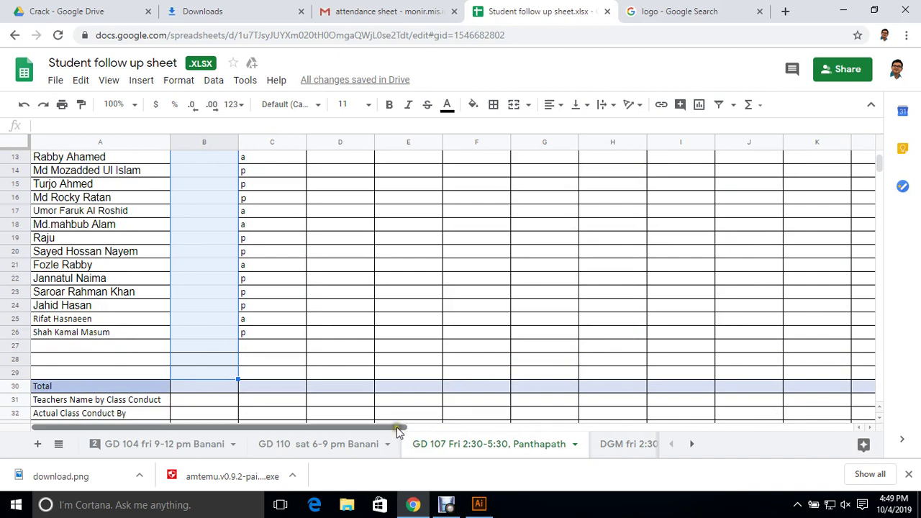
{"action": "scroll", "coordinate": [713, 356], "scroll_direction": "up", "scroll_amount": 3}
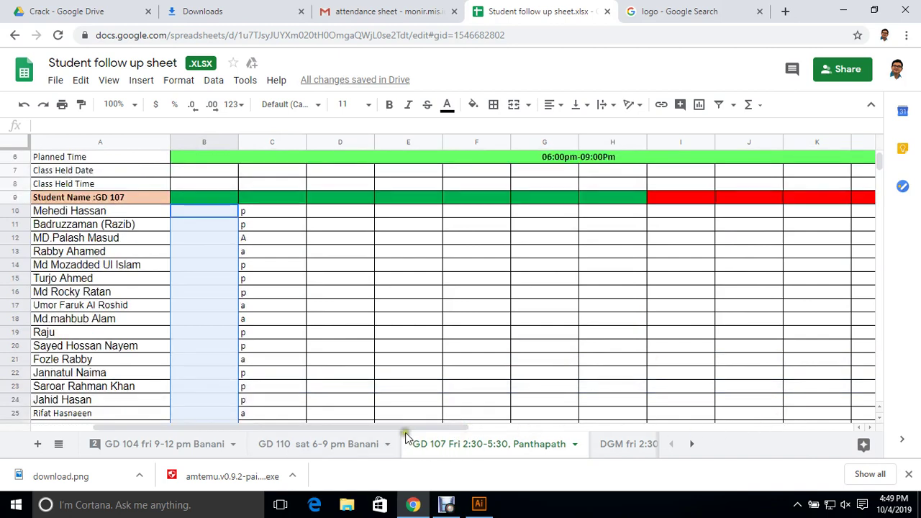
{"action": "left_click_drag", "start_coordinate": [403, 428], "coordinate": [560, 430]}
{"action": "scroll", "coordinate": [497, 383], "scroll_direction": "down", "scroll_amount": 3}
{"action": "scroll", "coordinate": [497, 384], "scroll_direction": "down", "scroll_amount": 3}
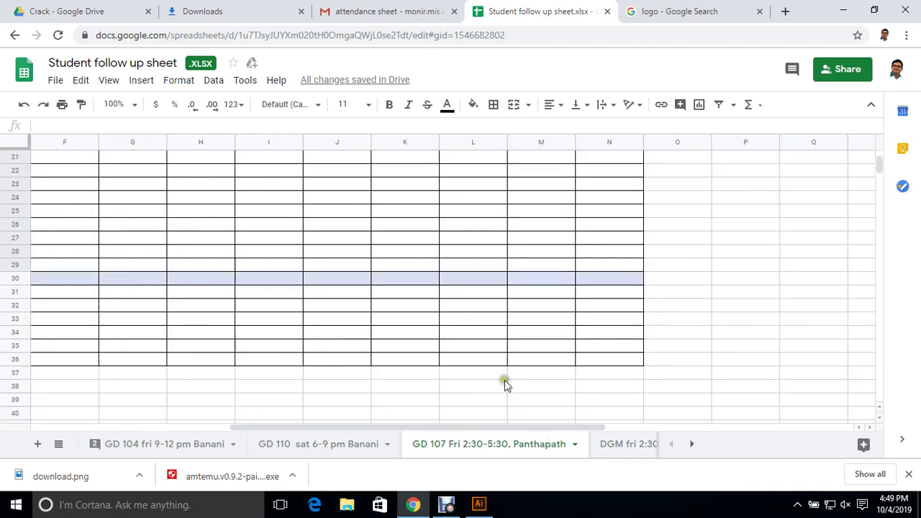
{"action": "left_click", "coordinate": [603, 267], "text": "shift"}
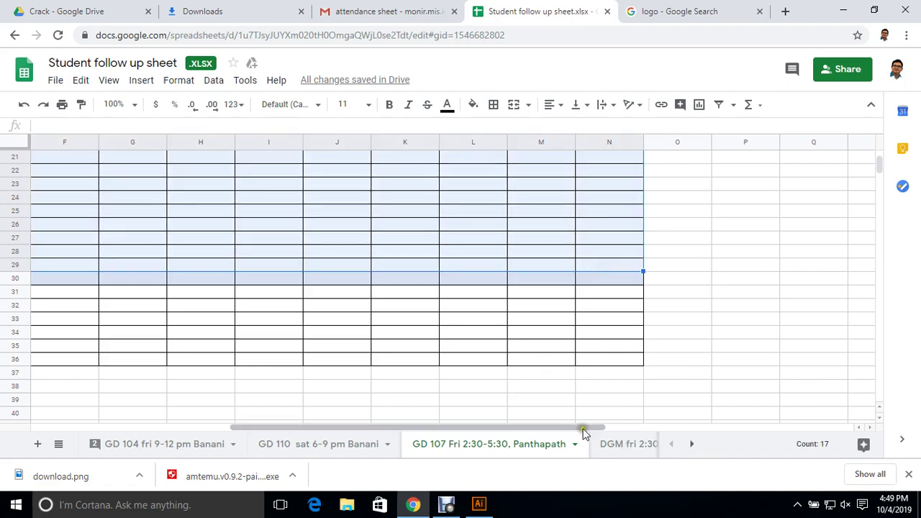
{"action": "left_click_drag", "start_coordinate": [582, 428], "coordinate": [432, 427]}
{"action": "scroll", "coordinate": [350, 324], "scroll_direction": "up", "scroll_amount": 5}
{"action": "scroll", "coordinate": [350, 324], "scroll_direction": "up", "scroll_amount": 1}
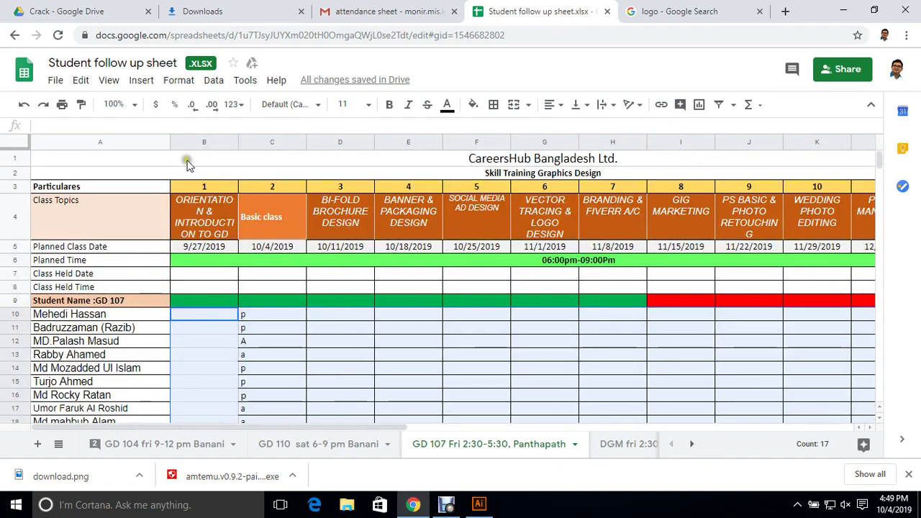
Step: Add a conditional formatting rule on B10:N29 filling cells whose text is exactly 'a' yellow
{"action": "left_click", "coordinate": [178, 80]}
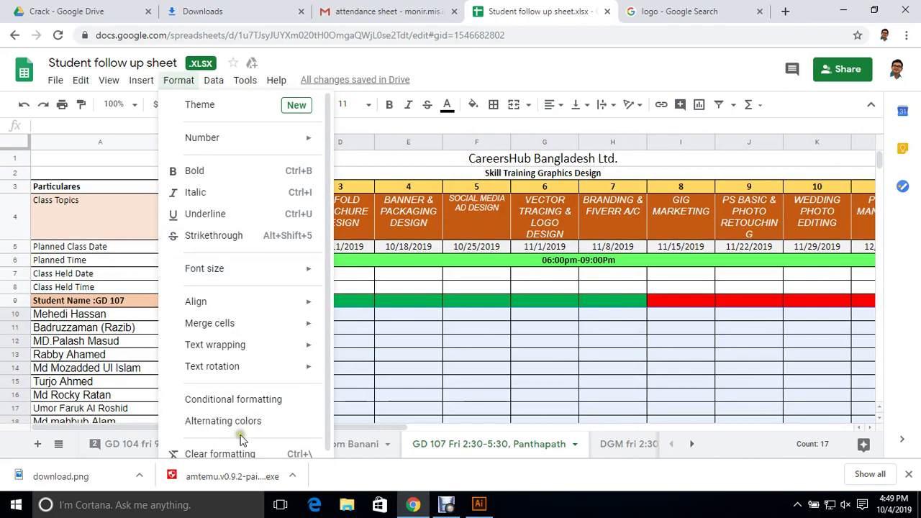
{"action": "key", "text": "Return"}
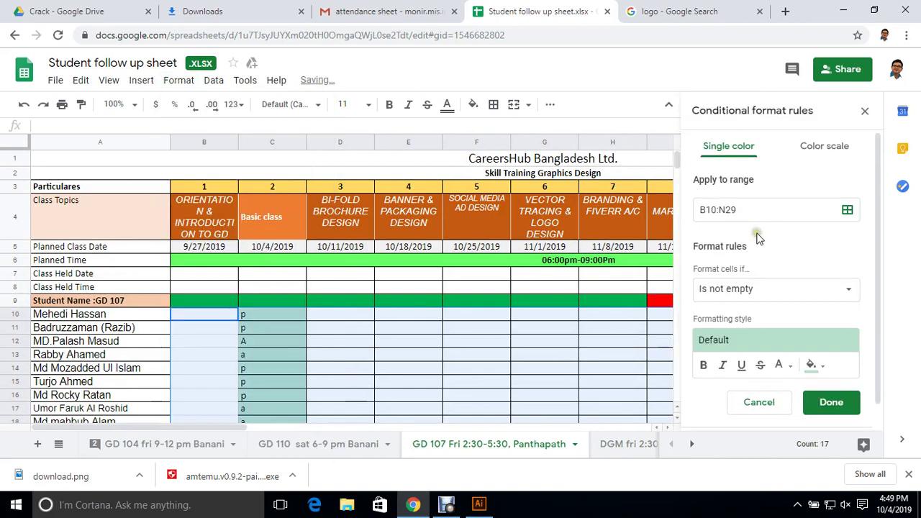
{"action": "scroll", "coordinate": [771, 299], "scroll_direction": "down", "scroll_amount": 1}
{"action": "left_click", "coordinate": [773, 263]}
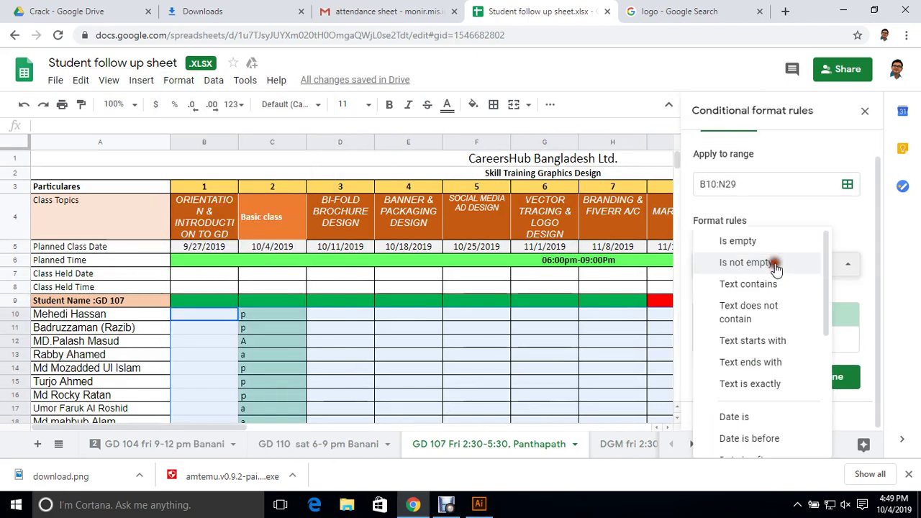
{"action": "left_click", "coordinate": [764, 385]}
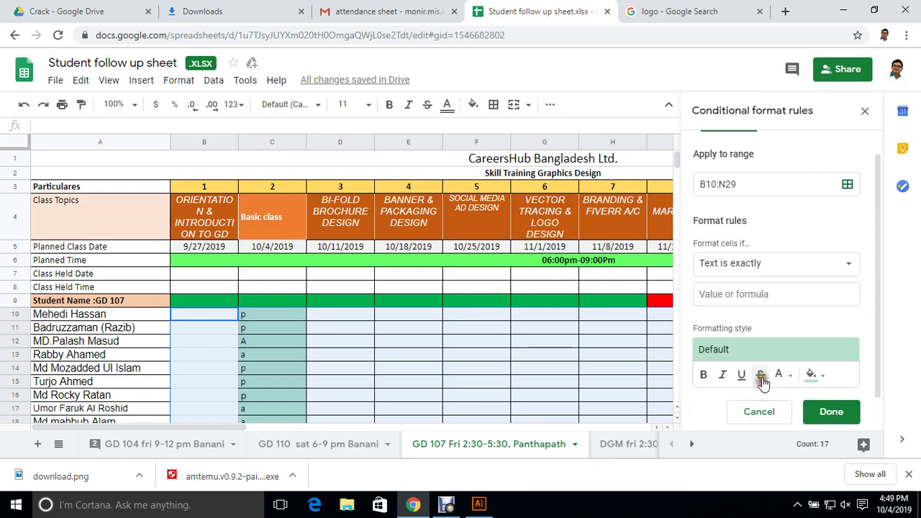
{"action": "left_click", "coordinate": [756, 293]}
{"action": "type", "text": "a"}
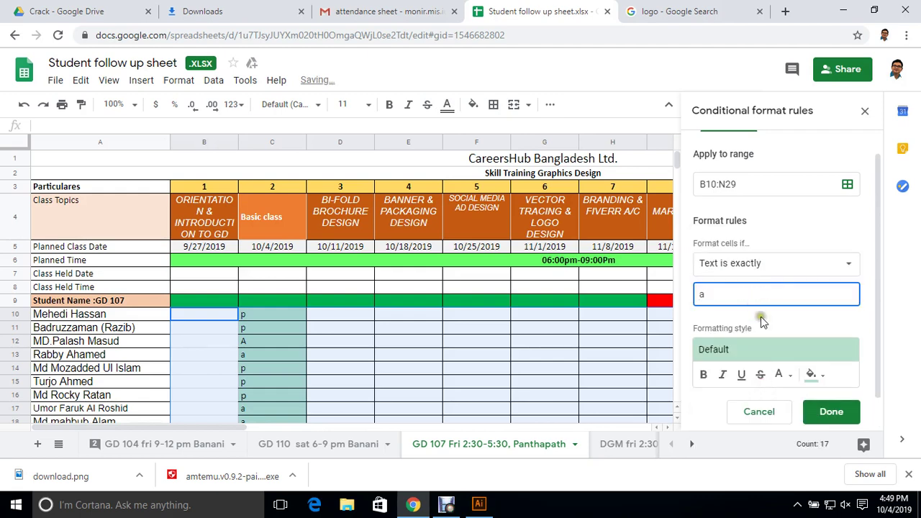
{"action": "left_click", "coordinate": [812, 374]}
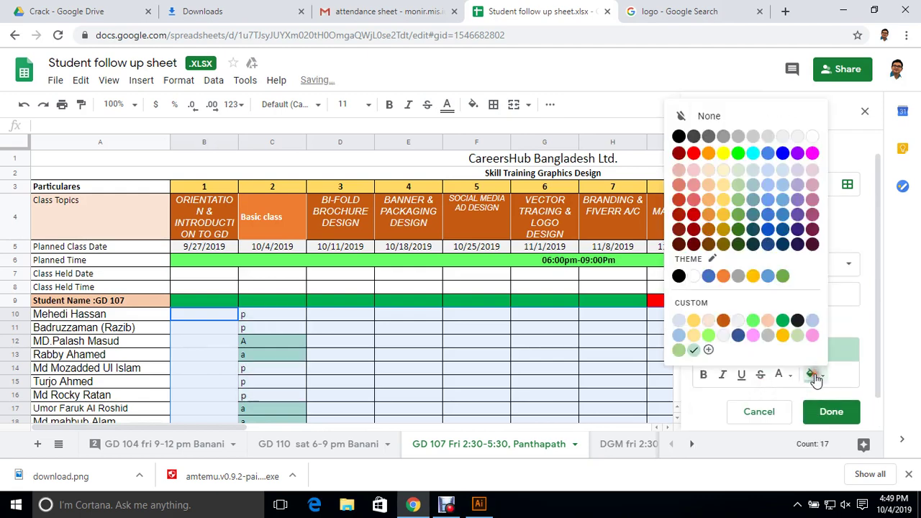
{"action": "left_click", "coordinate": [724, 153]}
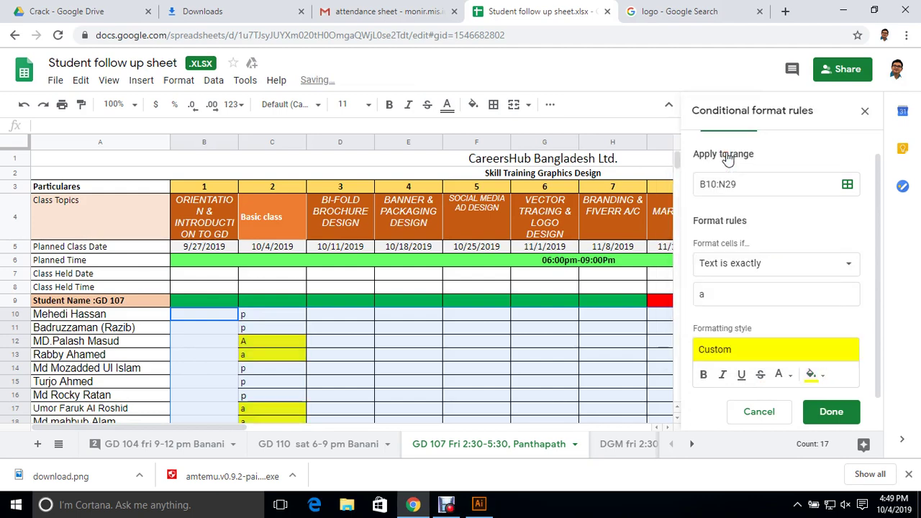
{"action": "left_click", "coordinate": [833, 413]}
{"action": "left_click", "coordinate": [555, 356]}
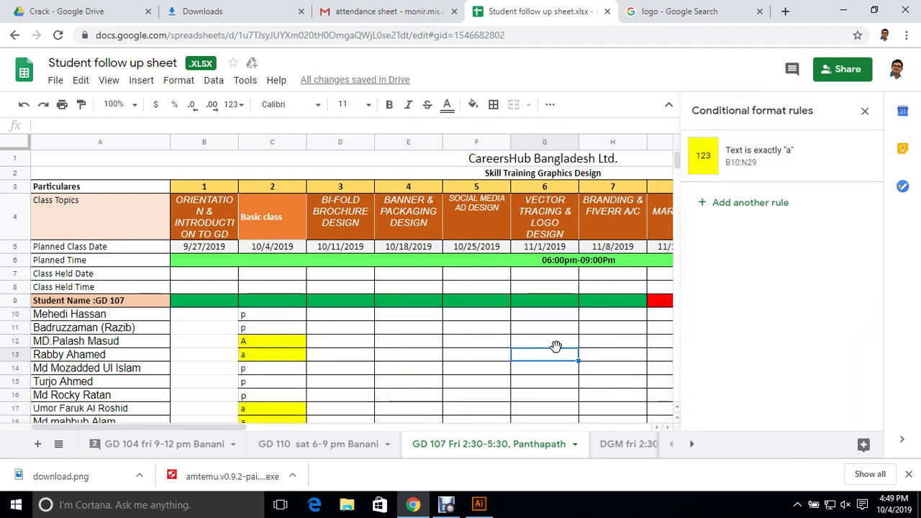
{"action": "scroll", "coordinate": [555, 350], "scroll_direction": "down", "scroll_amount": 2}
Step: Close the conditional formatting panel and the browser's downloads bar
{"action": "left_click", "coordinate": [865, 110]}
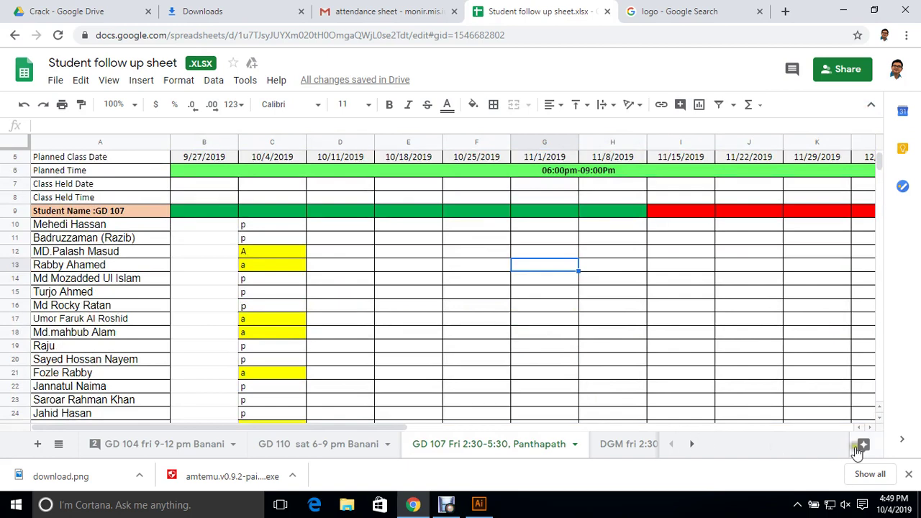
{"action": "scroll", "coordinate": [425, 363], "scroll_direction": "down", "scroll_amount": 1}
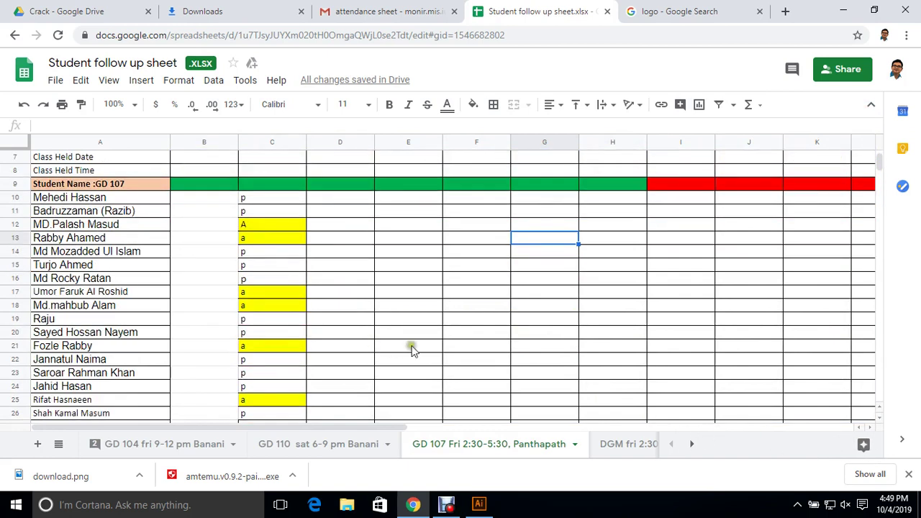
{"action": "left_click", "coordinate": [908, 474]}
{"action": "scroll", "coordinate": [514, 370], "scroll_direction": "down", "scroll_amount": 1}
Step: Enter =SUMIF(C10:C29, "p") in the Total cell C30
{"action": "left_click", "coordinate": [266, 440]}
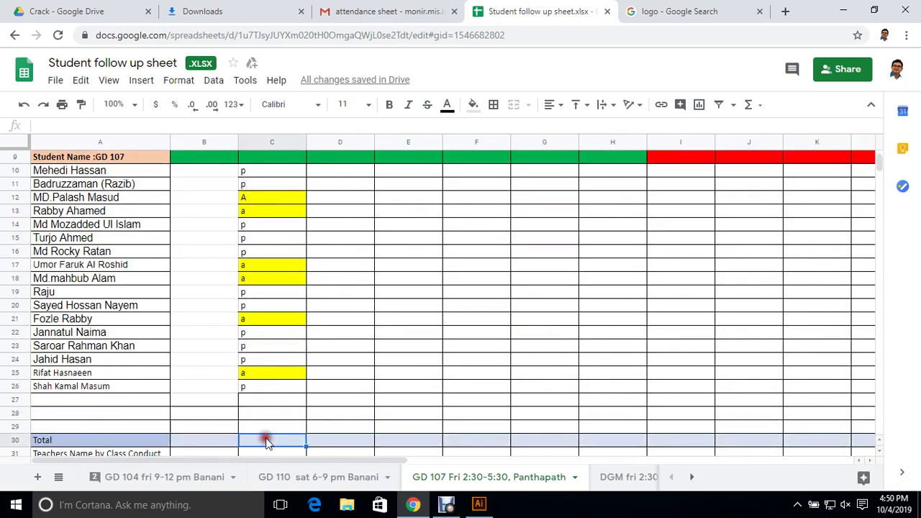
{"action": "type", "text": "="}
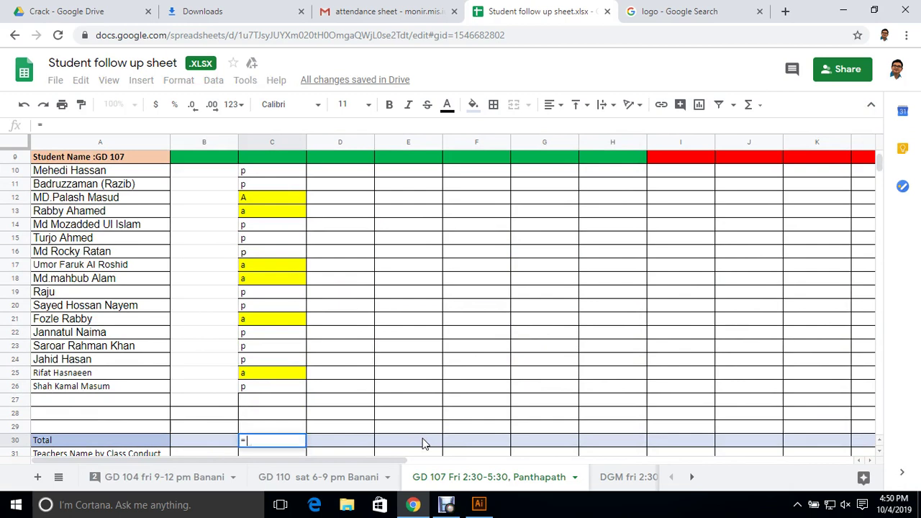
{"action": "type", "text": "sum("}
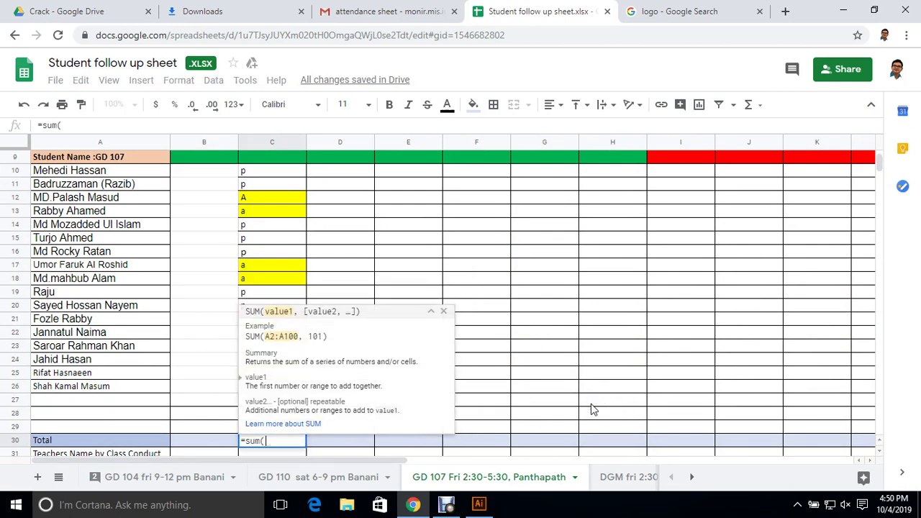
{"action": "key", "text": "BackSpace"}
{"action": "type", "text": "if"}
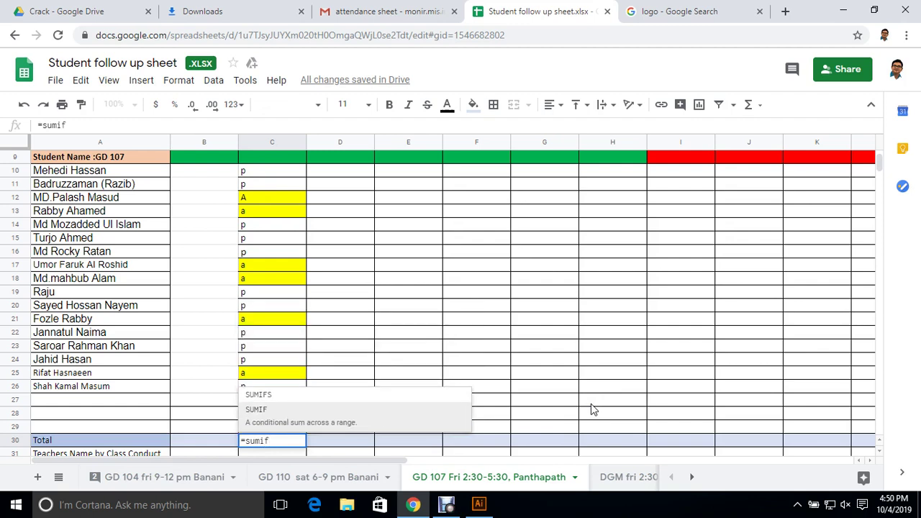
{"action": "type", "text": "("}
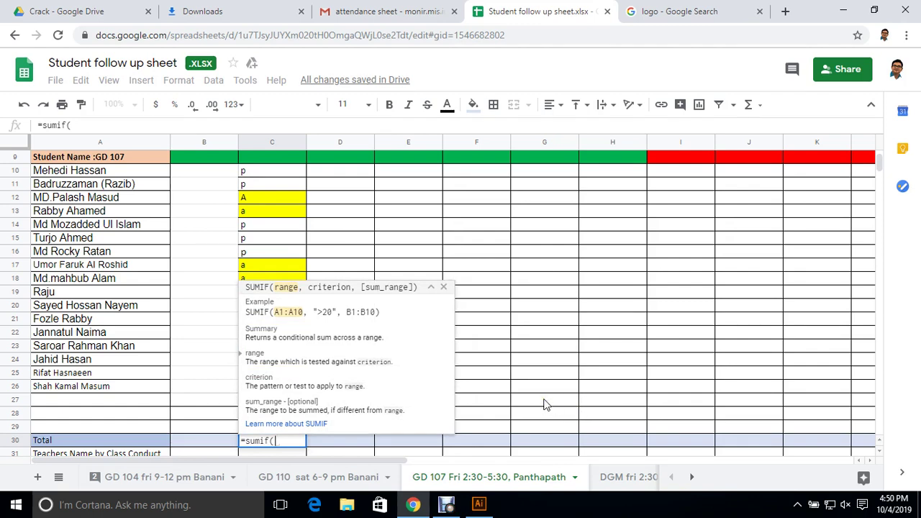
{"action": "scroll", "coordinate": [264, 212], "scroll_direction": "up", "scroll_amount": 2}
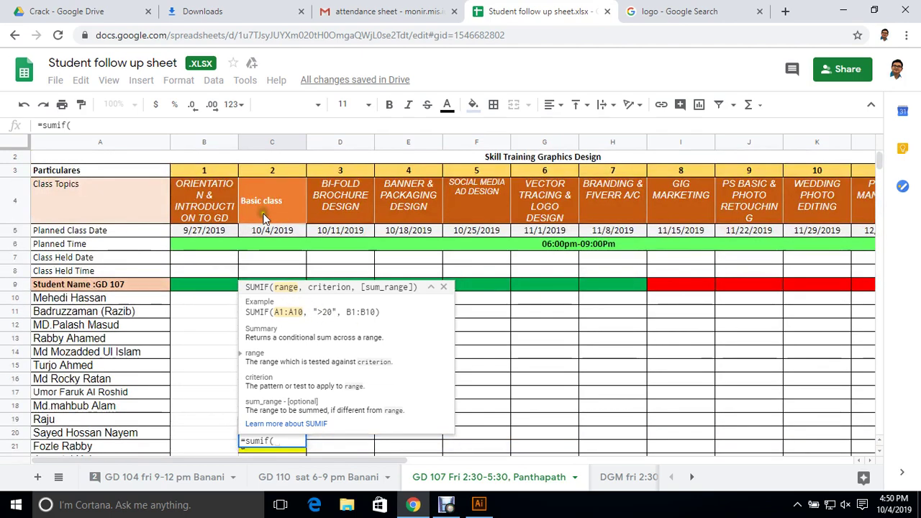
{"action": "scroll", "coordinate": [245, 237], "scroll_direction": "down", "scroll_amount": 1}
{"action": "mouse_move", "coordinate": [252, 271]}
{"action": "left_mouse_down"}
{"action": "mouse_move", "coordinate": [270, 449]}
{"action": "mouse_move", "coordinate": [263, 328]}
{"action": "left_mouse_up"}
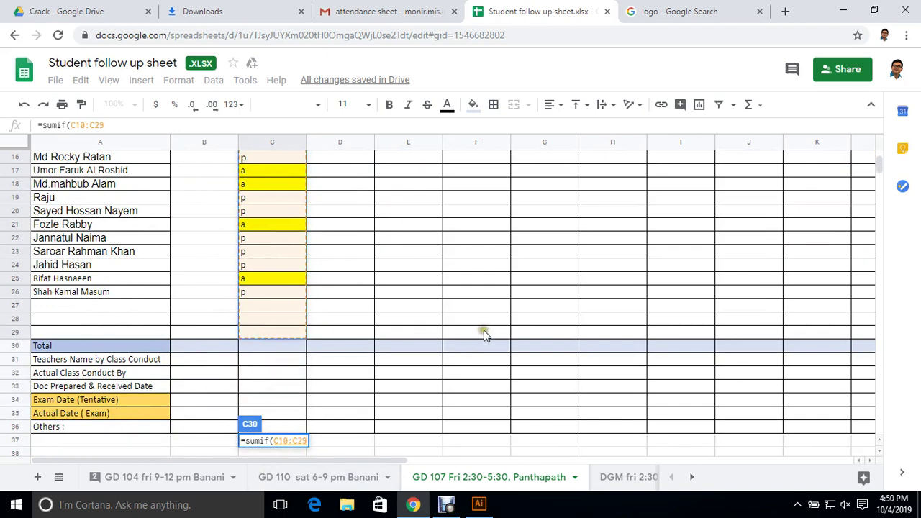
{"action": "type", "text": ", "}
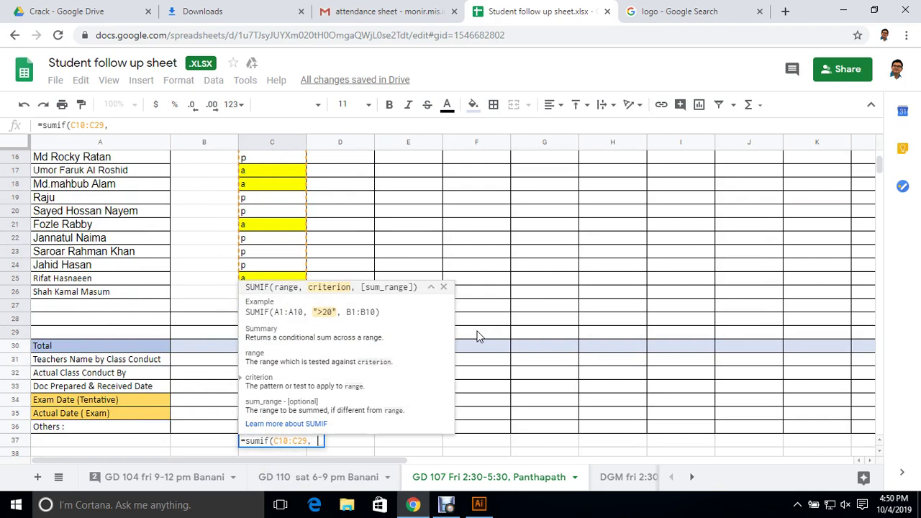
{"action": "type", "text": "\"p\""}
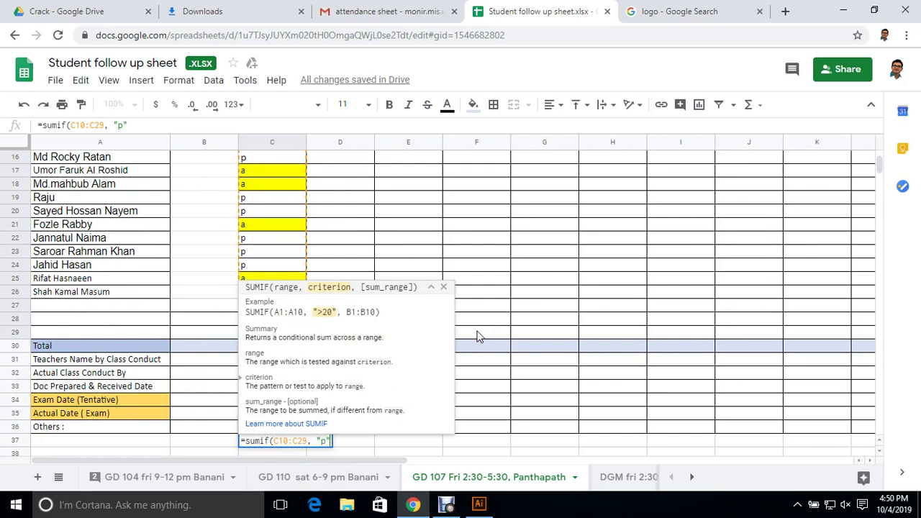
{"action": "type", "text": ")"}
{"action": "key", "text": "Return"}
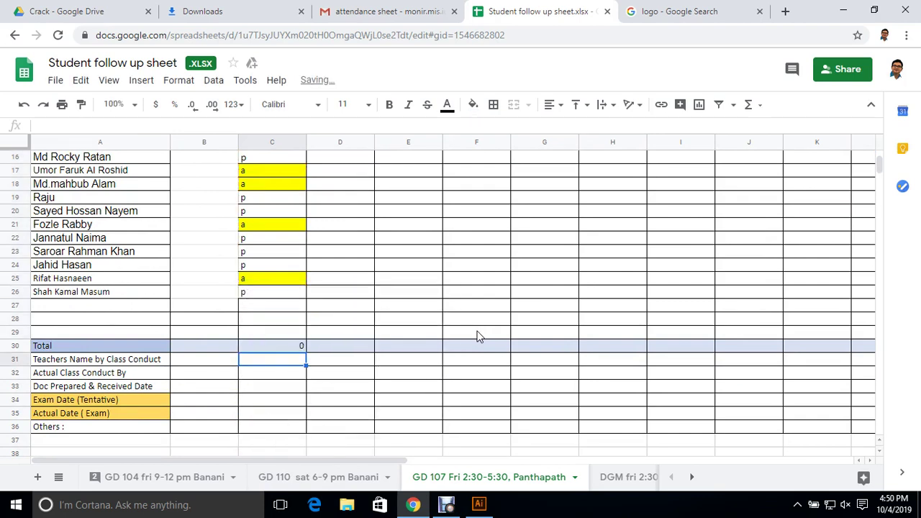
Step: Edit and recheck the SUMIF formula in C30
{"action": "left_click", "coordinate": [290, 346]}
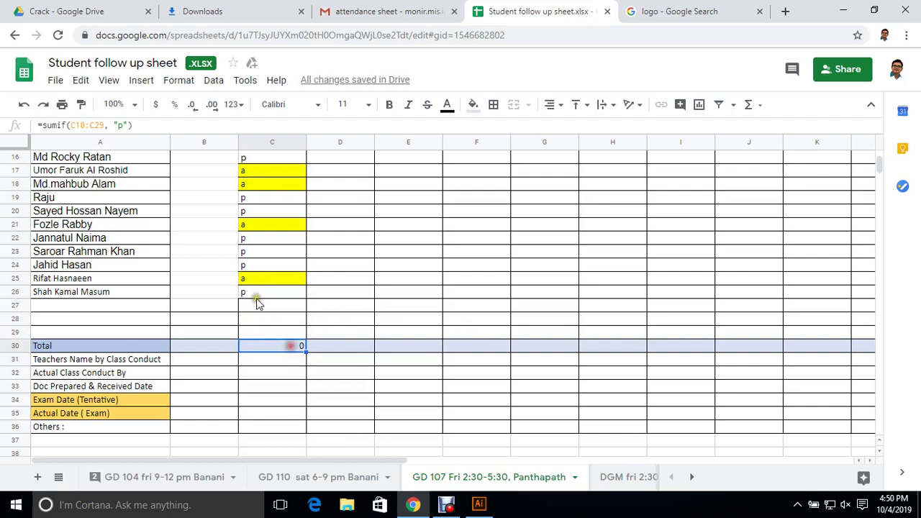
{"action": "double_click", "coordinate": [123, 126]}
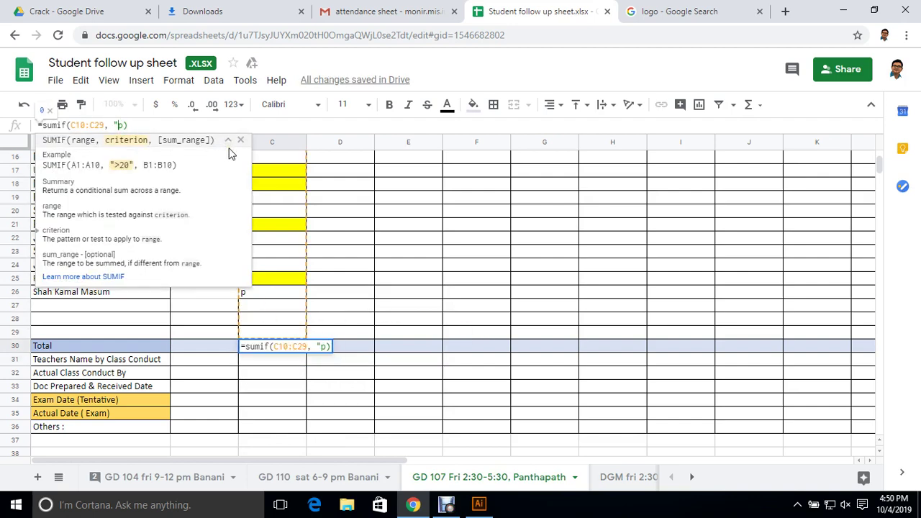
{"action": "type", "text": "\""}
{"action": "key", "text": "Return"}
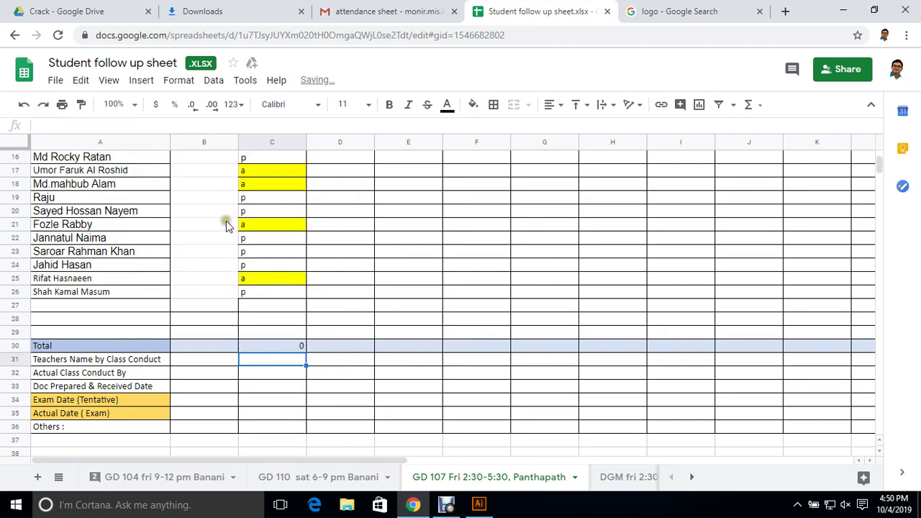
{"action": "left_click", "coordinate": [286, 347]}
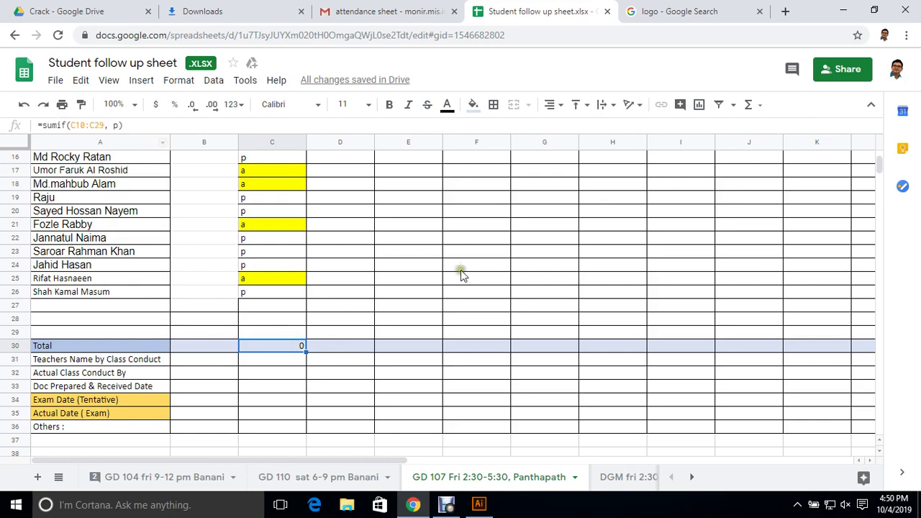
{"action": "left_click", "coordinate": [267, 347]}
{"action": "left_click", "coordinate": [56, 127]}
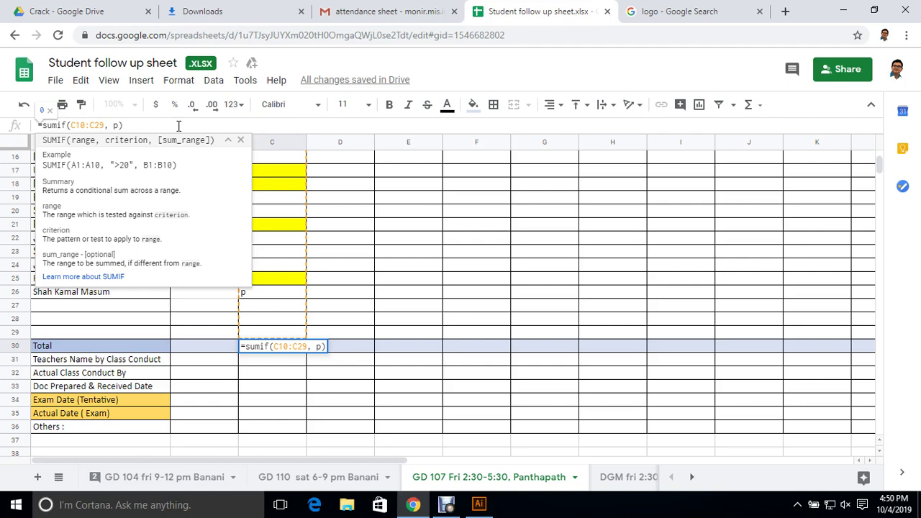
{"action": "left_click", "coordinate": [400, 332]}
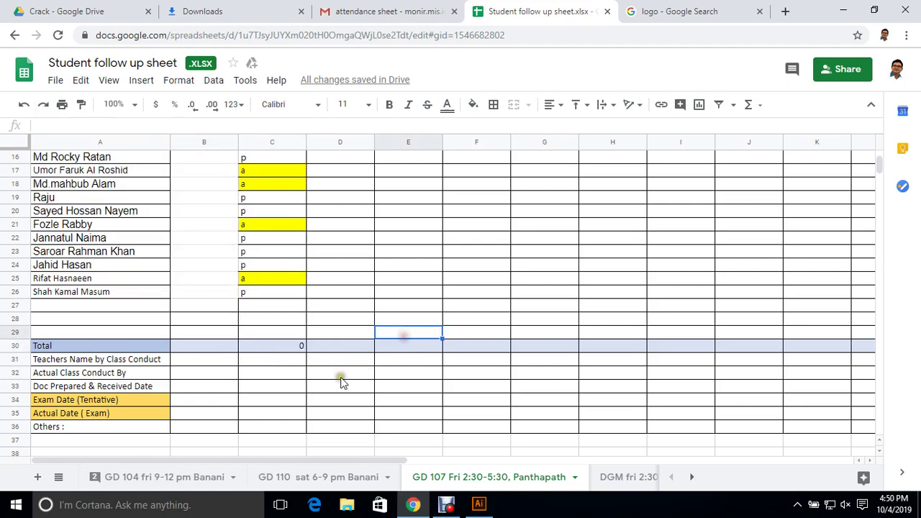
Step: Delete the formula from C30, leaving the Total cell empty
{"action": "left_click", "coordinate": [284, 352]}
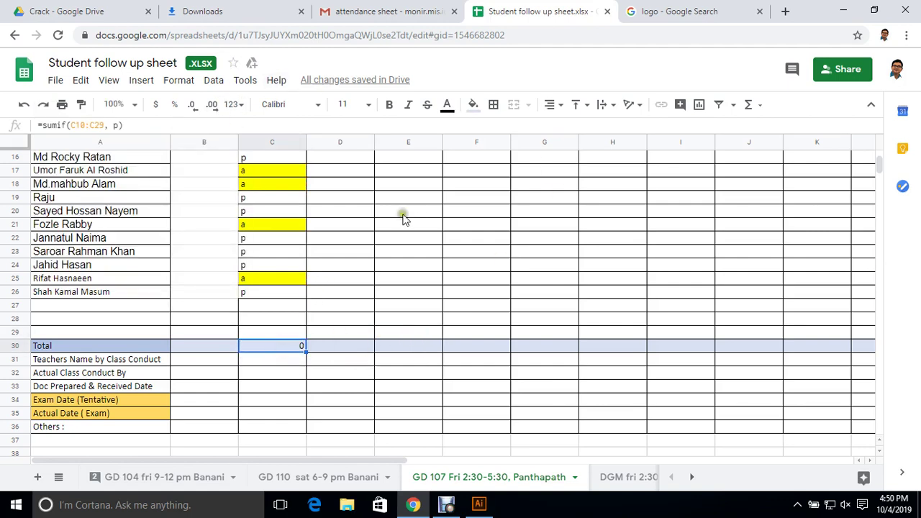
{"action": "key", "text": "Delete"}
{"action": "left_click", "coordinate": [407, 291]}
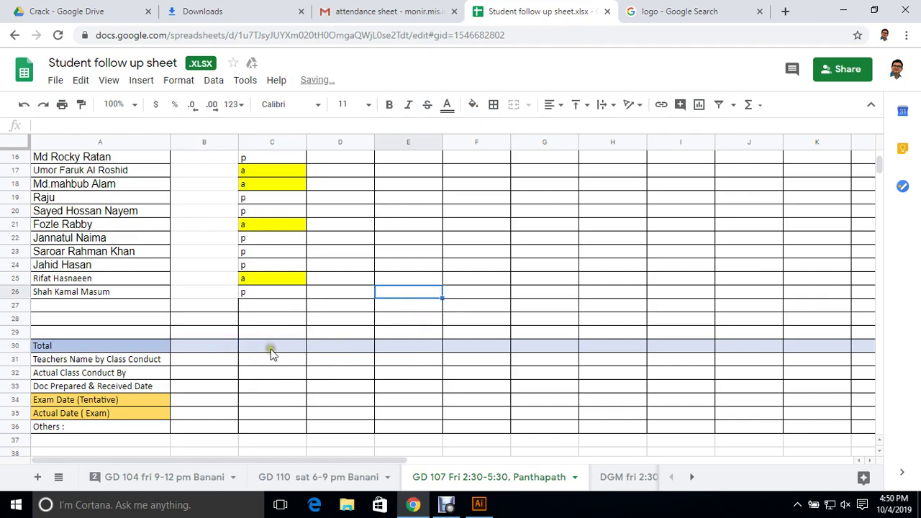
{"action": "scroll", "coordinate": [456, 367], "scroll_direction": "up", "scroll_amount": 2}
{"action": "scroll", "coordinate": [456, 367], "scroll_direction": "up", "scroll_amount": 3}
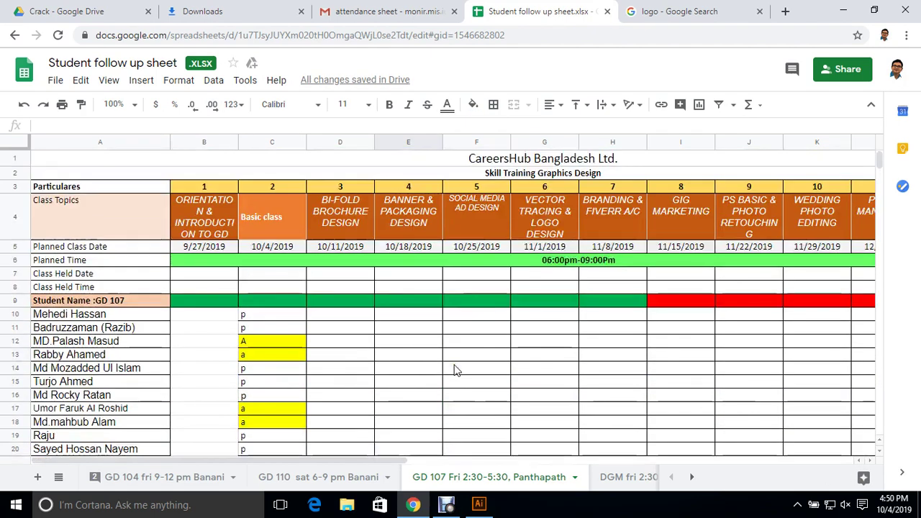
{"action": "scroll", "coordinate": [454, 370], "scroll_direction": "down", "scroll_amount": 1}
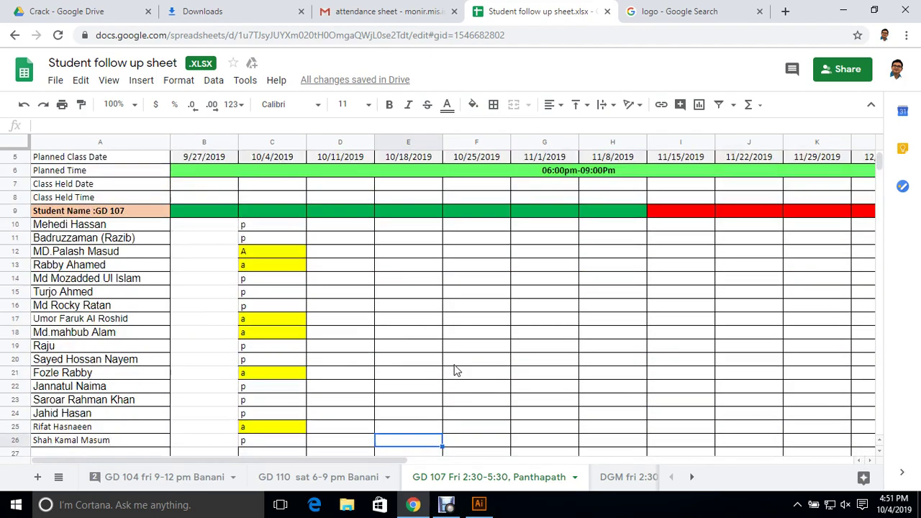
{"action": "left_click", "coordinate": [356, 297]}
{"action": "scroll", "coordinate": [471, 311], "scroll_direction": "down", "scroll_amount": 2}
{"action": "scroll", "coordinate": [446, 339], "scroll_direction": "down", "scroll_amount": 2}
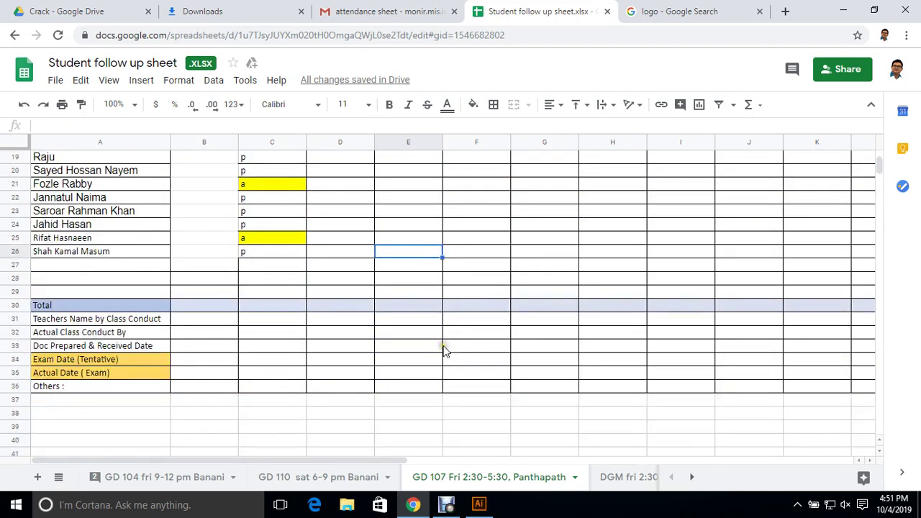
{"action": "scroll", "coordinate": [446, 348], "scroll_direction": "up", "scroll_amount": 4}
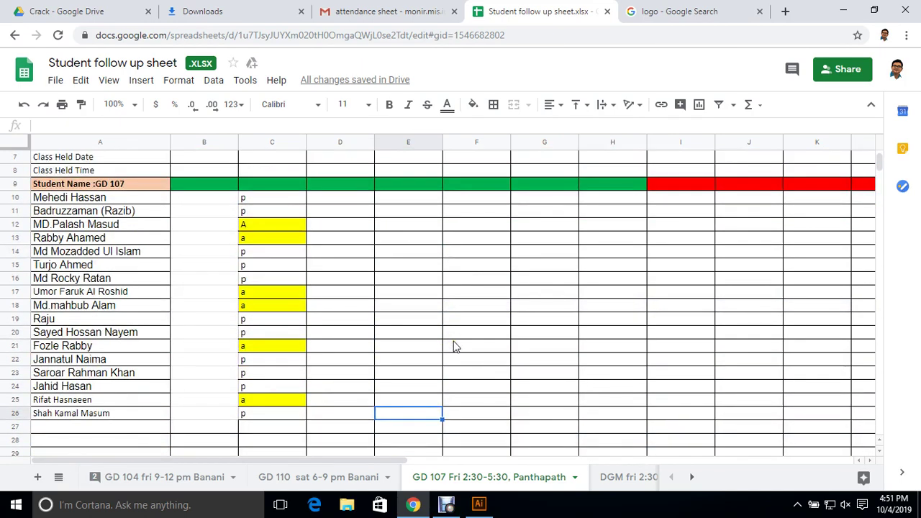